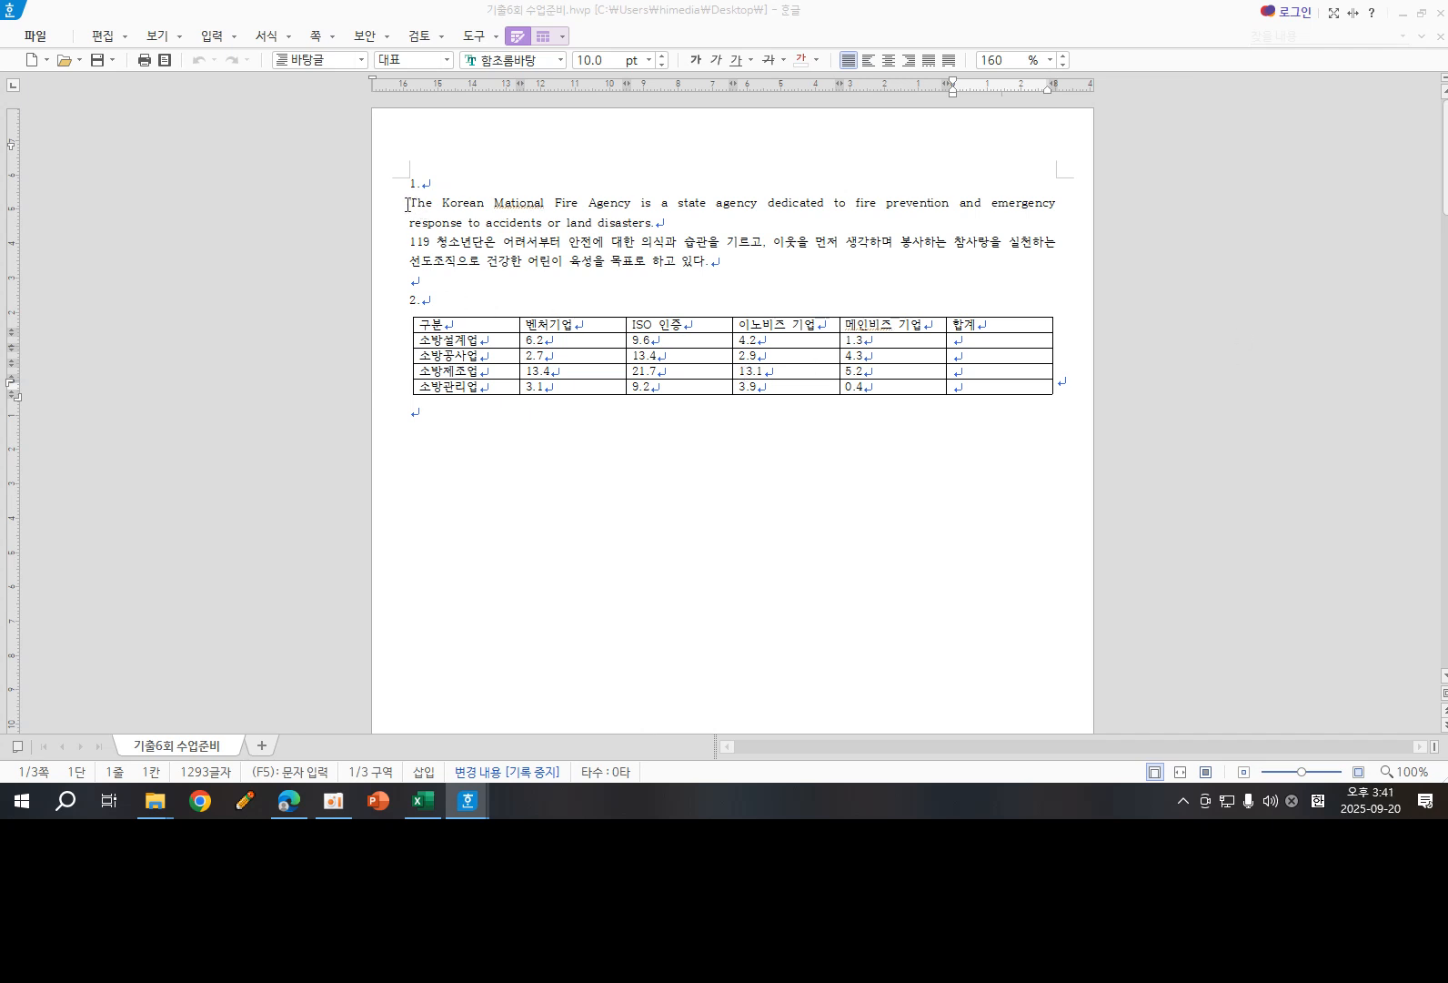
# - Select the English and Korean paragraphs under item 1 and start adding a new paragraph style named fire
pyautogui.moveTo(407, 205); pyautogui.dragTo(722, 264)
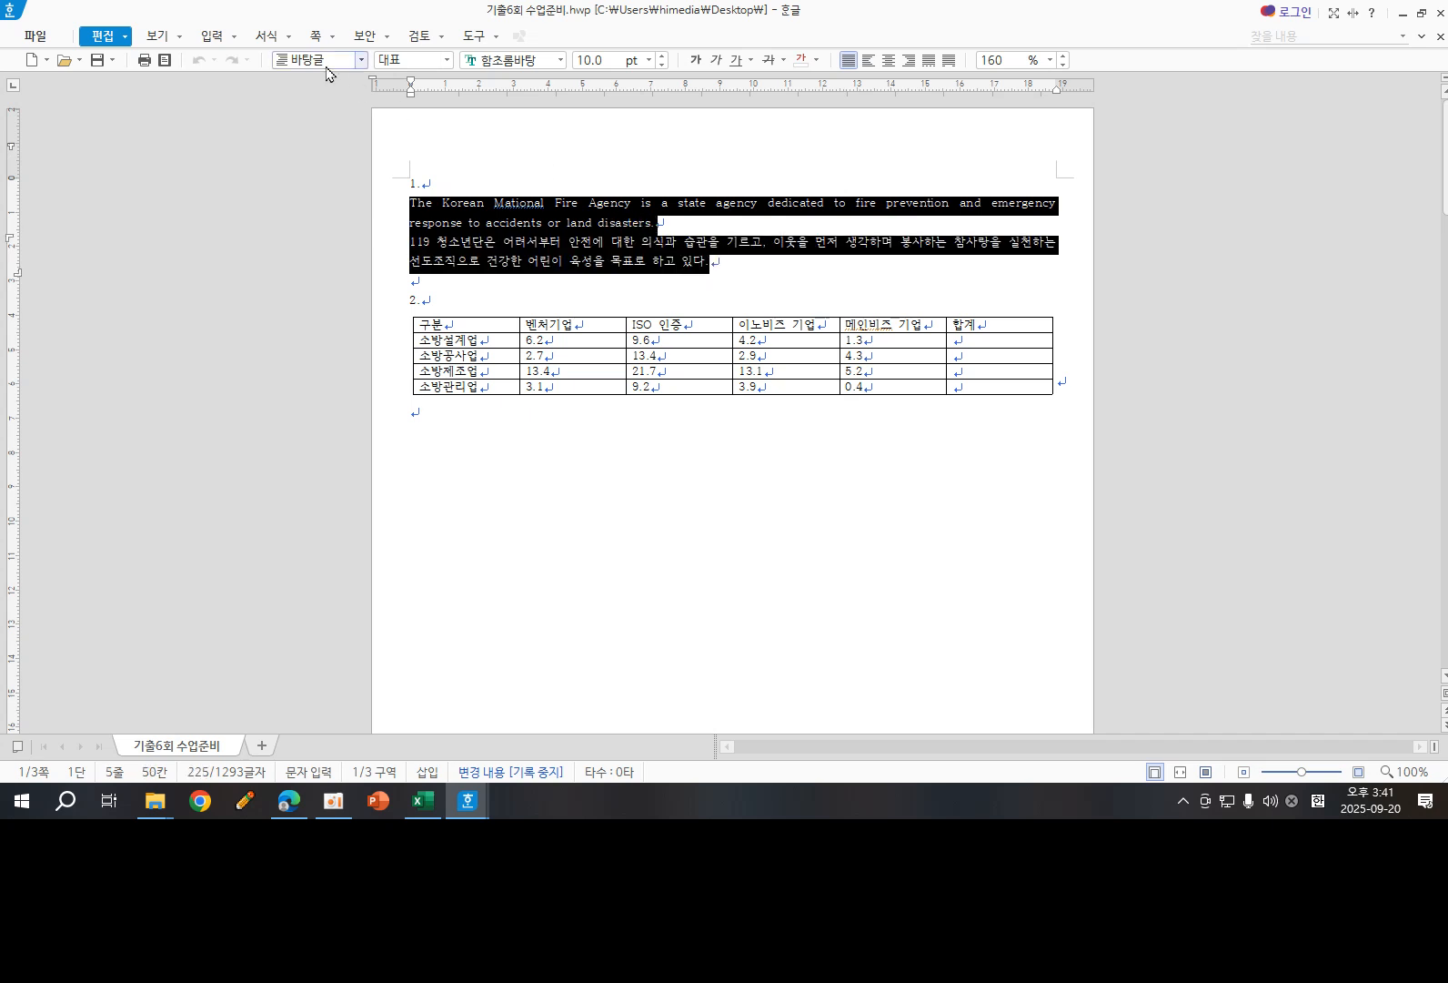
pyautogui.click(260, 38)
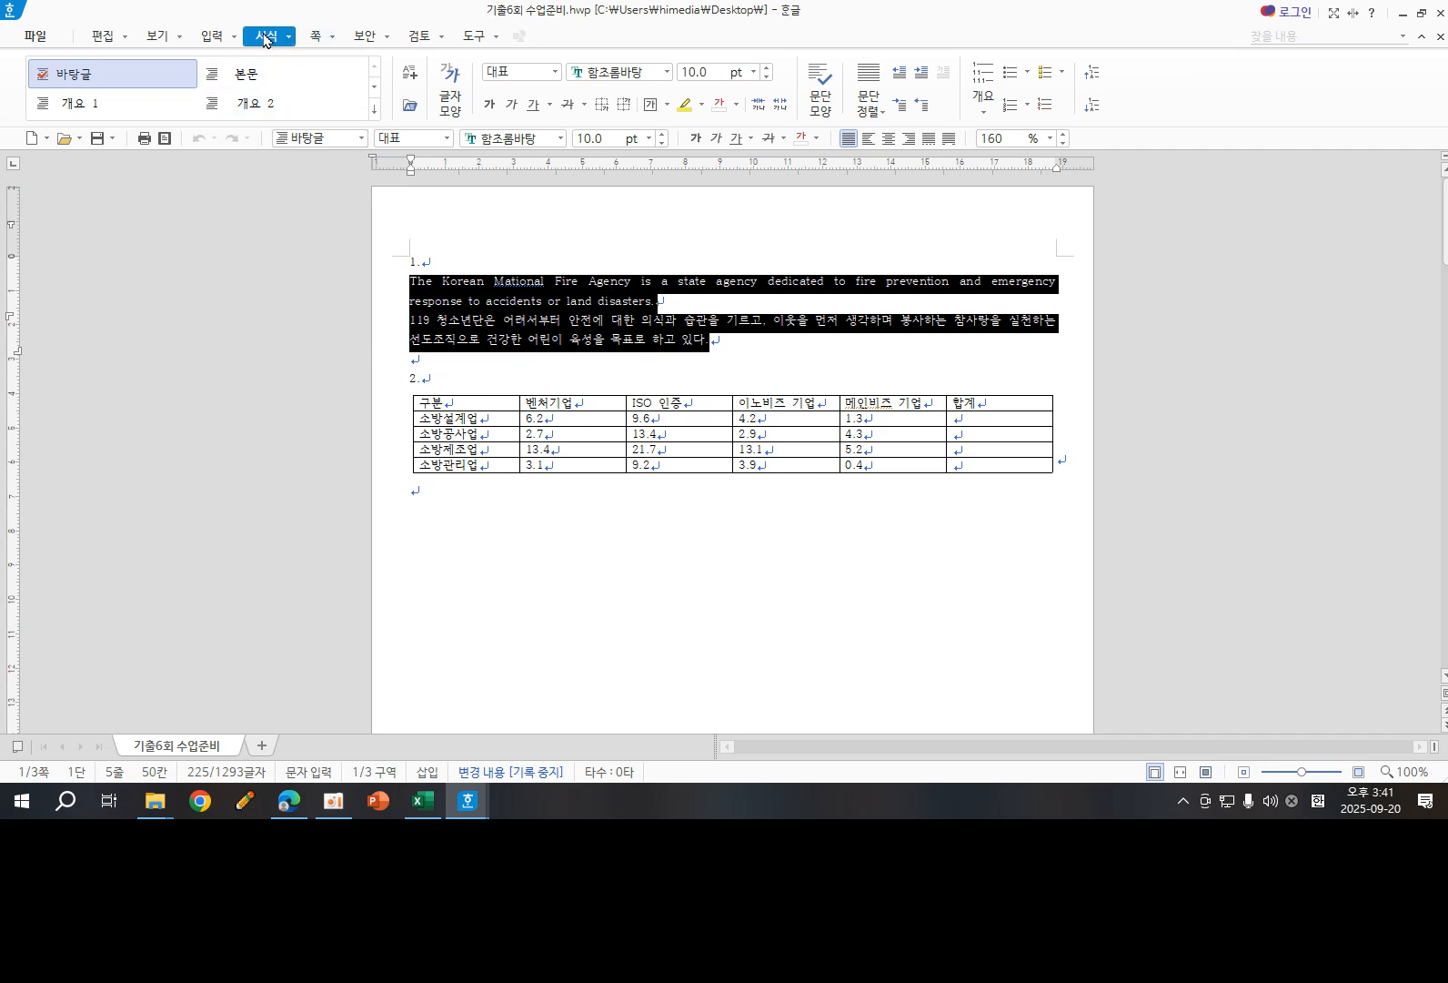
pyautogui.click(290, 38)
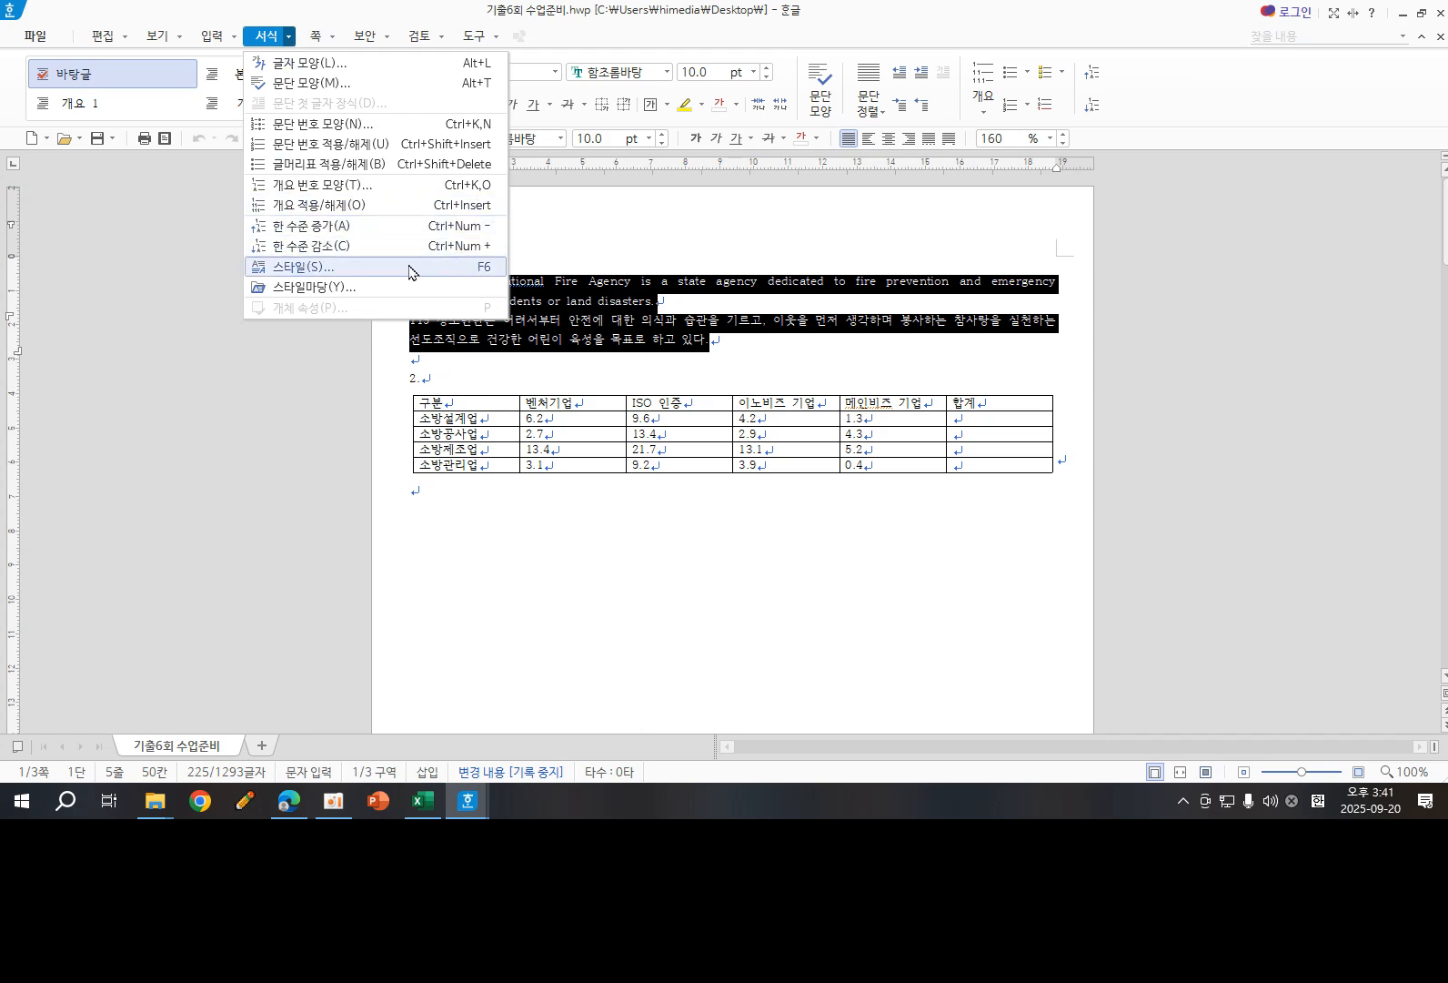
pyautogui.click(310, 273)
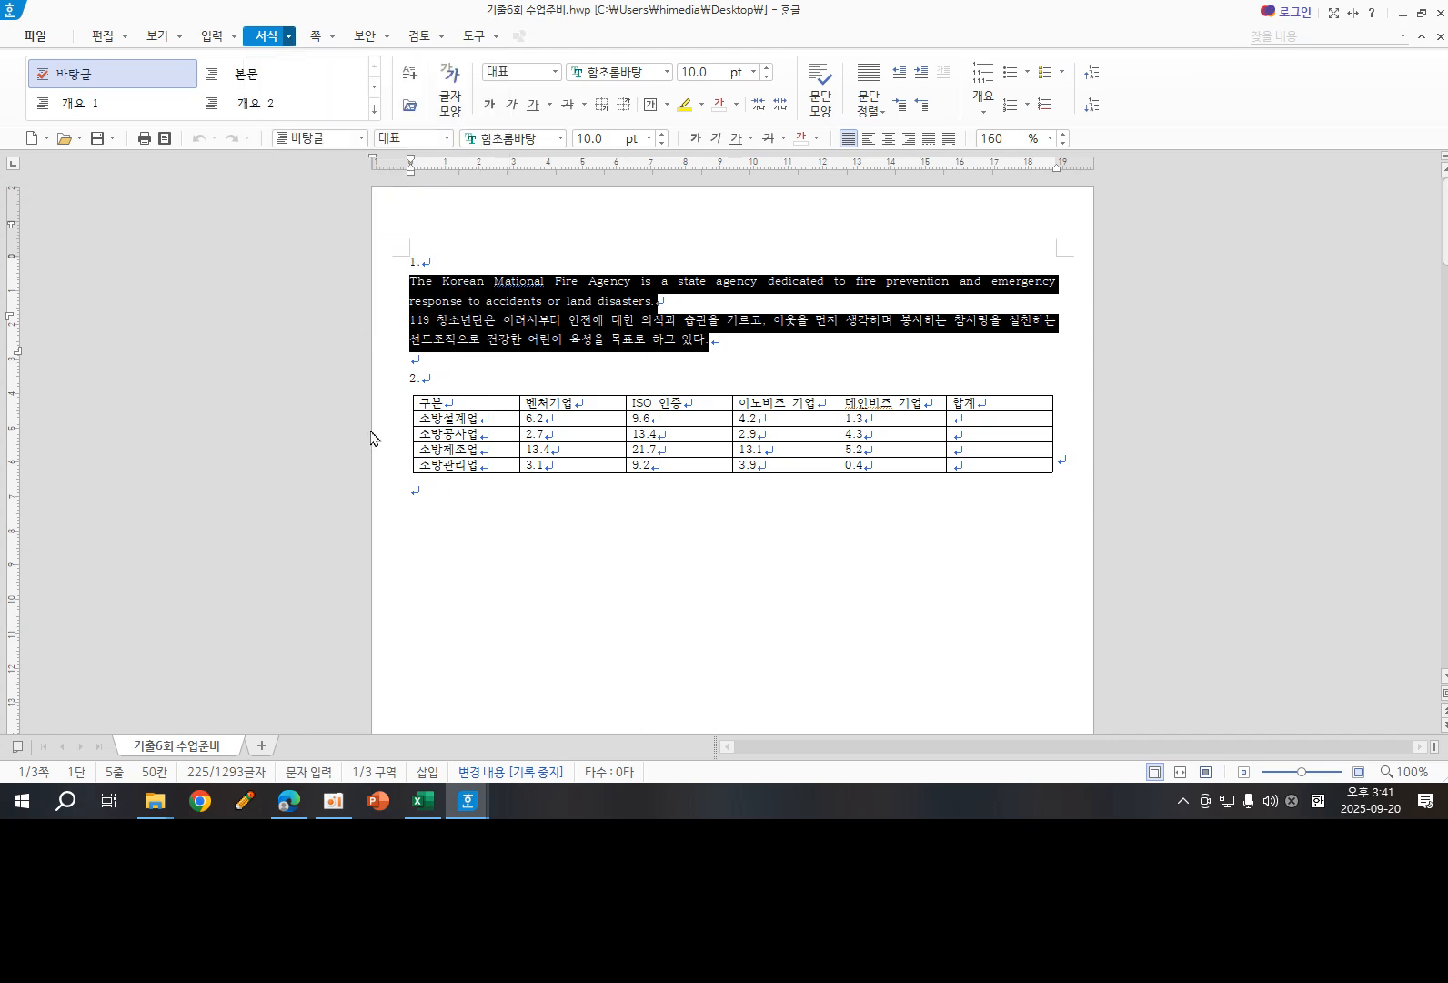
pyautogui.moveTo(542, 162); pyautogui.dragTo(660, 80)
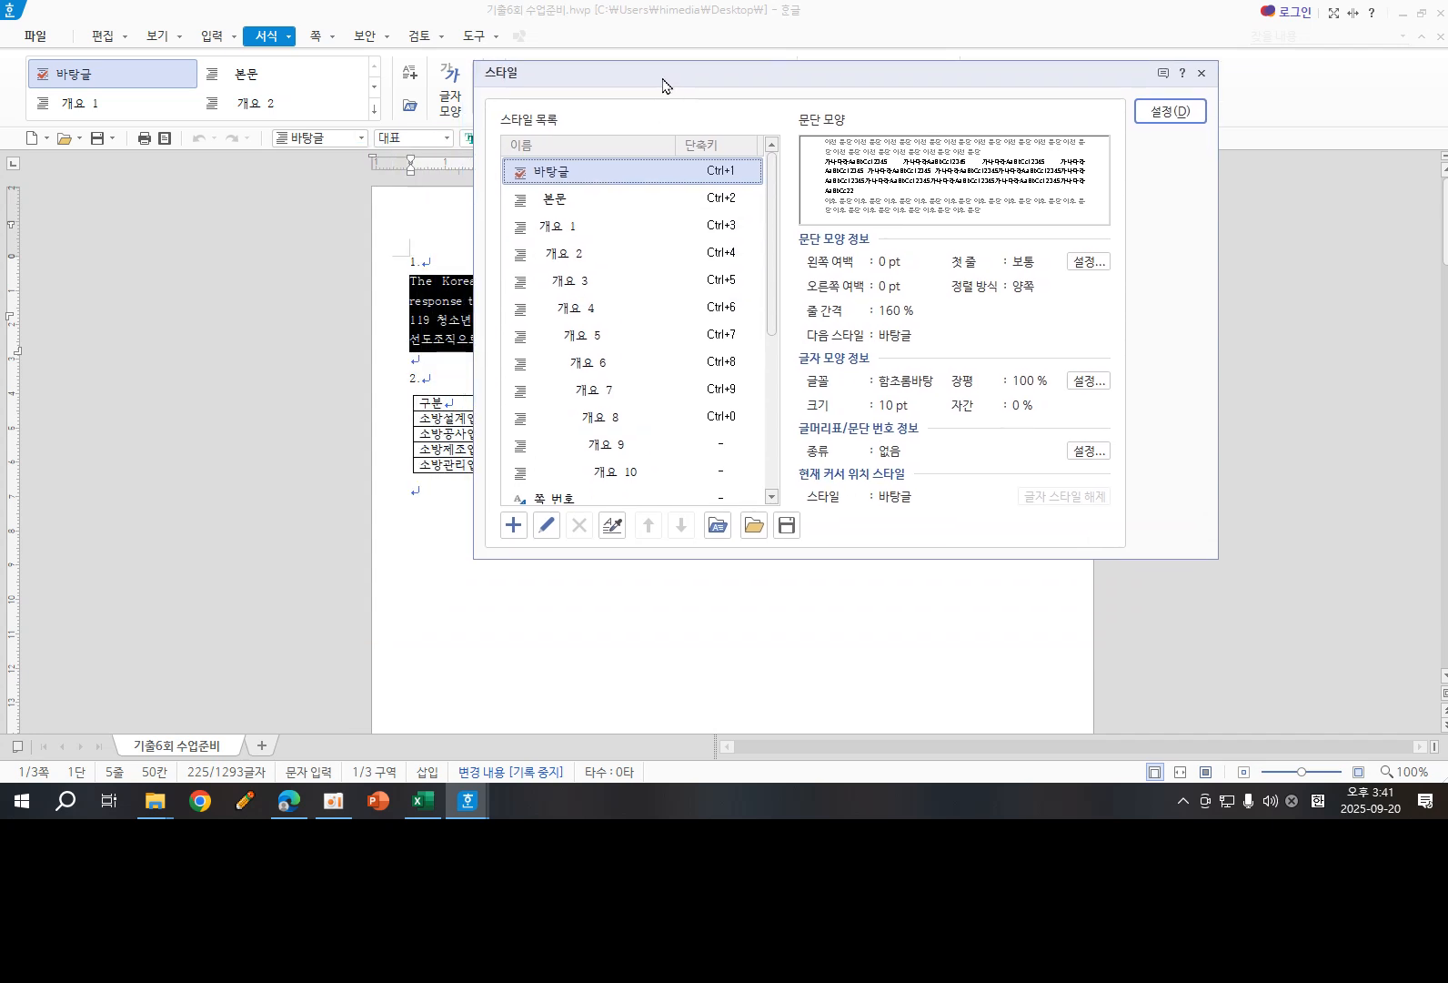
pyautogui.click(512, 528)
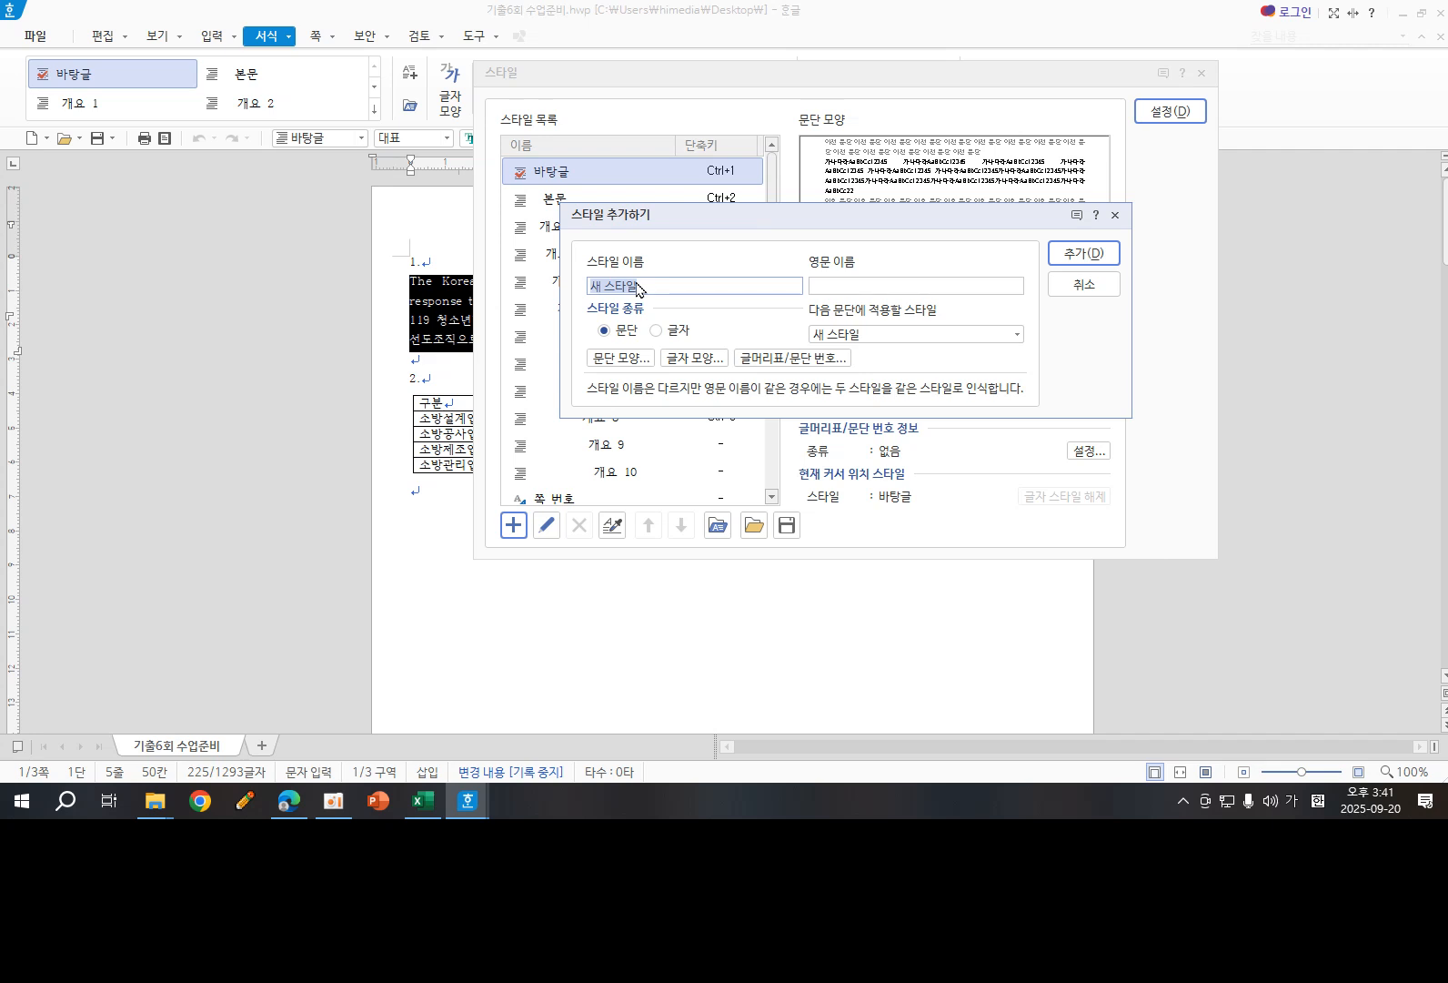
pyautogui.write('fire')
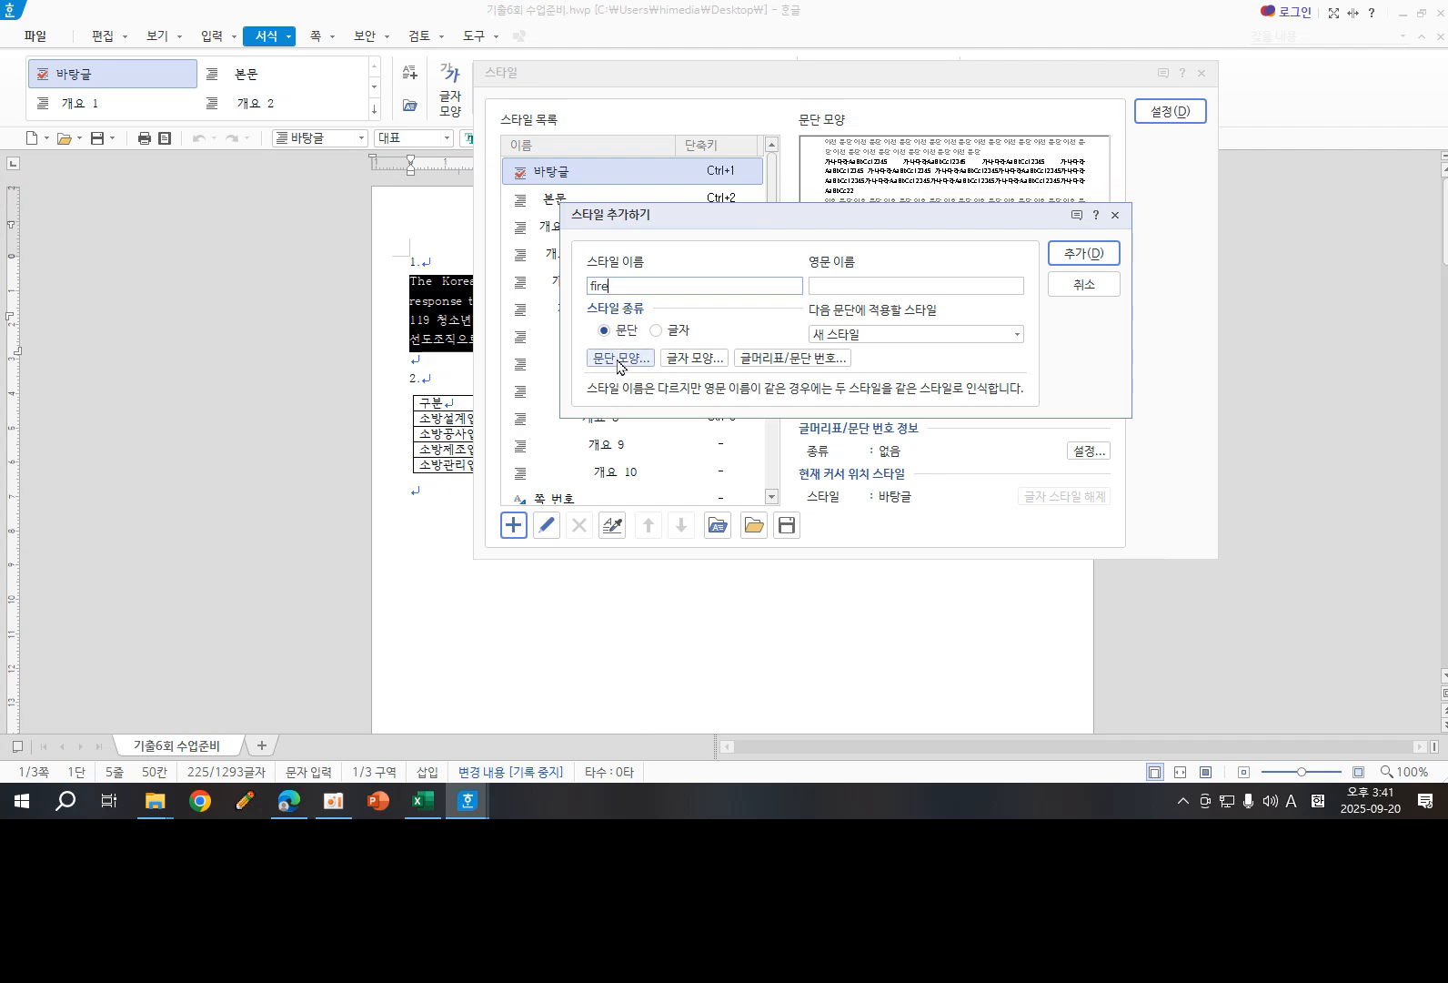
# - In the fire style's paragraph shape, set the left margin to 15 pt and the spacing below the paragraph to 10 pt
pyautogui.click(618, 360)
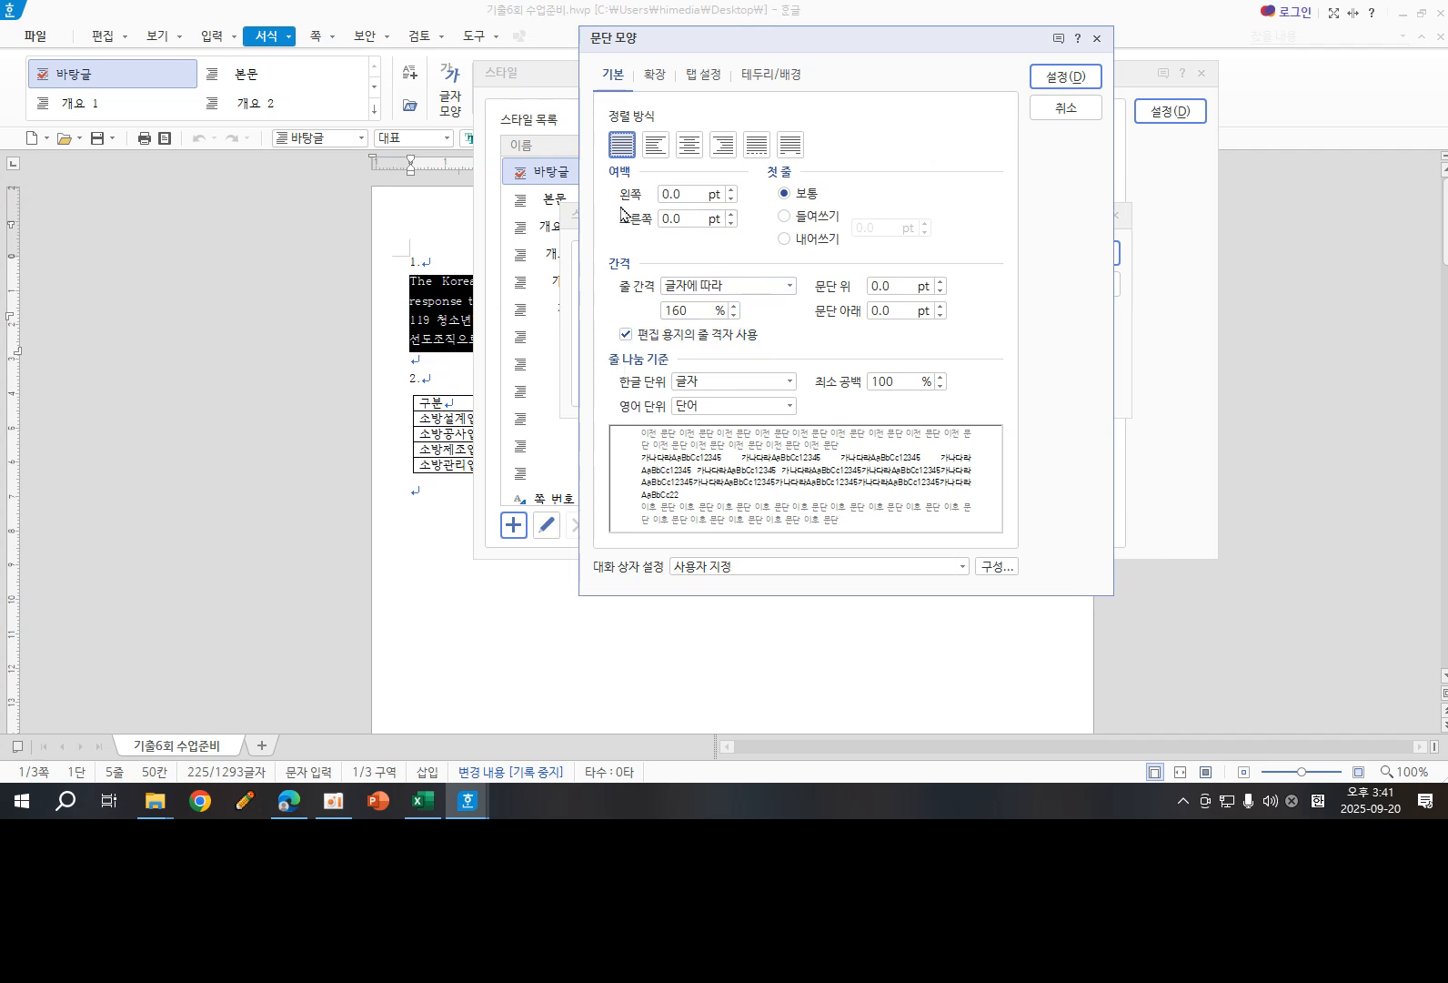
pyautogui.click(731, 189)
pyautogui.write('1')
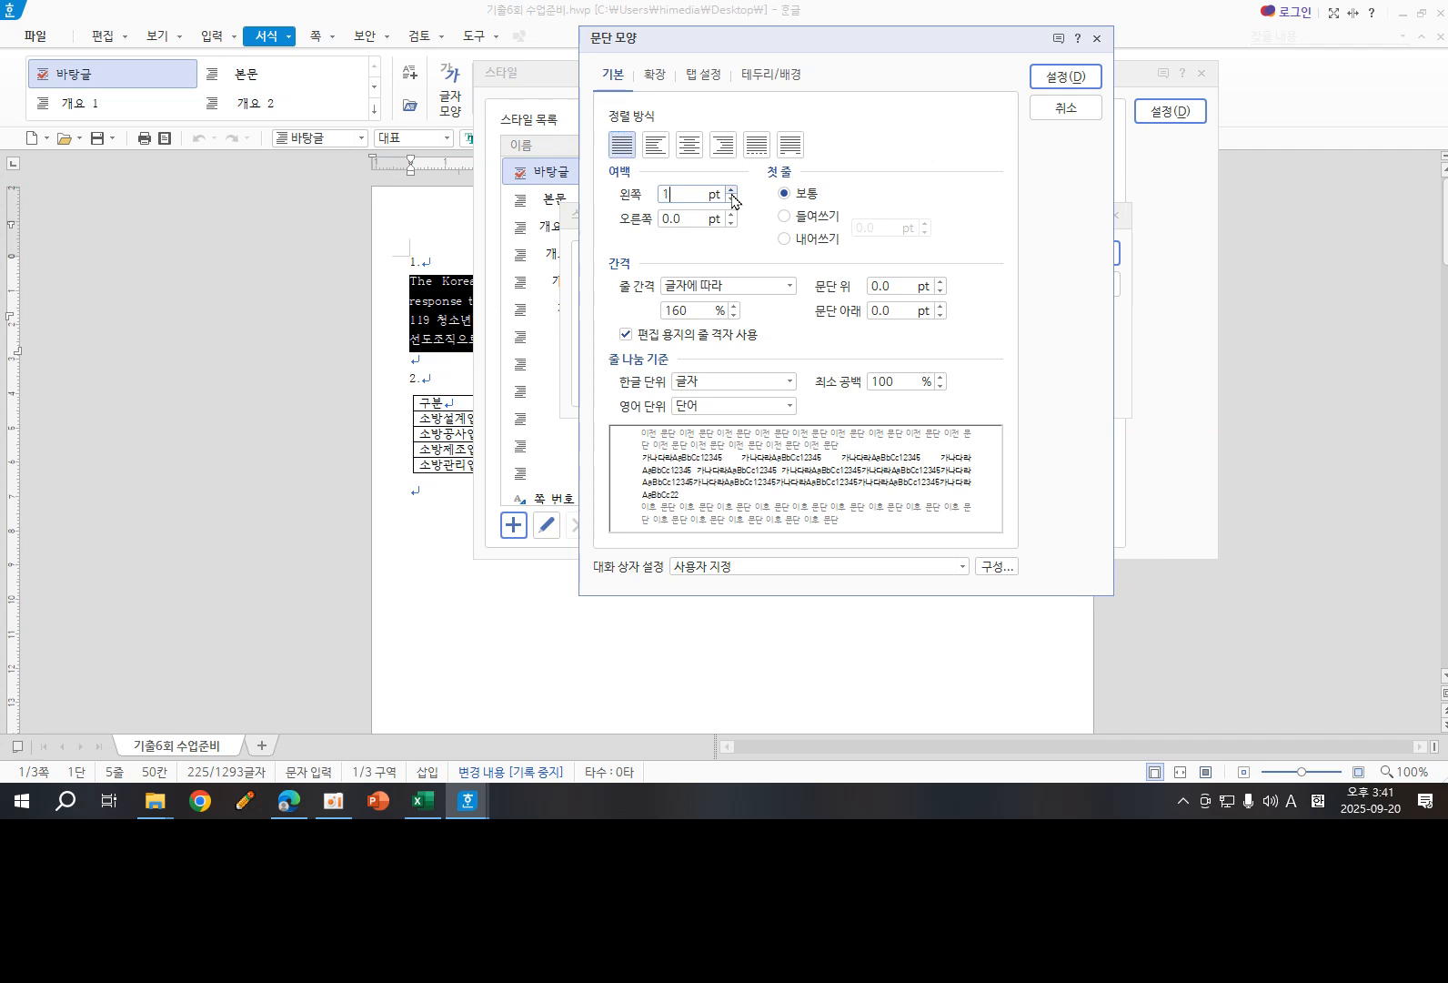
pyautogui.write('5')
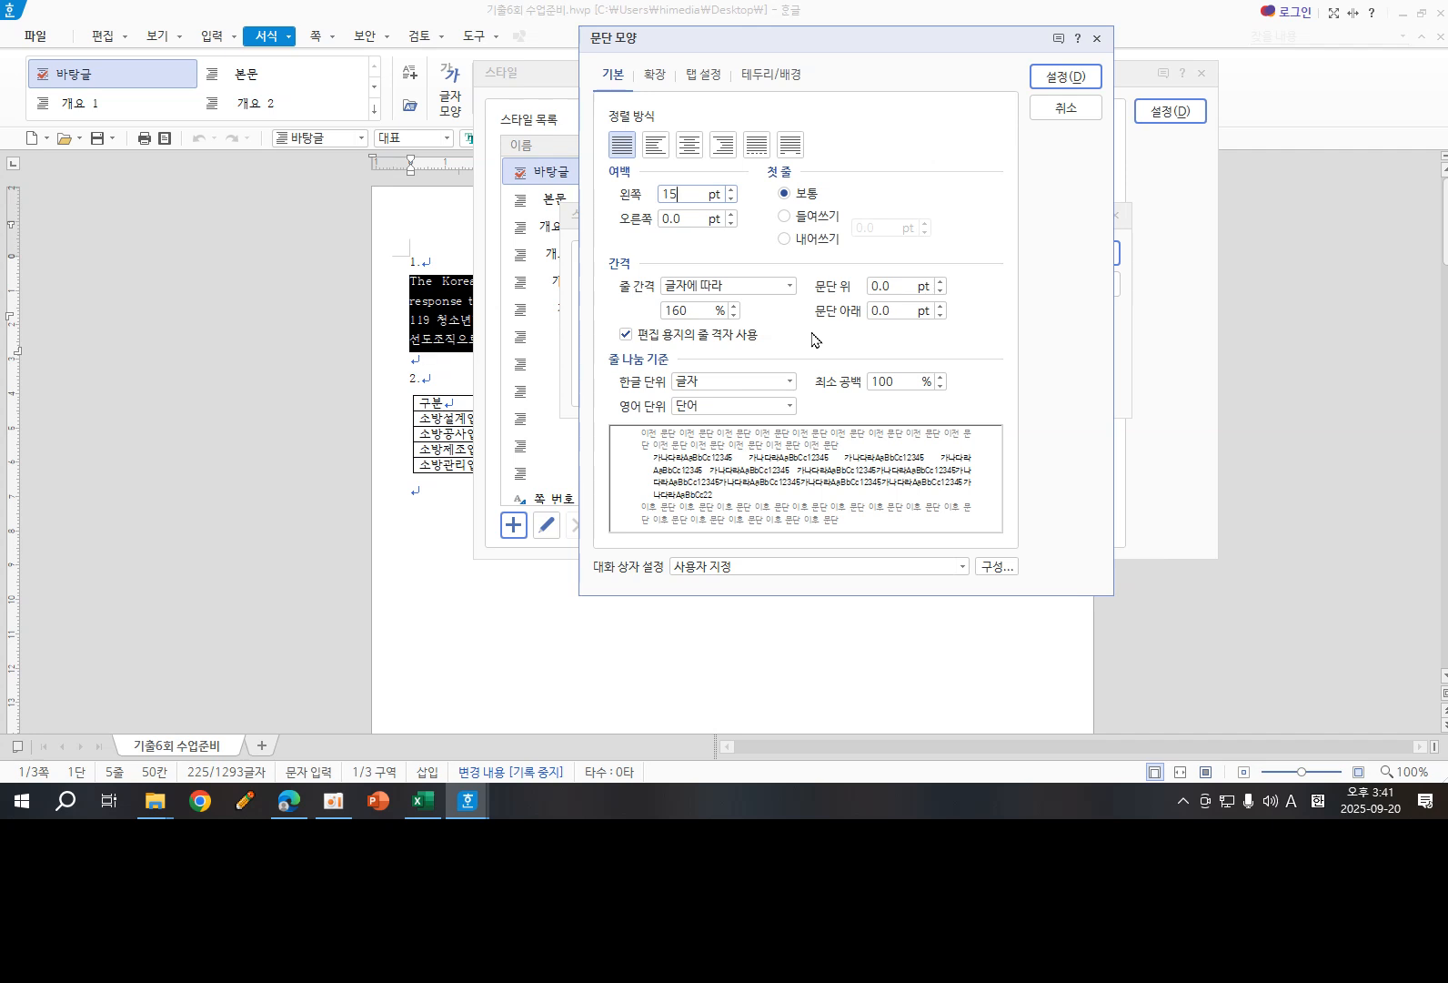
pyautogui.click(941, 307)
pyautogui.write('10')
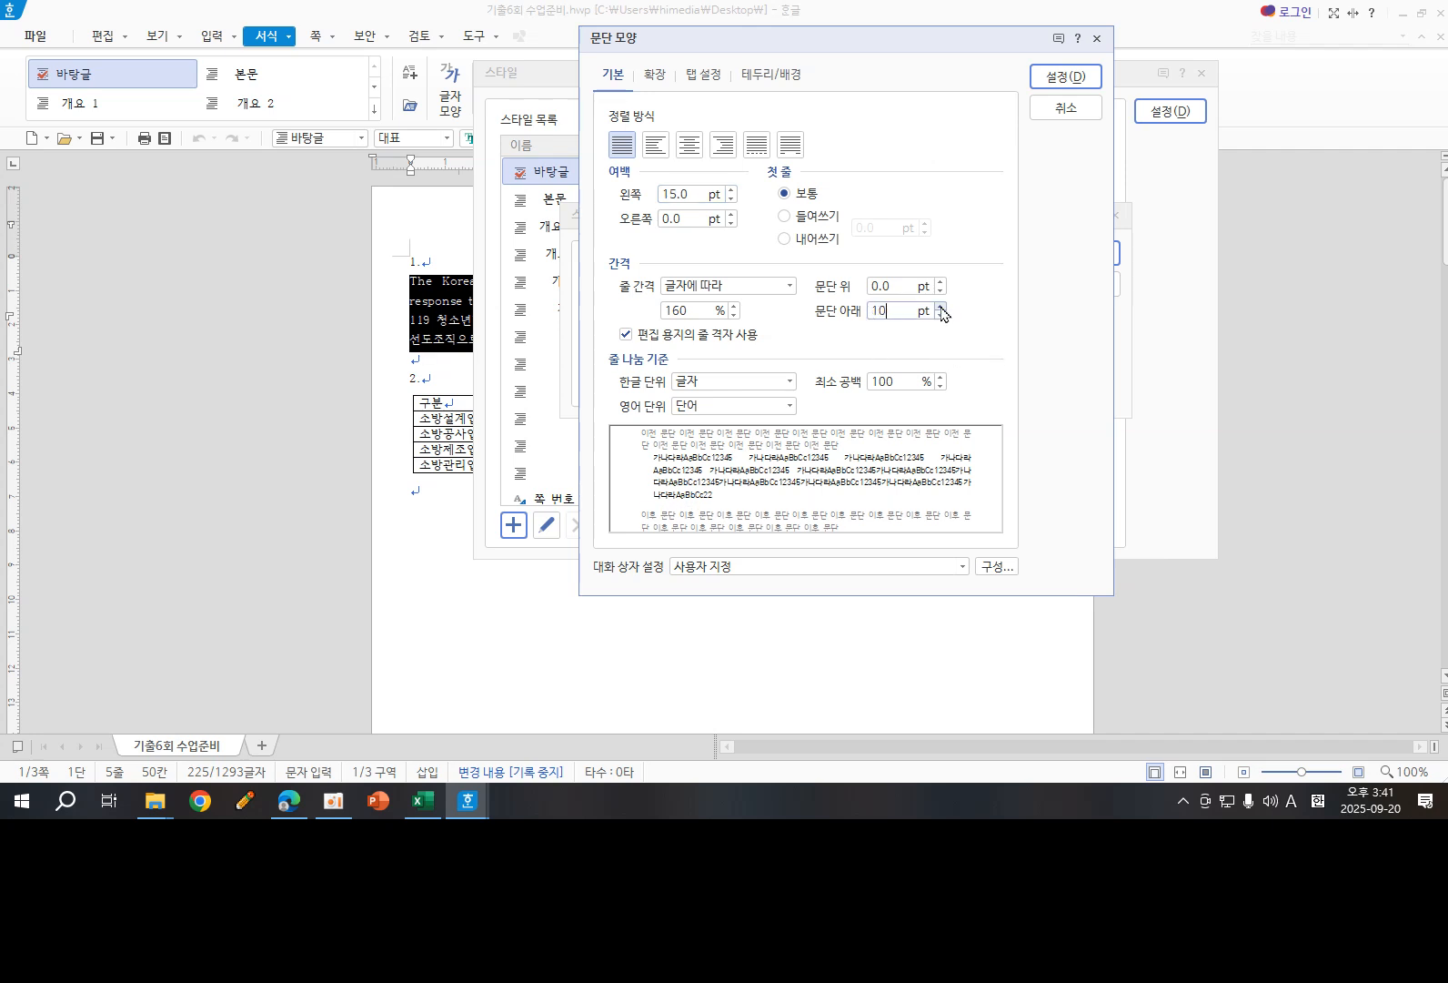
pyautogui.hotkey('ctrl', '2')
pyautogui.moveTo(650, 496); pyautogui.dragTo(654, 518)
pyautogui.moveTo(650, 451)
pyautogui.mouseDown()
pyautogui.moveTo(651, 497)
pyautogui.moveTo(716, 506)
pyautogui.moveTo(955, 487)
pyautogui.moveTo(917, 448)
pyautogui.moveTo(678, 455)
pyautogui.moveTo(650, 477)
pyautogui.moveTo(655, 466)
pyautogui.moveTo(628, 471)
pyautogui.moveTo(631, 514)
pyautogui.moveTo(697, 514)
pyautogui.moveTo(693, 491)
pyautogui.mouseUp()
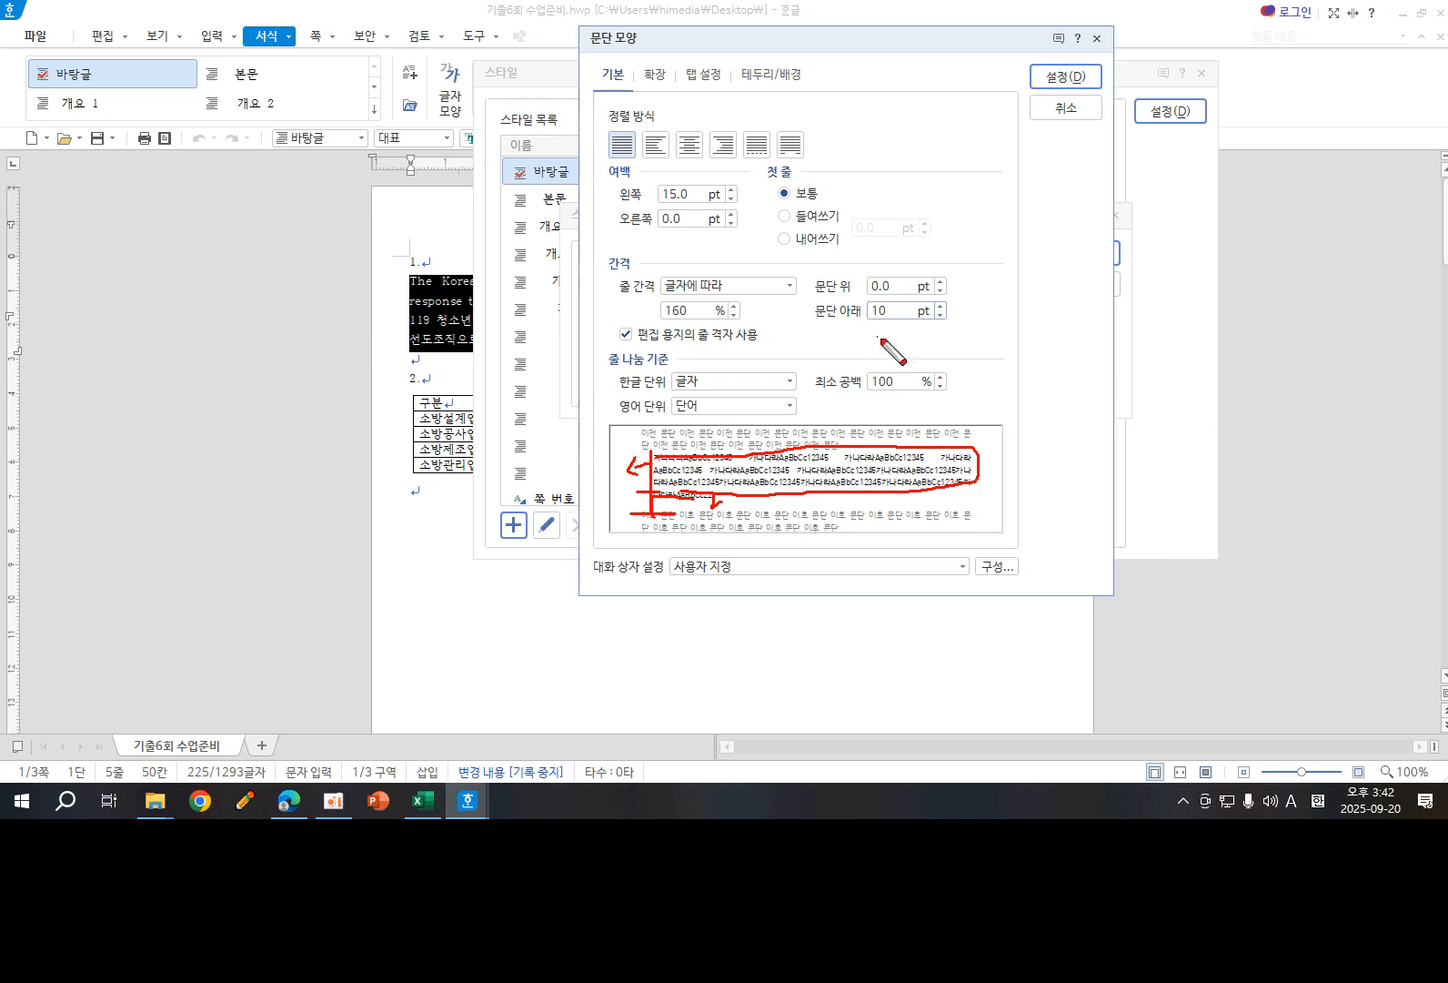
pyautogui.press('Escape')
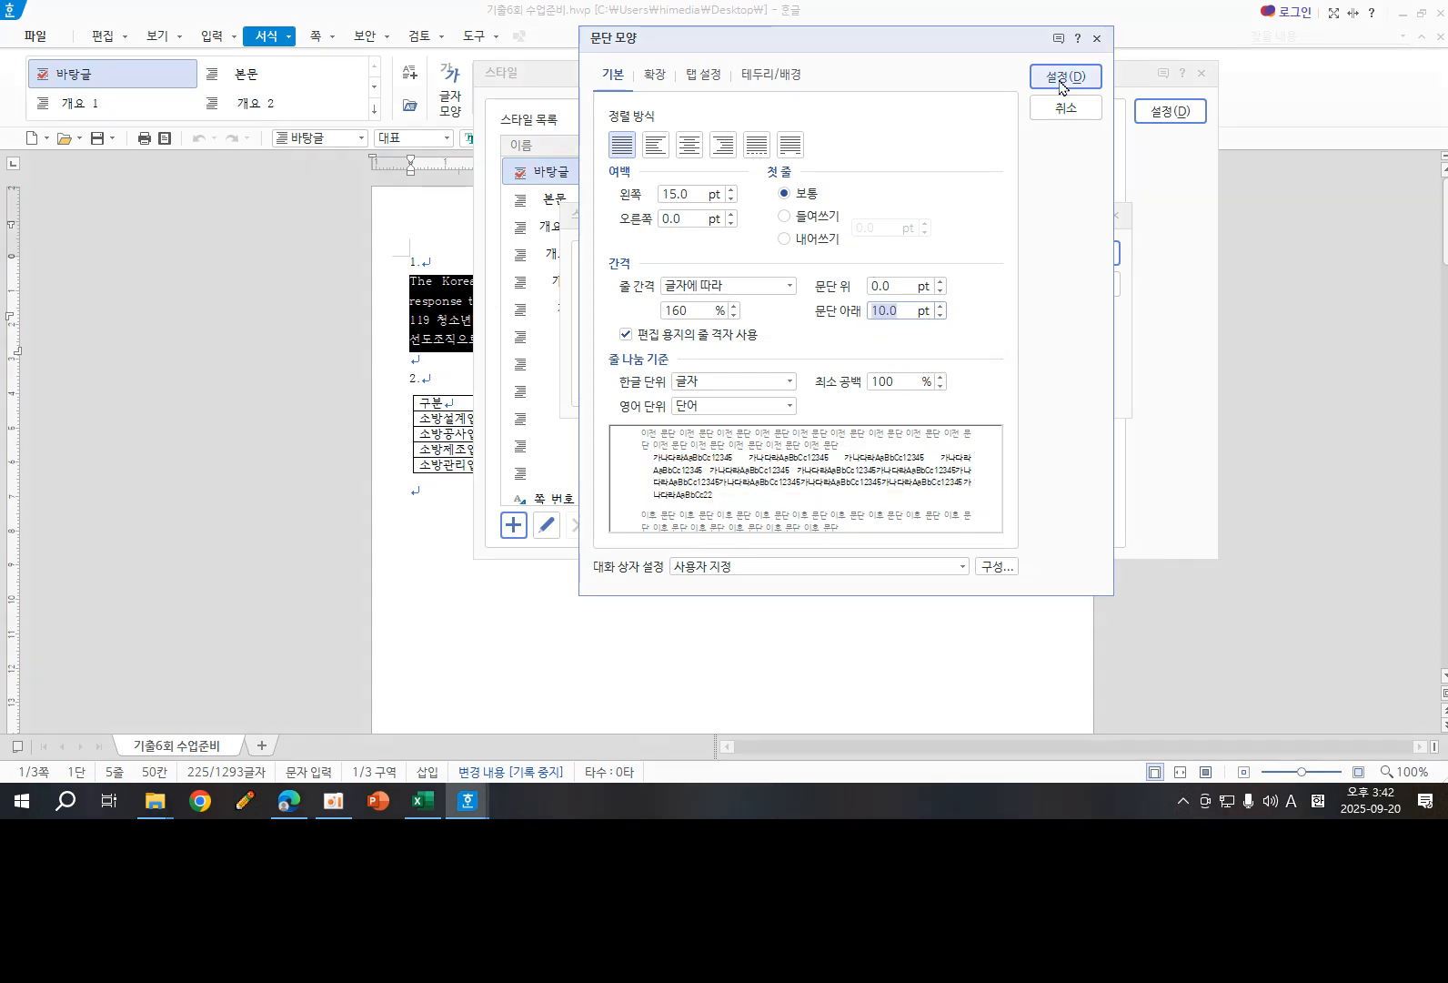
# - Accept the paragraph shape settings and set the fire style's Korean (한글) font to 굴림 in its character shape
pyautogui.click(1059, 81)
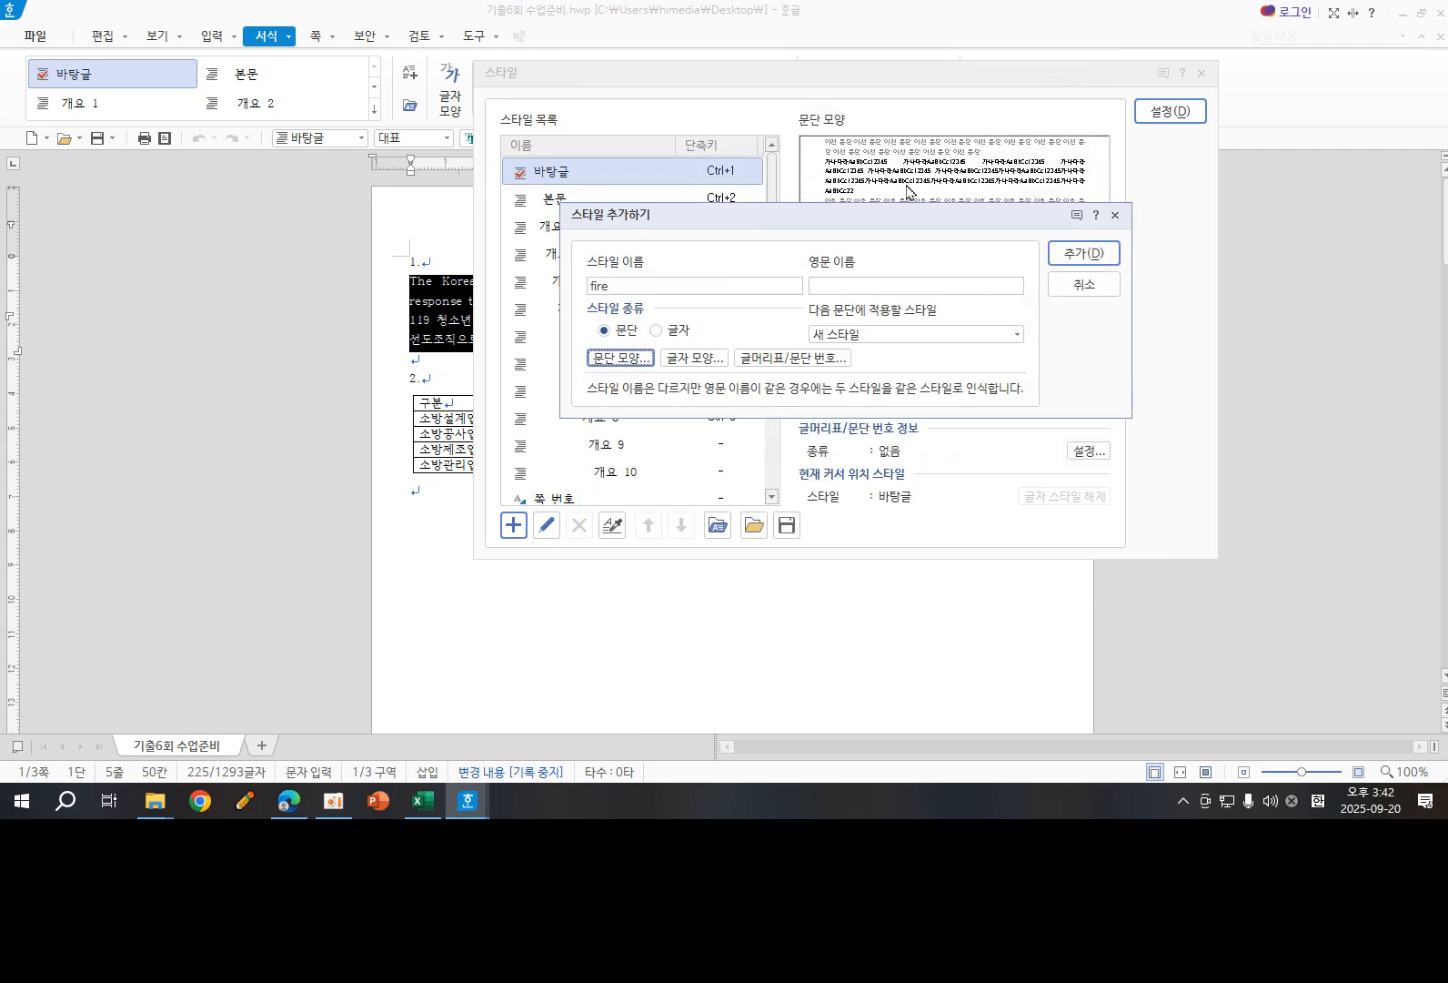
pyautogui.click(696, 360)
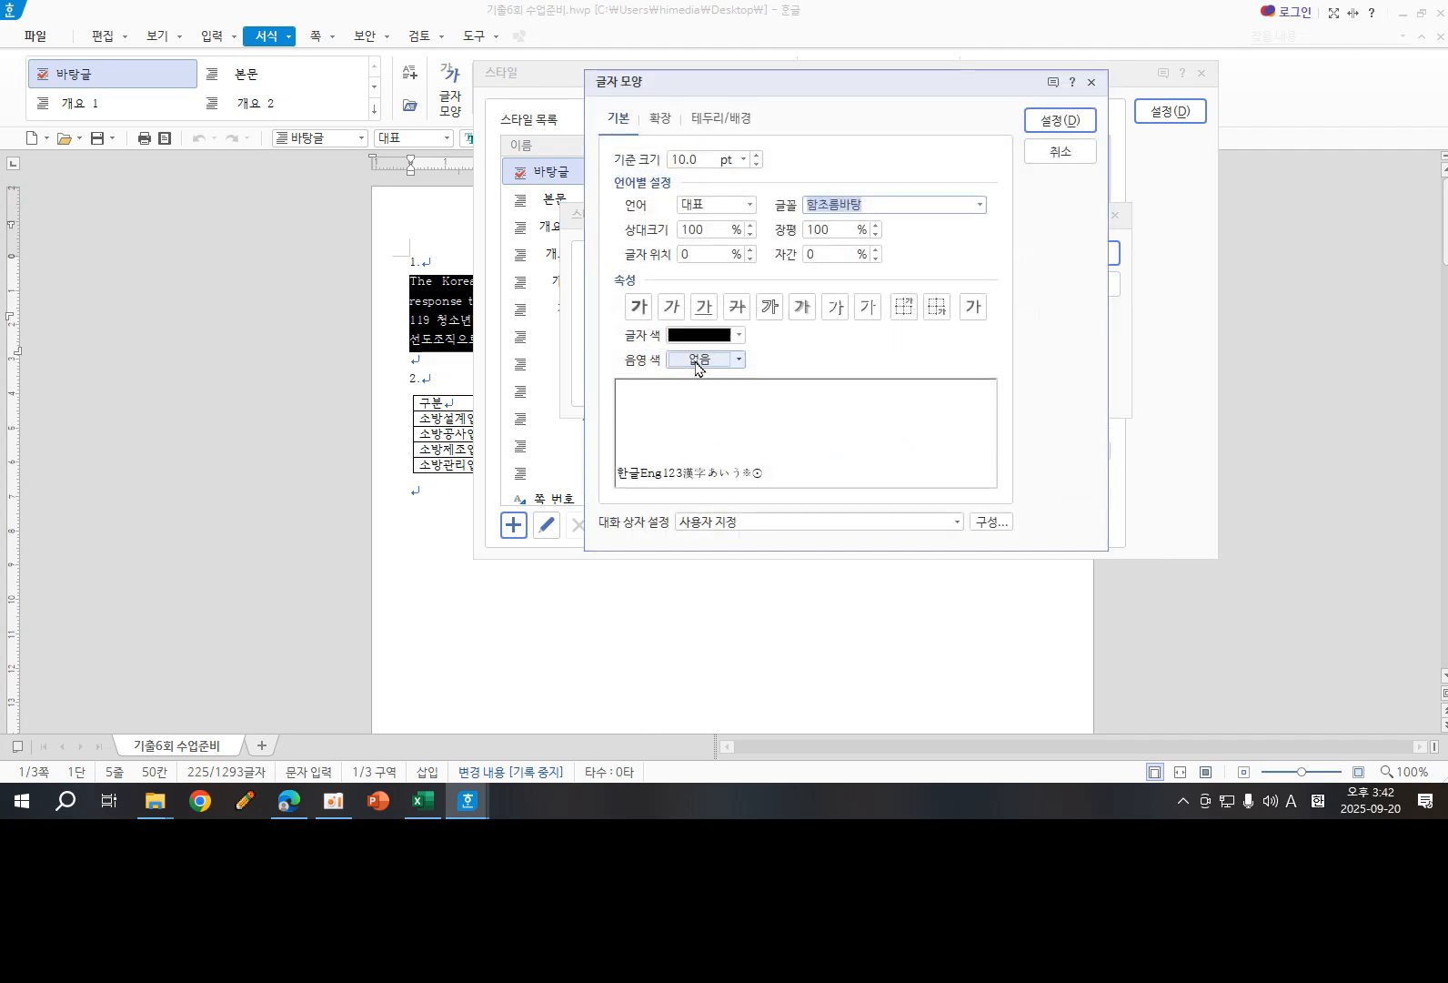
pyautogui.moveTo(817, 96); pyautogui.dragTo(930, 87)
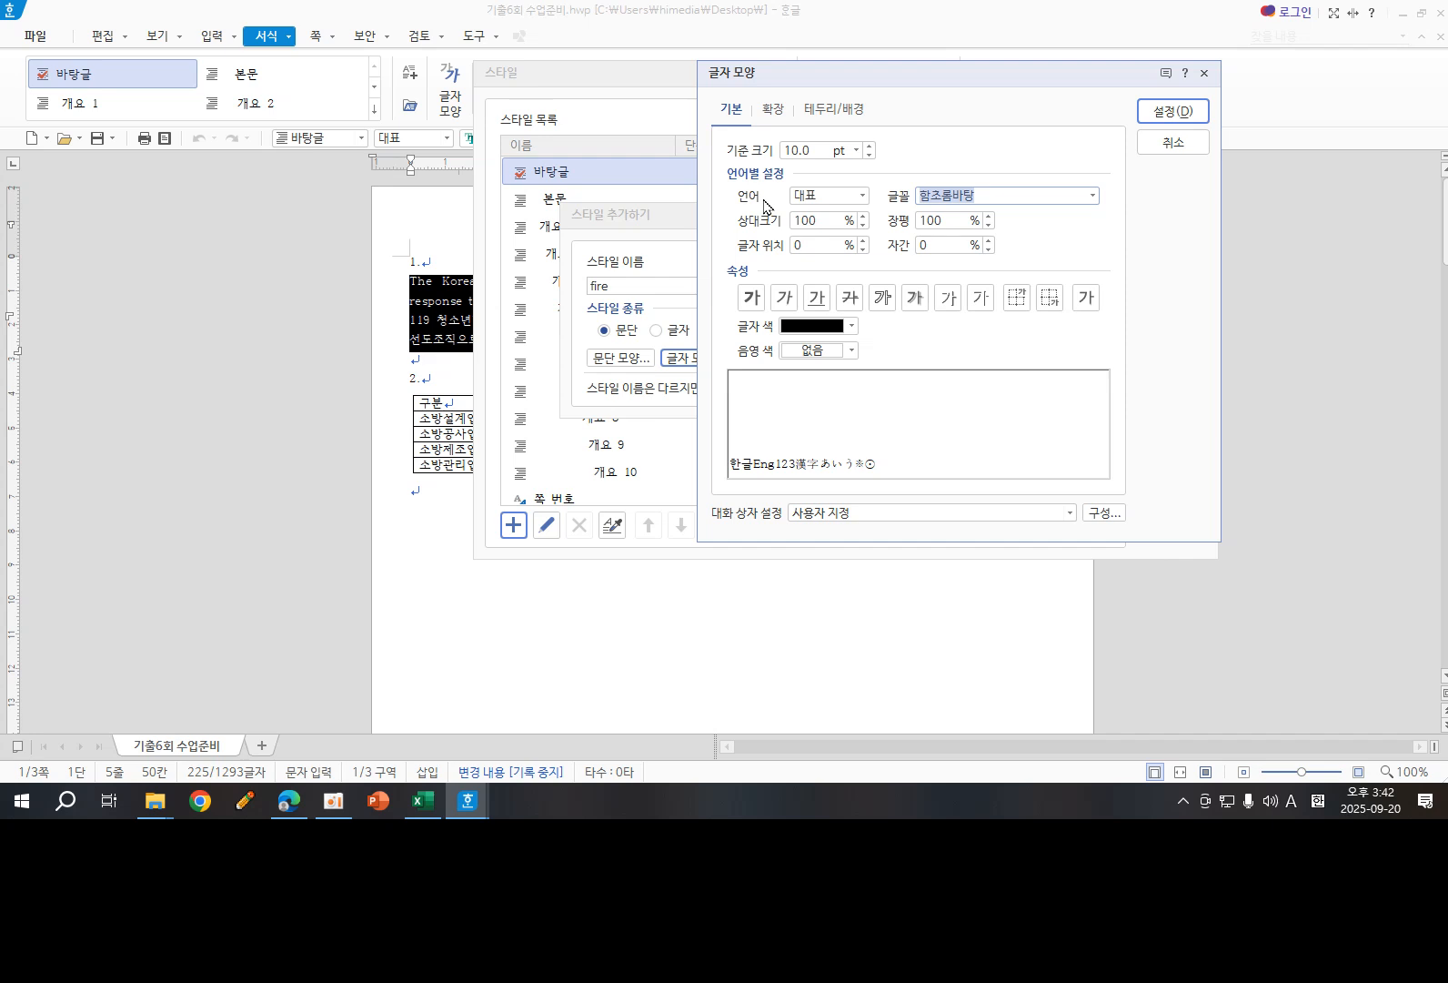
pyautogui.click(859, 197)
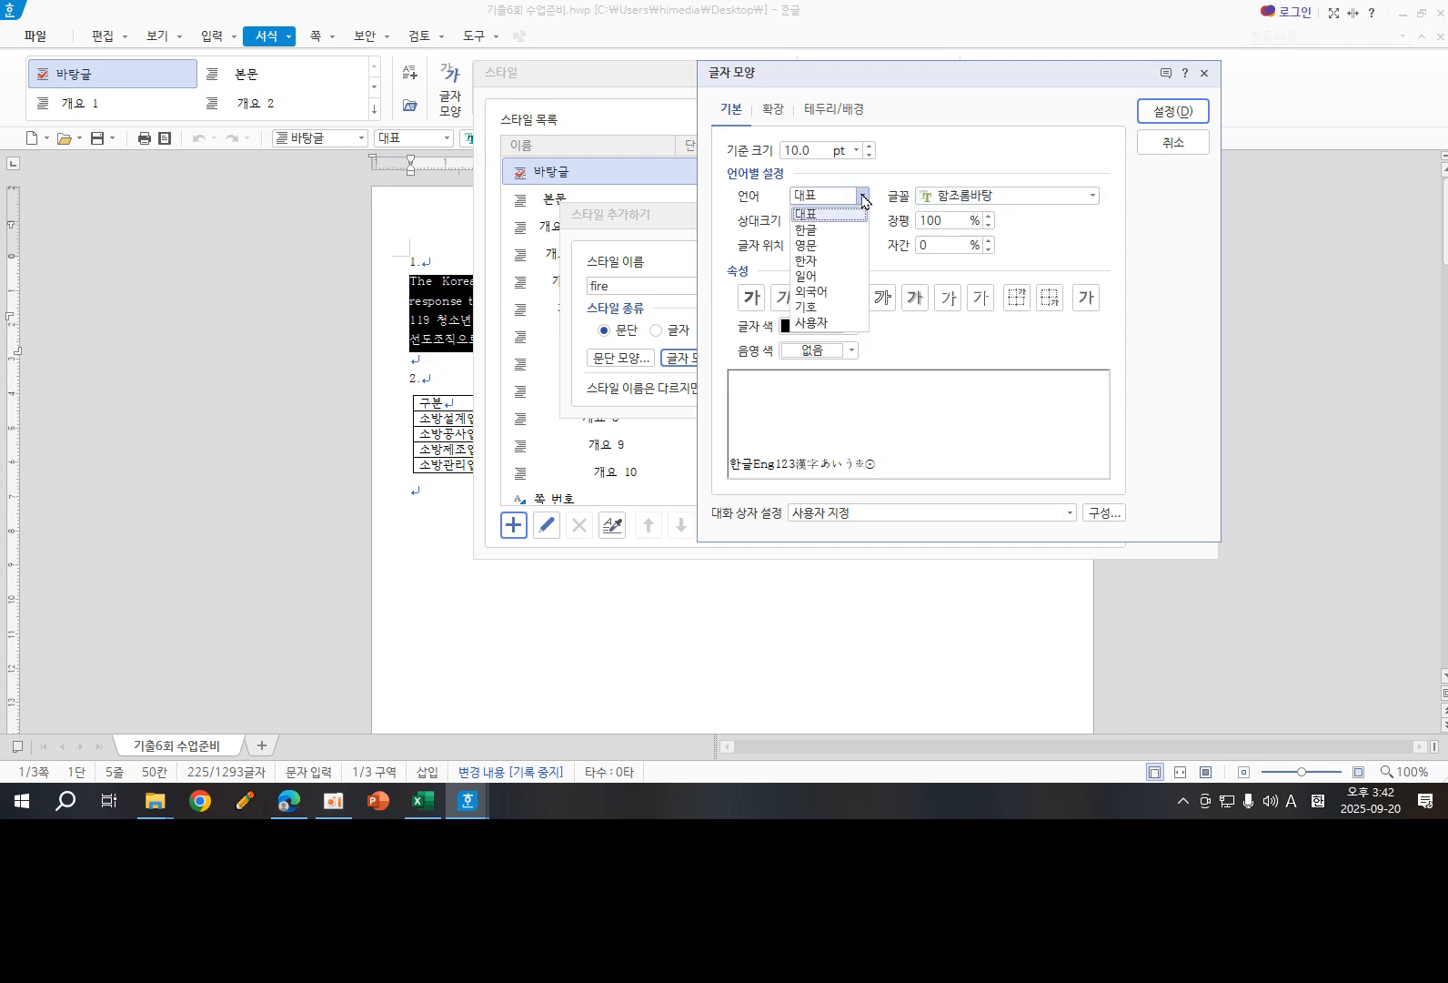
pyautogui.click(823, 233)
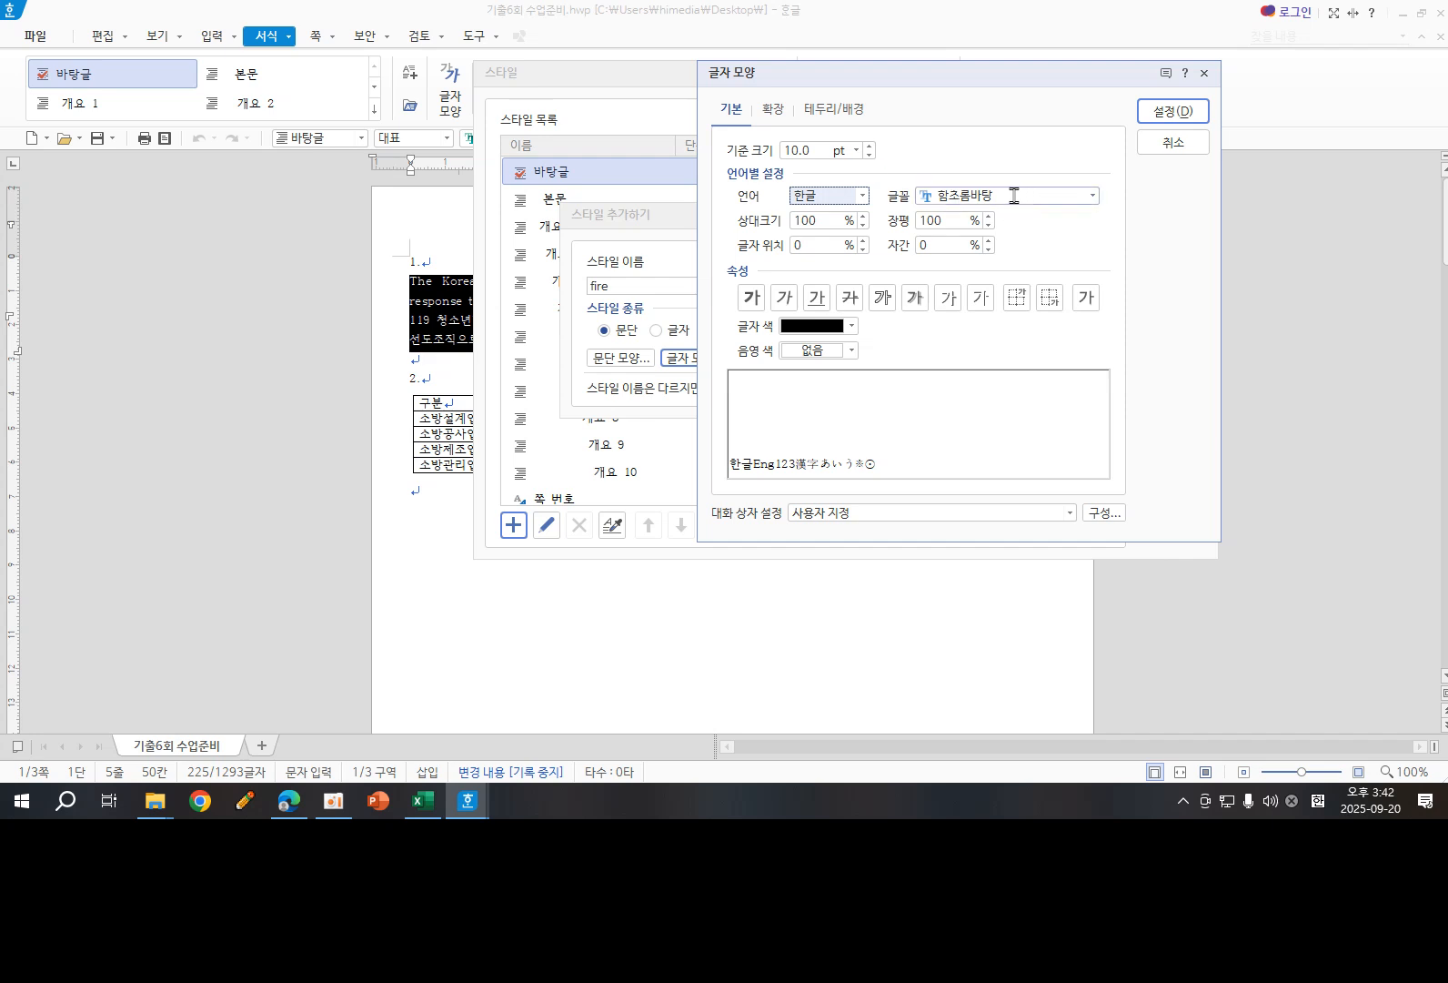
pyautogui.moveTo(1015, 197); pyautogui.dragTo(881, 202)
pyautogui.write('m')
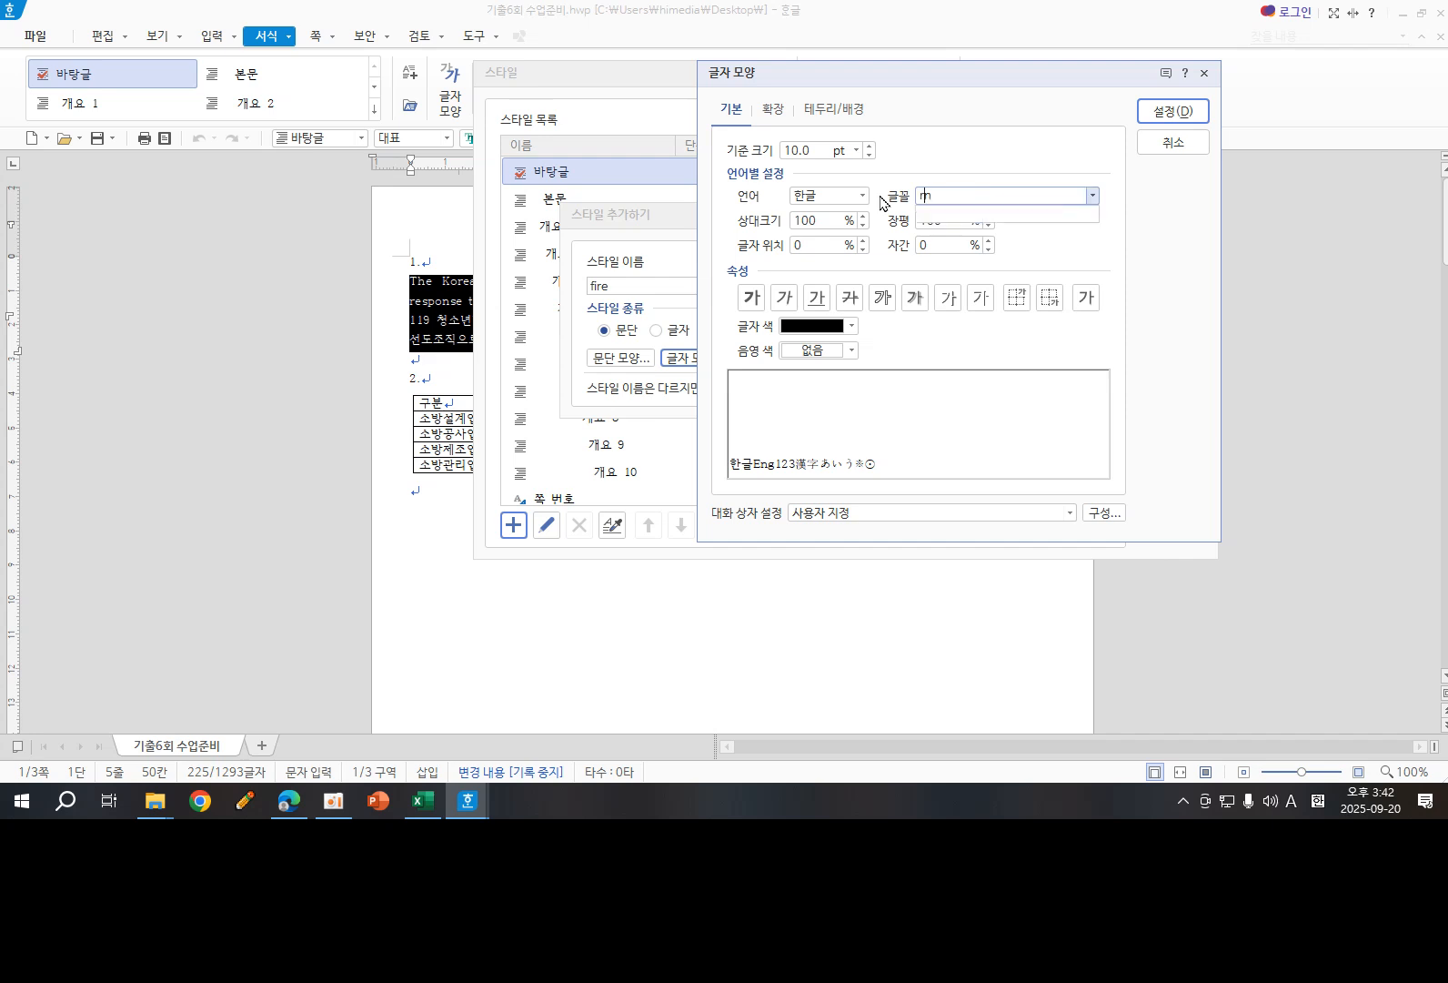
pyautogui.press('BackSpace')
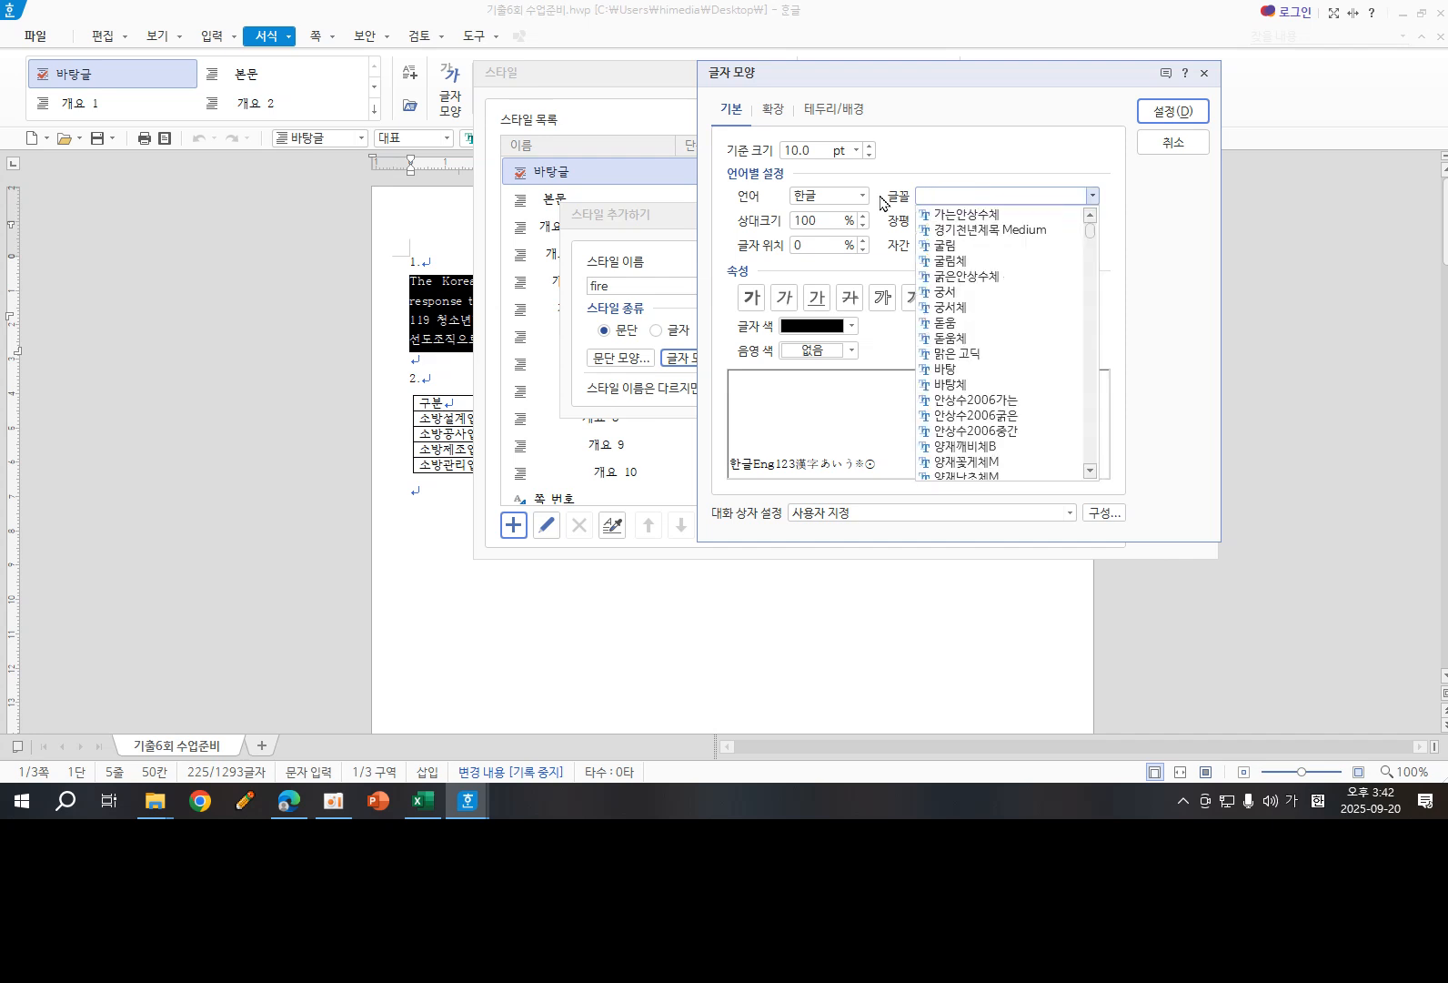
pyautogui.write('굴')
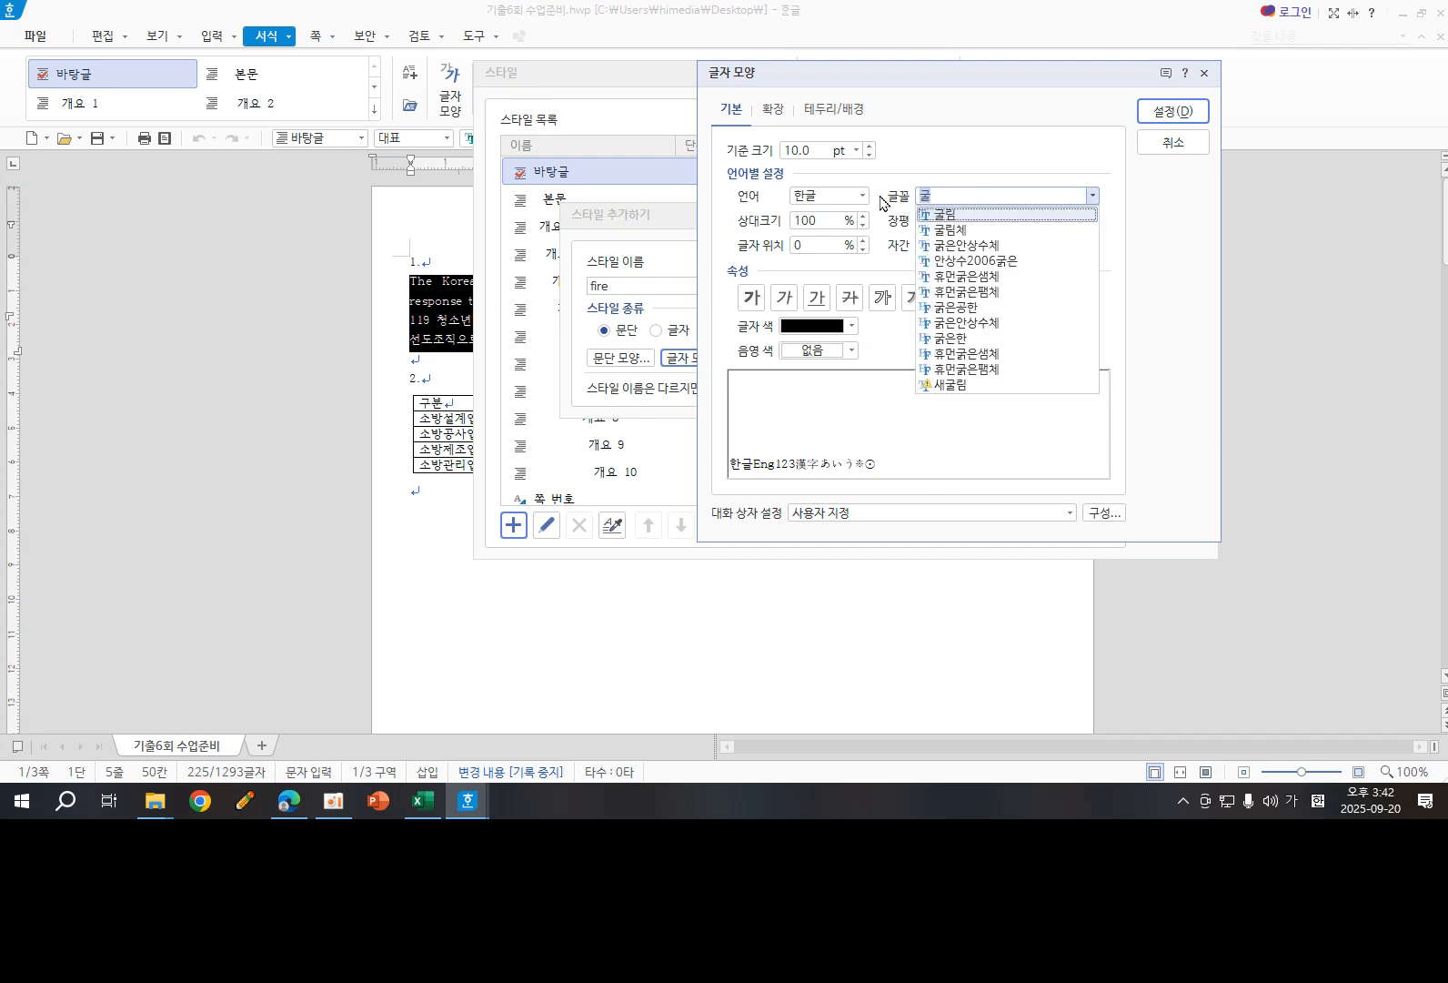
pyautogui.click(957, 216)
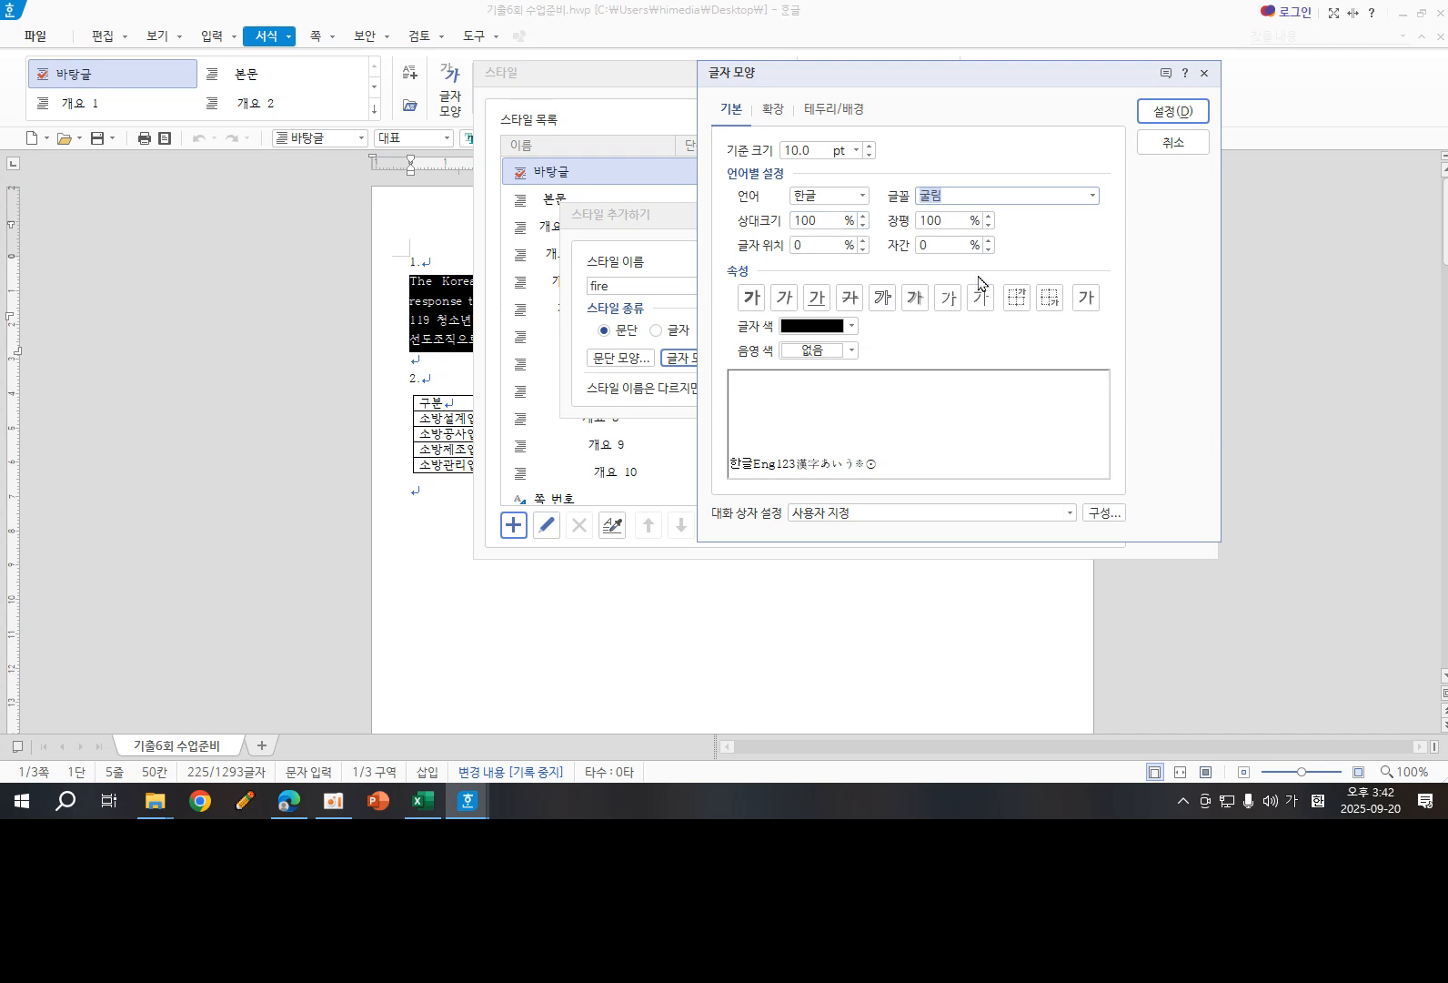
# - Set the Korean text's character width (장평) to 95% and its letter spacing (자간) to 5%
pyautogui.click(988, 226)
pyautogui.click(988, 226)
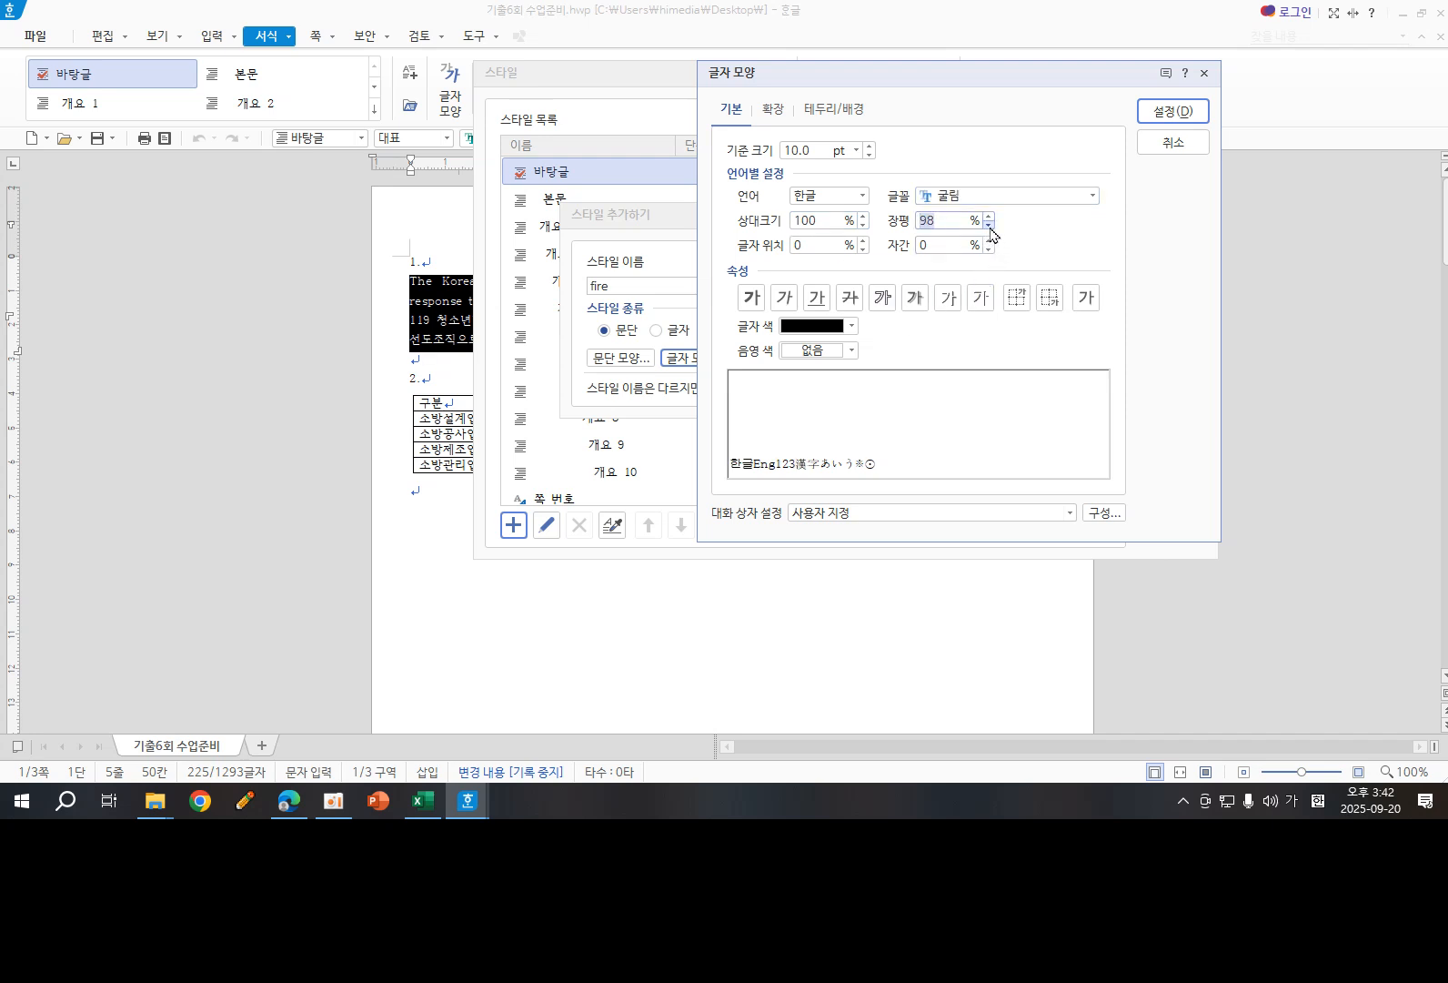
pyautogui.click(988, 226)
pyautogui.click(989, 225)
pyautogui.click(990, 241)
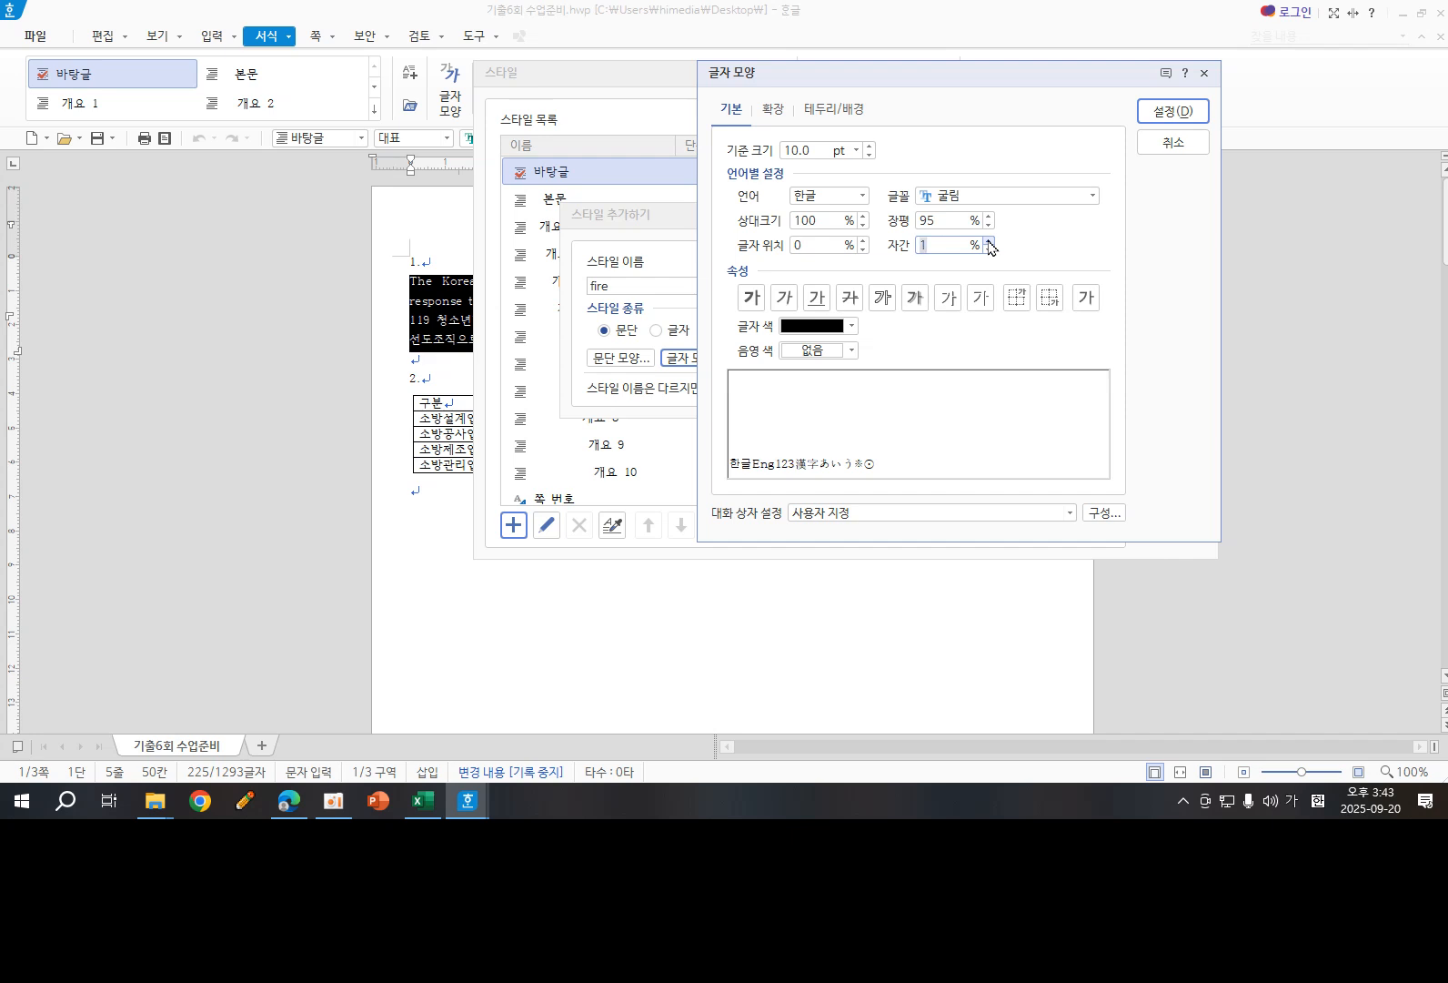
pyautogui.click(990, 241)
pyautogui.click(990, 241)
# - Switch the character shape language to English (영문) and set its font to 돋움
pyautogui.click(863, 196)
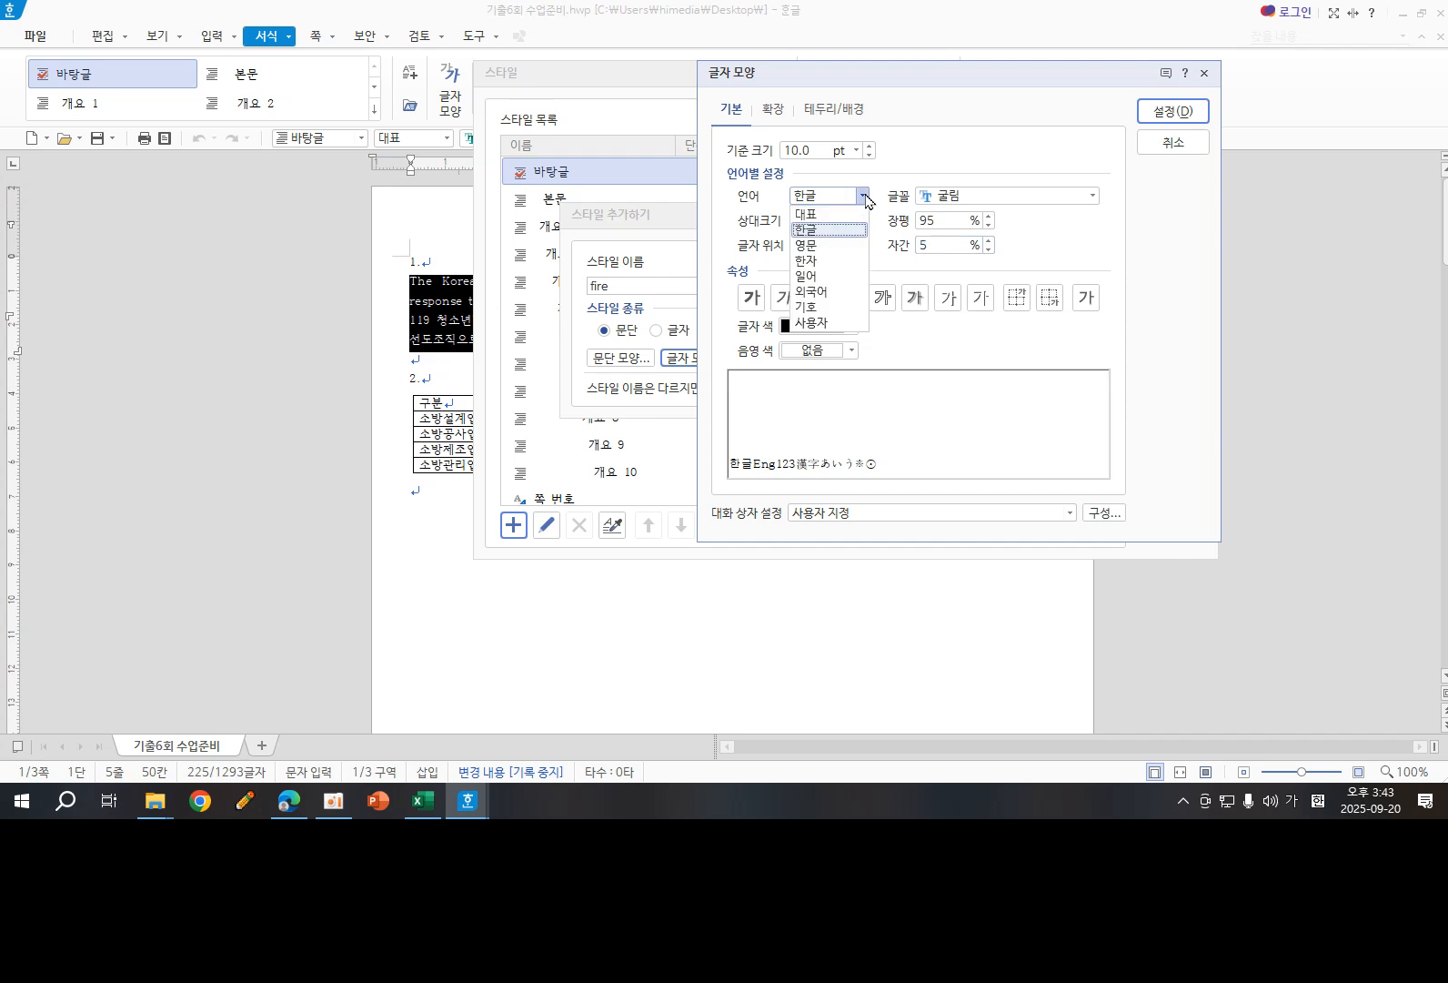
pyautogui.click(815, 246)
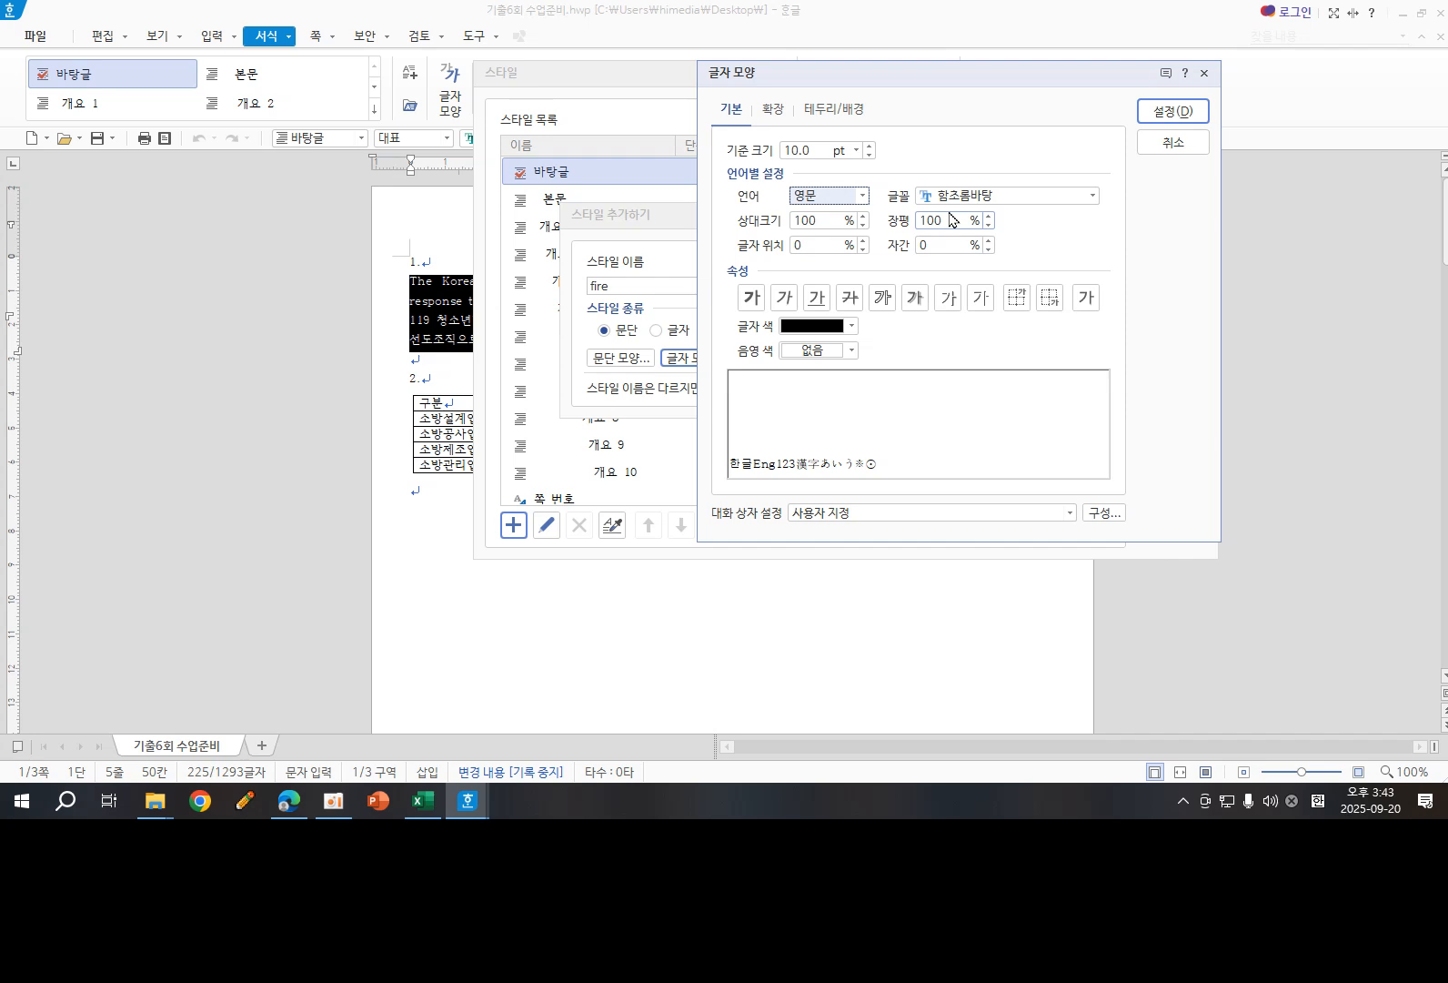
pyautogui.click(1048, 196)
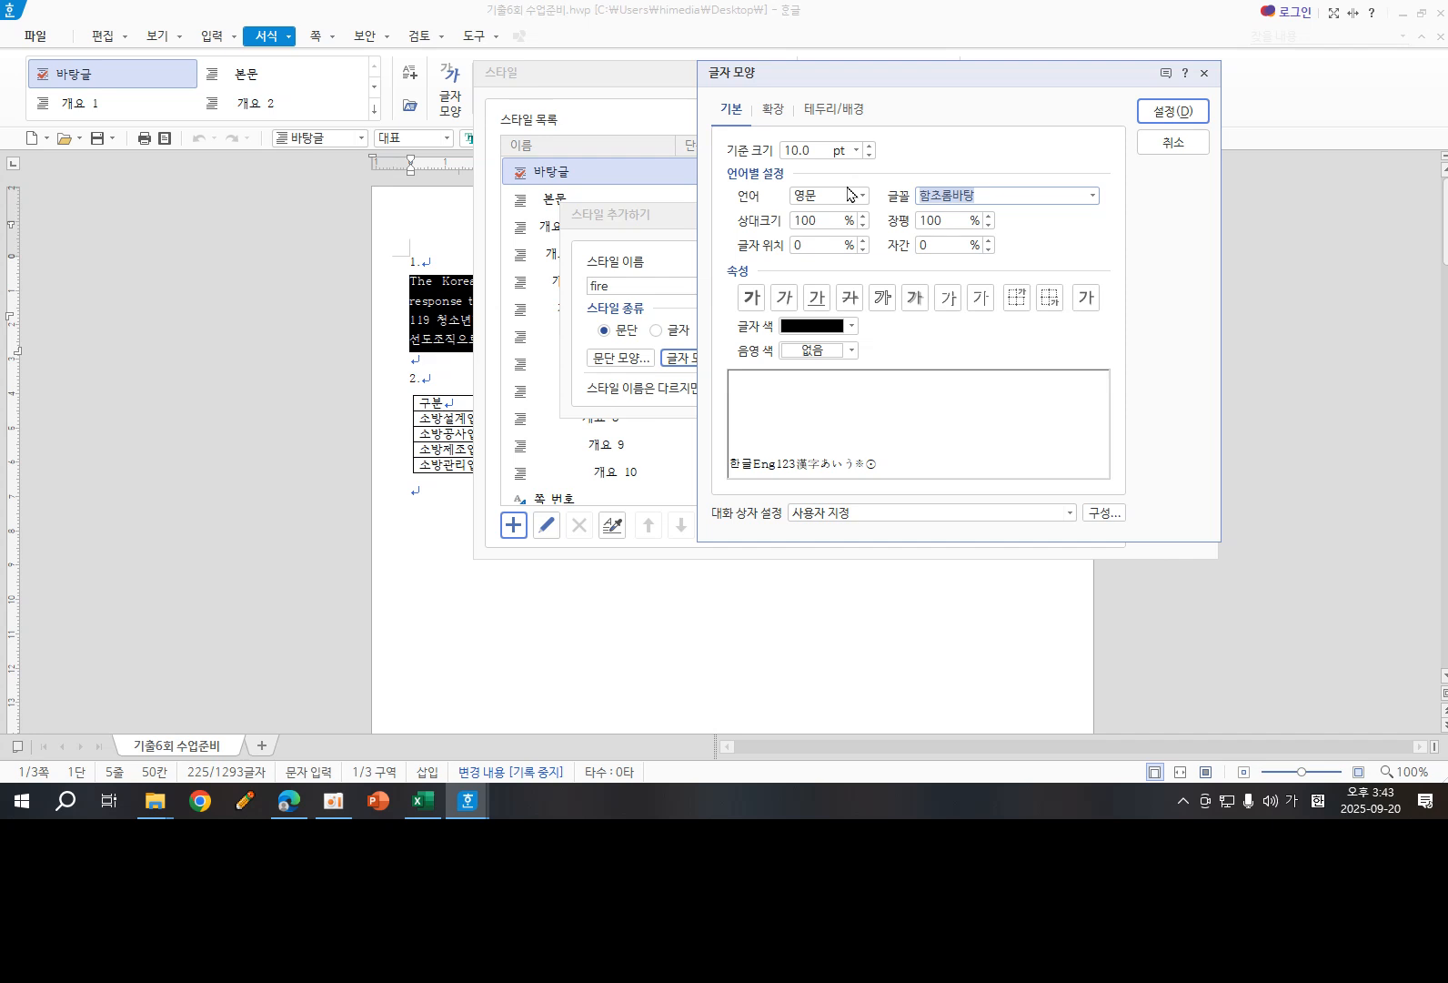
pyautogui.write('돋')
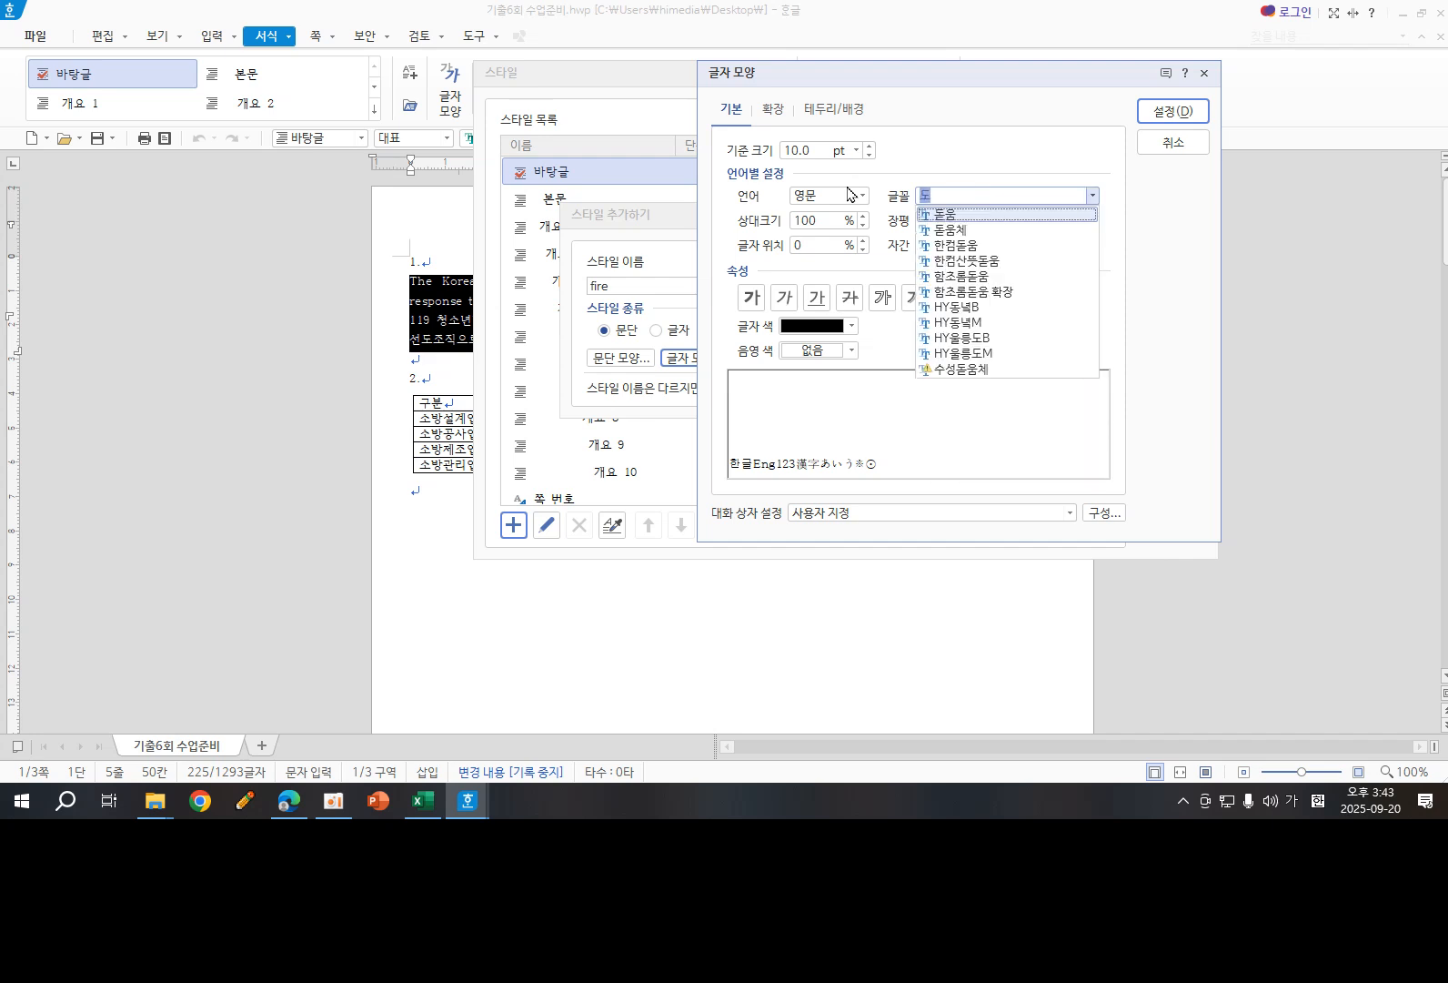
pyautogui.click(953, 219)
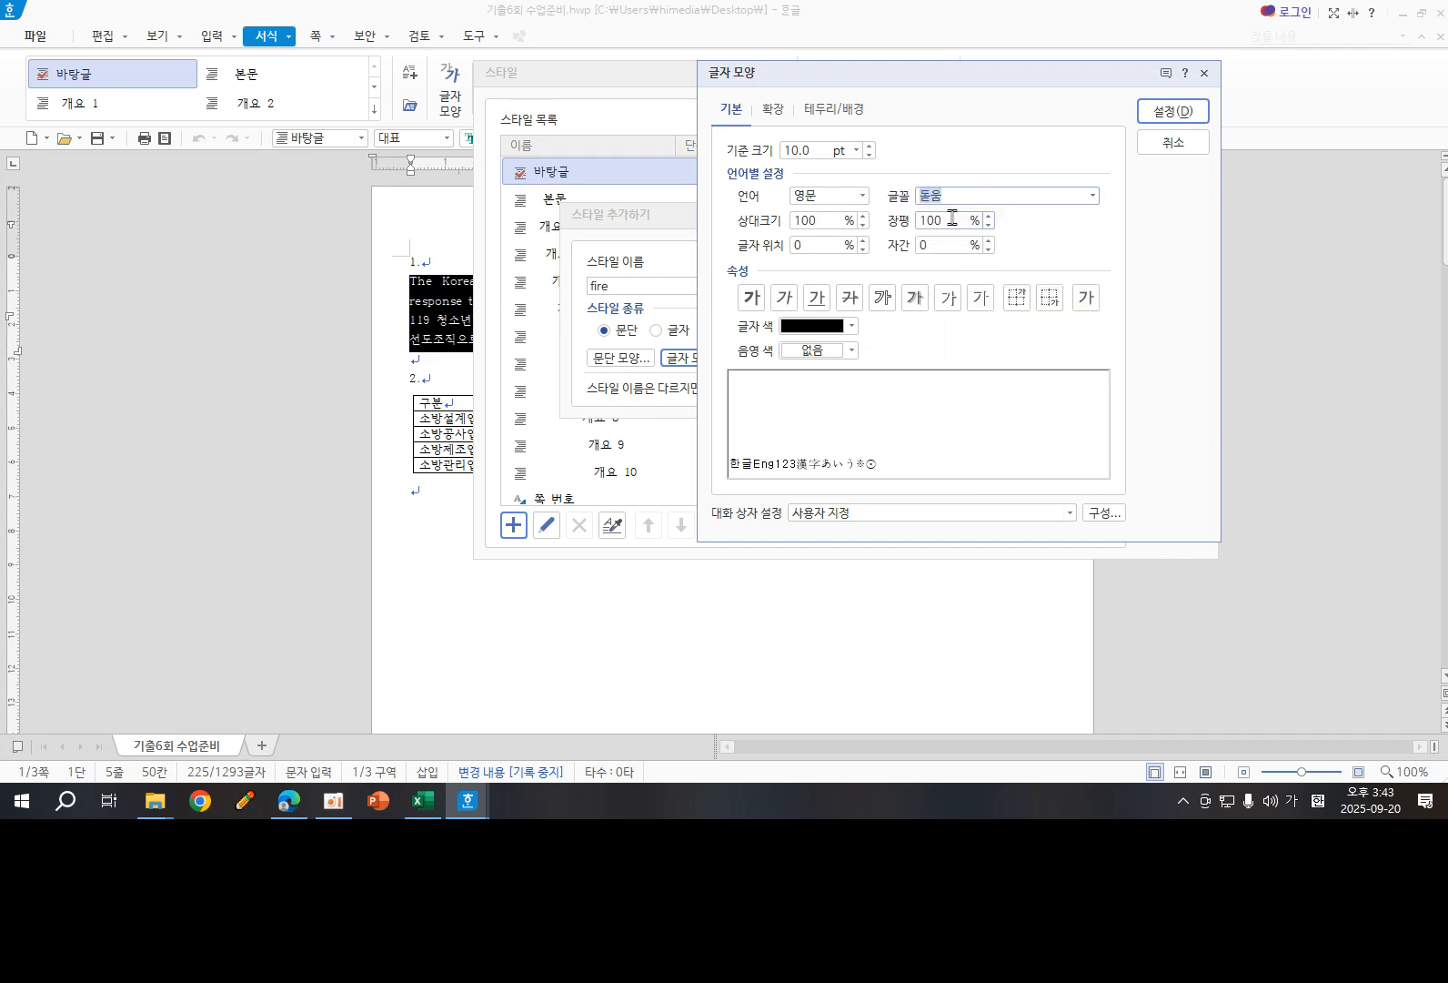
# - Set the English text's character width (장평) to 95% and its letter spacing (자간) to 5%
pyautogui.click(990, 225)
pyautogui.click(990, 225)
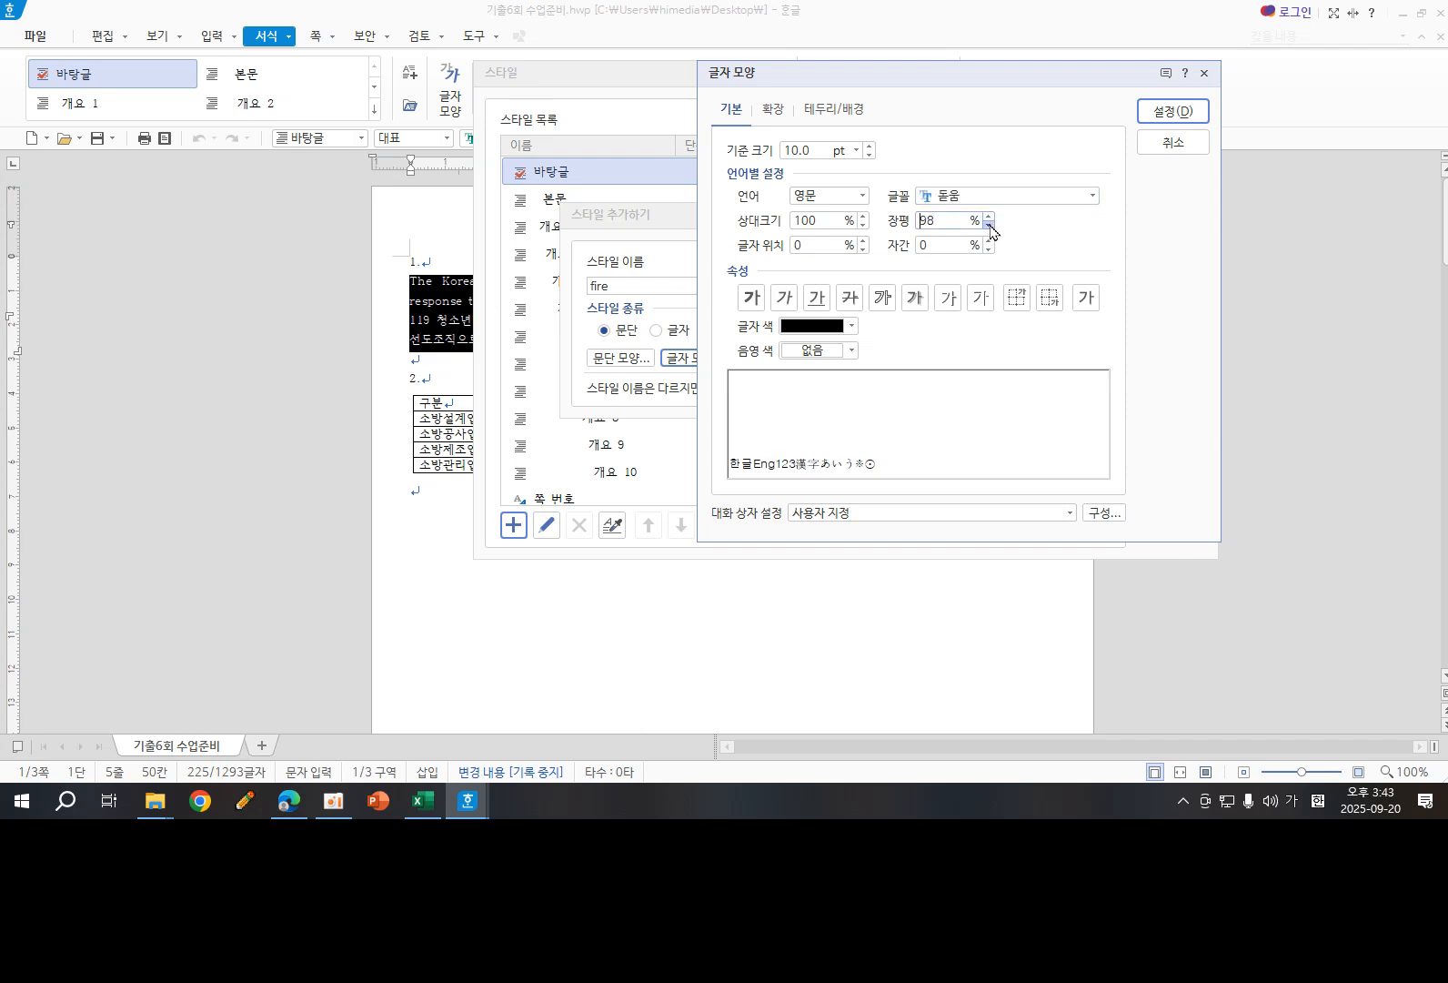
pyautogui.click(990, 225)
pyautogui.click(990, 225)
pyautogui.click(989, 225)
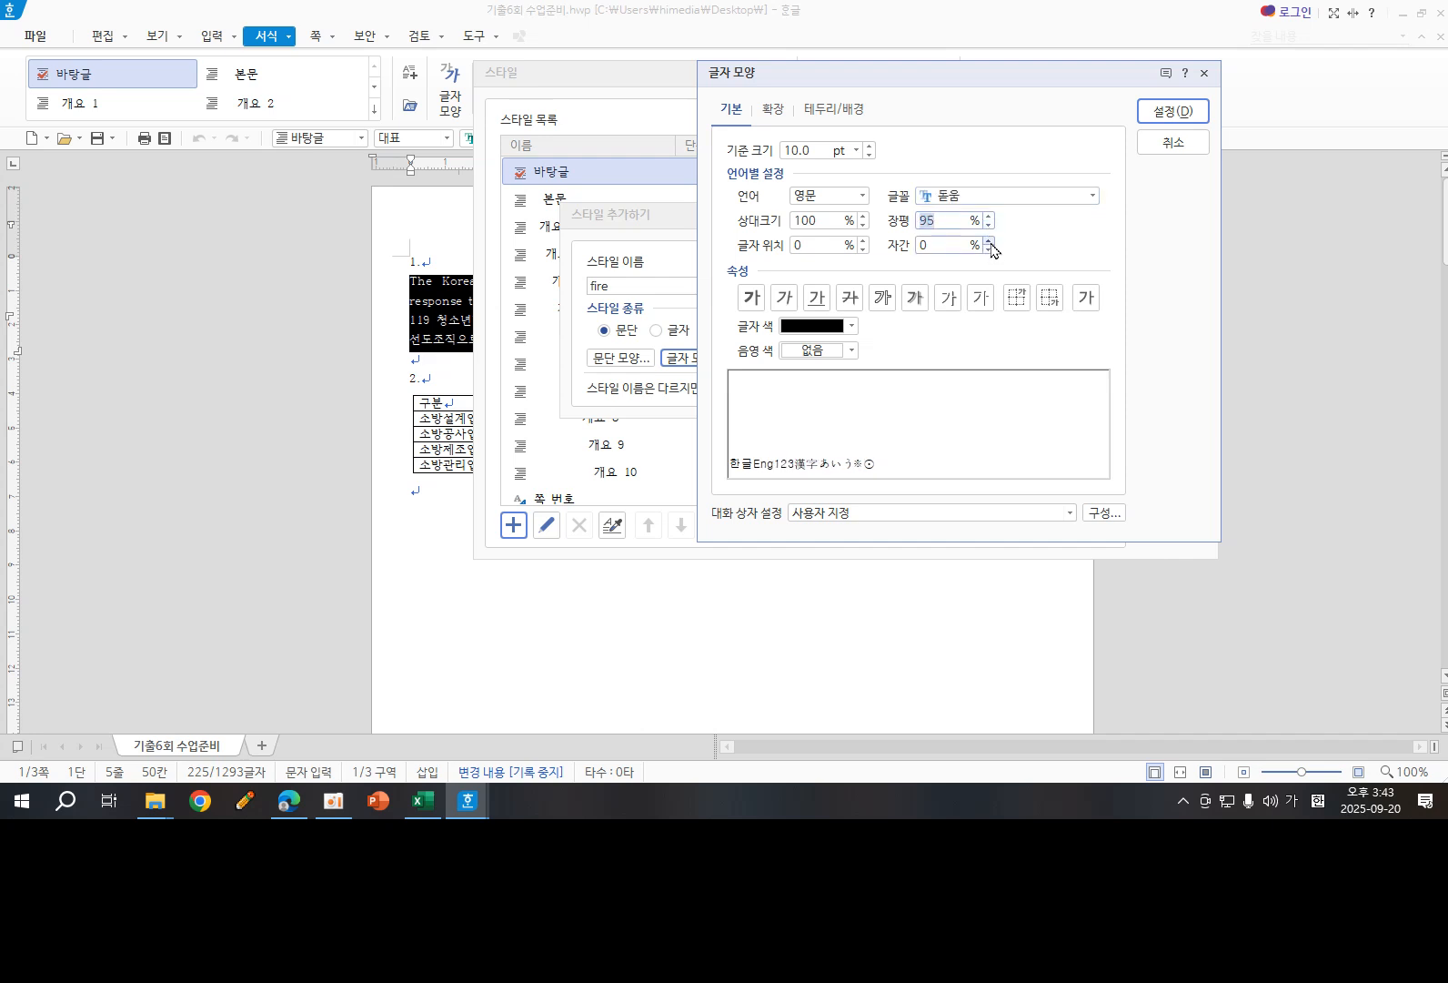
pyautogui.click(989, 241)
pyautogui.click(989, 241)
pyautogui.click(989, 241)
pyautogui.click(989, 242)
pyautogui.click(989, 241)
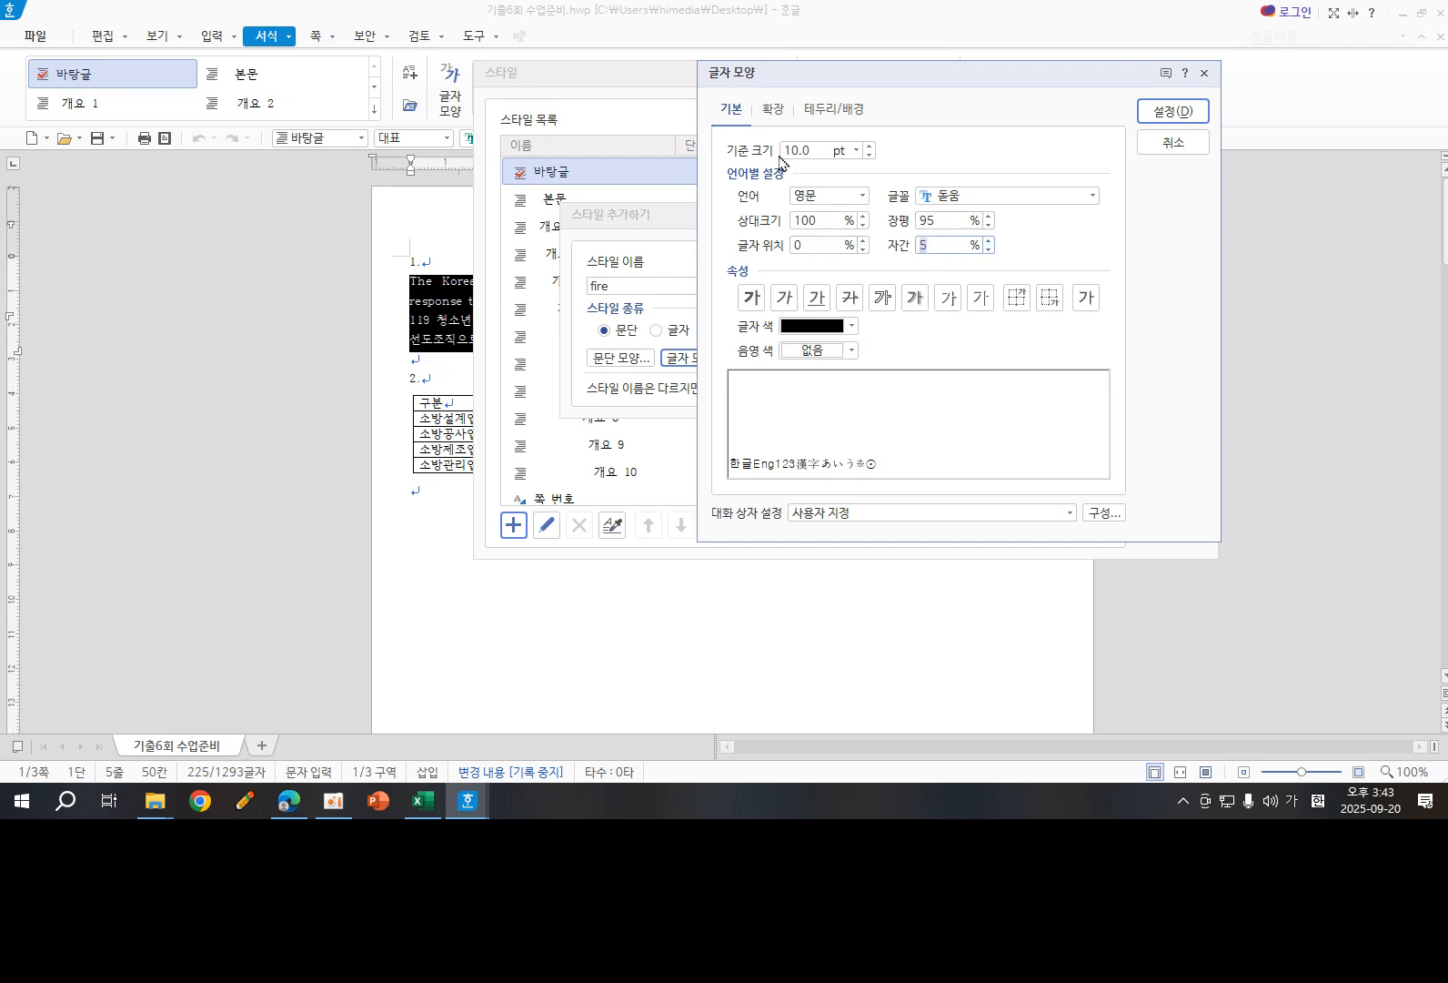
# - Accept the character shape settings and add the fire style to the style list
pyautogui.click(1157, 118)
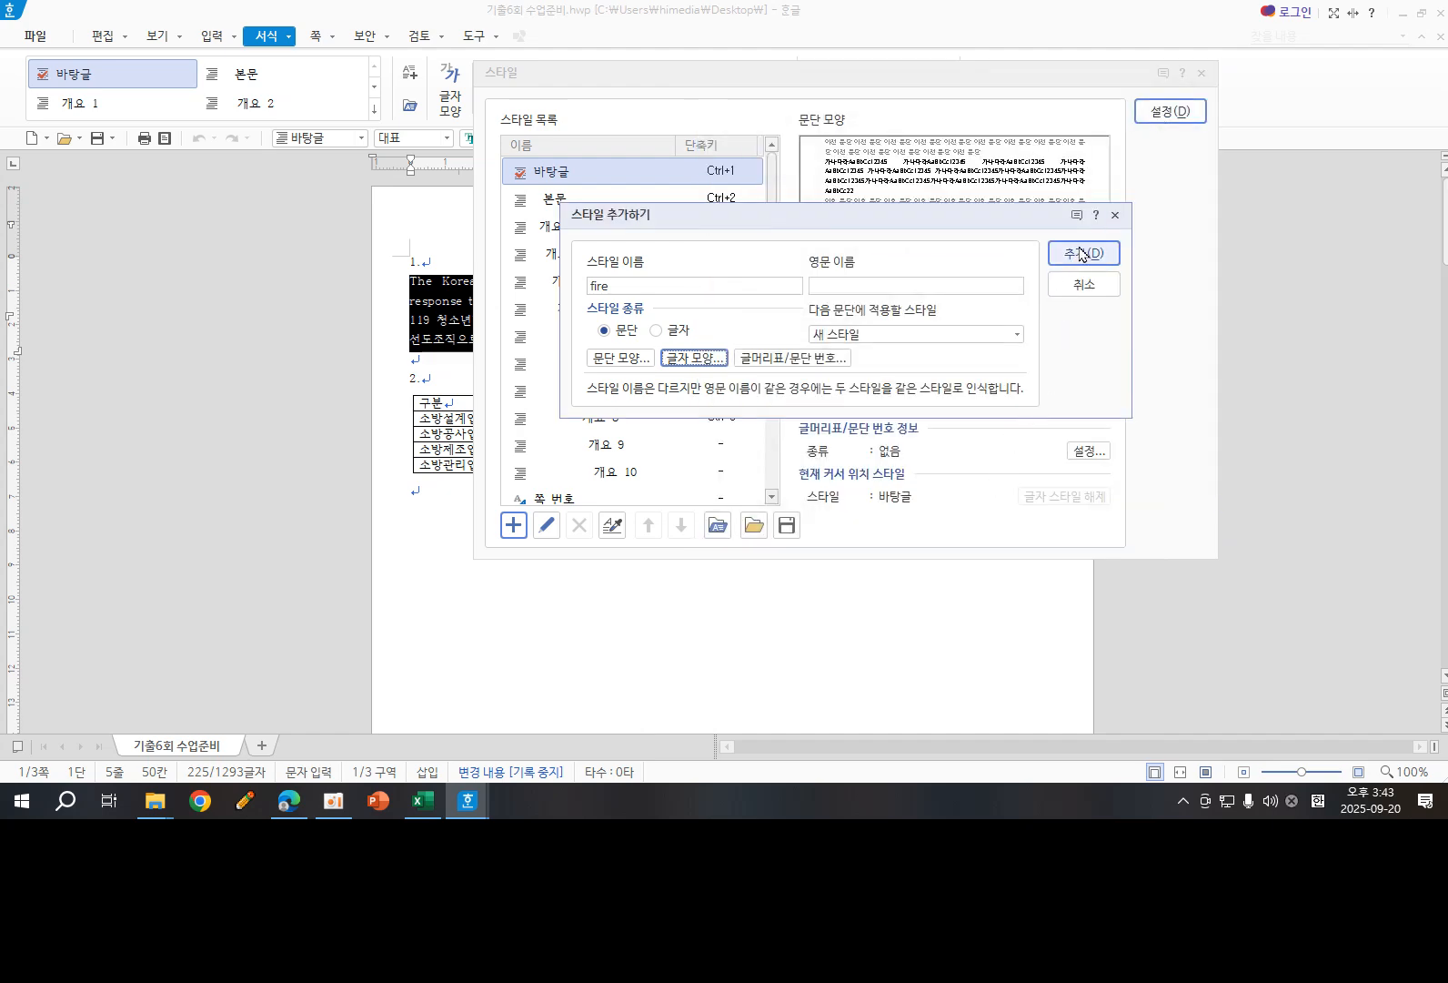
pyautogui.click(1080, 254)
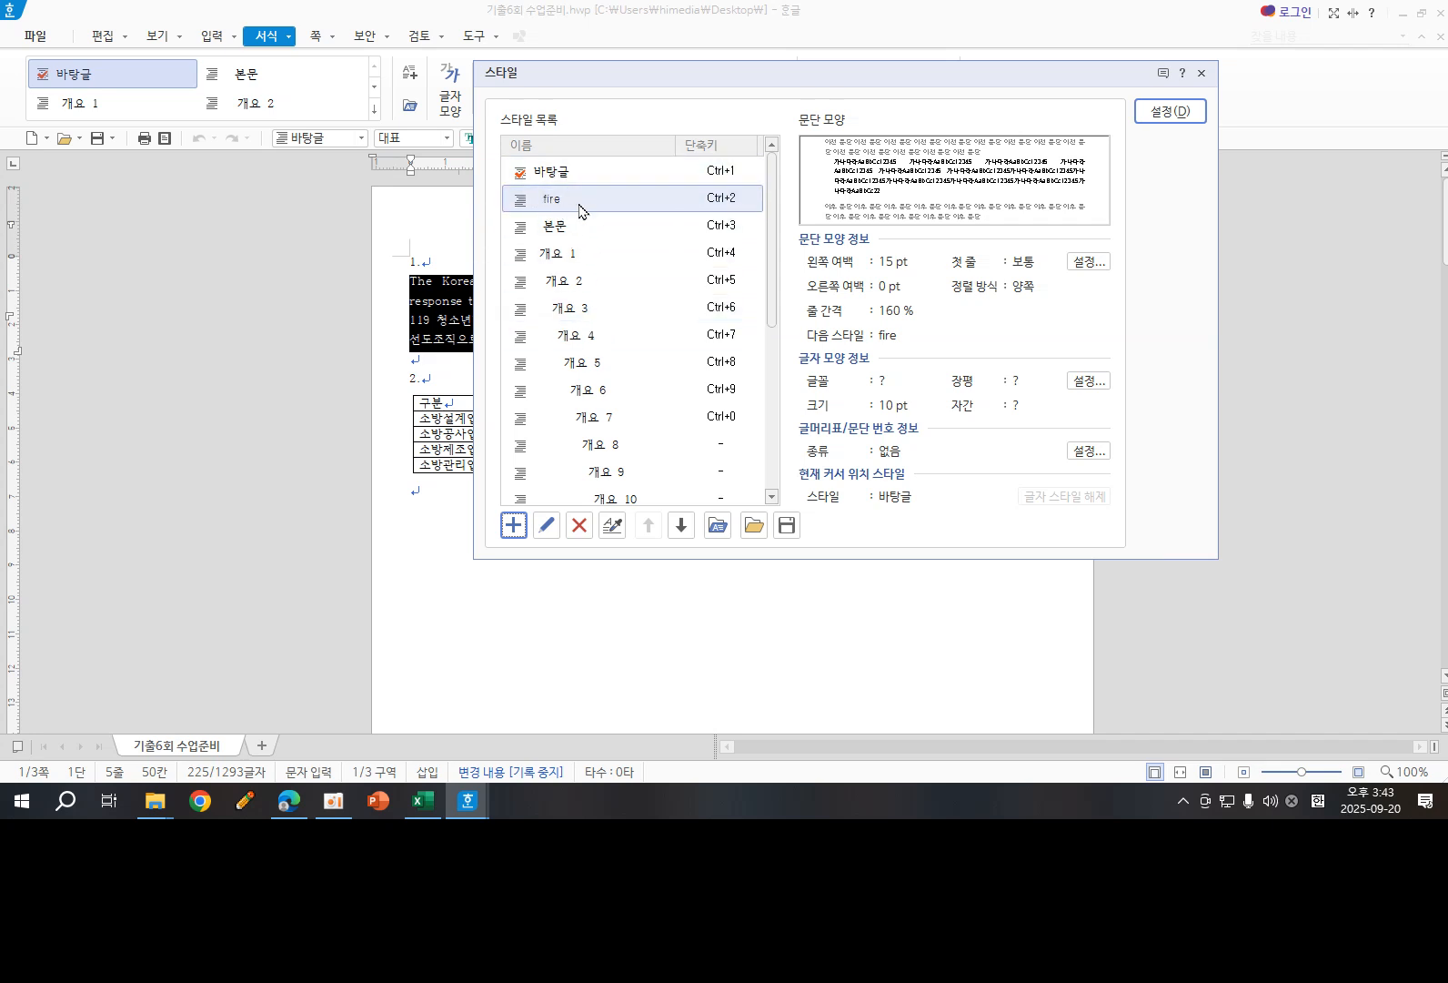
pyautogui.moveTo(607, 76); pyautogui.dragTo(771, 130)
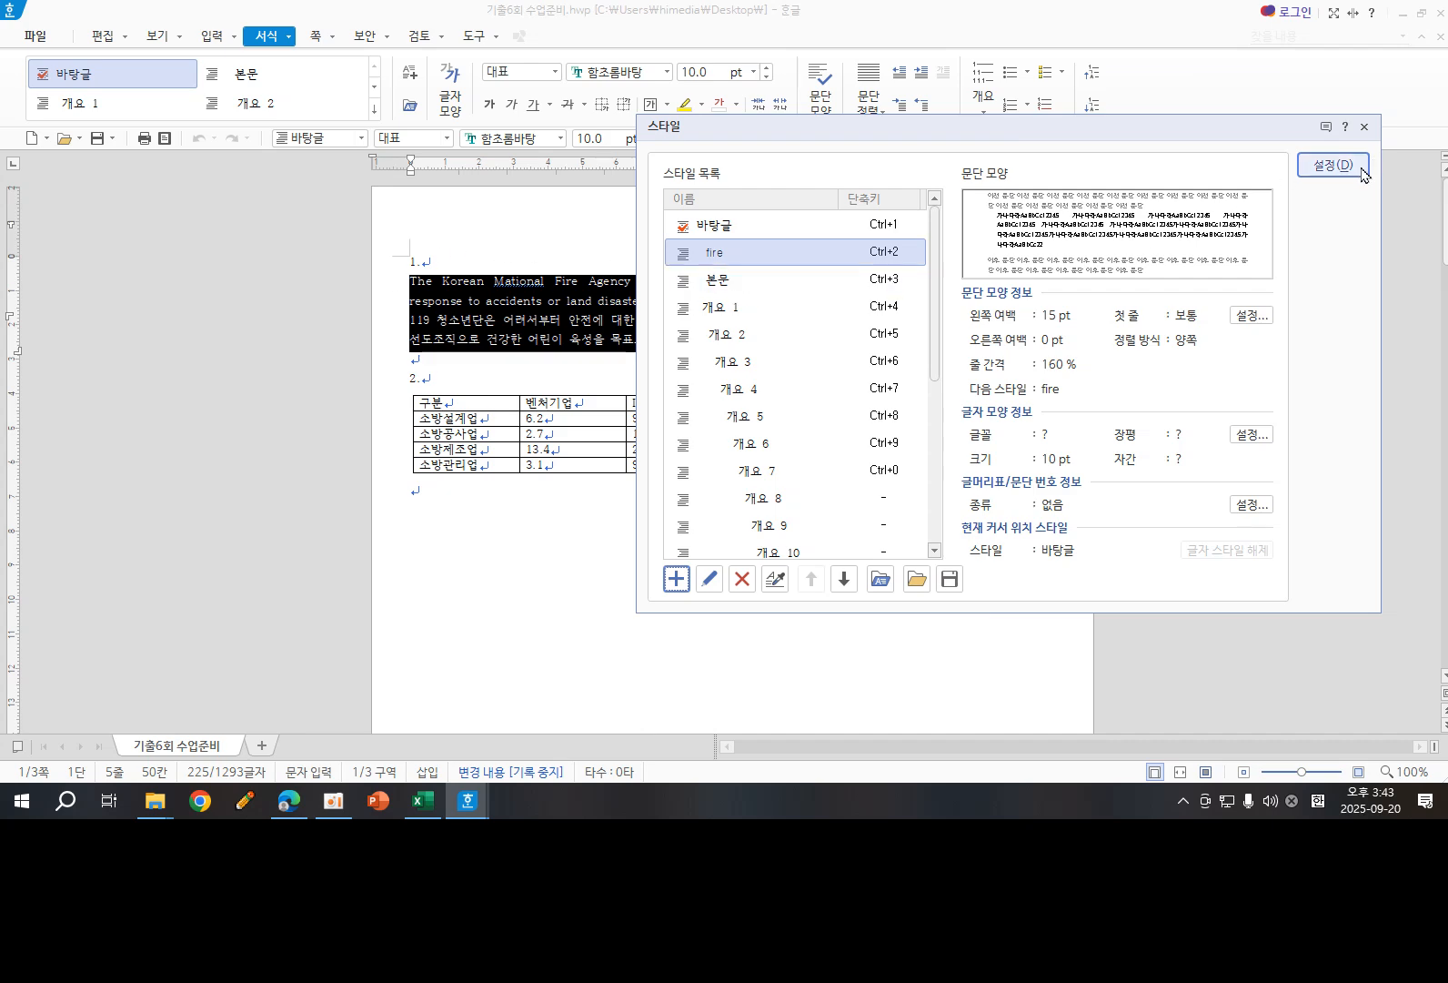
# - Apply the fire style to the two selected paragraphs under item 1
pyautogui.click(1332, 165)
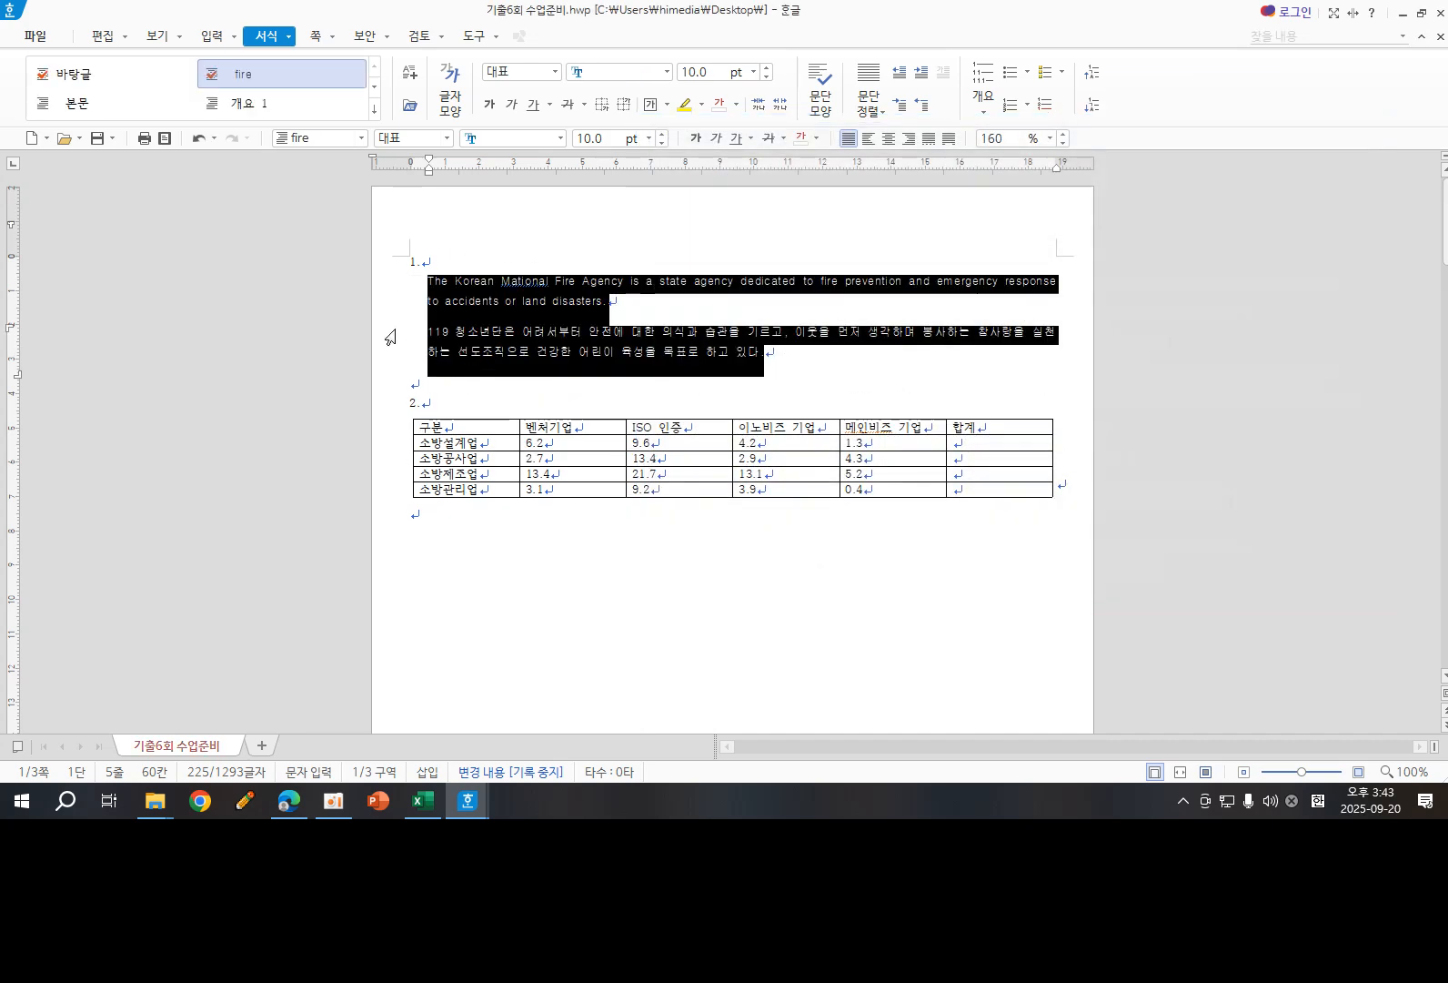
pyautogui.click(810, 383)
pyautogui.keyDown('ctrl'); pyautogui.scroll(3, 807, 384); pyautogui.keyUp('ctrl')
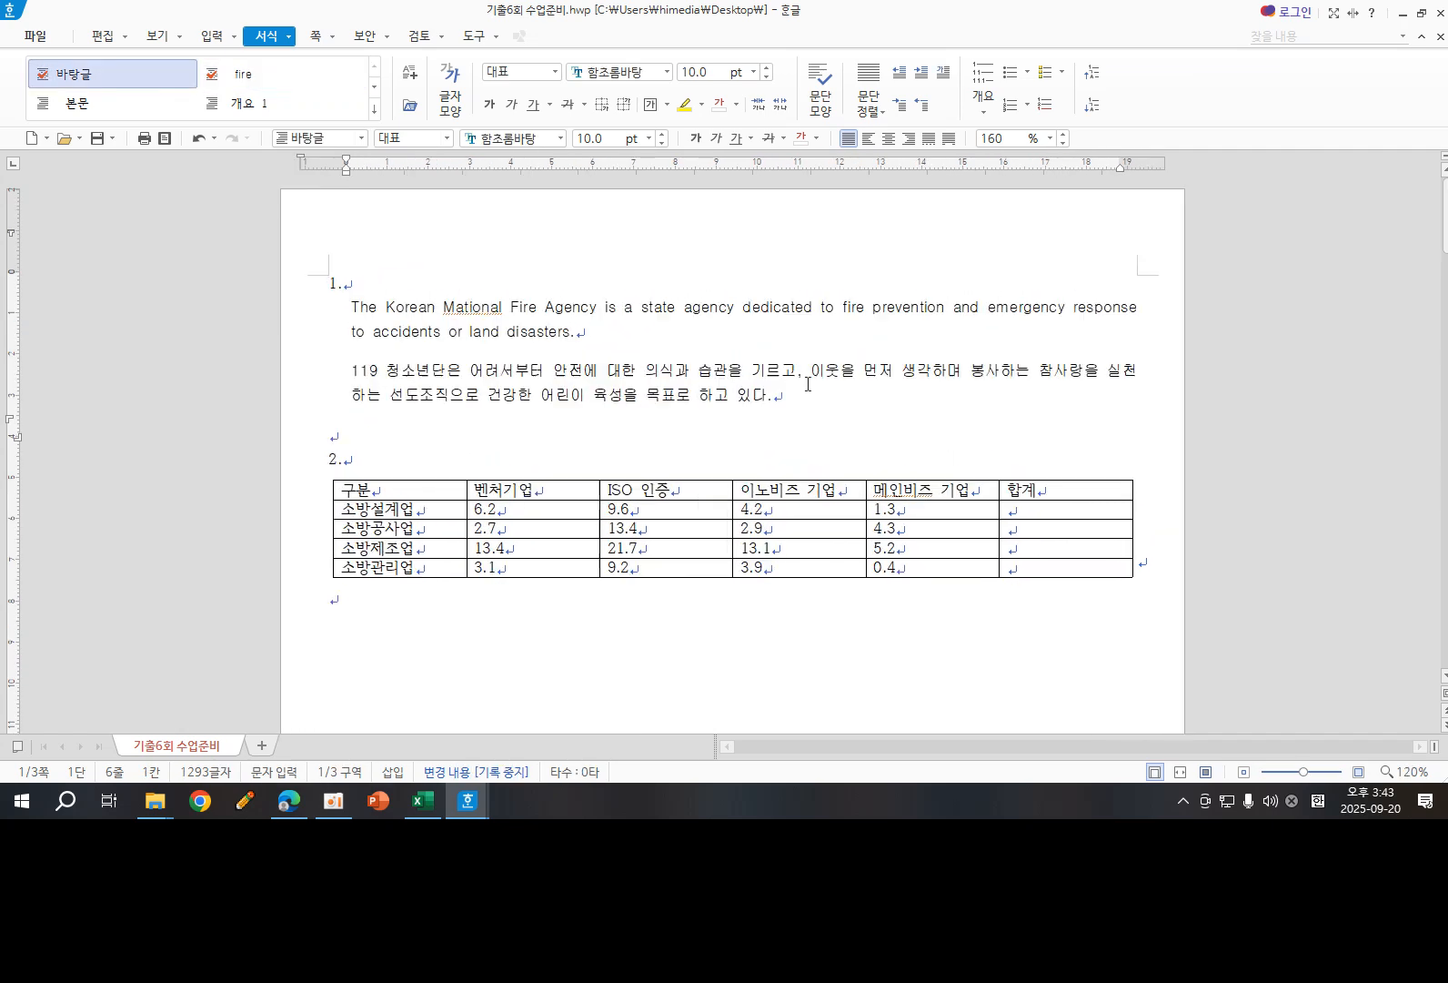
pyautogui.scroll(3, 746, 458)
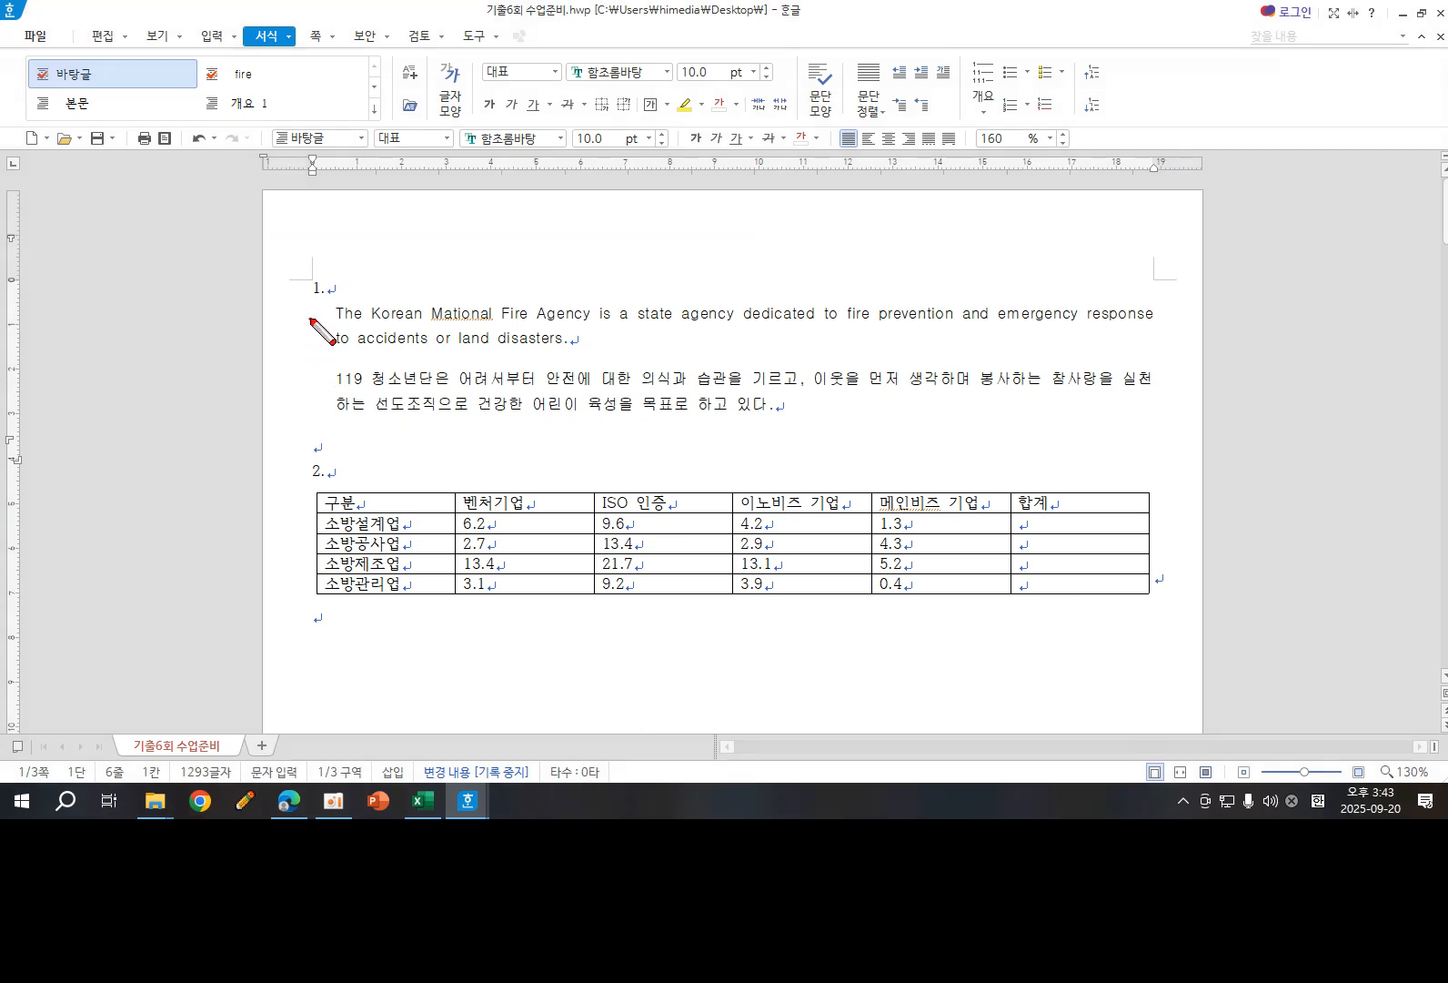
pyautogui.moveTo(311, 318)
pyautogui.mouseDown()
pyautogui.moveTo(330, 323)
pyautogui.moveTo(313, 333)
pyautogui.mouseUp()
pyautogui.moveTo(347, 352); pyautogui.dragTo(346, 369)
pyautogui.press('Escape')
pyautogui.scroll(-3, 592, 496)
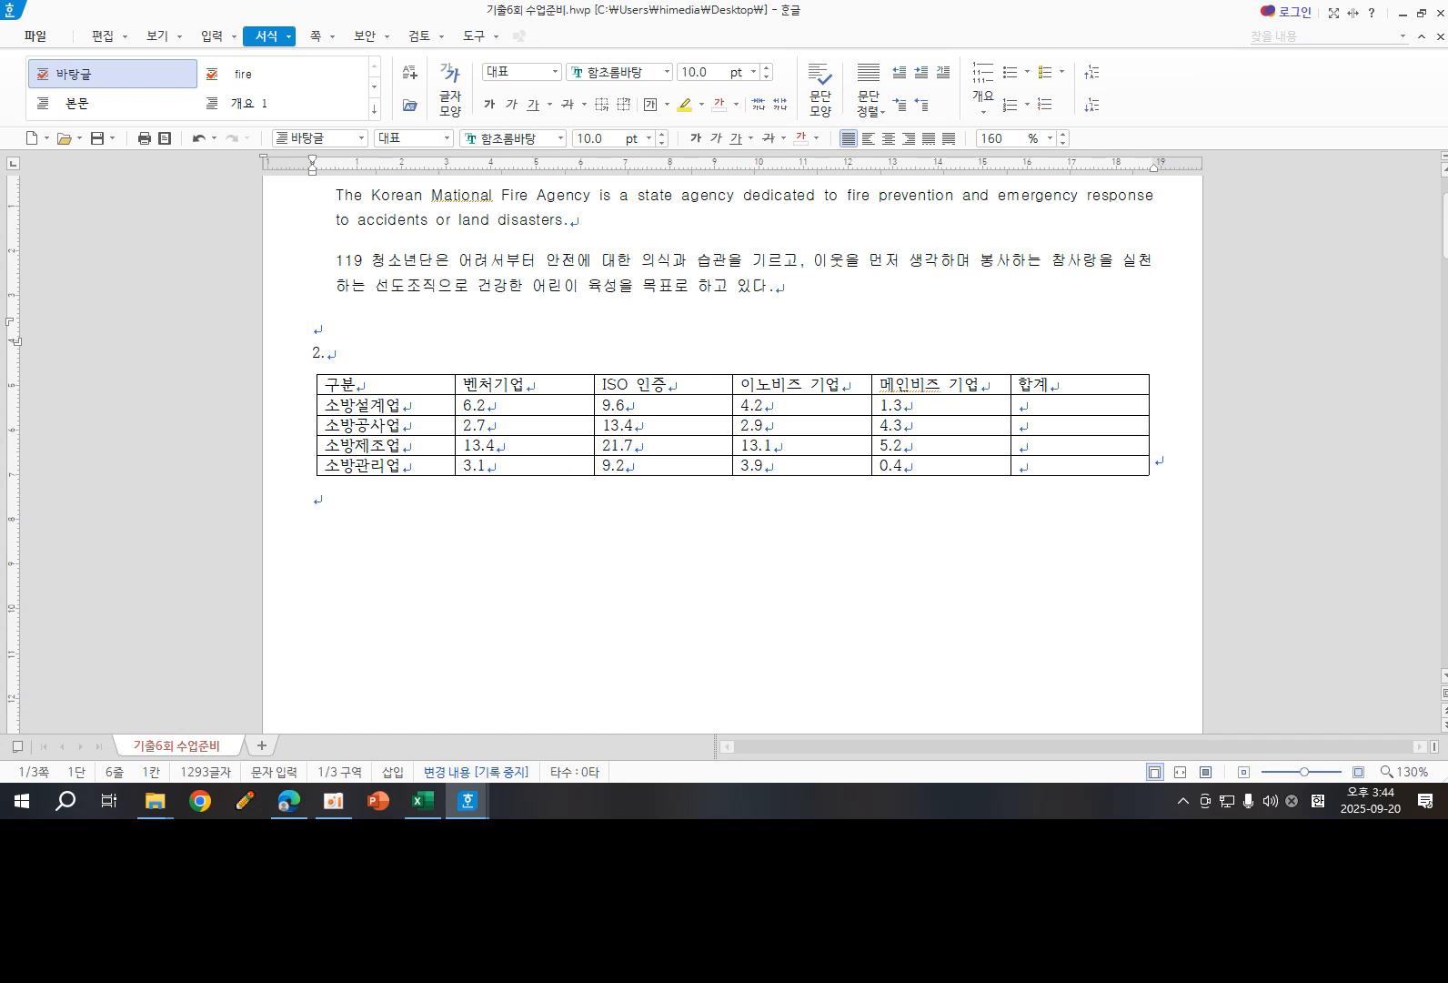
pyautogui.hotkey('ctrl', '2')
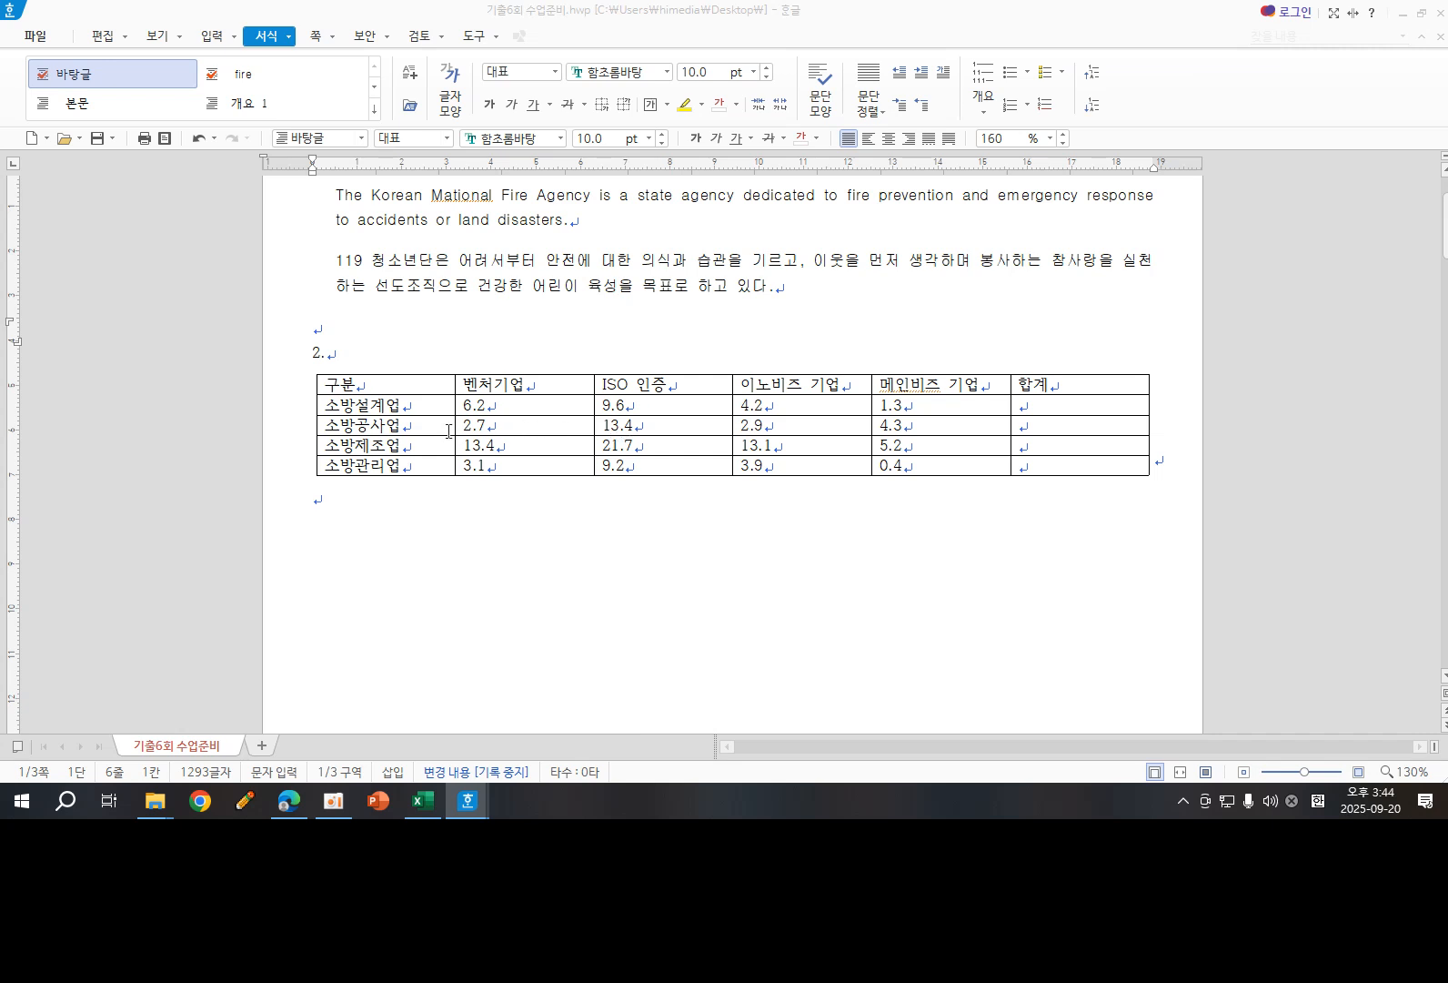
# - Add a caption above (위) the table under item 2 and delete its default numbered label
pyautogui.moveTo(377, 383); pyautogui.dragTo(1079, 465)
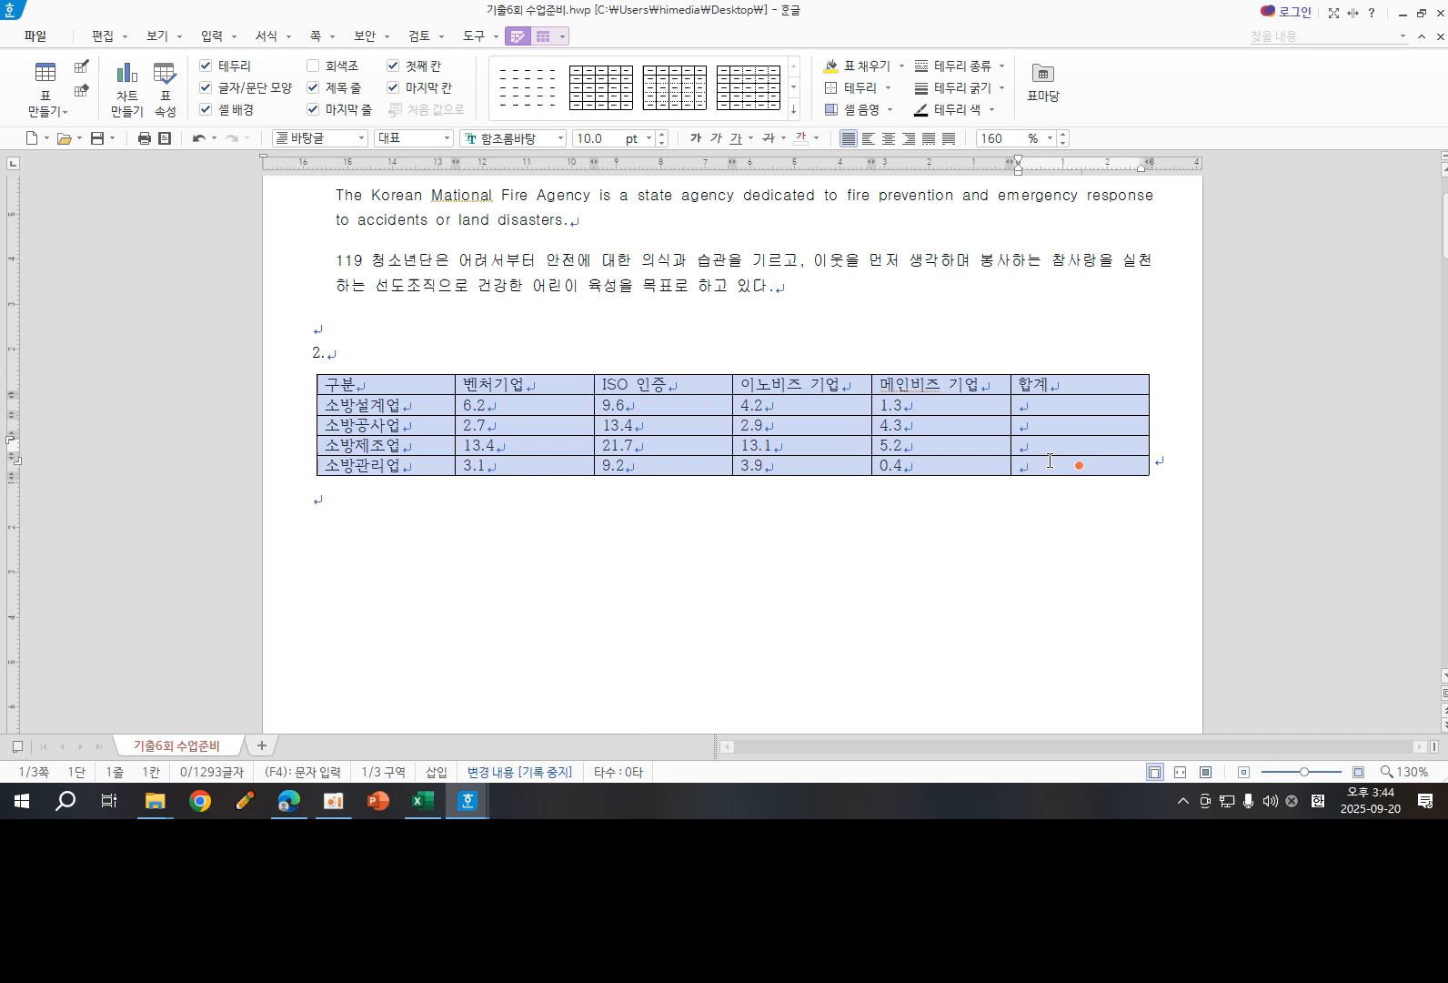
pyautogui.click(546, 38)
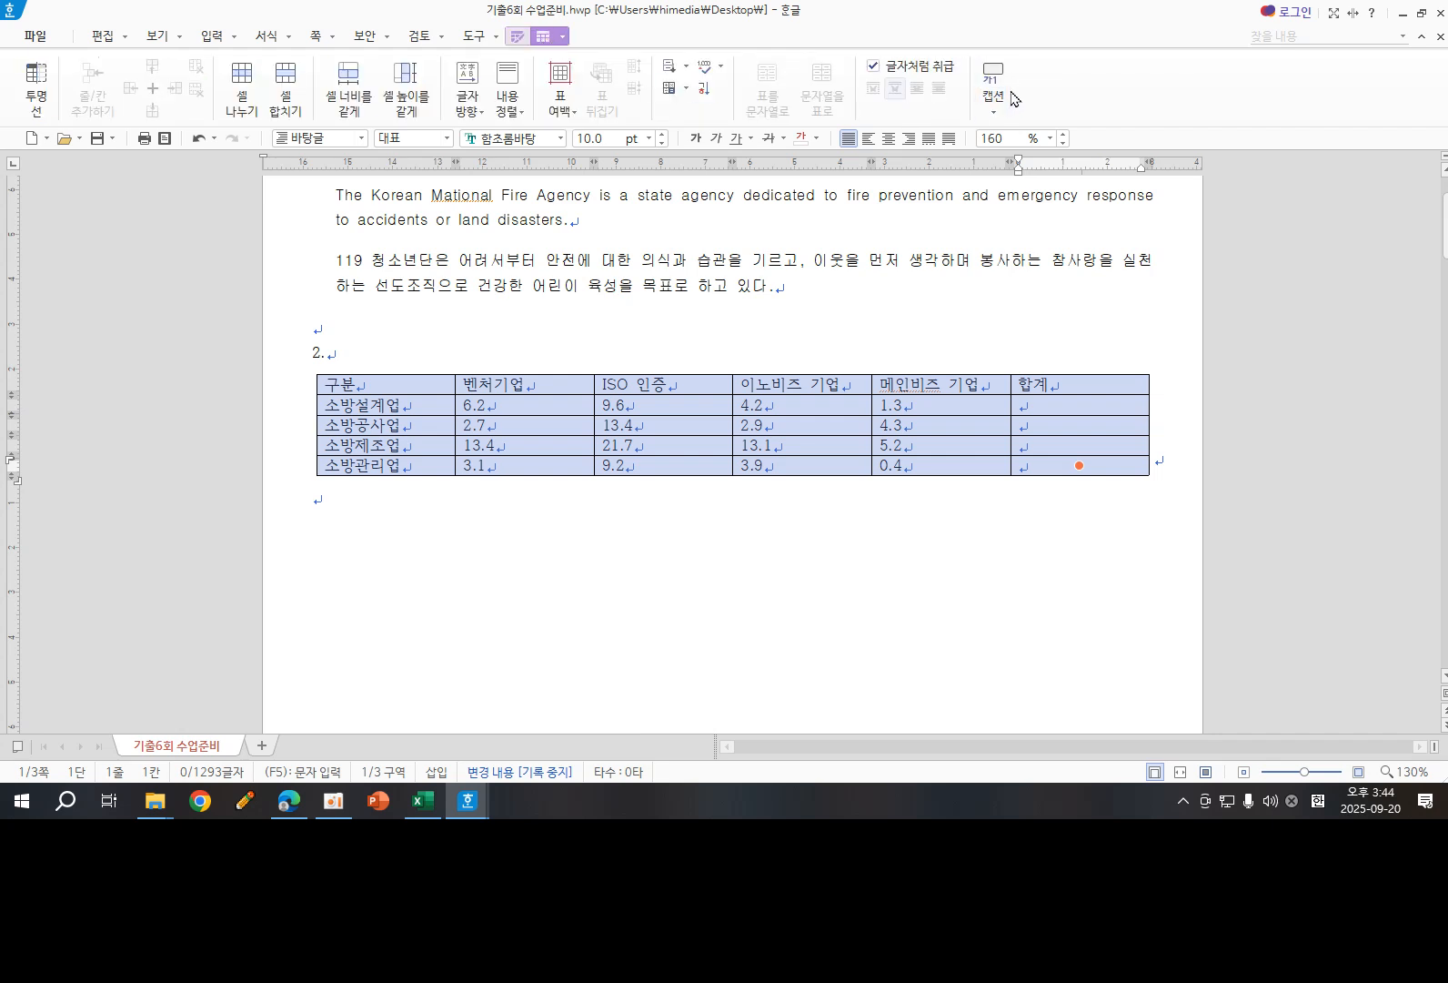
pyautogui.click(992, 111)
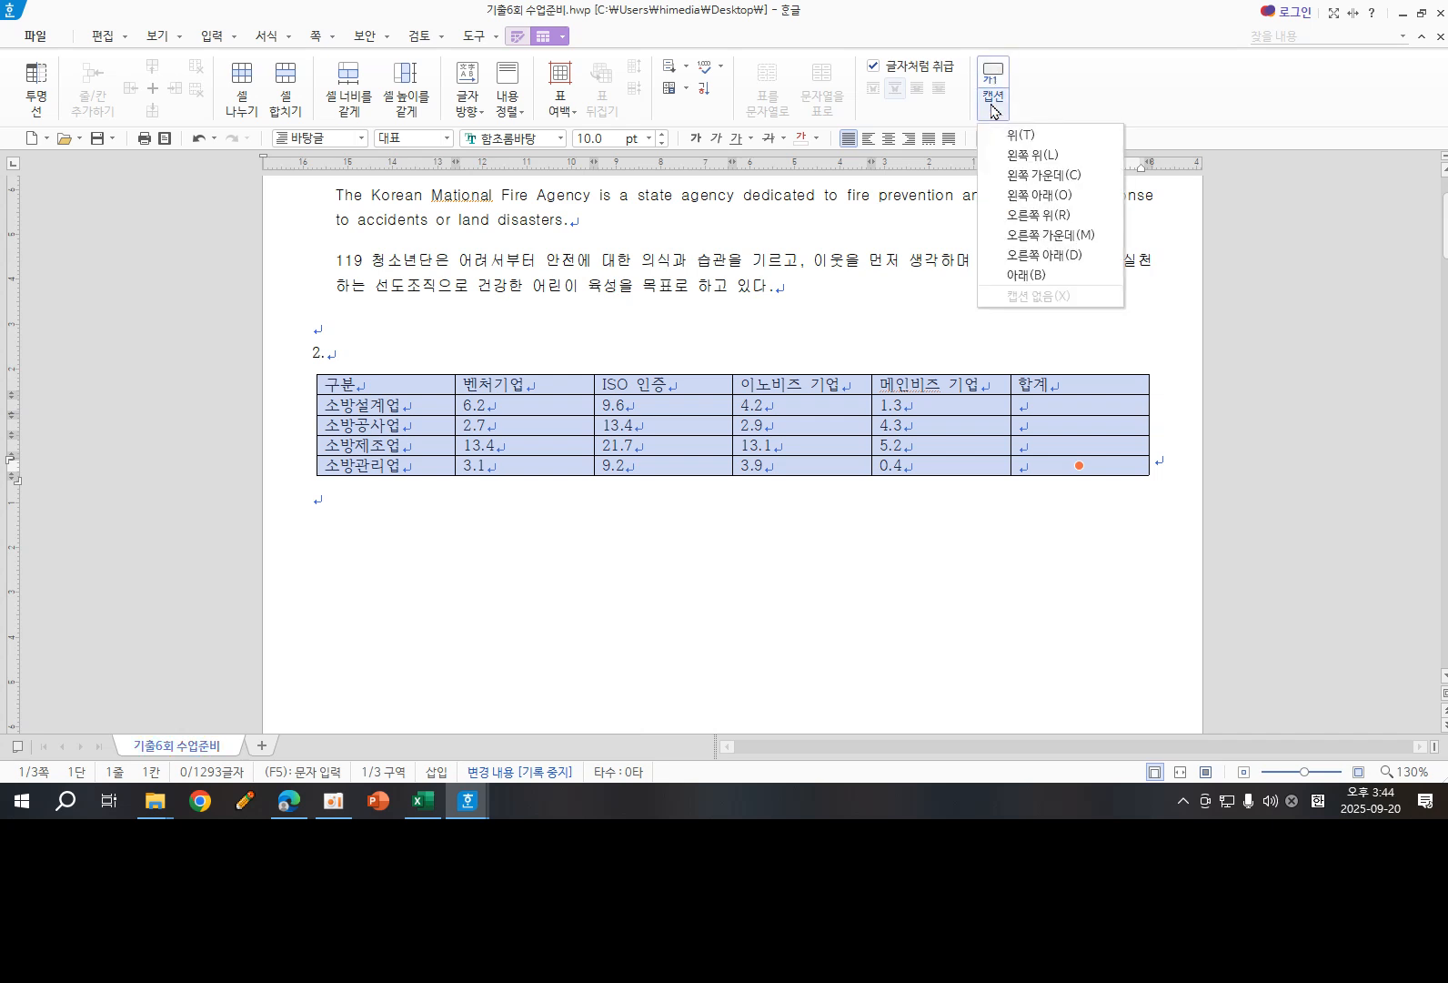
pyautogui.click(1038, 136)
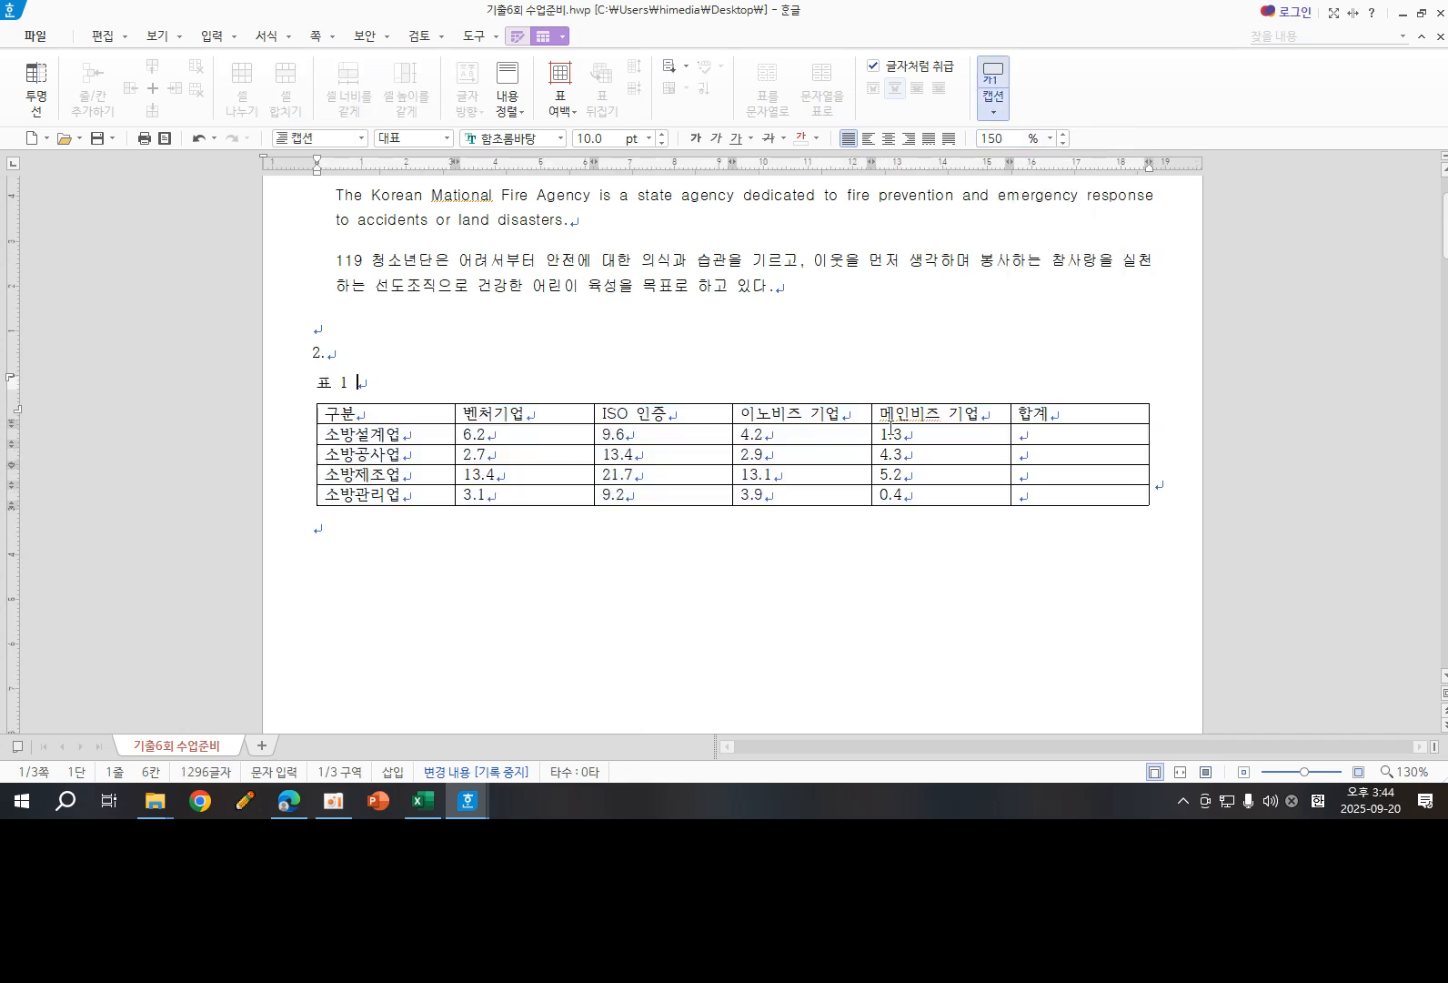
pyautogui.press('BackSpace')
pyautogui.press('BackSpace')
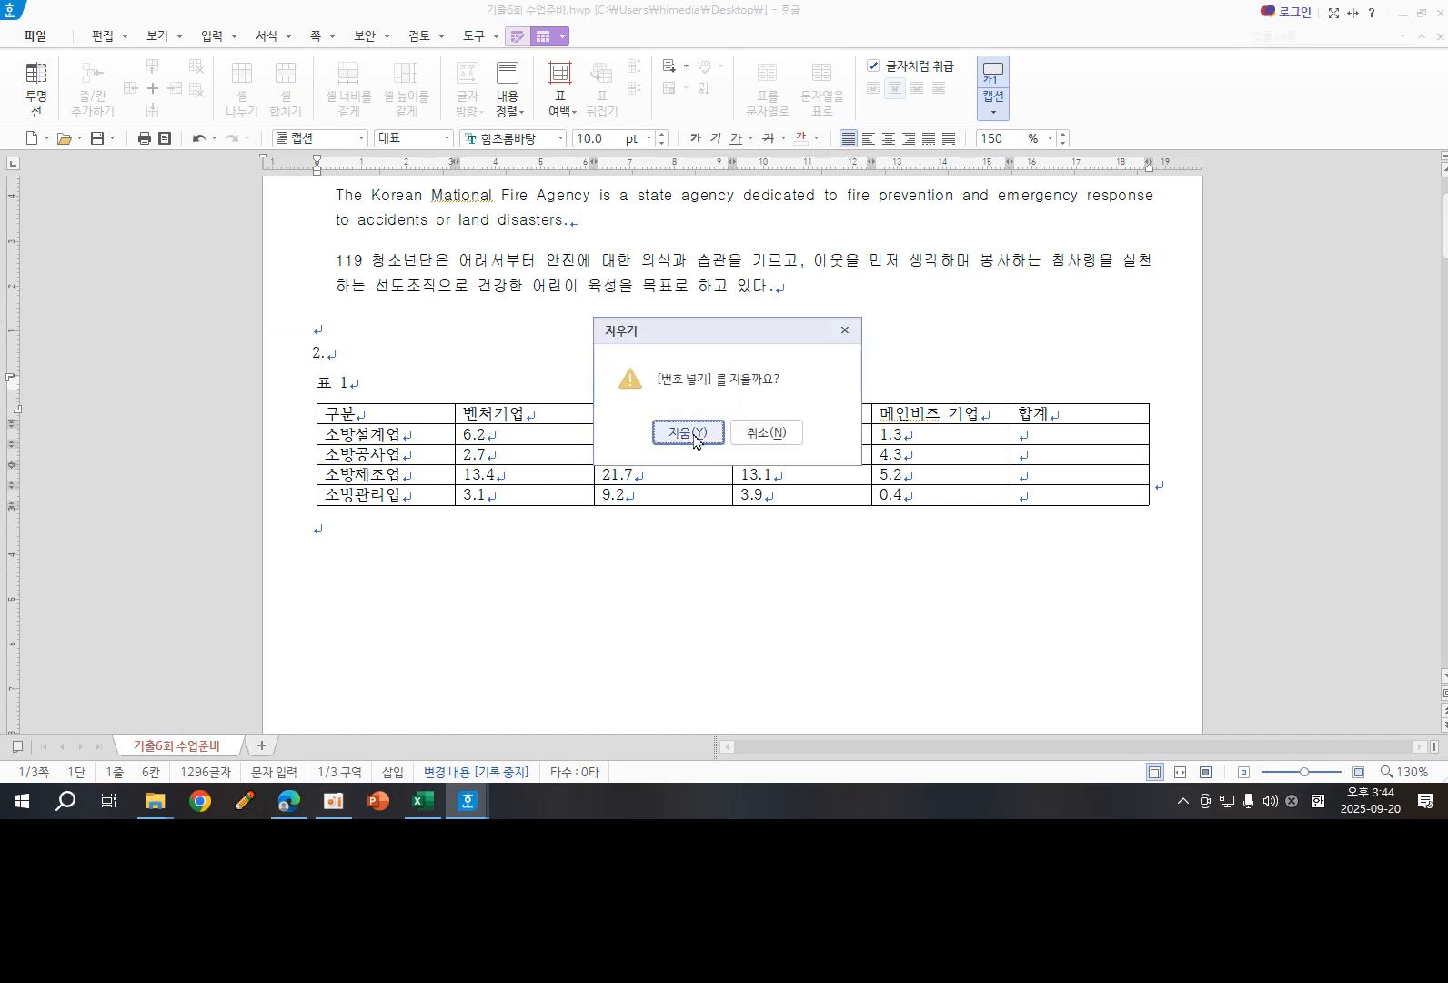
pyautogui.click(692, 437)
pyautogui.press('BackSpace')
pyautogui.press('BackSpace')
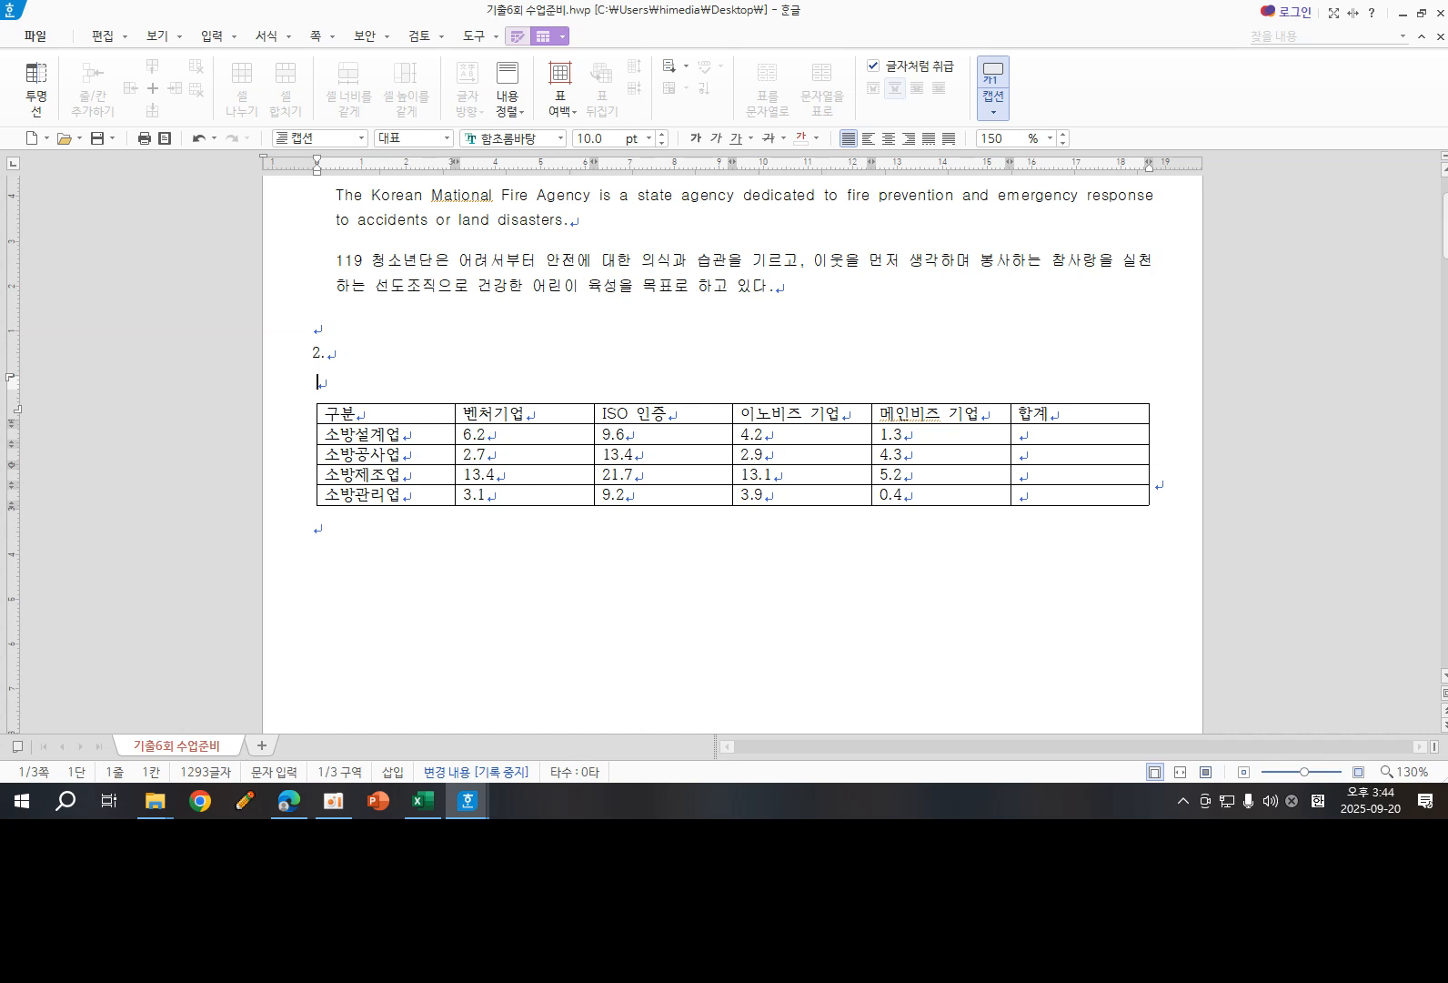
# - Enter the table caption text 소방산업 기업인증 현황(단위 : %)
pyautogui.write('thql')
pyautogui.press('BackSpace')
pyautogui.press('BackSpace')
pyautogui.press('BackSpace')
pyautogui.press('BackSpace')
pyautogui.write('소방산ㅇ업 기업의')
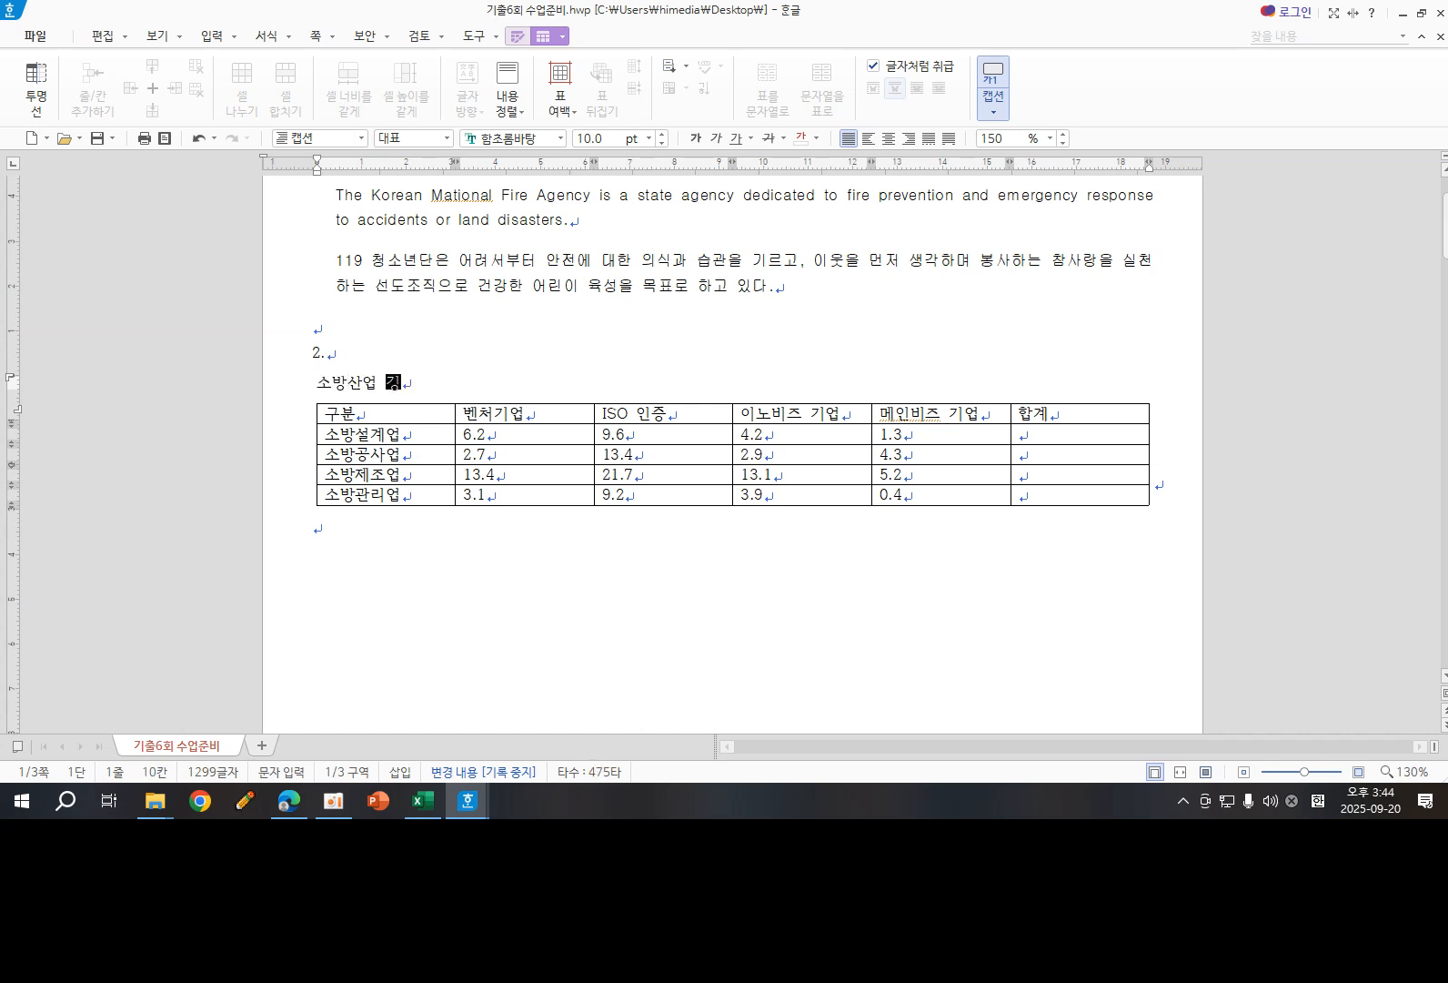
pyautogui.press('BackSpace')
pyautogui.write('이늦 ㅇ')
pyautogui.press('BackSpace')
pyautogui.press('BackSpace')
pyautogui.press('BackSpace')
pyautogui.press('BackSpace')
pyautogui.write('인증 현황')
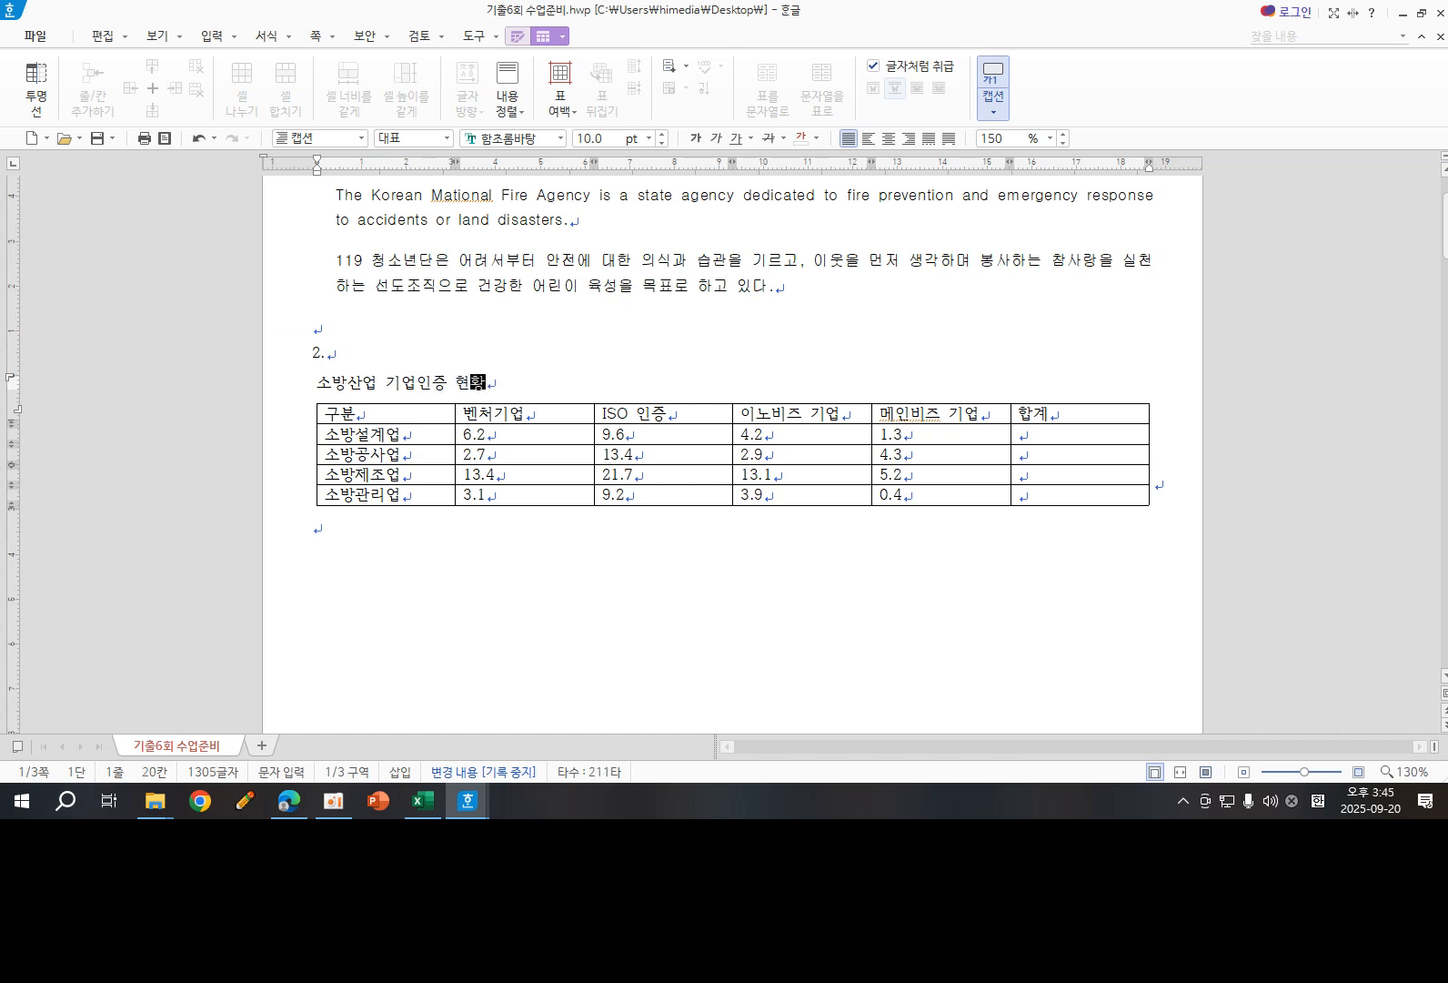
pyautogui.write('(단위 : %)')
# - Set the table caption's font to 돋움 and align it to the right
pyautogui.moveTo(316, 383); pyautogui.dragTo(590, 396)
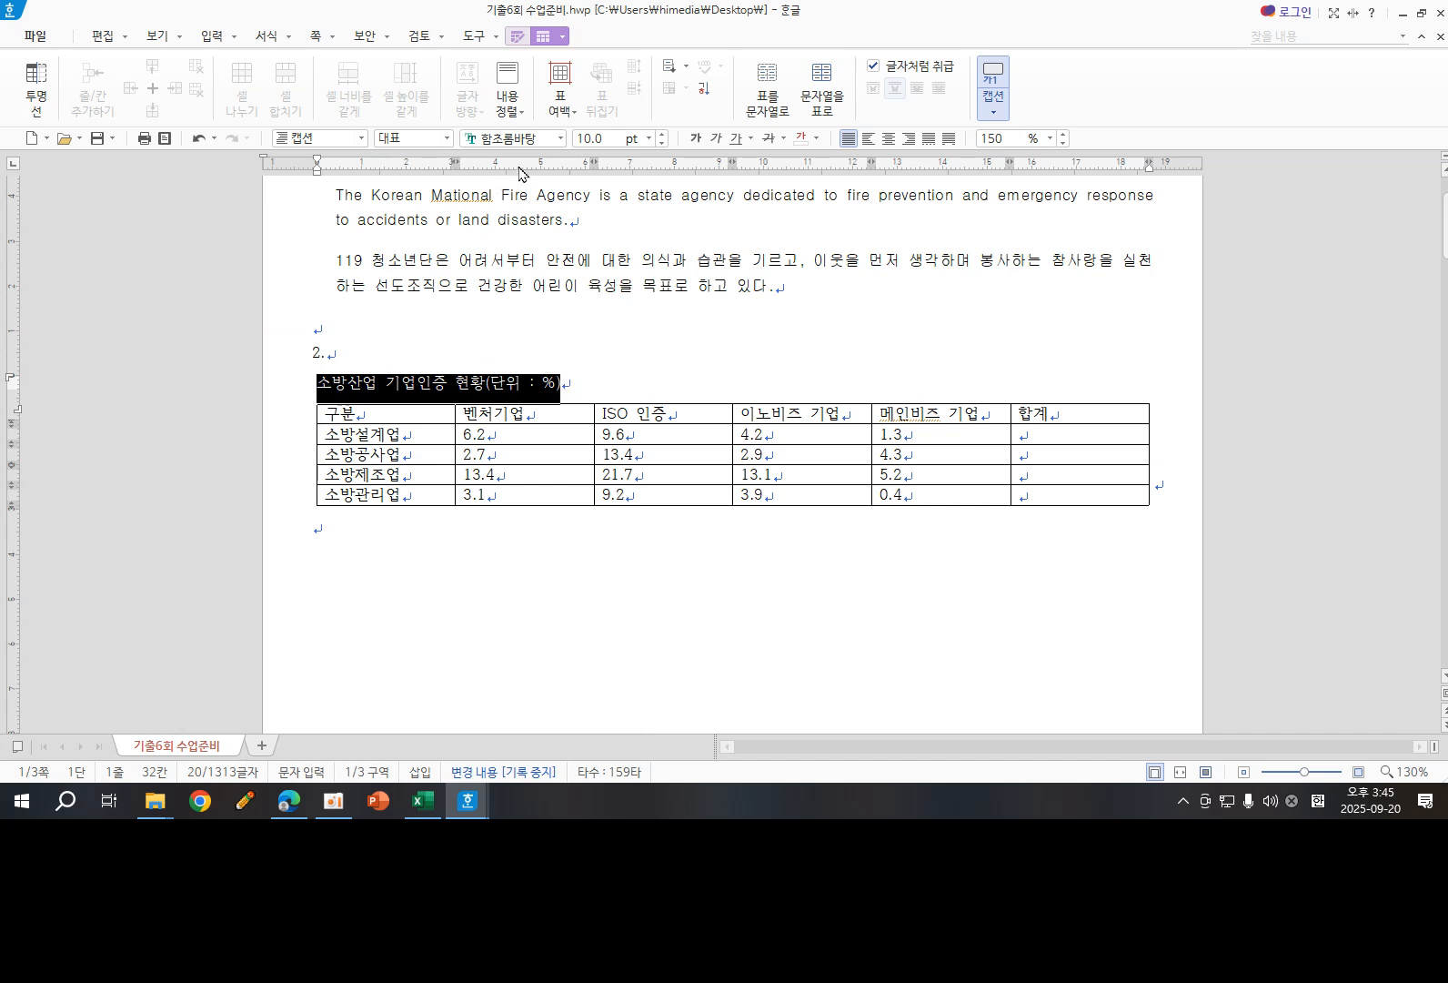
pyautogui.click(535, 139)
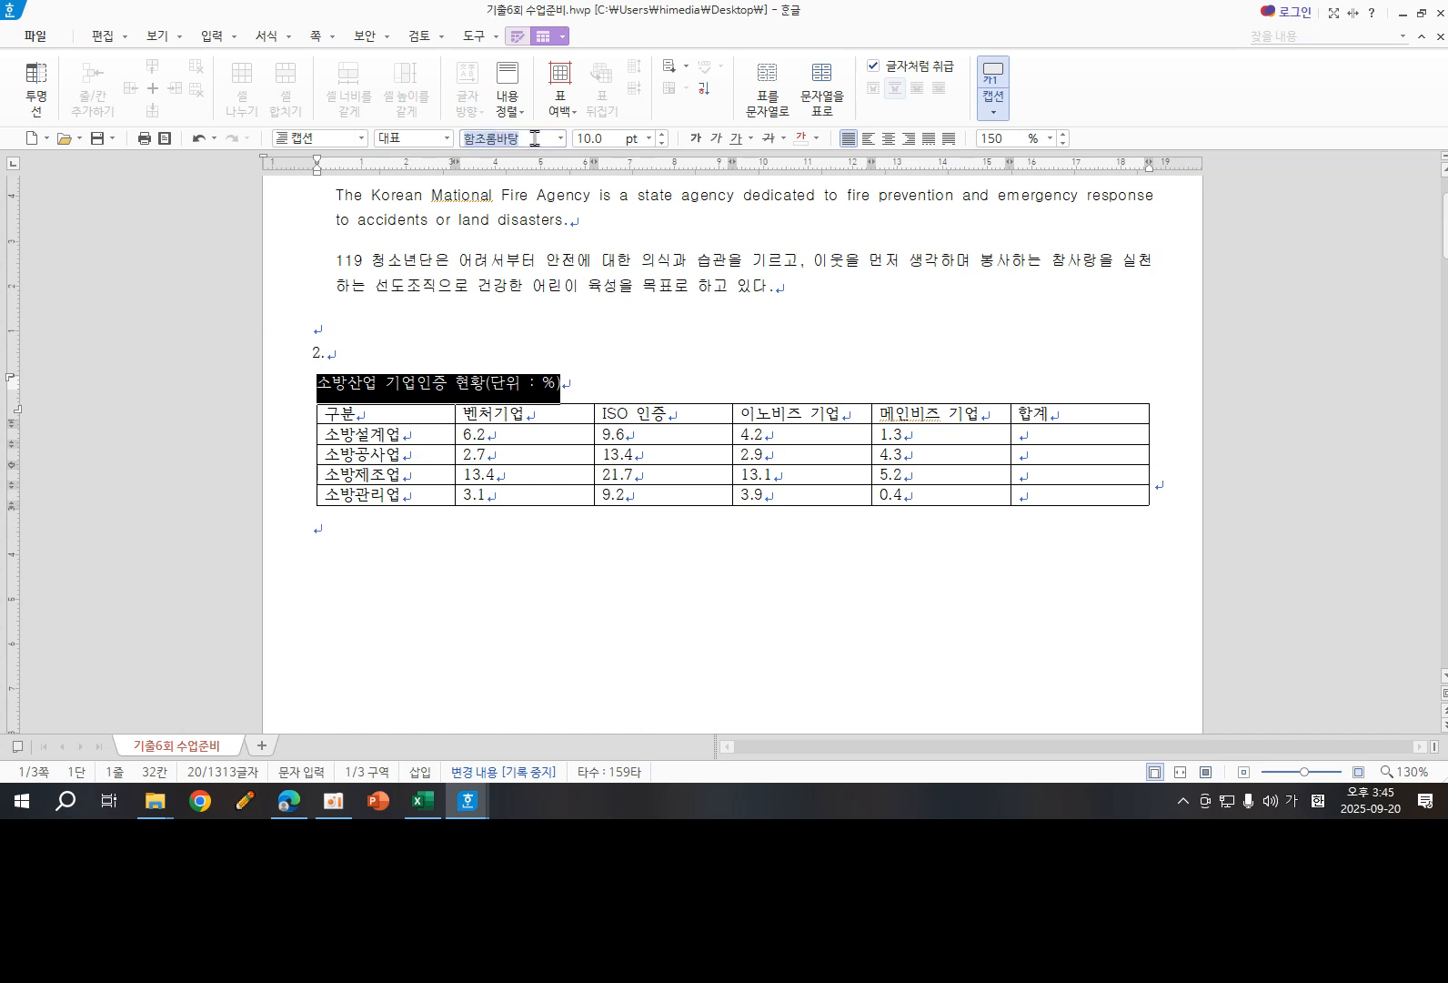
pyautogui.press('BackSpace')
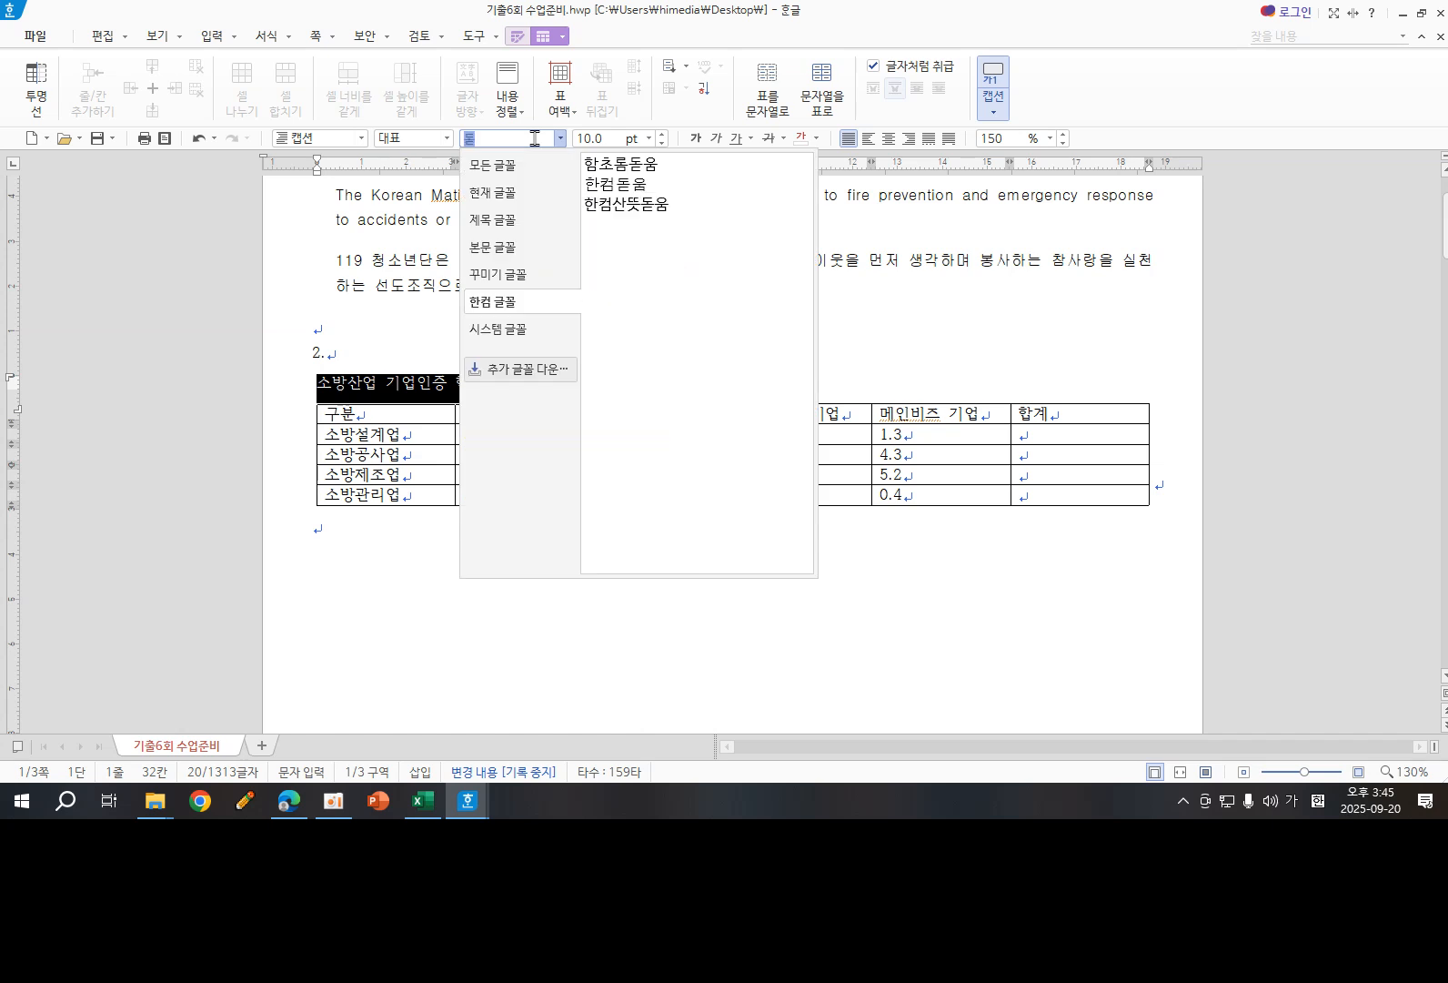
pyautogui.click(500, 250)
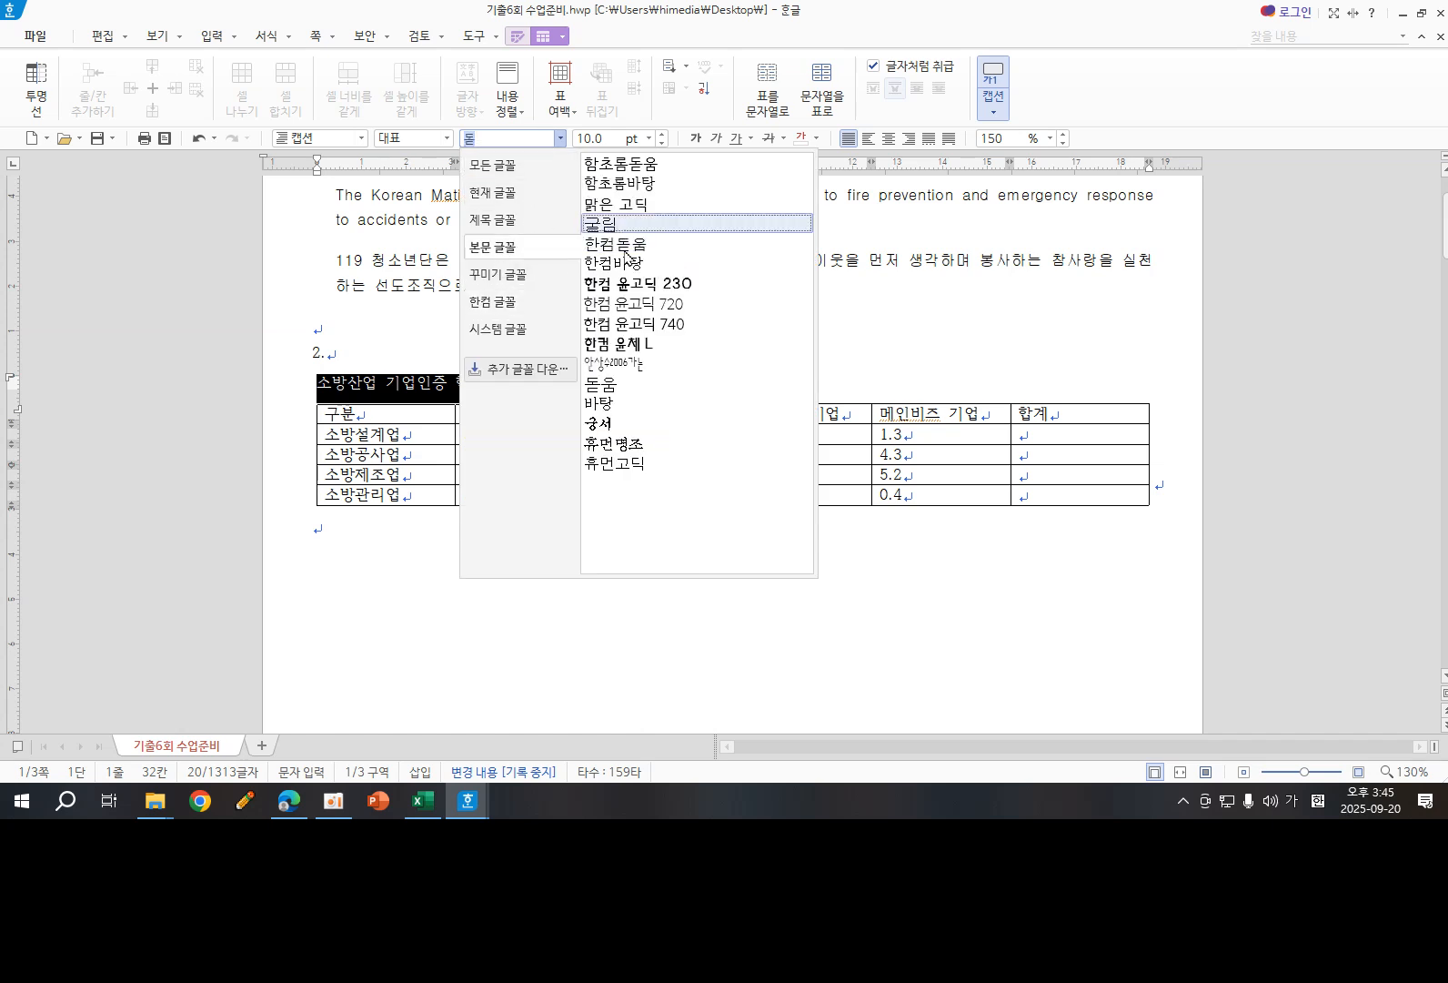
pyautogui.click(608, 386)
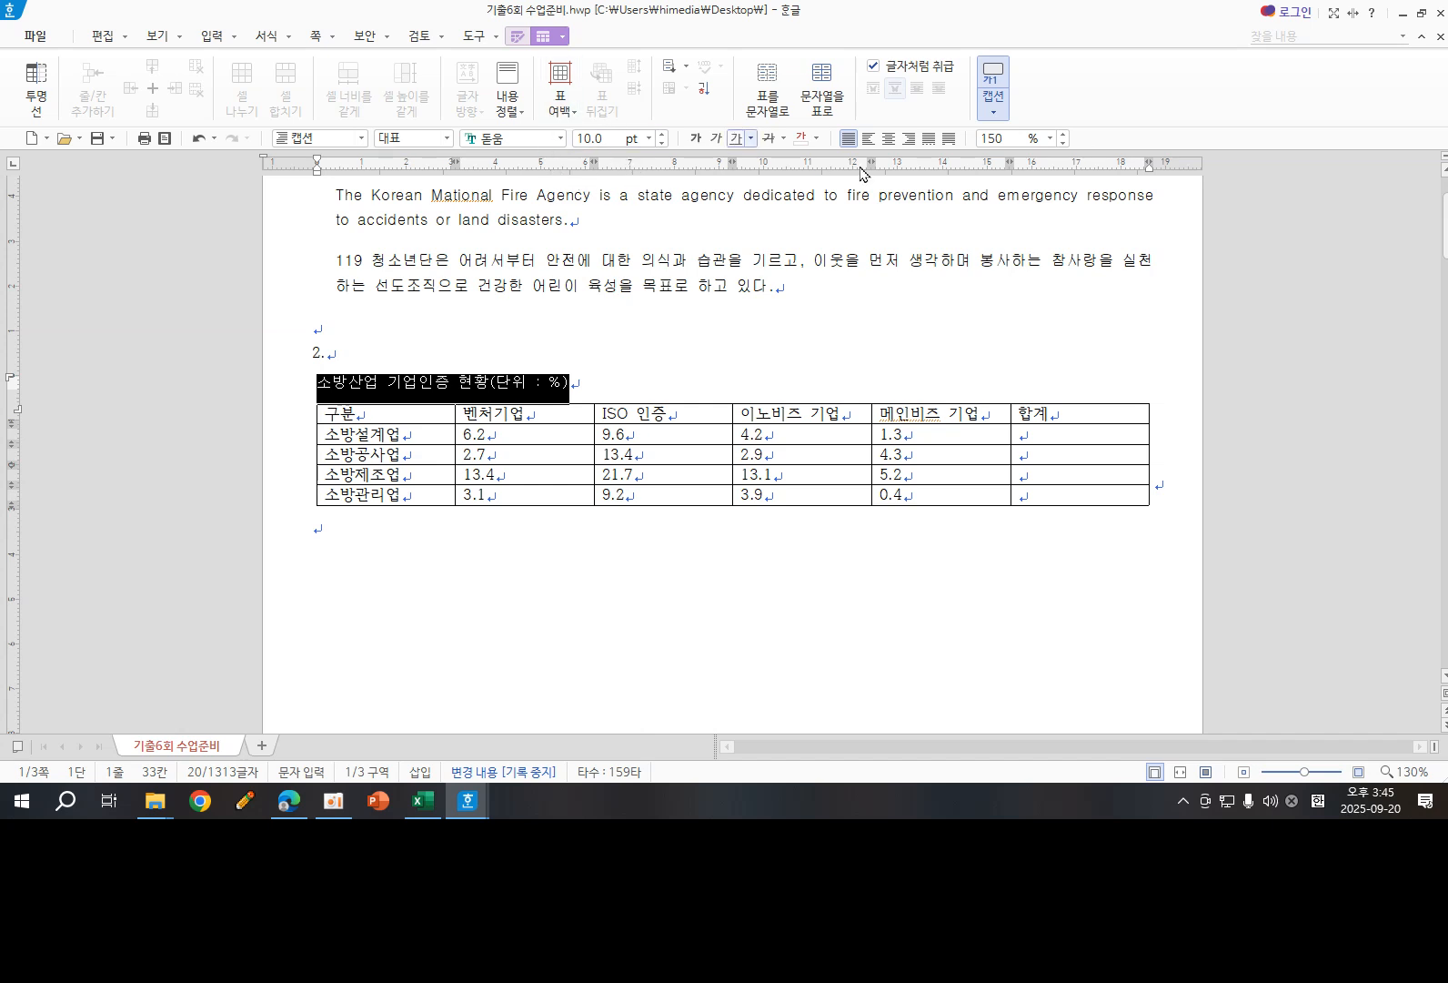
pyautogui.click(909, 138)
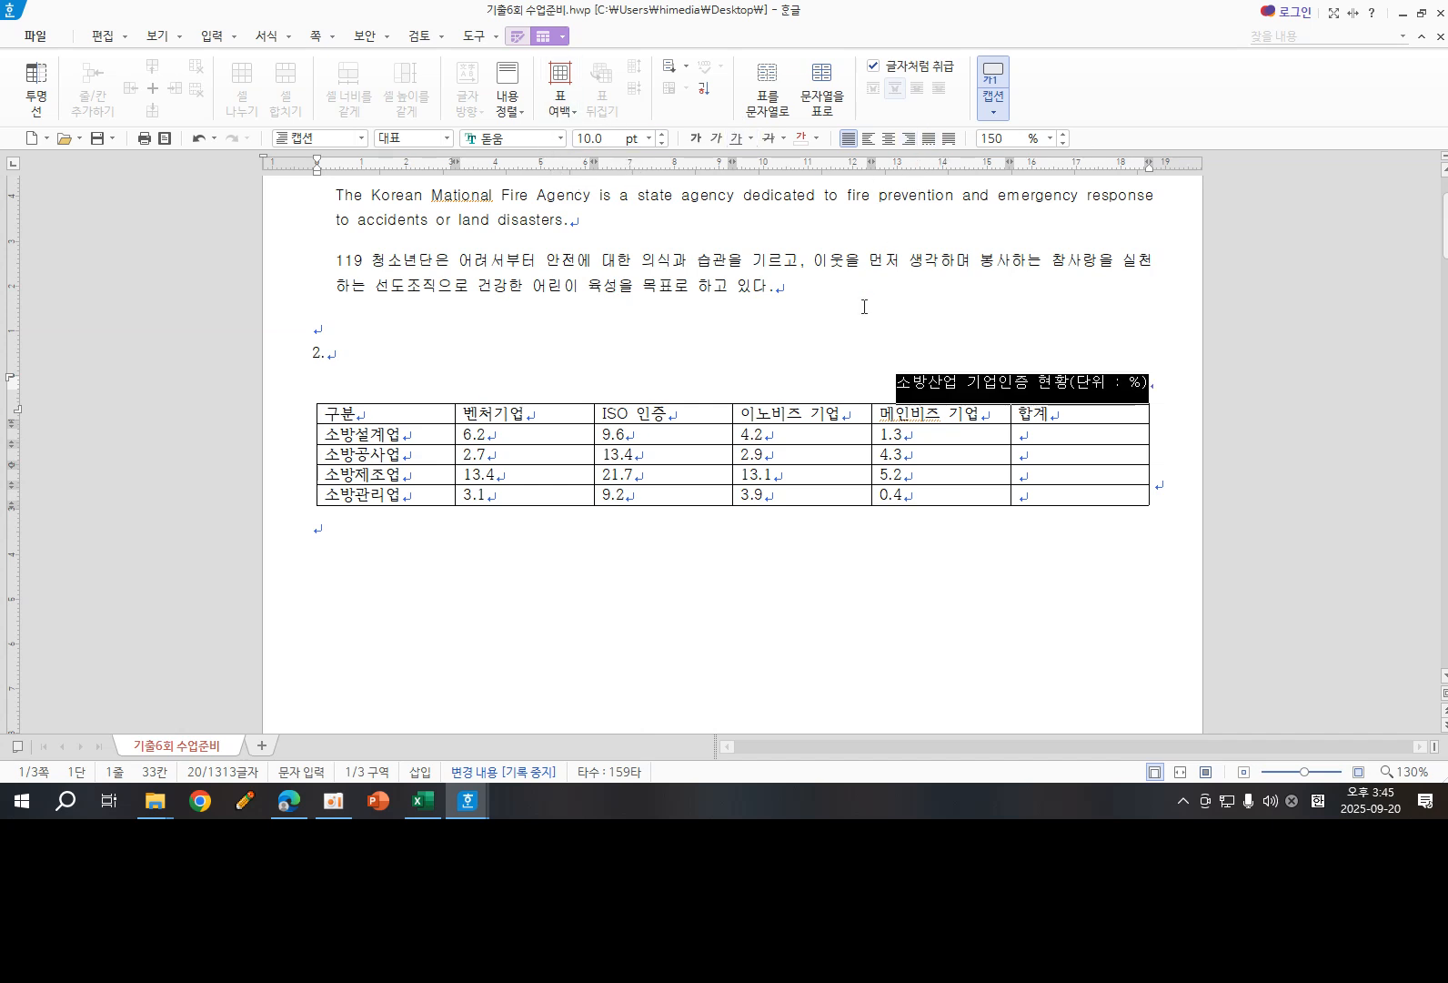
pyautogui.click(755, 582)
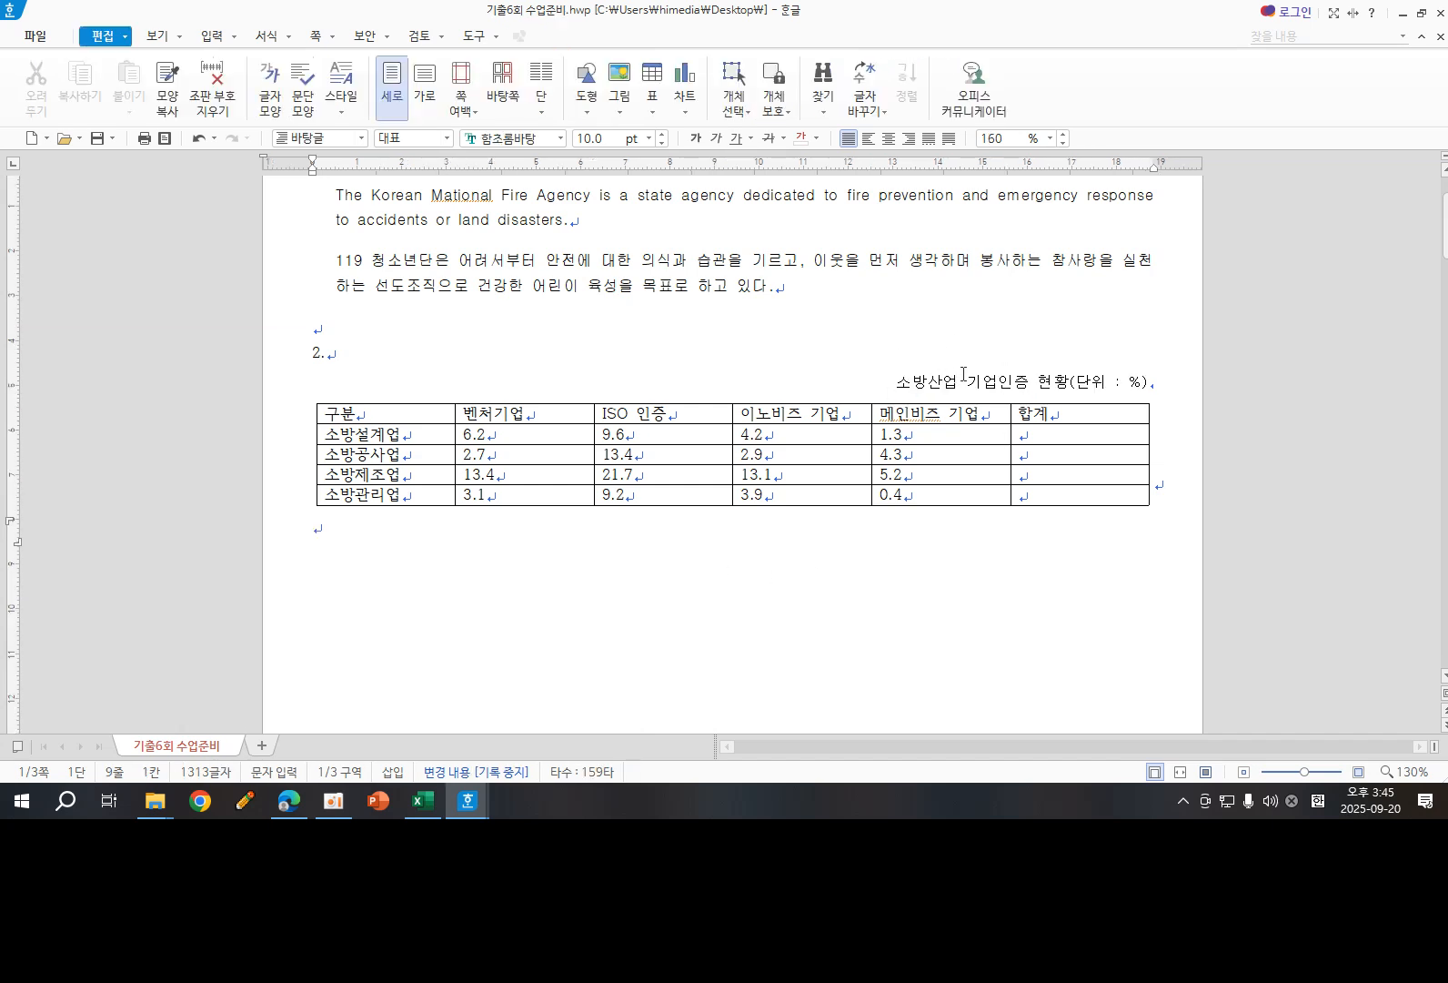
# - Set the font of all cells in the table to 돋움
pyautogui.click(399, 413)
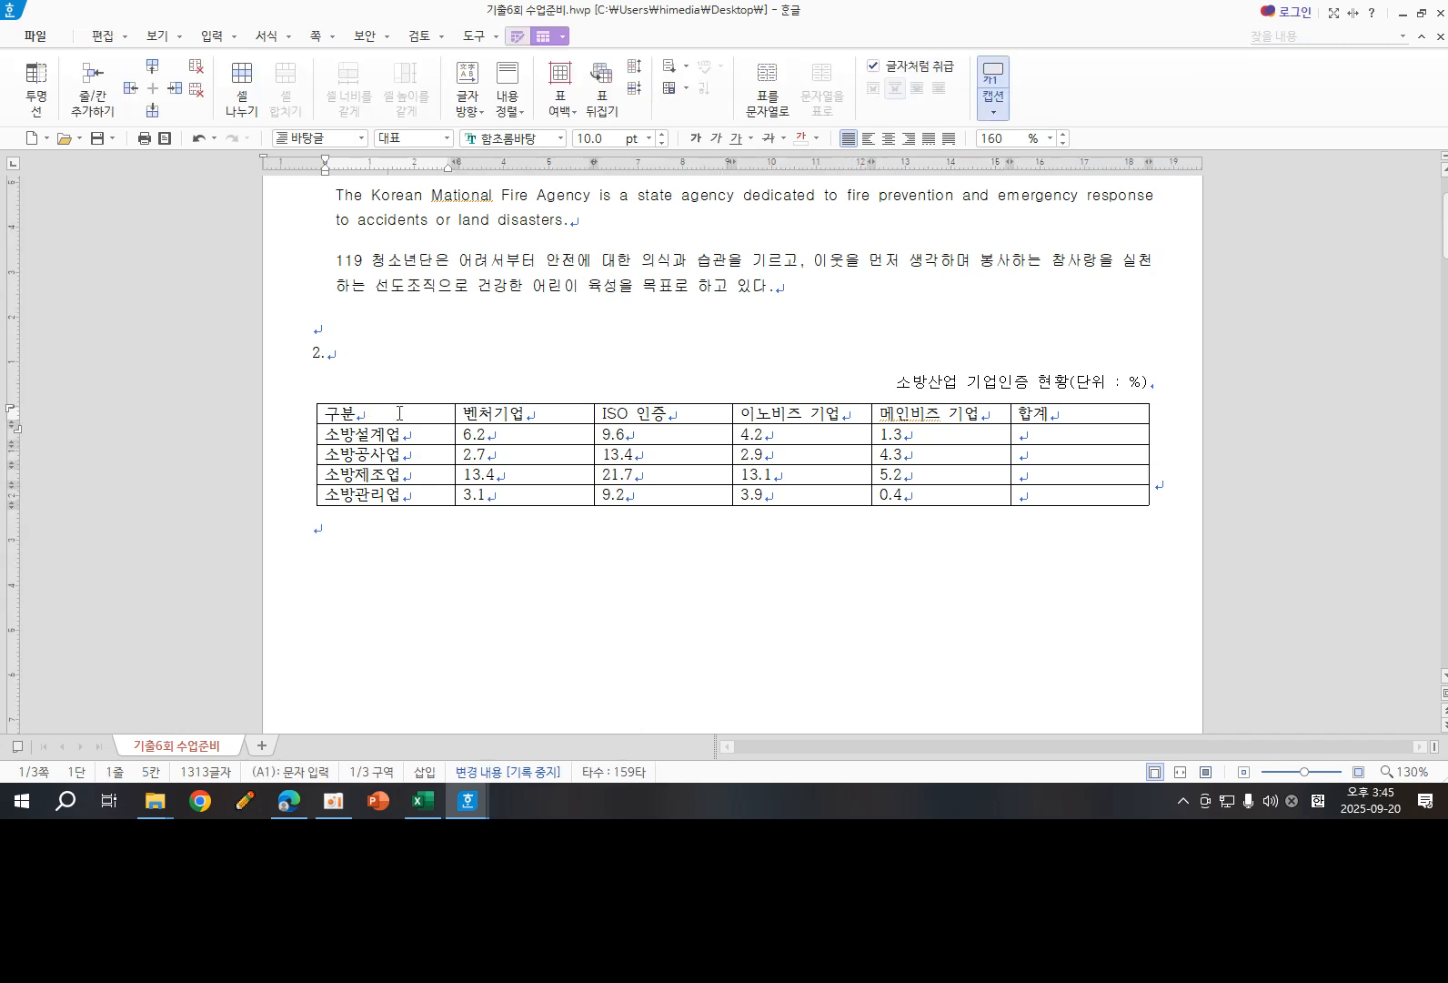
pyautogui.moveTo(399, 413); pyautogui.dragTo(1116, 502)
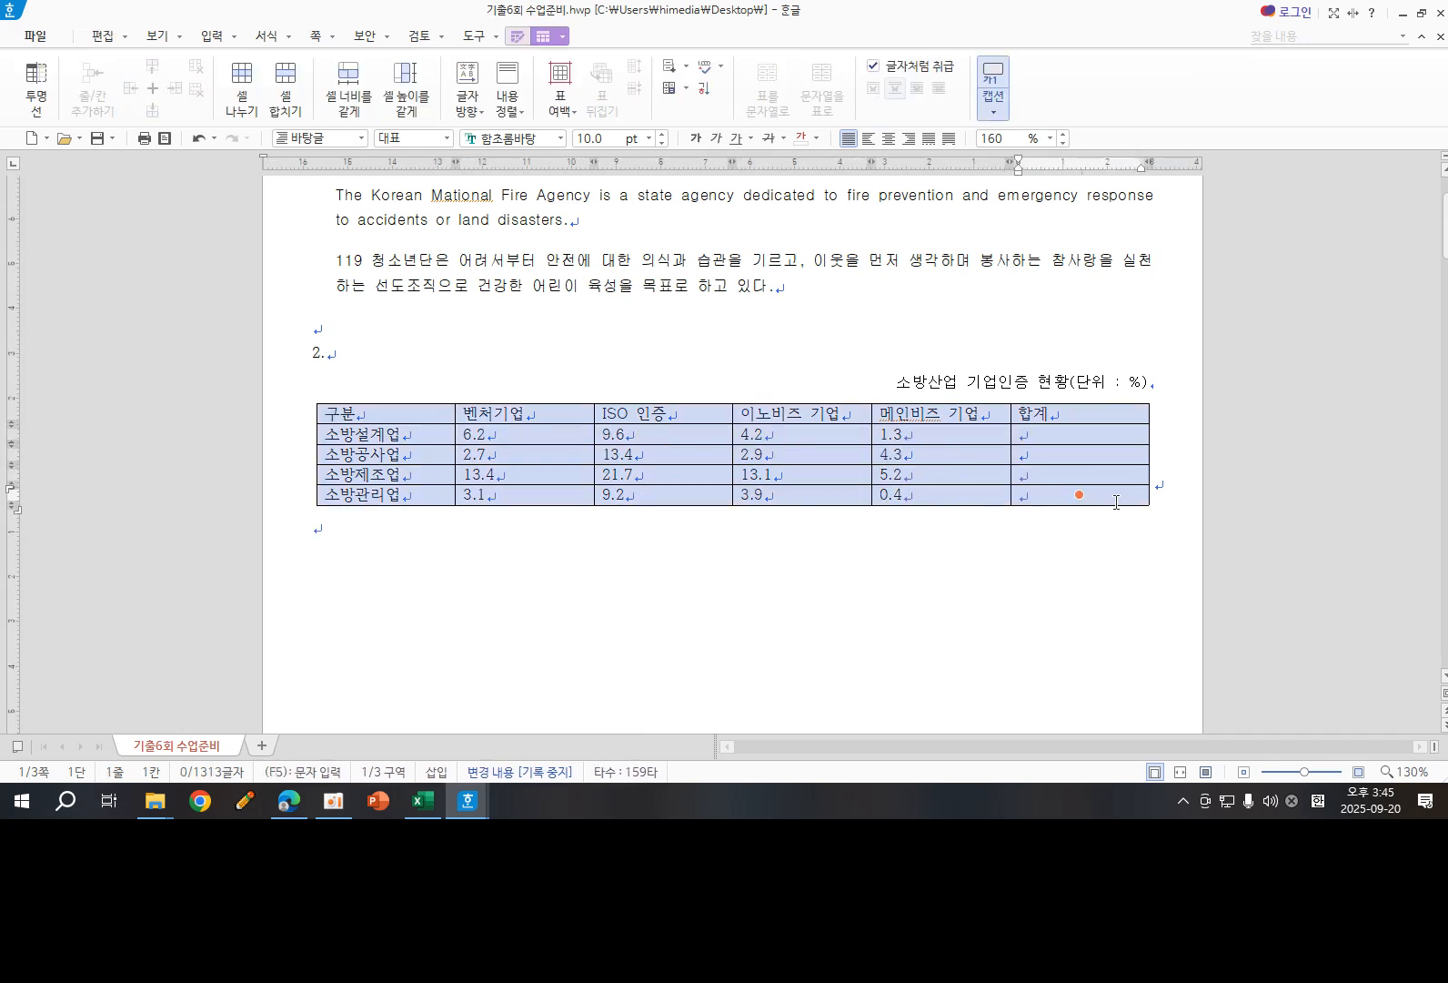
pyautogui.click(466, 138)
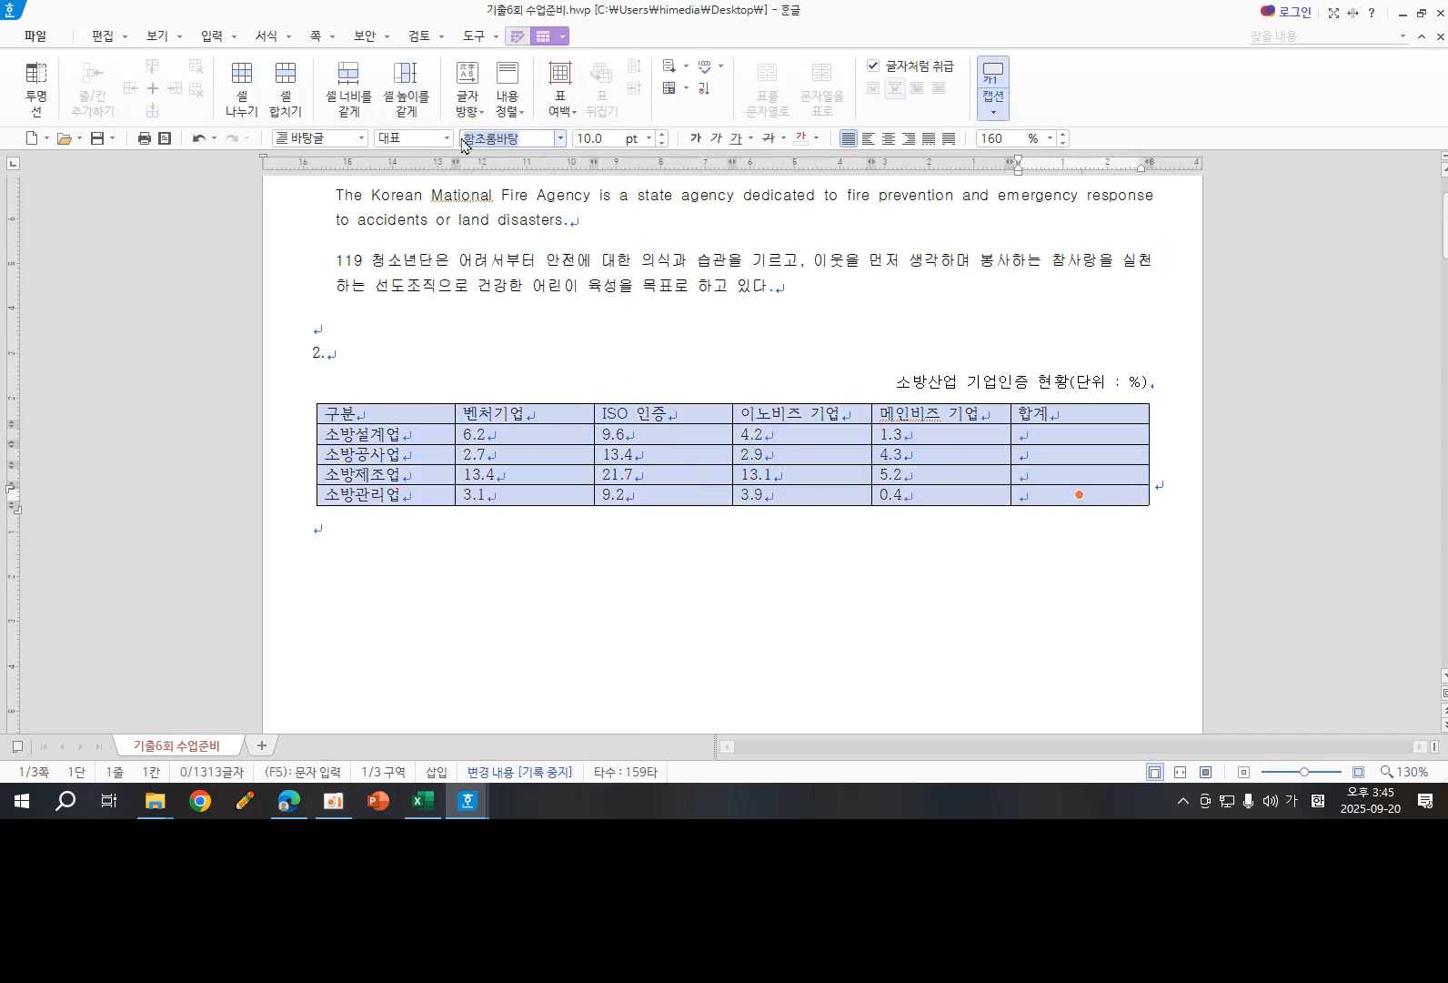
pyautogui.write('돋')
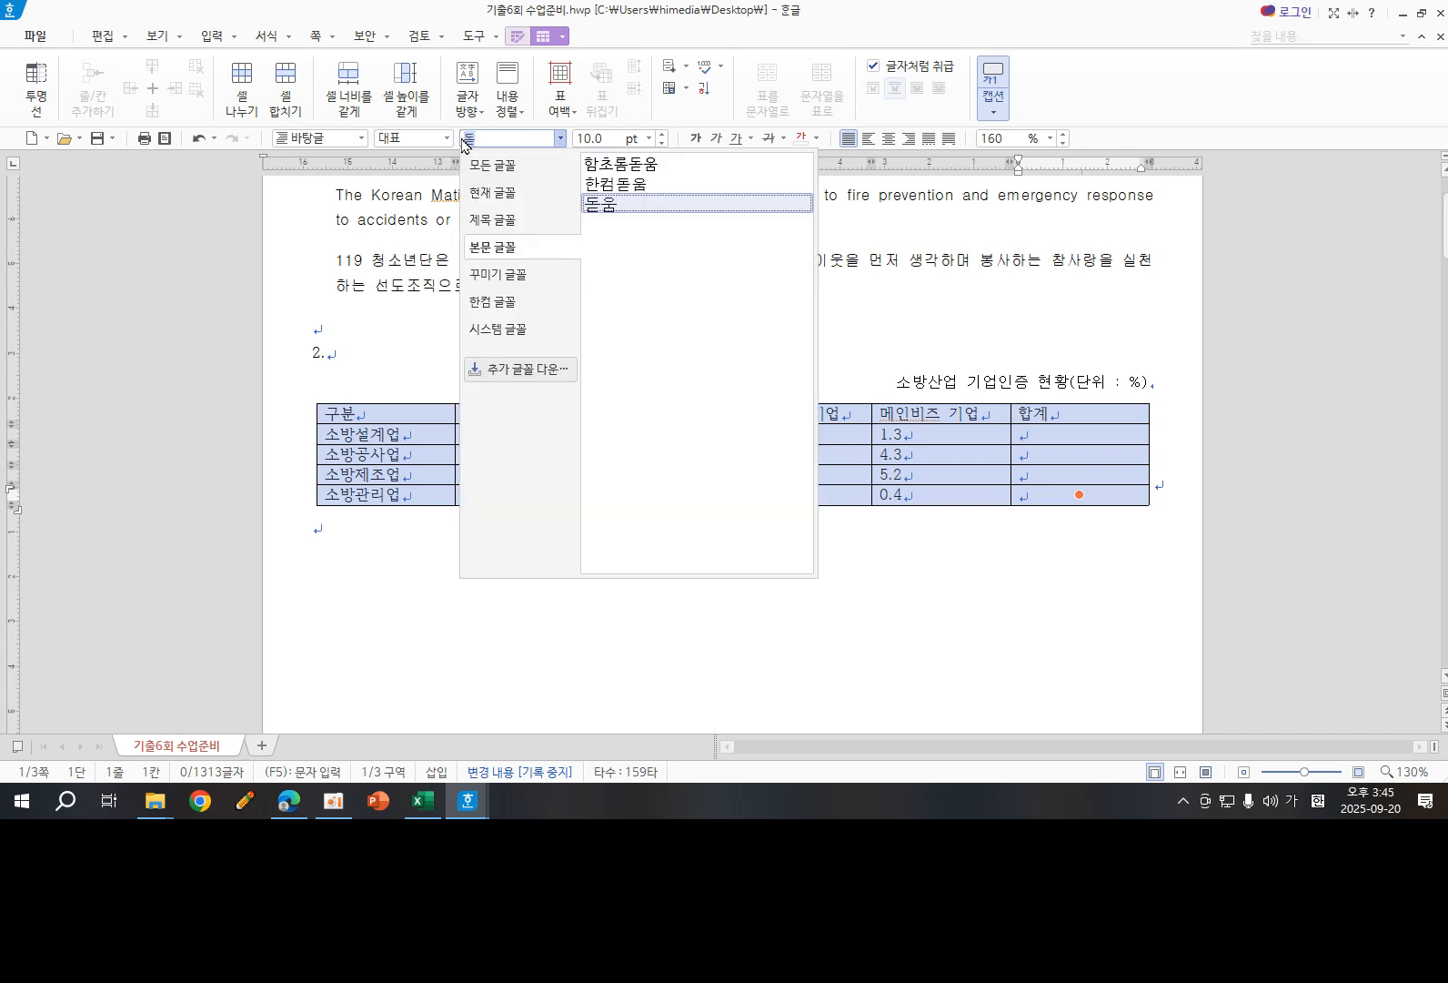
pyautogui.click(619, 206)
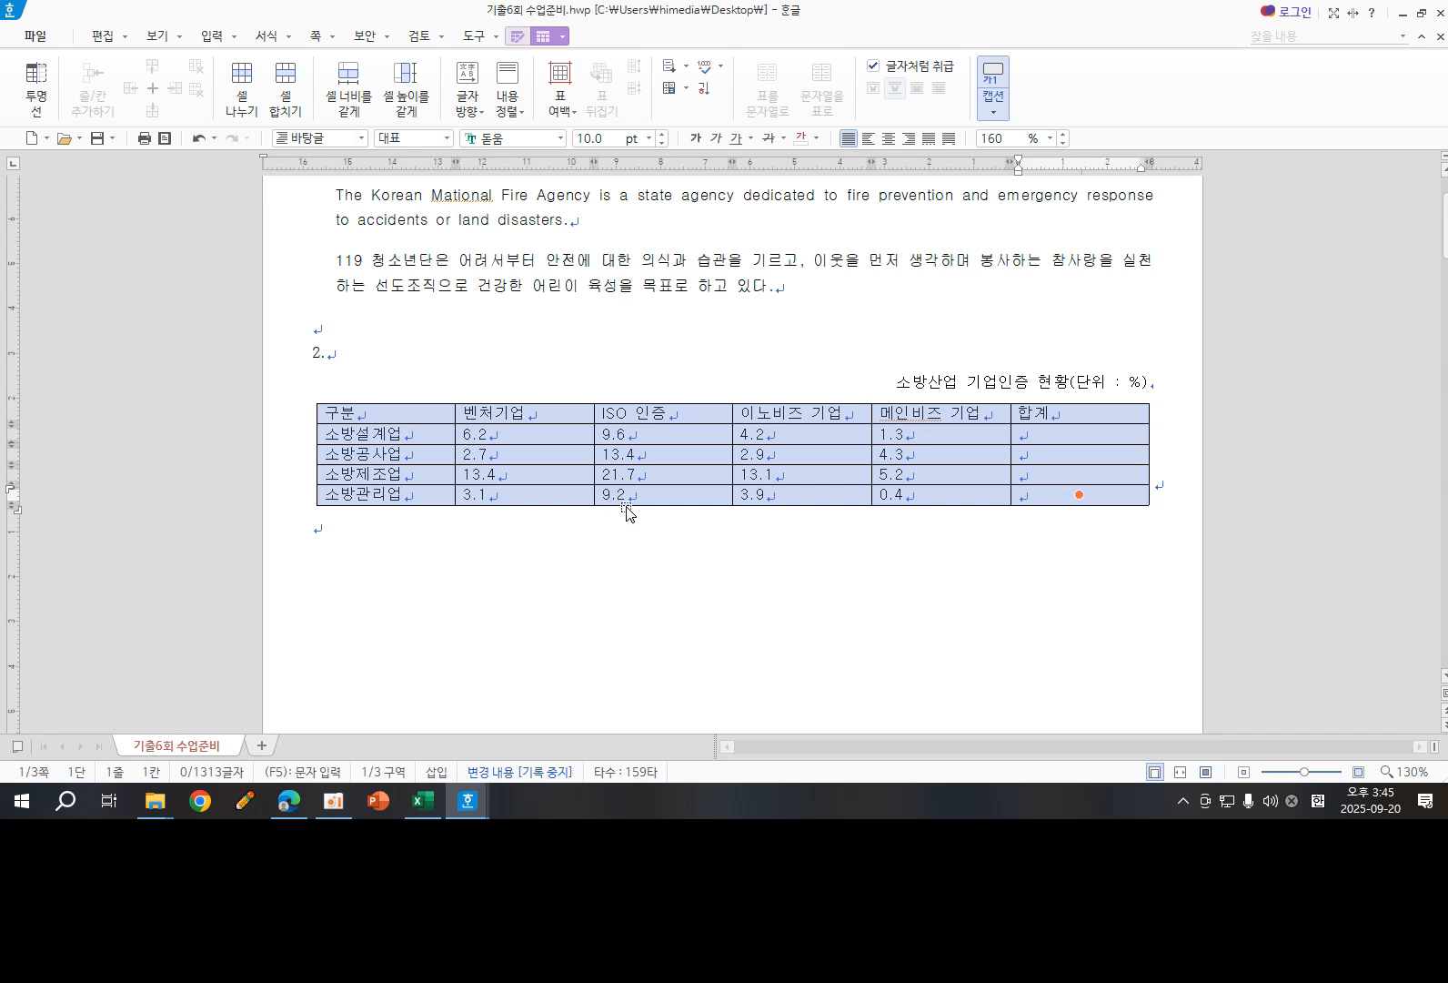
pyautogui.click(742, 568)
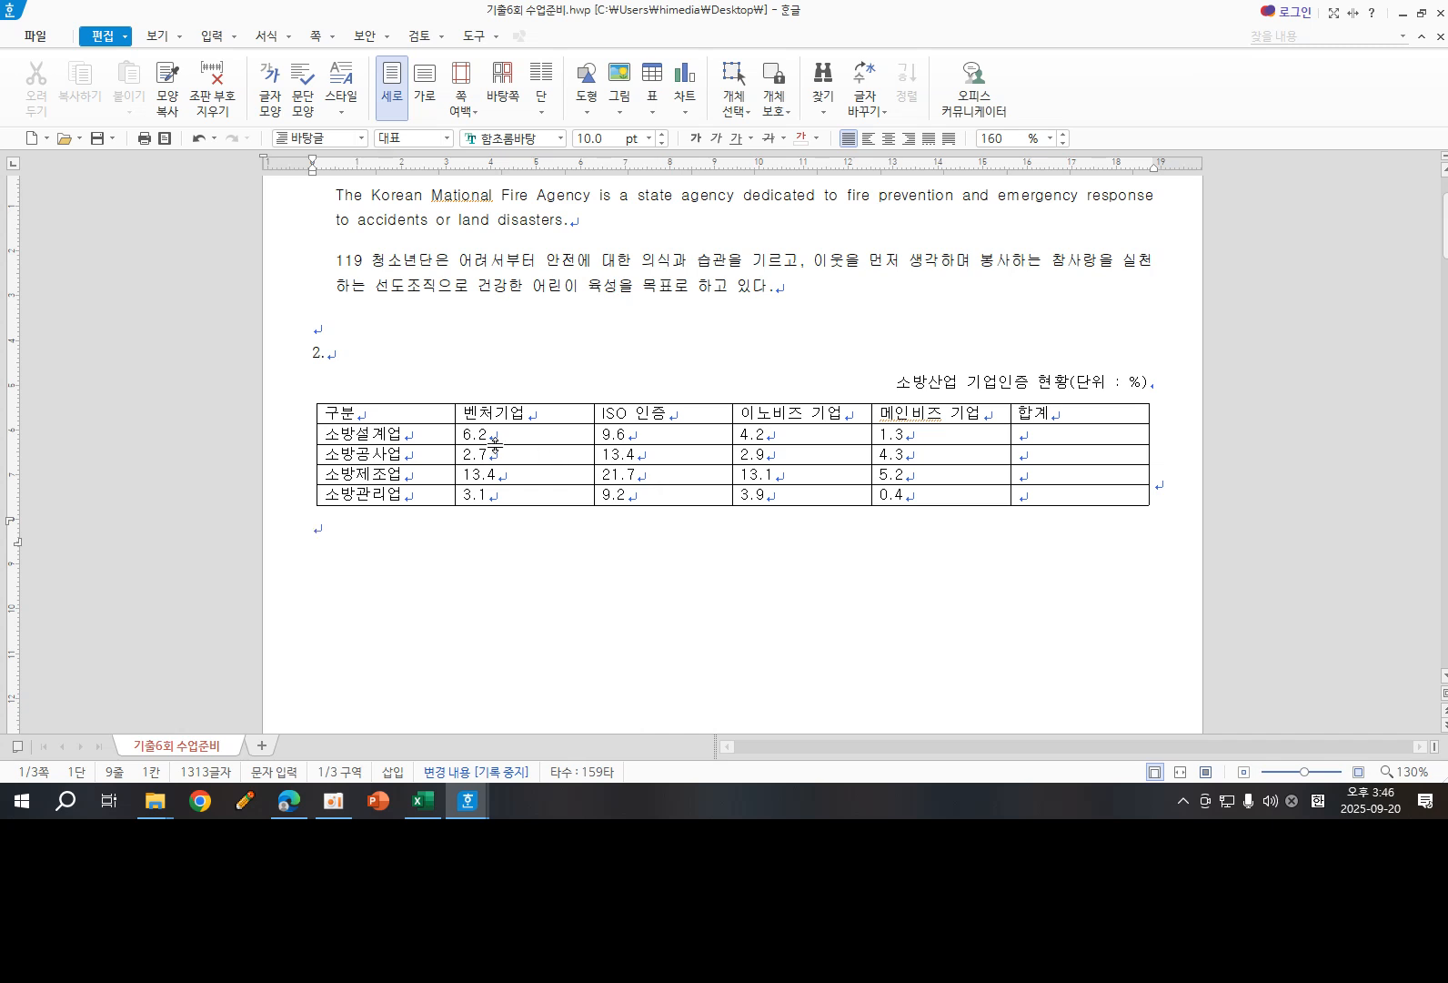
# - Center-align the text in all cells of the table
pyautogui.click(406, 419)
pyautogui.moveTo(484, 414); pyautogui.dragTo(1082, 491)
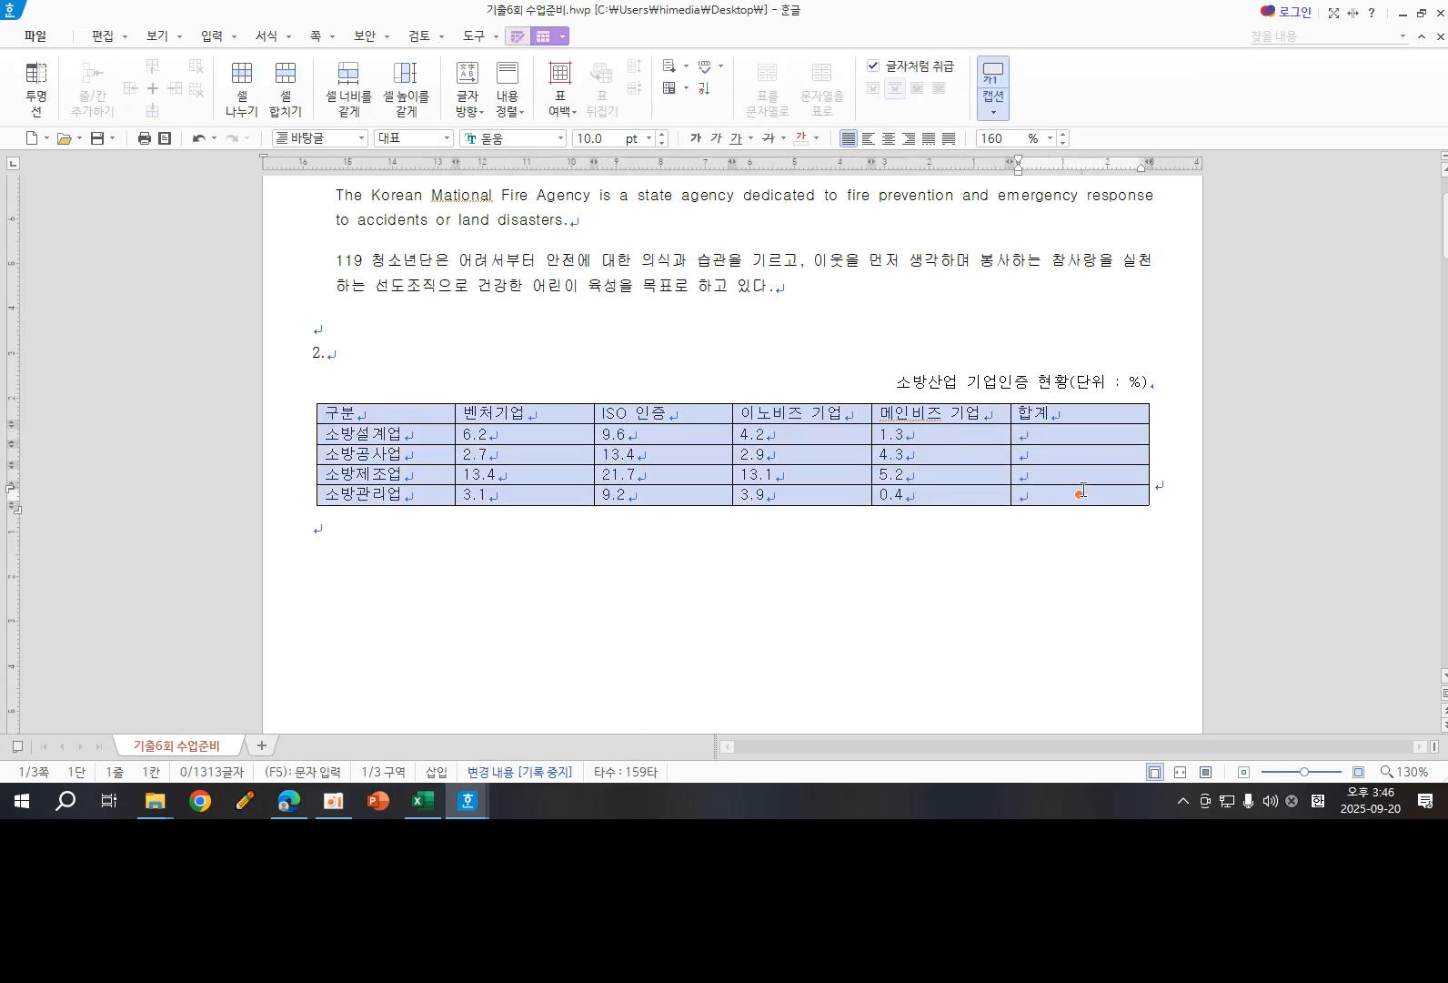
pyautogui.click(889, 138)
# - Right-align the number cells and the empty 합계 cells below the header row
pyautogui.moveTo(548, 436); pyautogui.dragTo(1074, 498)
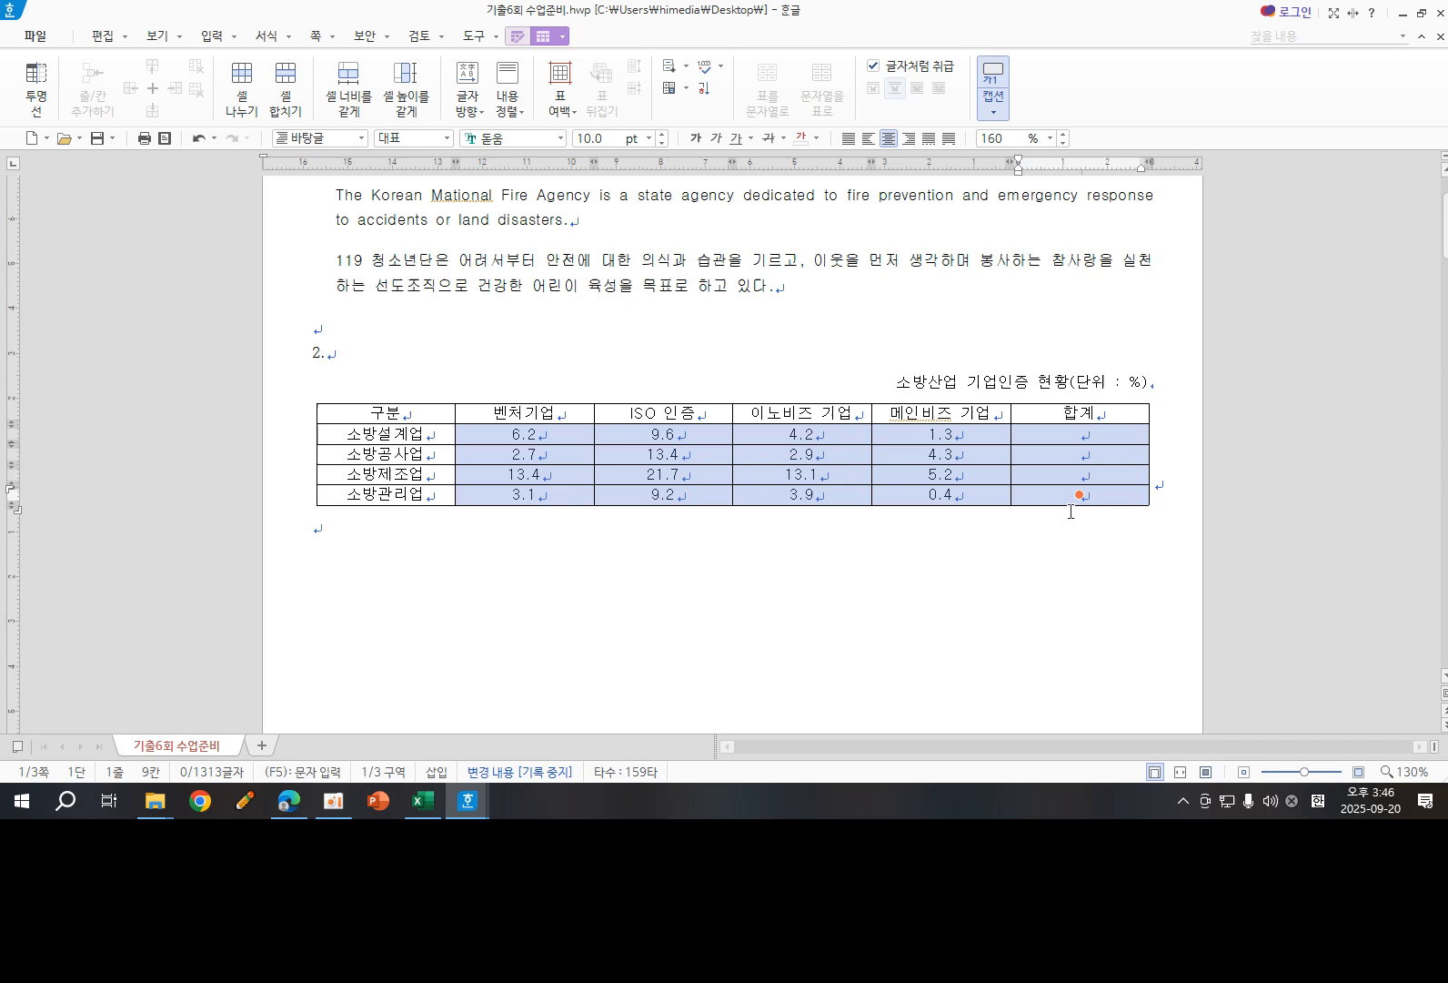
pyautogui.click(908, 137)
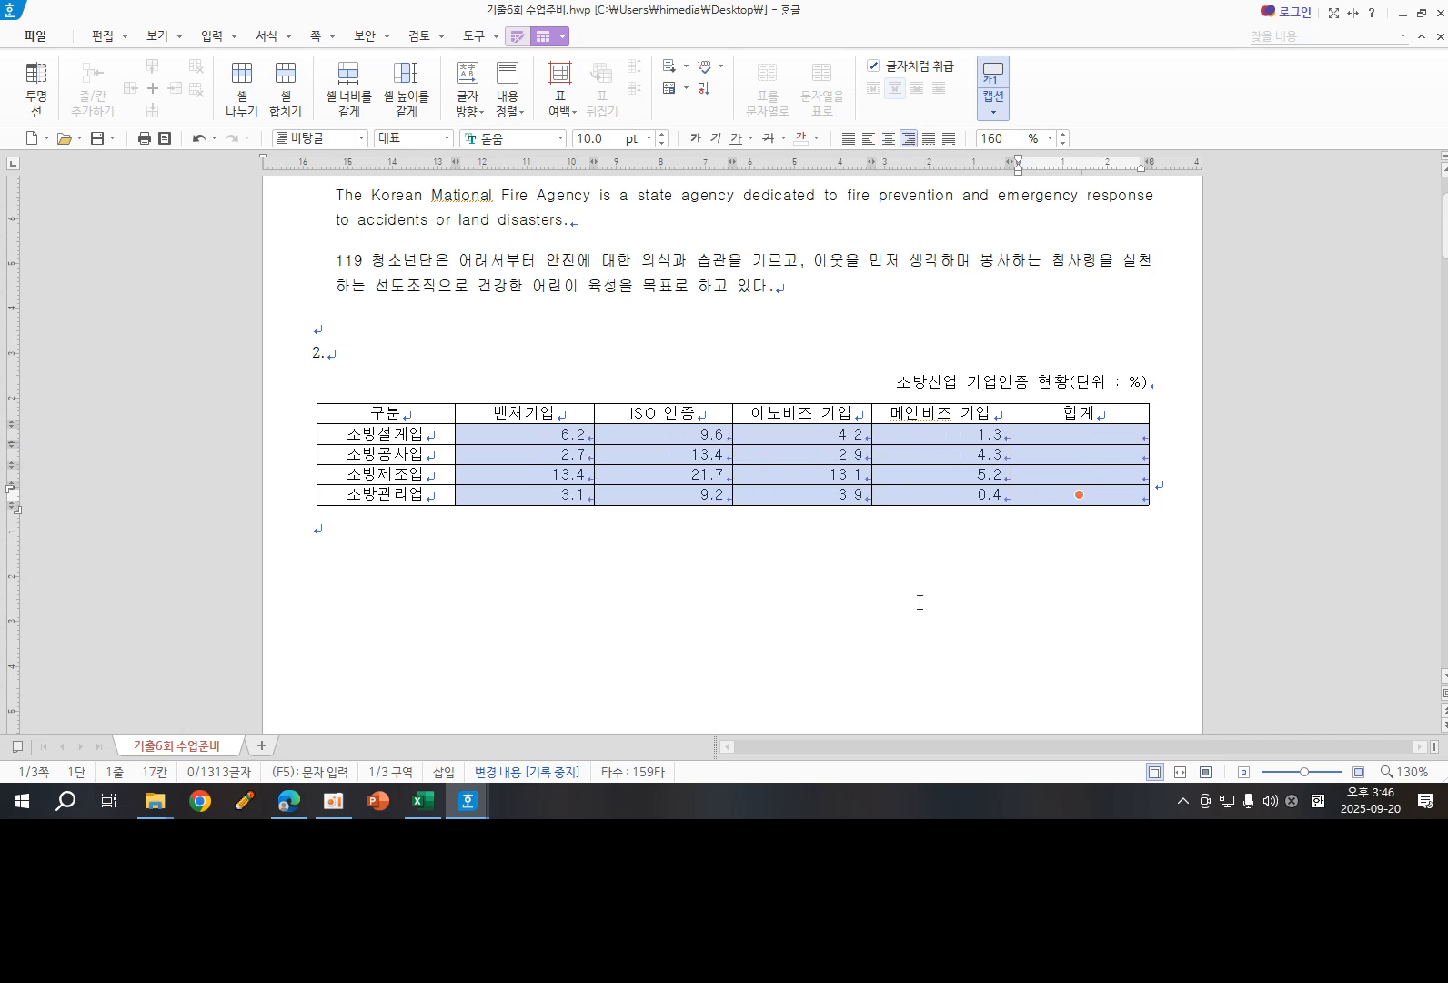
pyautogui.click(856, 600)
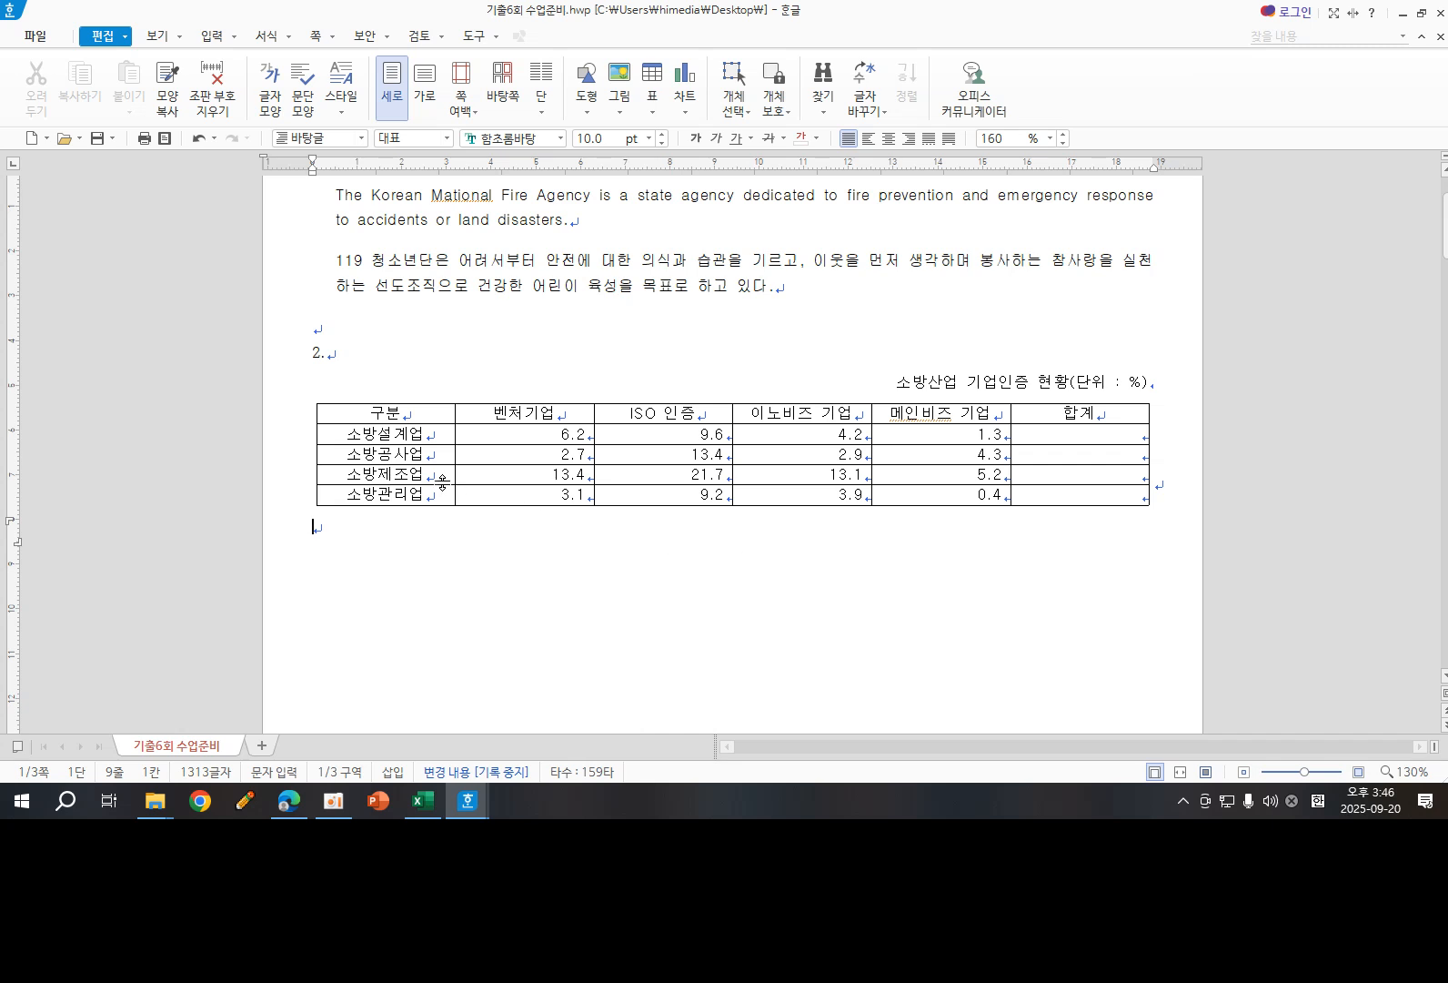
# - Fill the table cells from the header row through 소방제조업, excluding the 합계 column, with yellow
pyautogui.moveTo(402, 412); pyautogui.dragTo(941, 474)
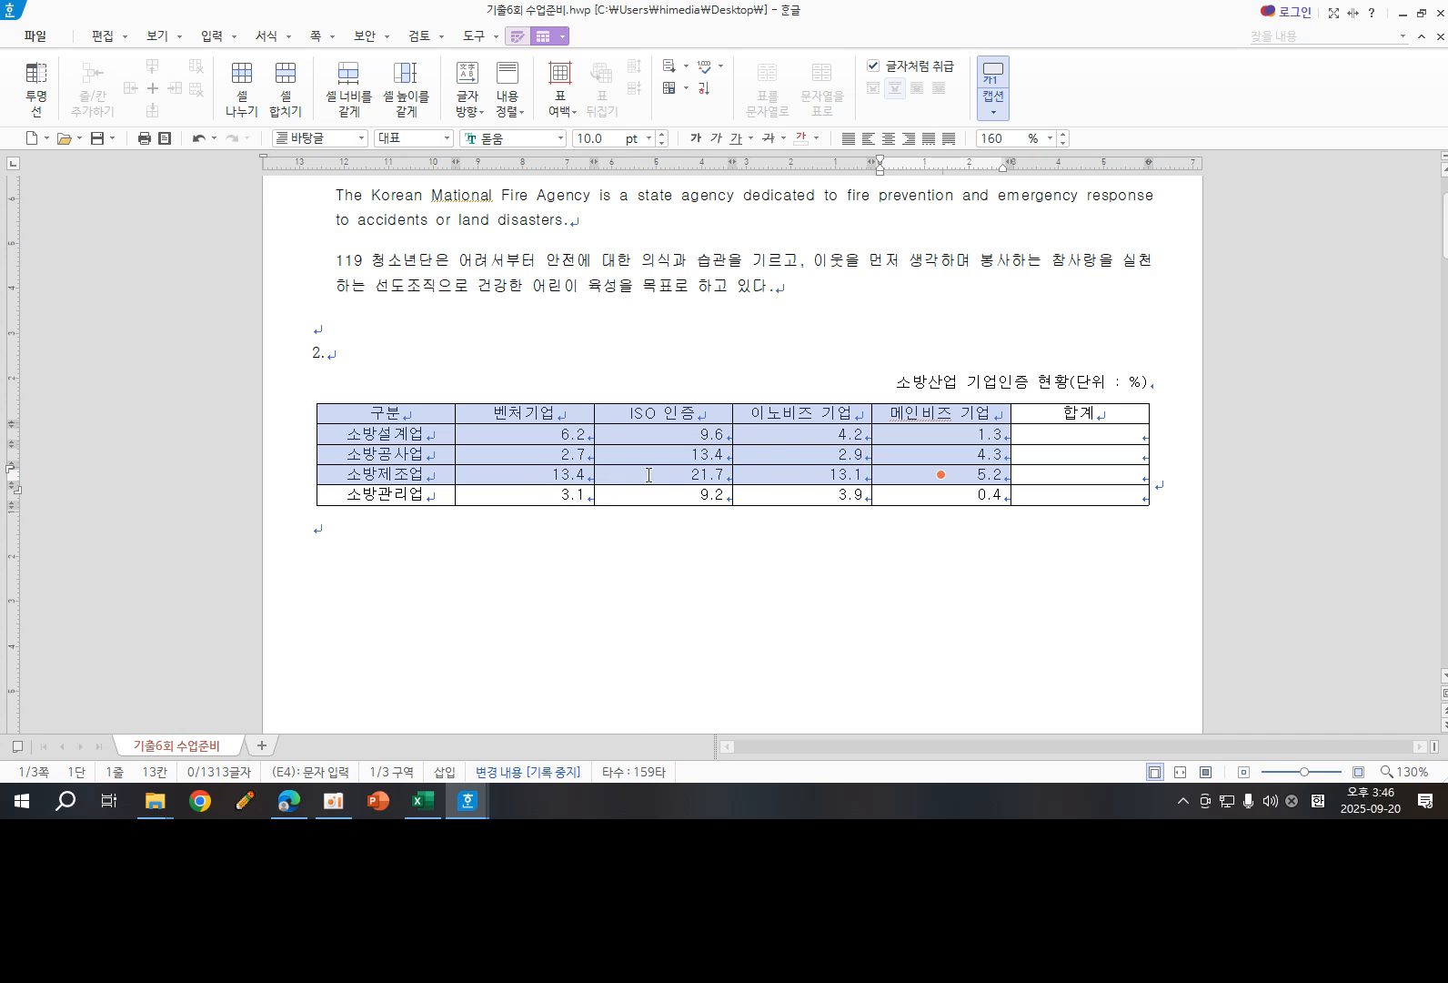
pyautogui.click(520, 38)
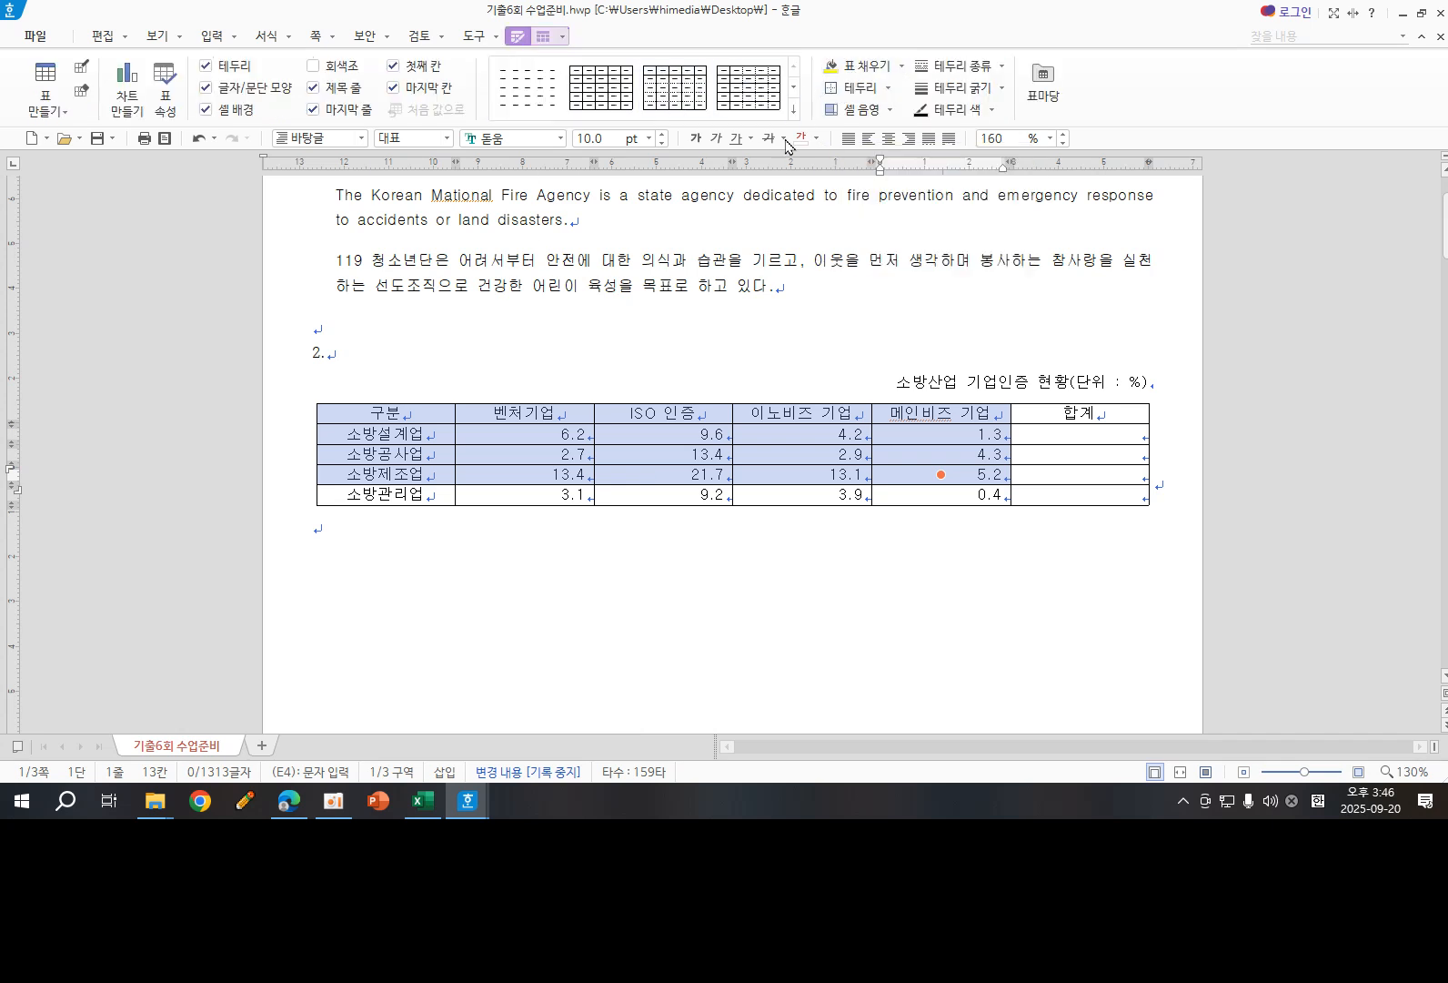
pyautogui.click(900, 68)
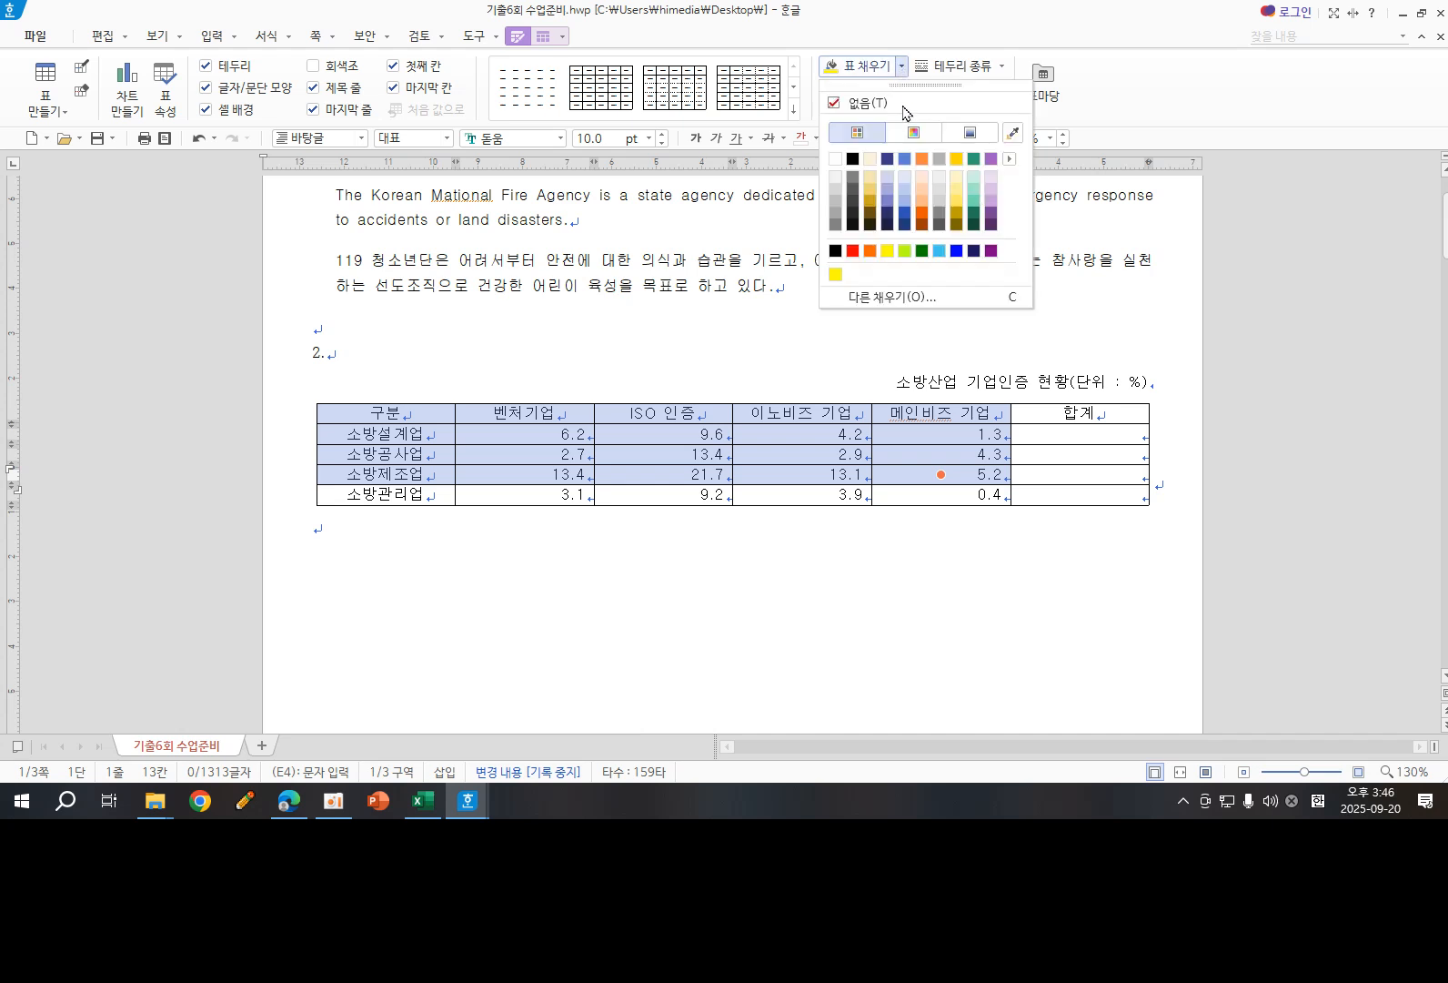
pyautogui.click(712, 228)
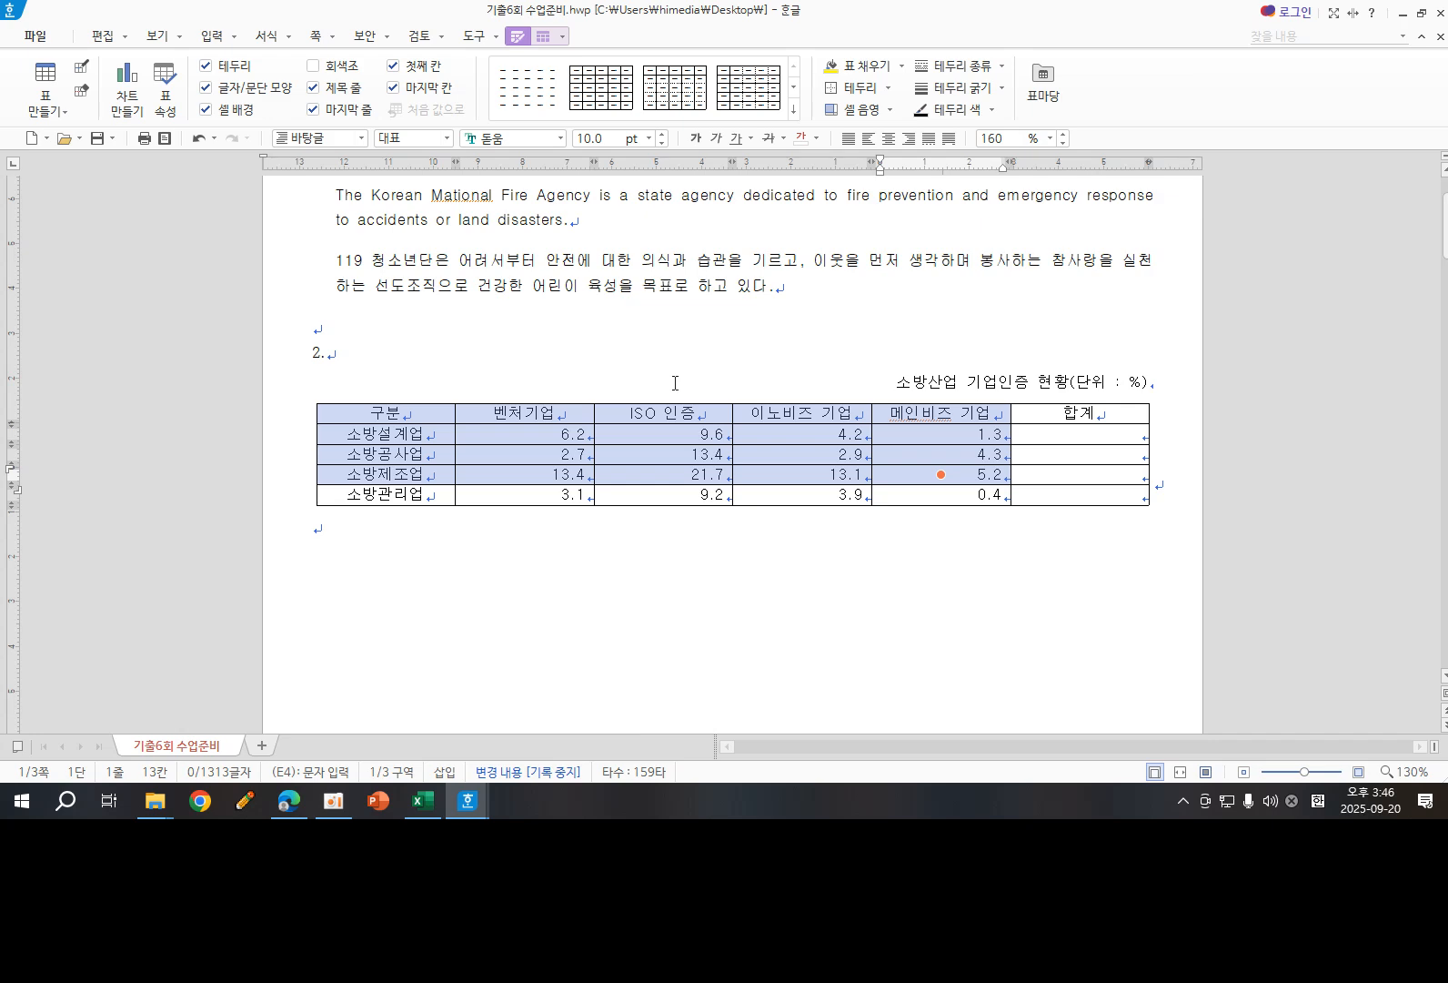
pyautogui.press('c')
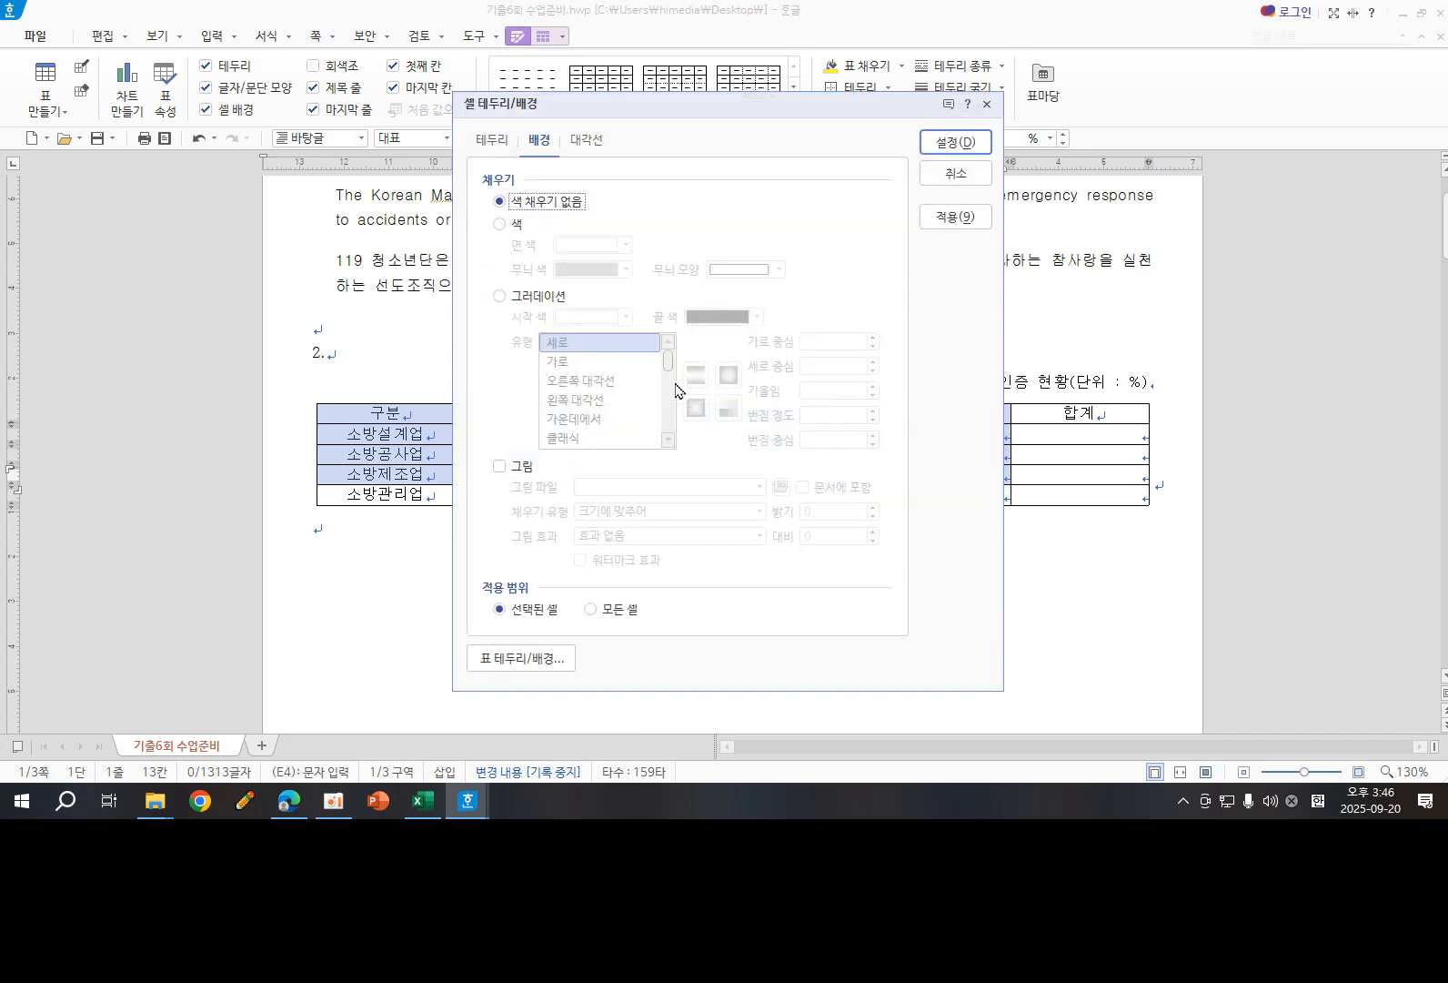
pyautogui.click(499, 225)
pyautogui.click(626, 245)
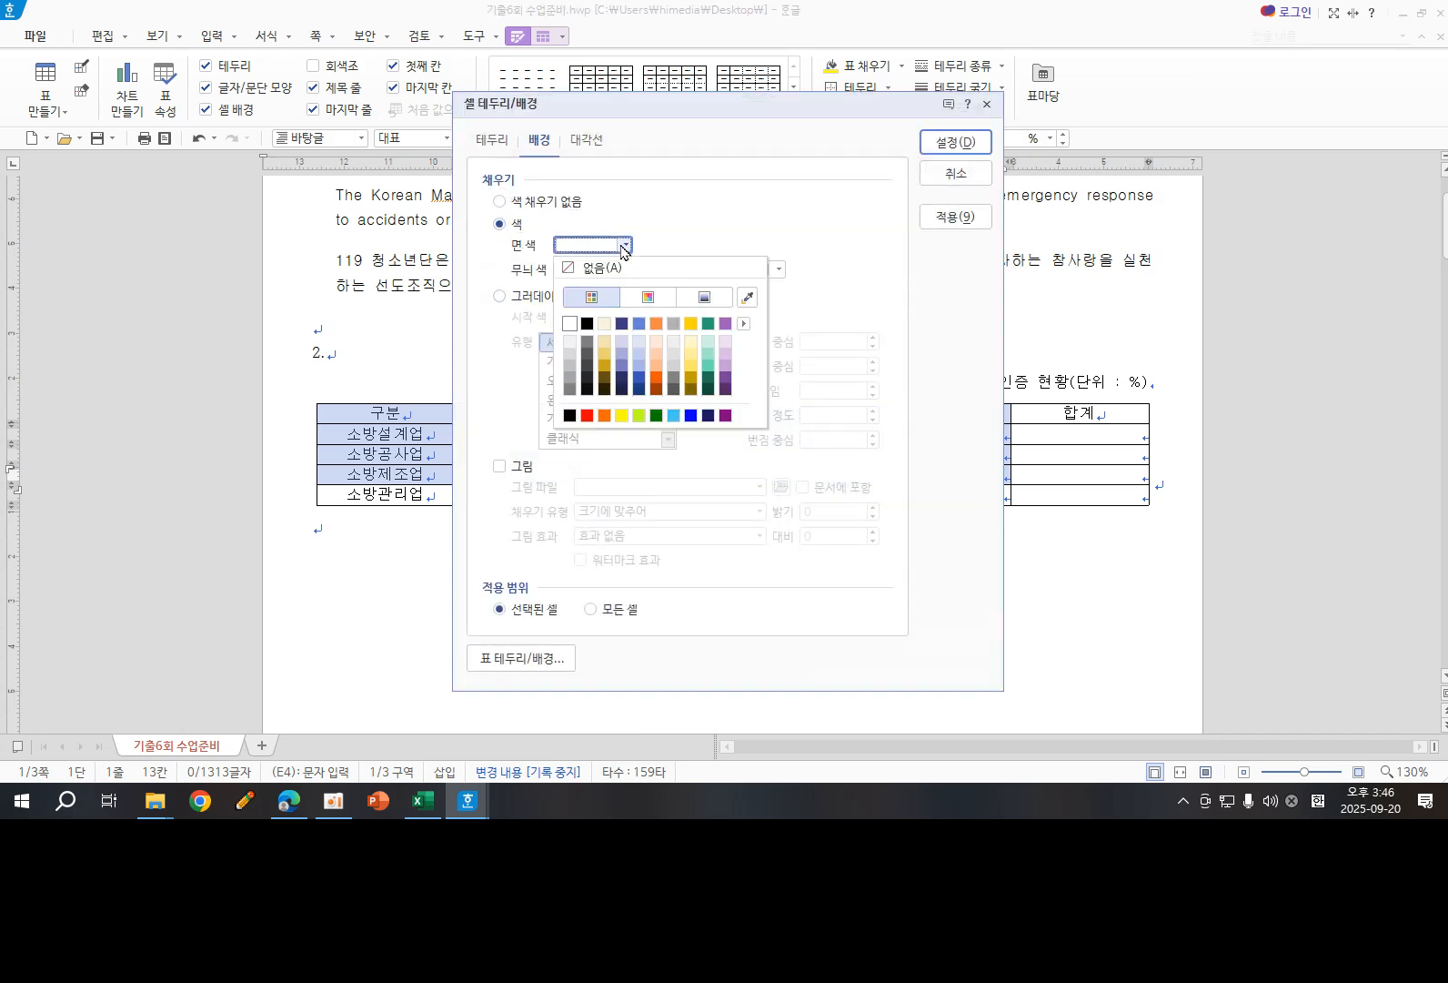
pyautogui.click(622, 416)
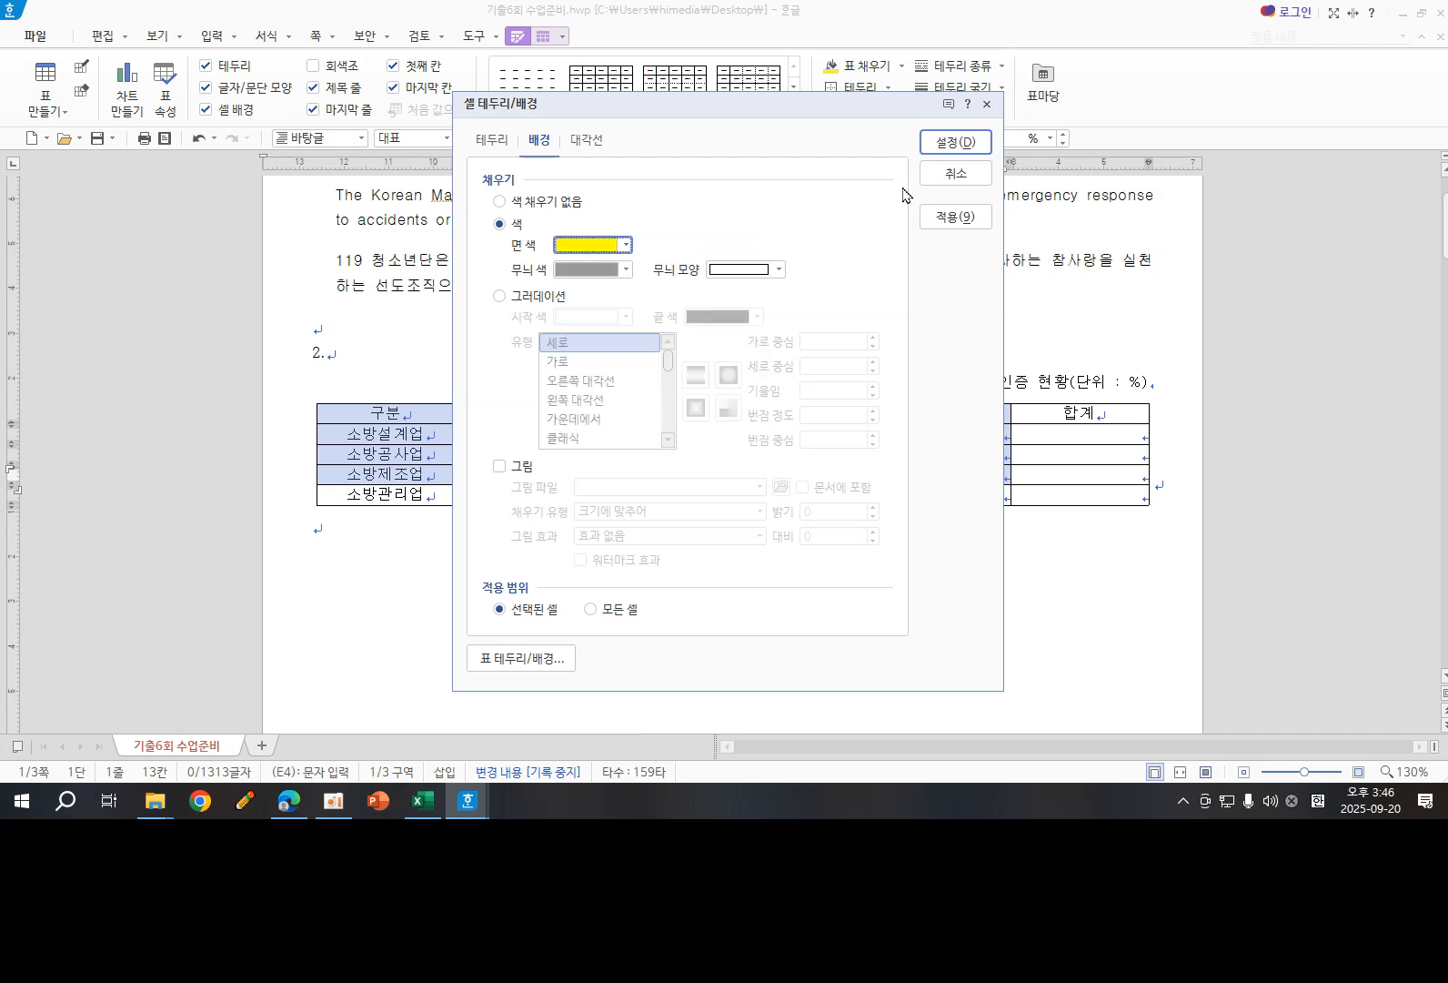
pyautogui.click(953, 148)
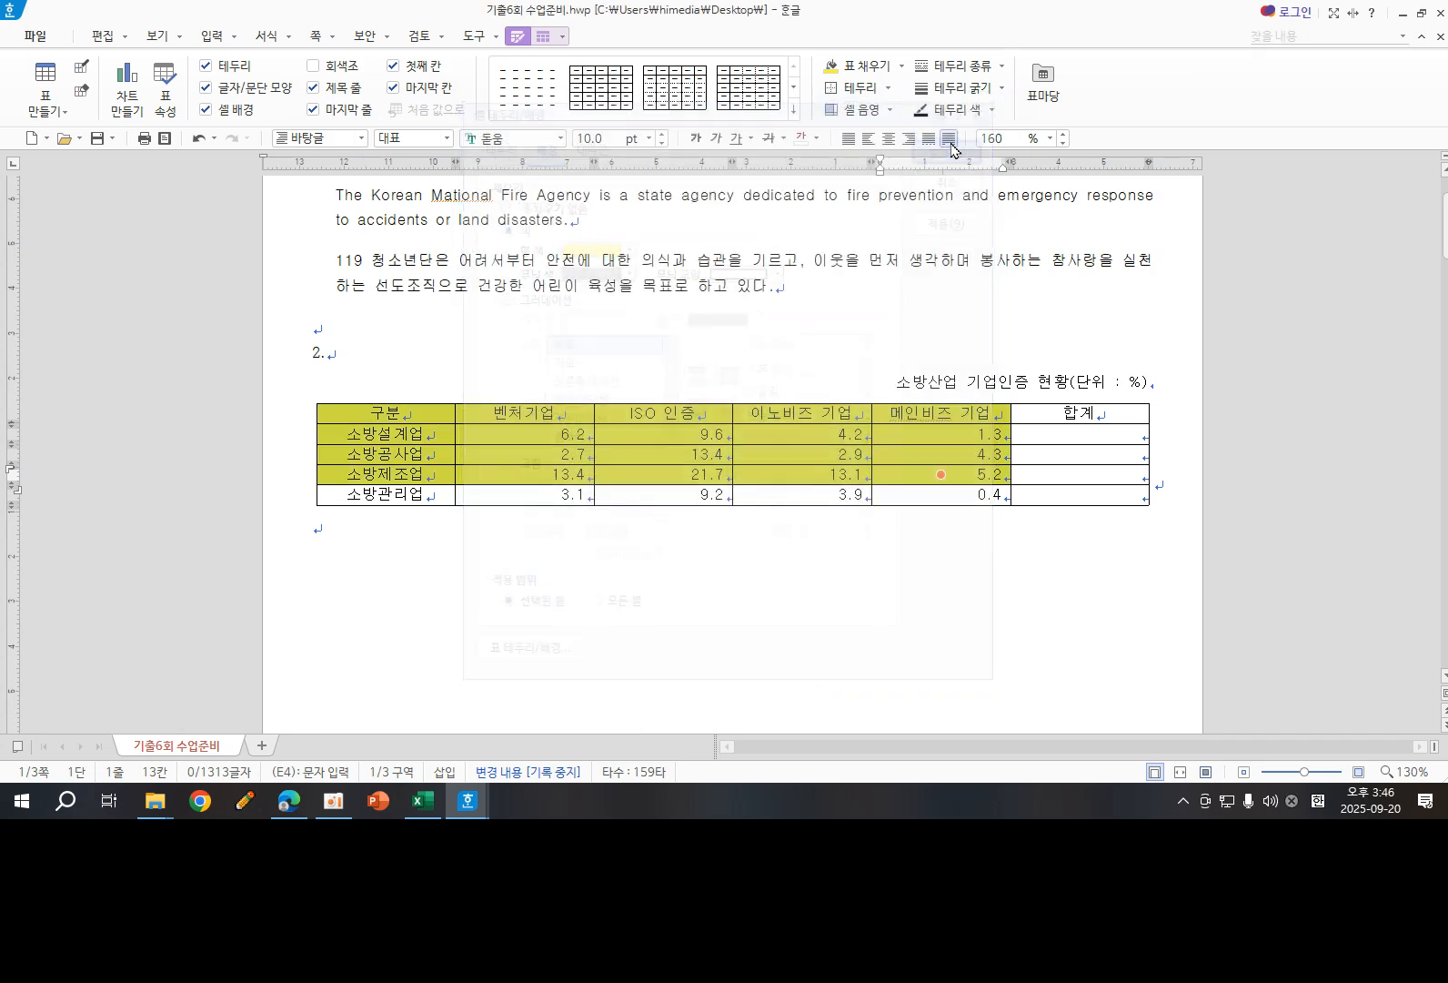
pyautogui.click(926, 276)
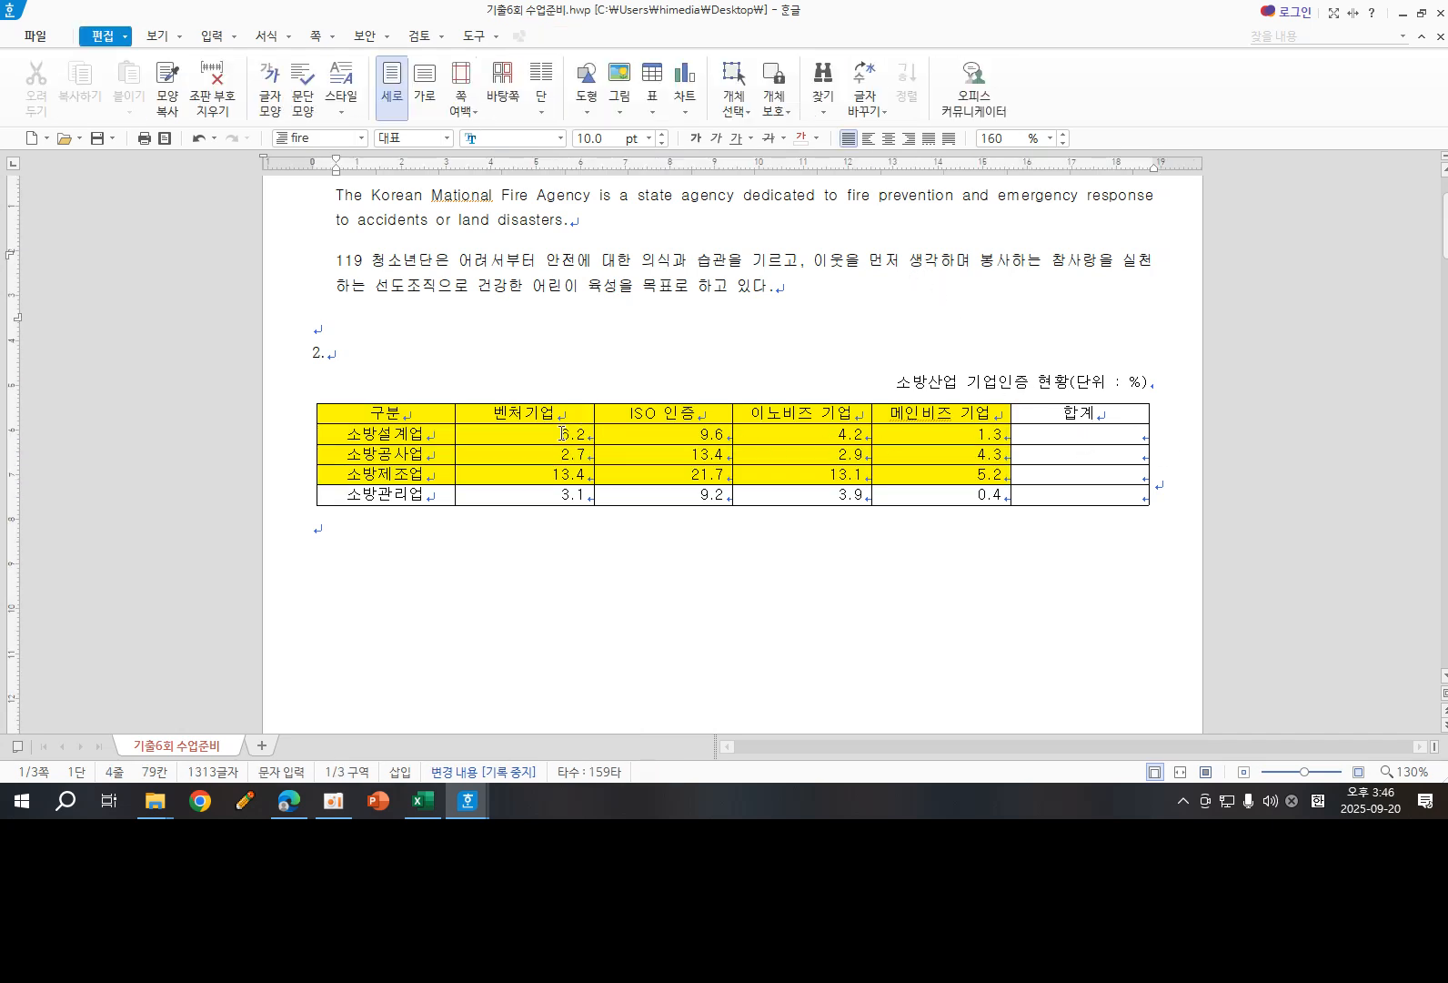
# - Calculate the 합계 cells for the 소방설계업, 소방공사업 and 소방제조업 rows with the block sum (블록 합계)
pyautogui.moveTo(562, 433); pyautogui.dragTo(642, 474)
pyautogui.moveTo(432, 435); pyautogui.dragTo(431, 474)
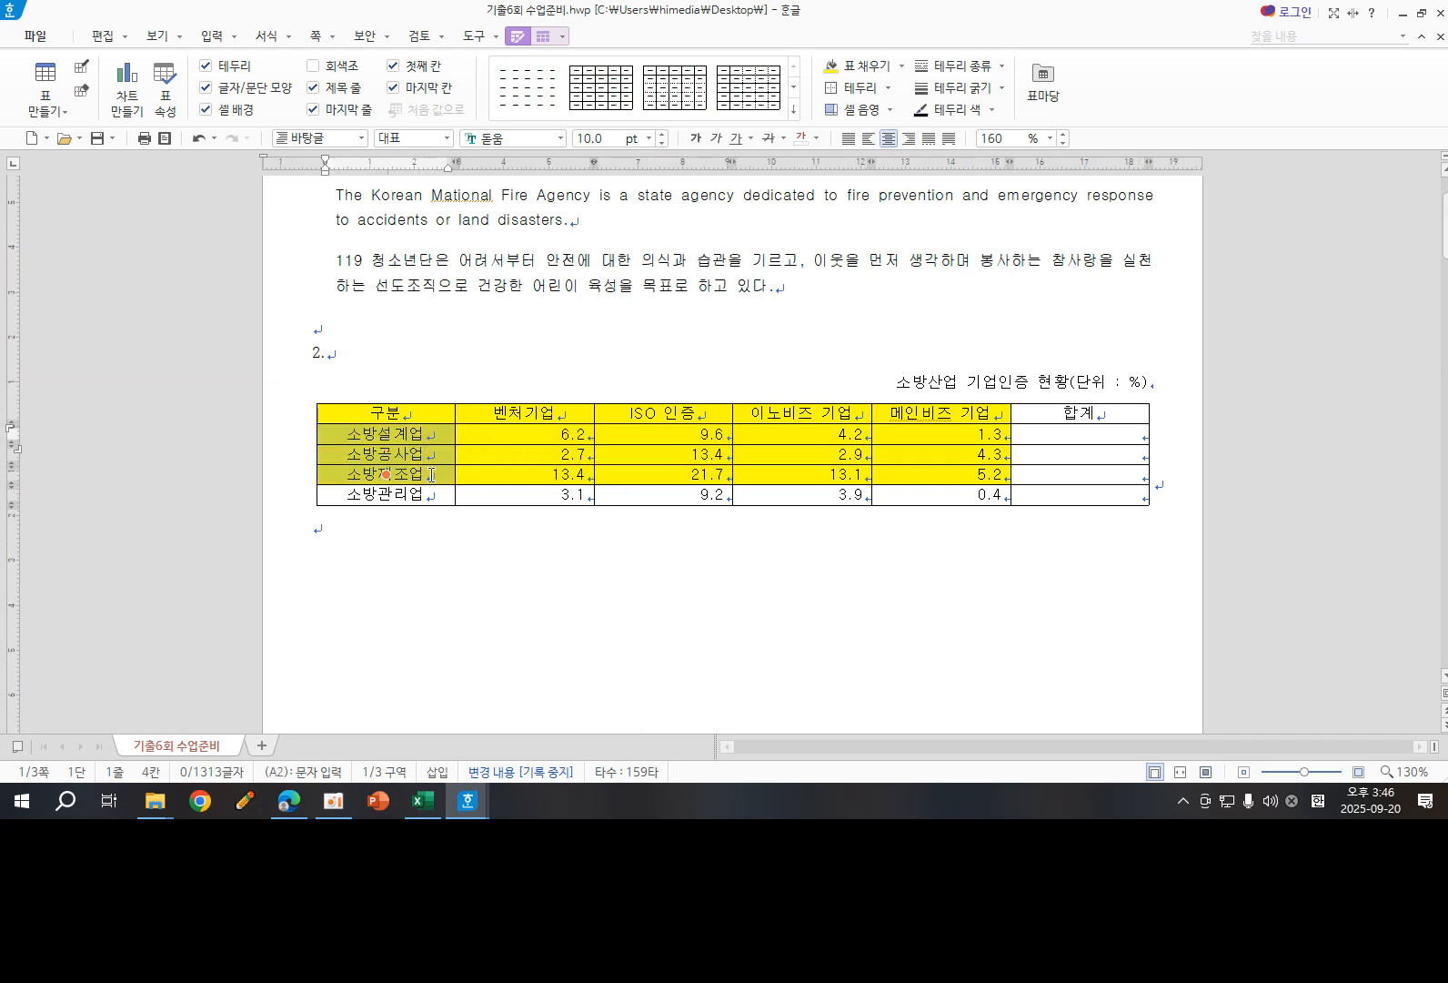
pyautogui.moveTo(550, 428); pyautogui.dragTo(1046, 475)
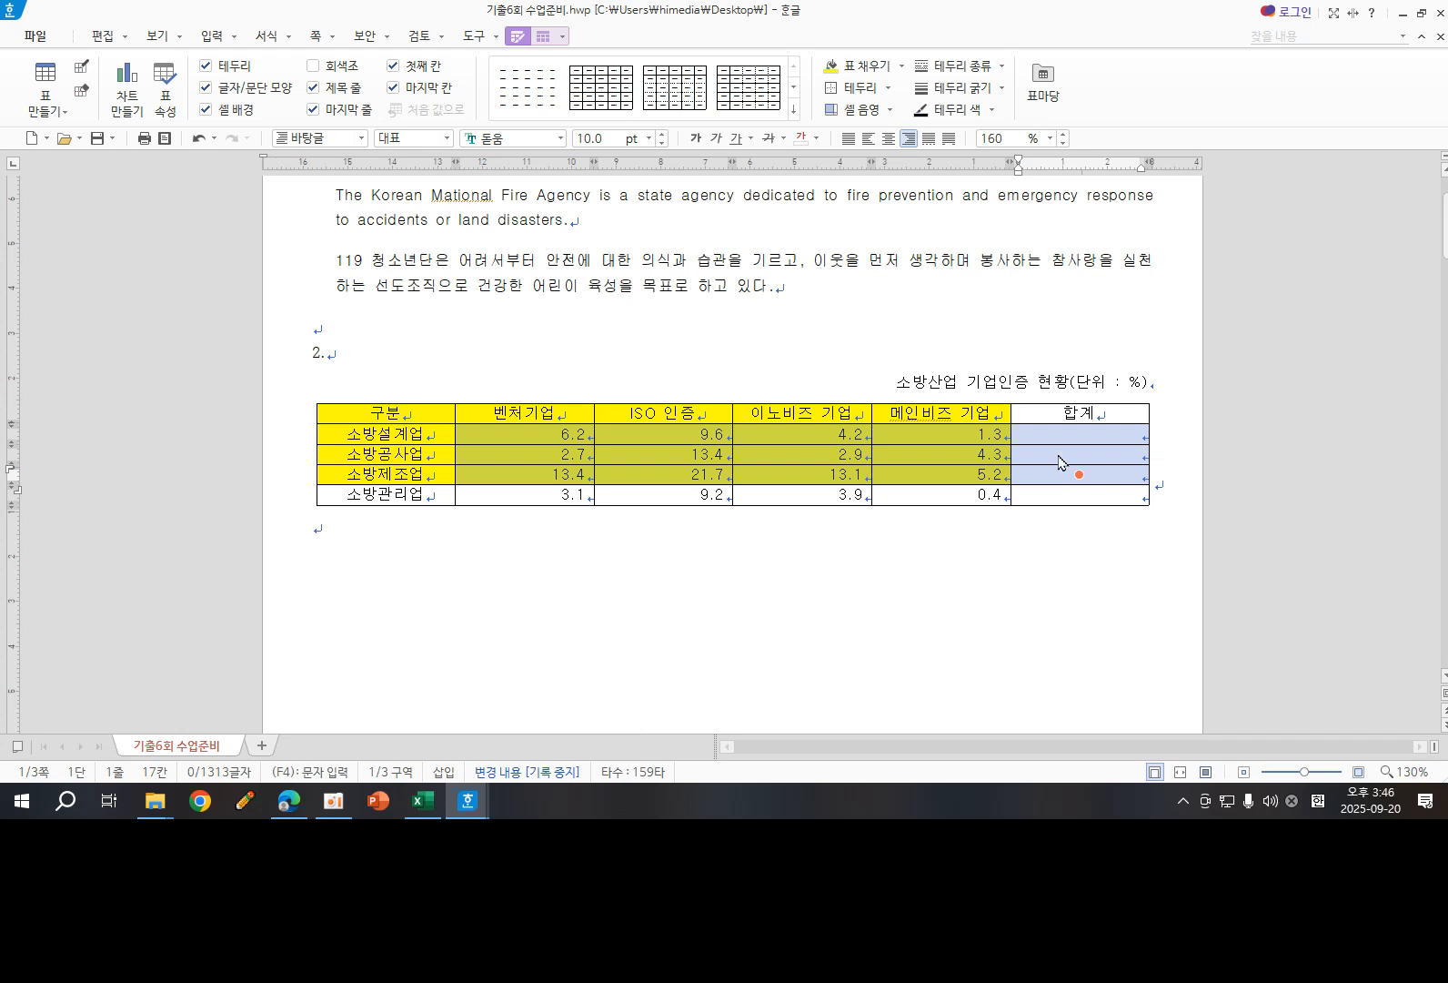
pyautogui.rightClick(1059, 457)
pyautogui.moveTo(1157, 745)
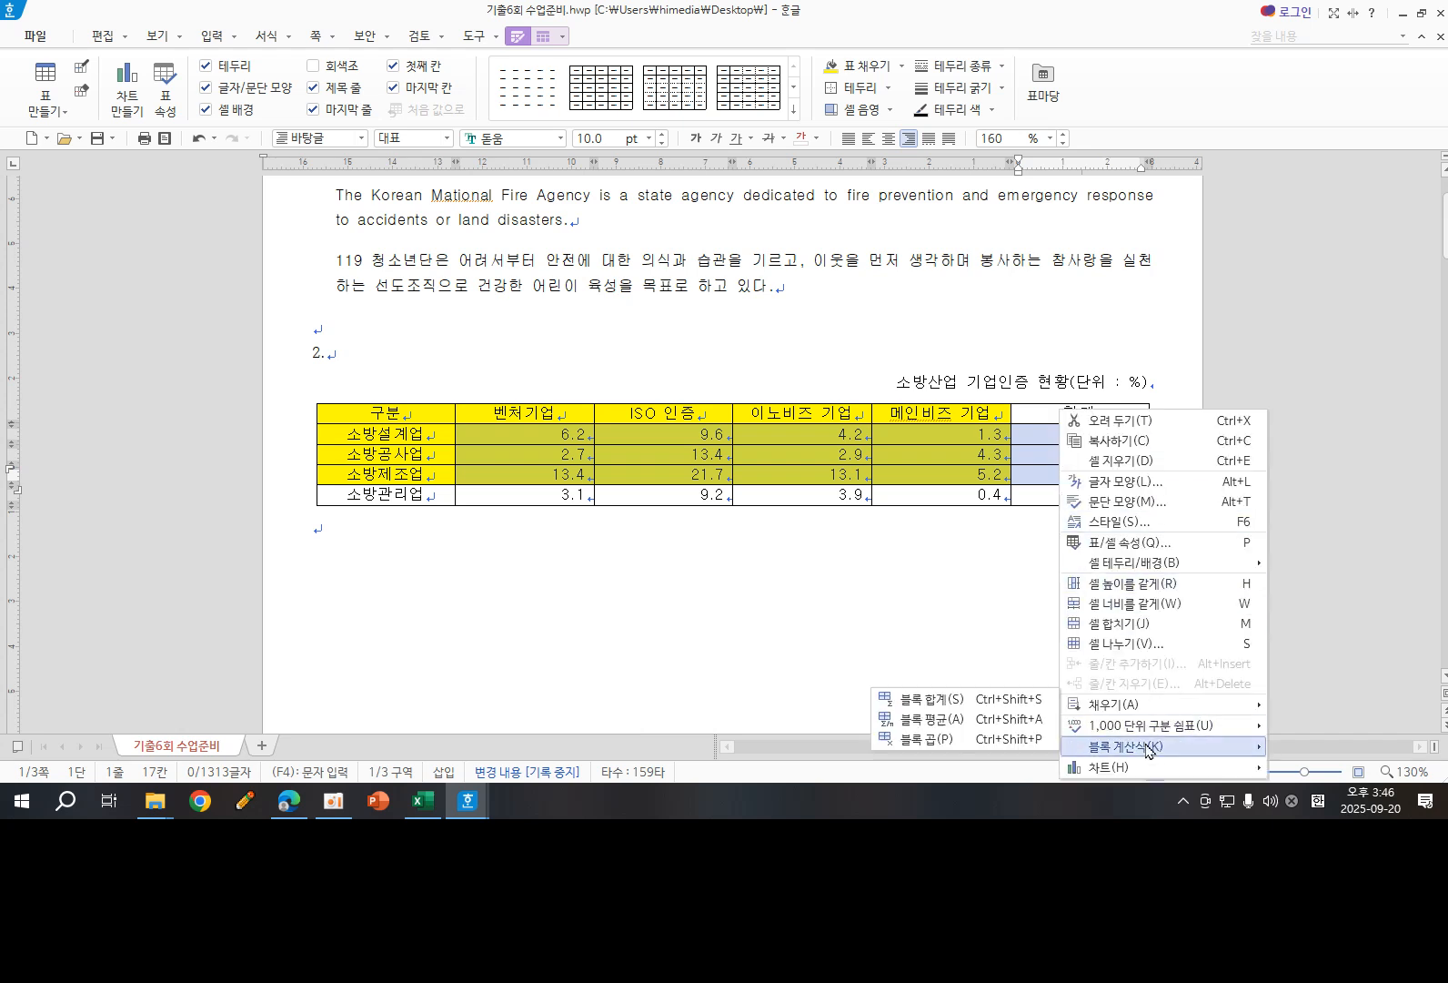
pyautogui.click(943, 696)
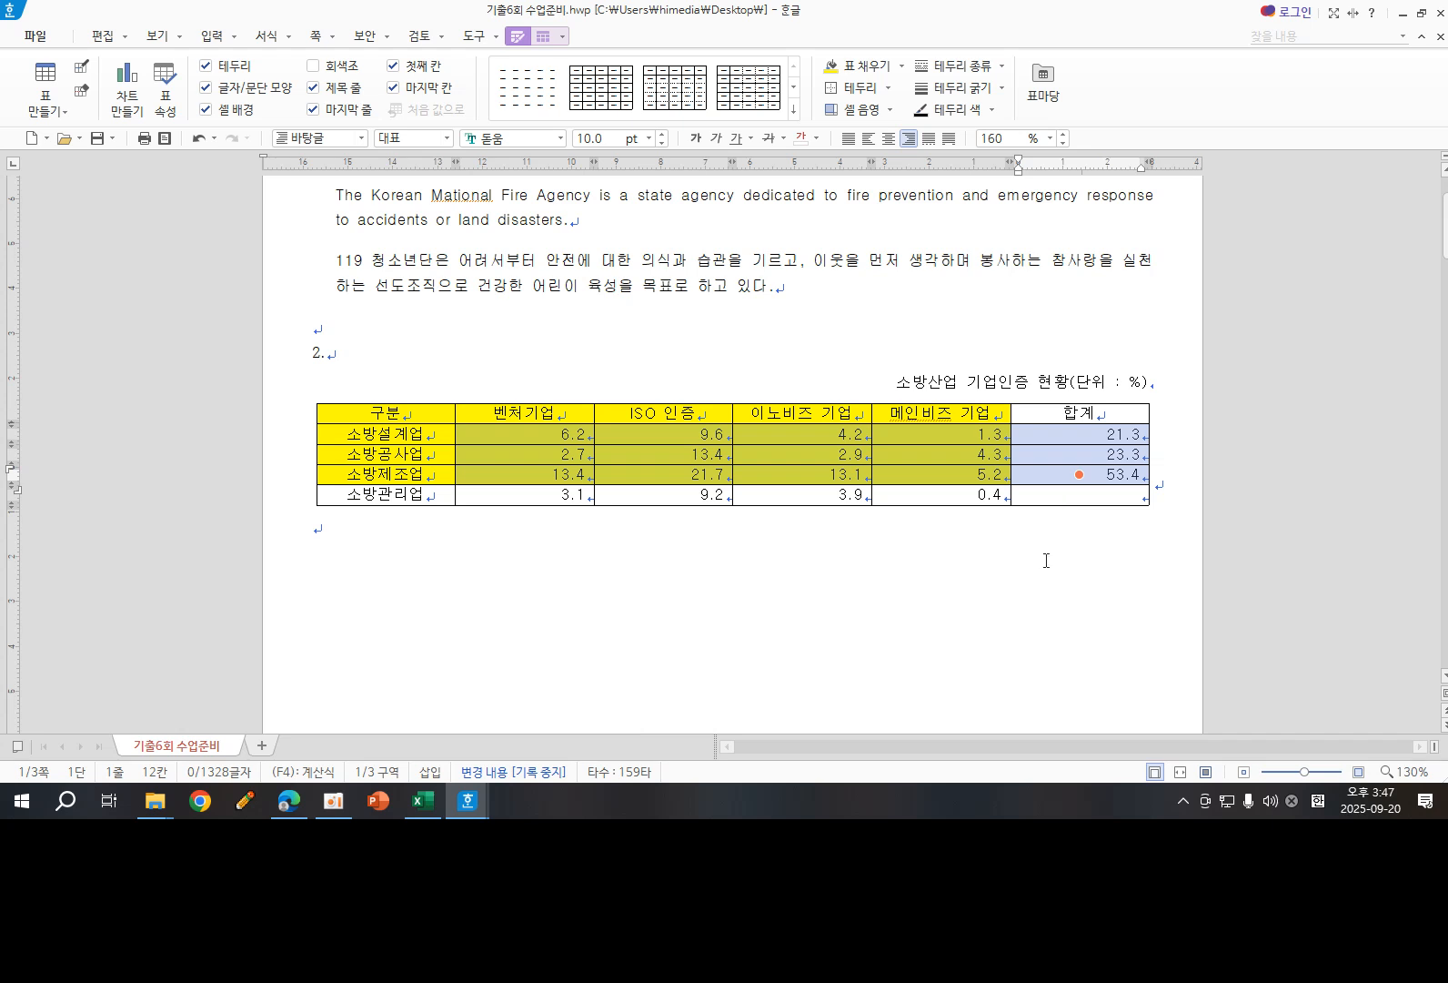
pyautogui.click(953, 604)
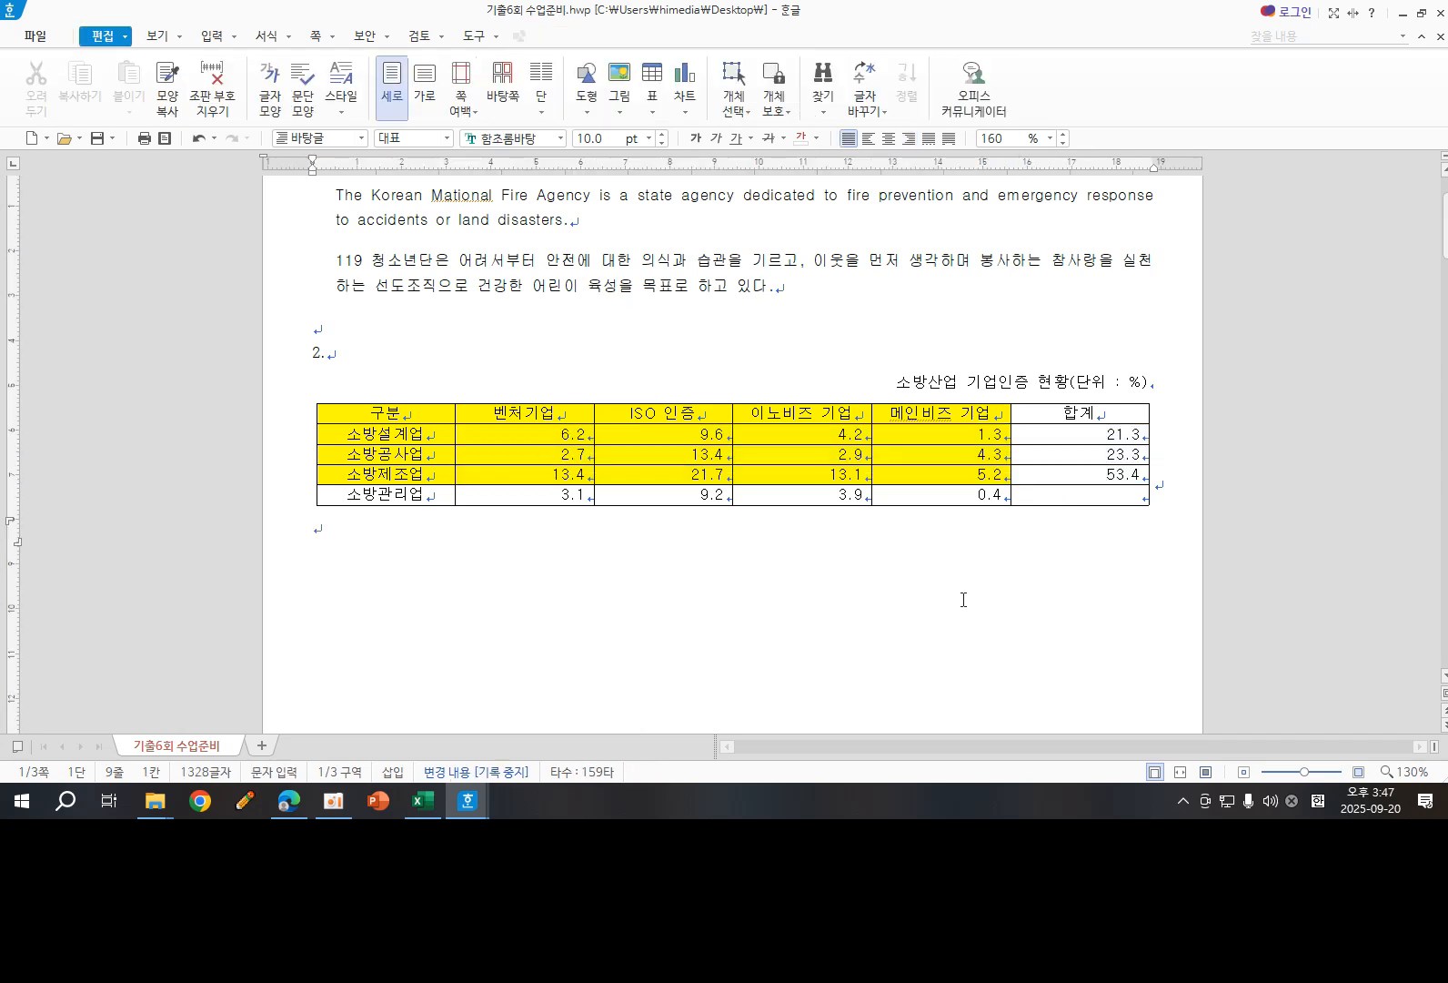
# - Add both crossing diagonal lines to the empty 합계 cell in the 소방관리업 row
pyautogui.click(1048, 491)
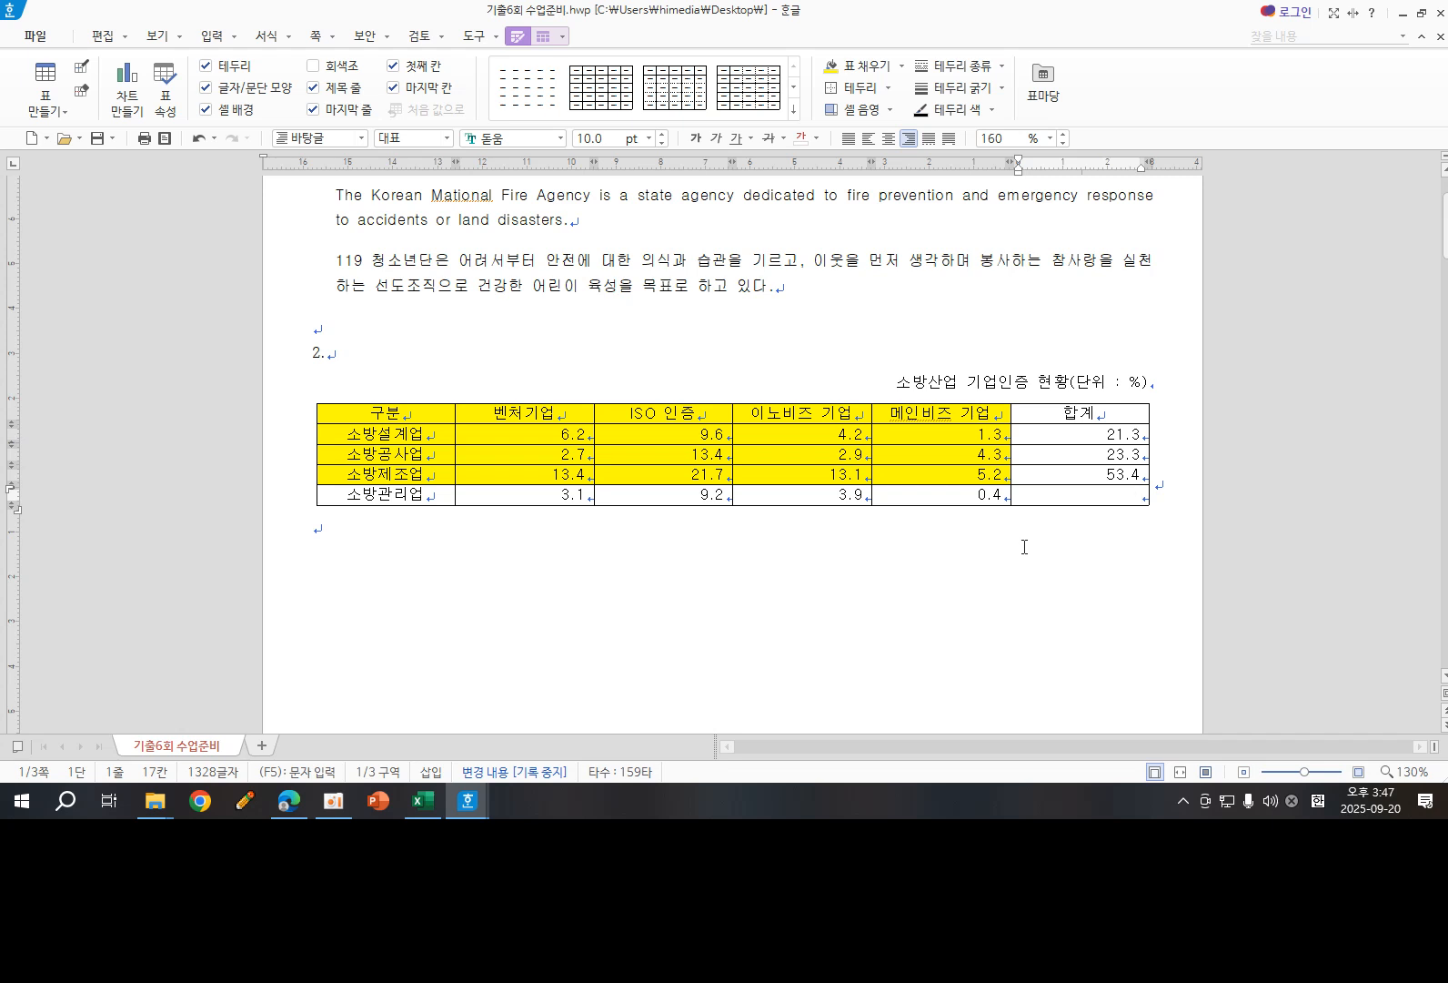
pyautogui.press('F5')
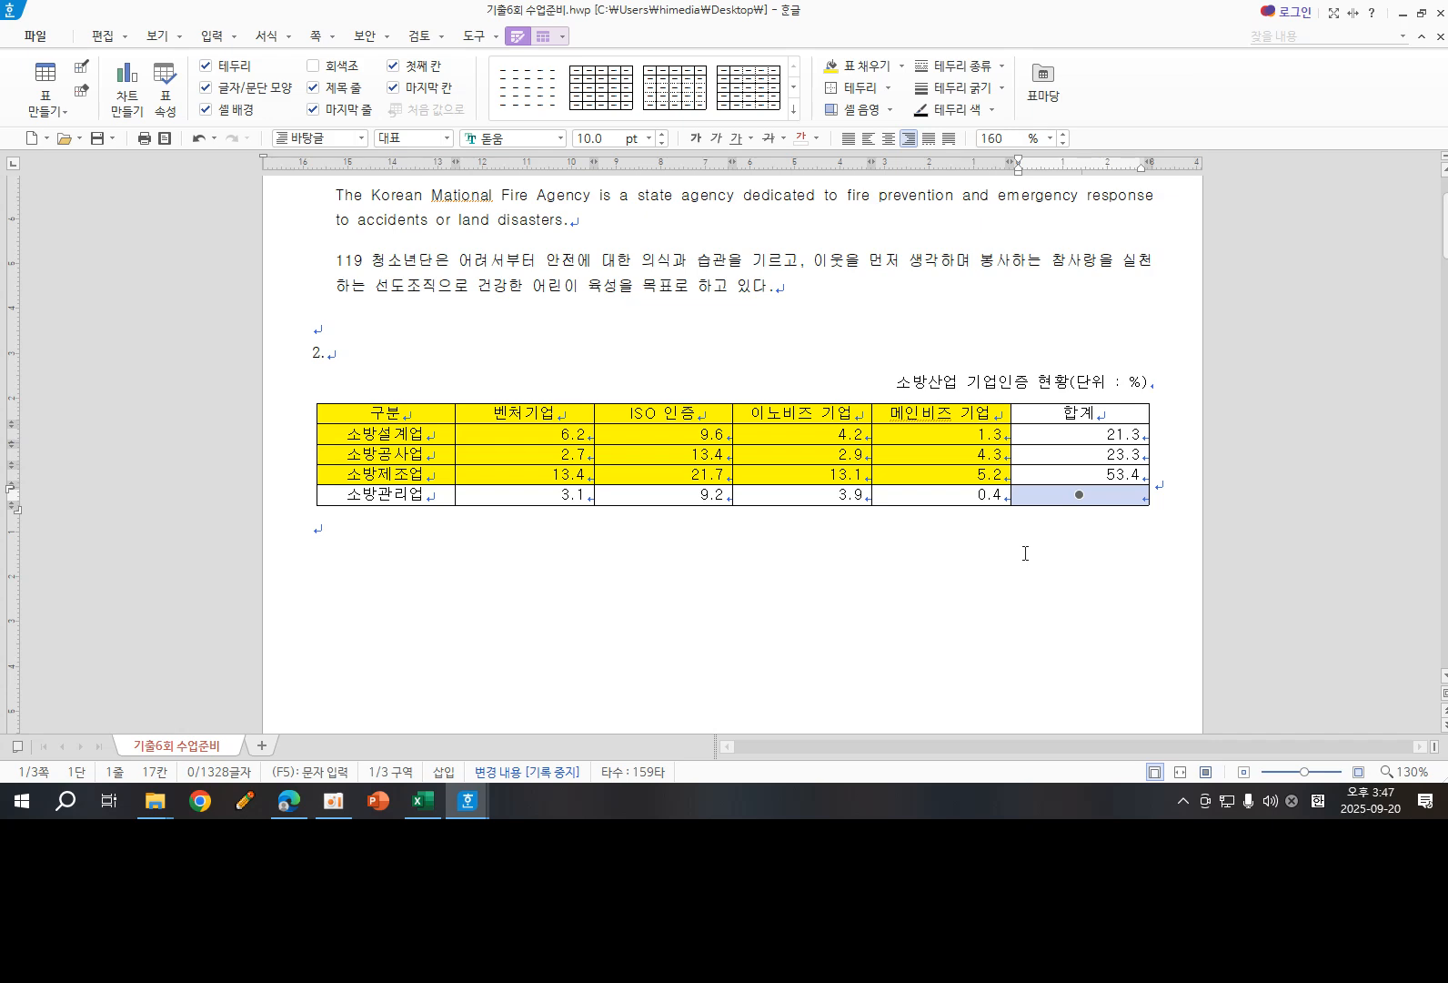
pyautogui.press('l')
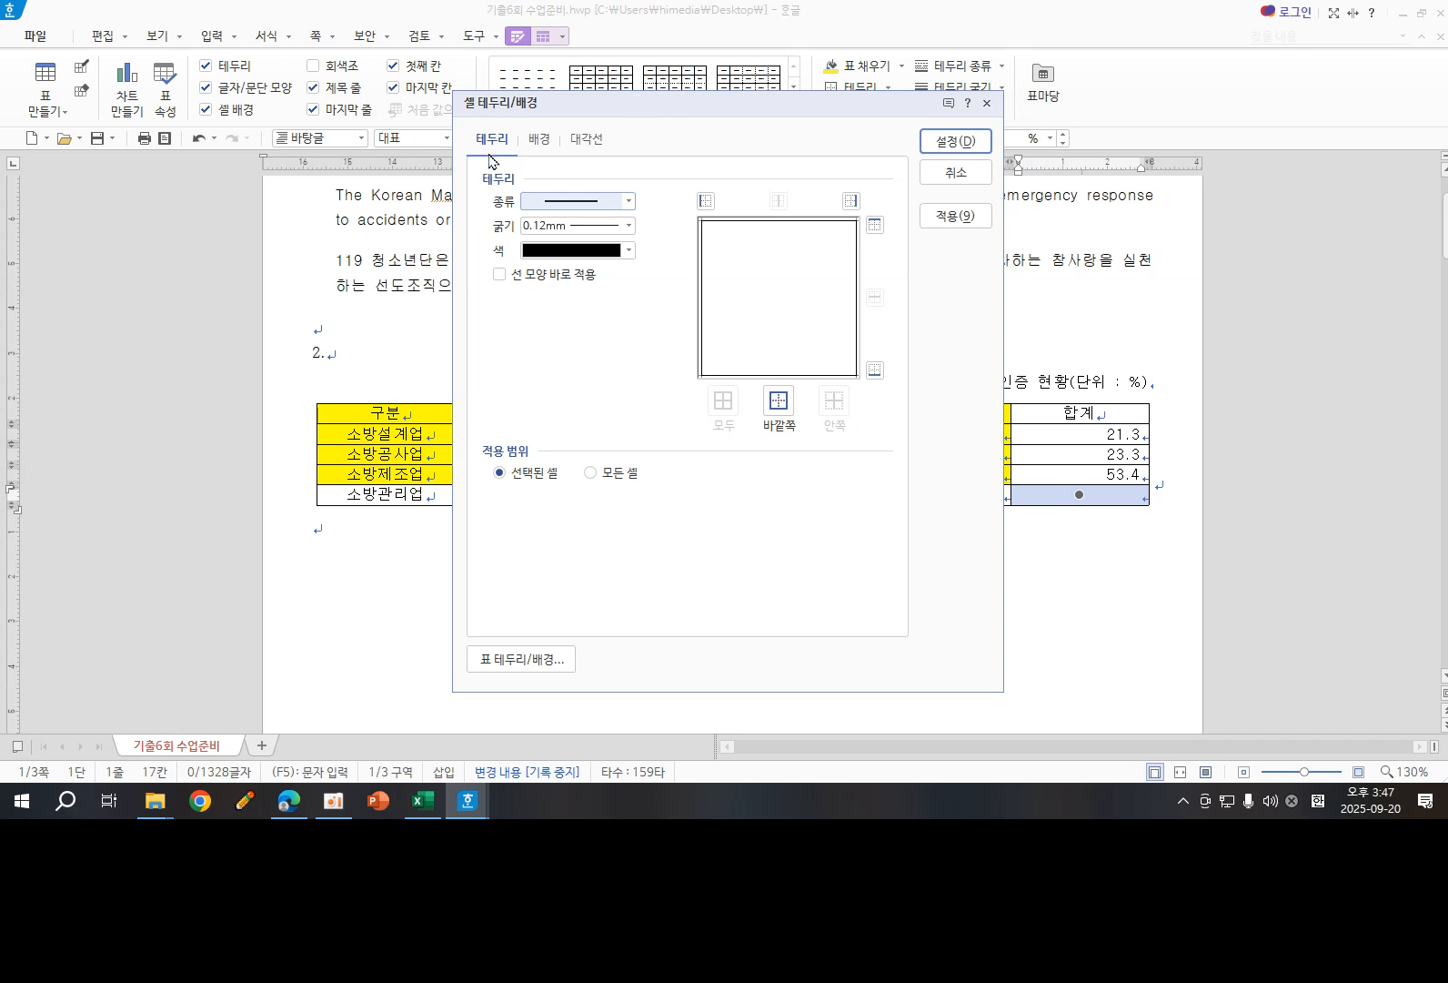
pyautogui.click(590, 140)
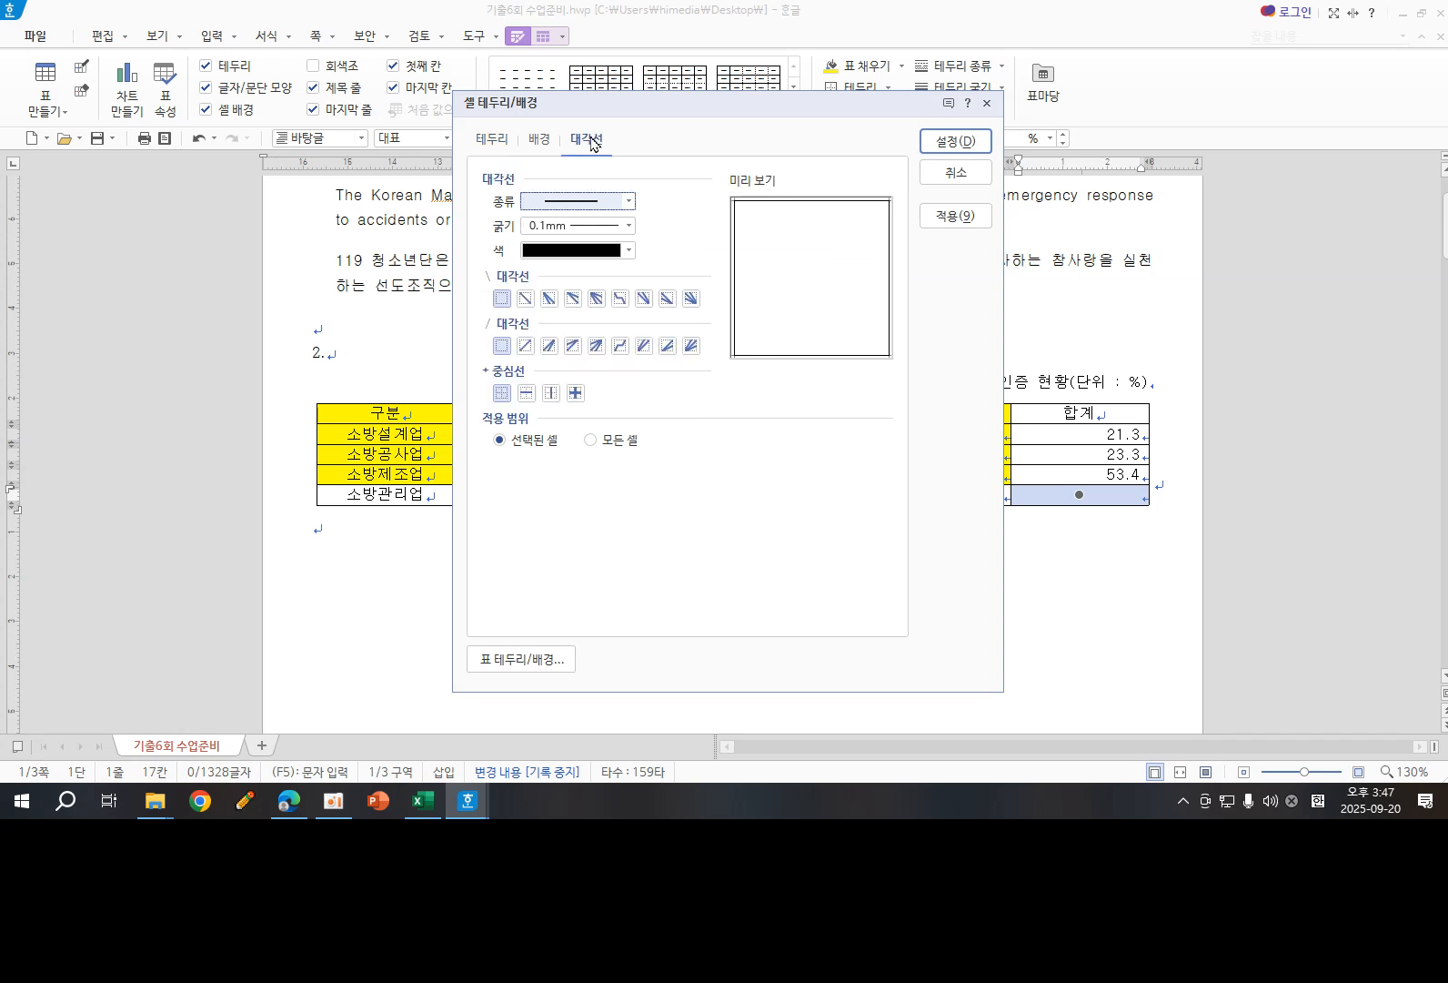
pyautogui.click(525, 299)
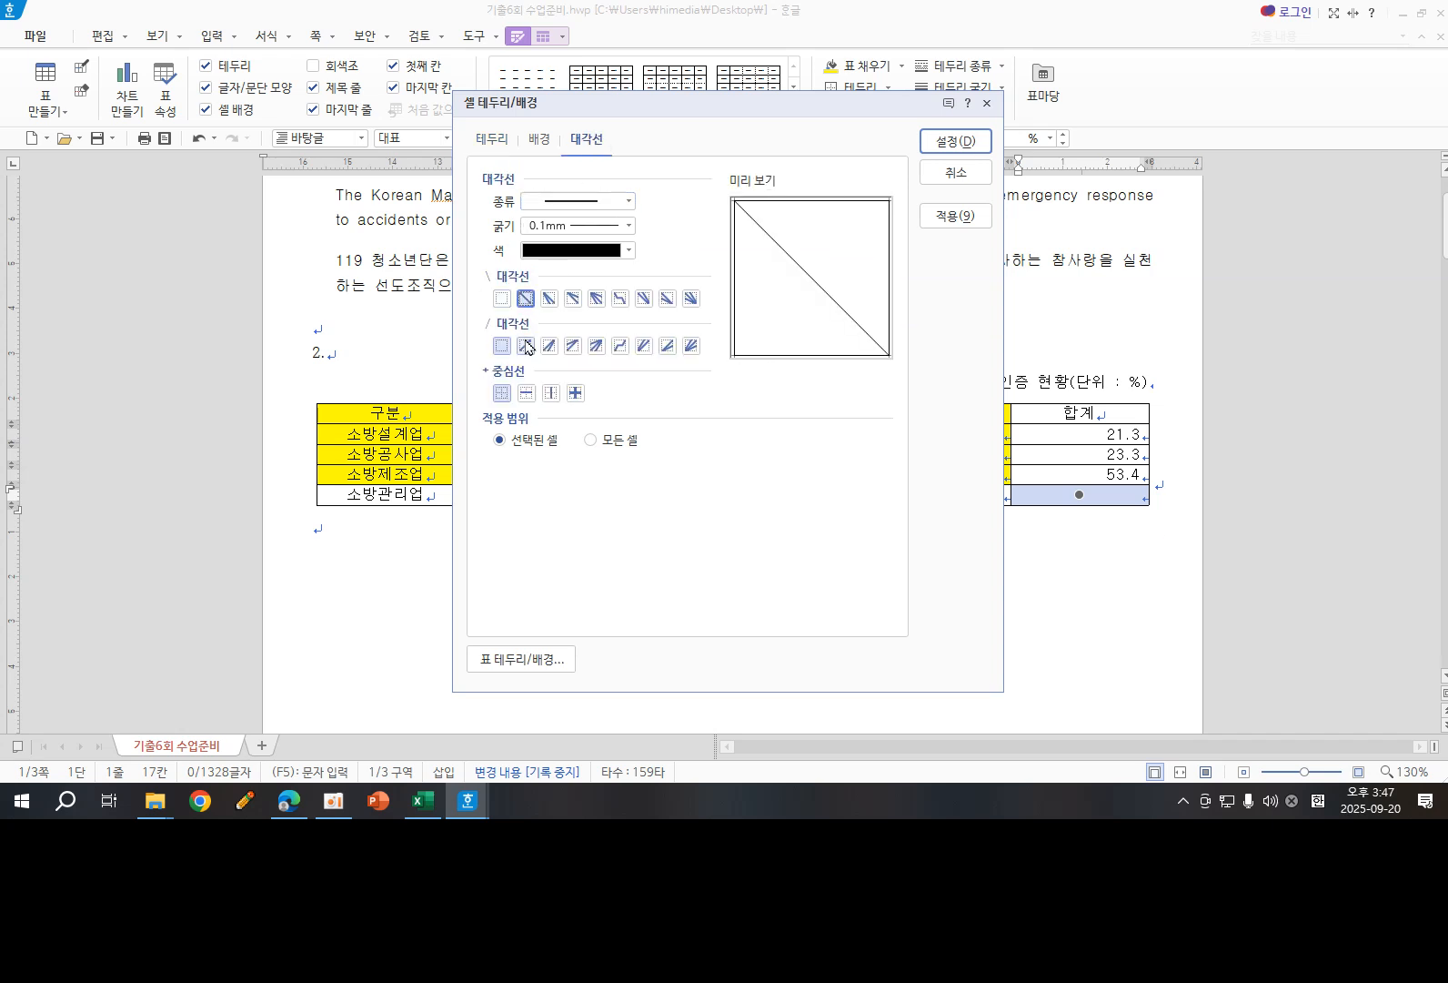
pyautogui.click(525, 346)
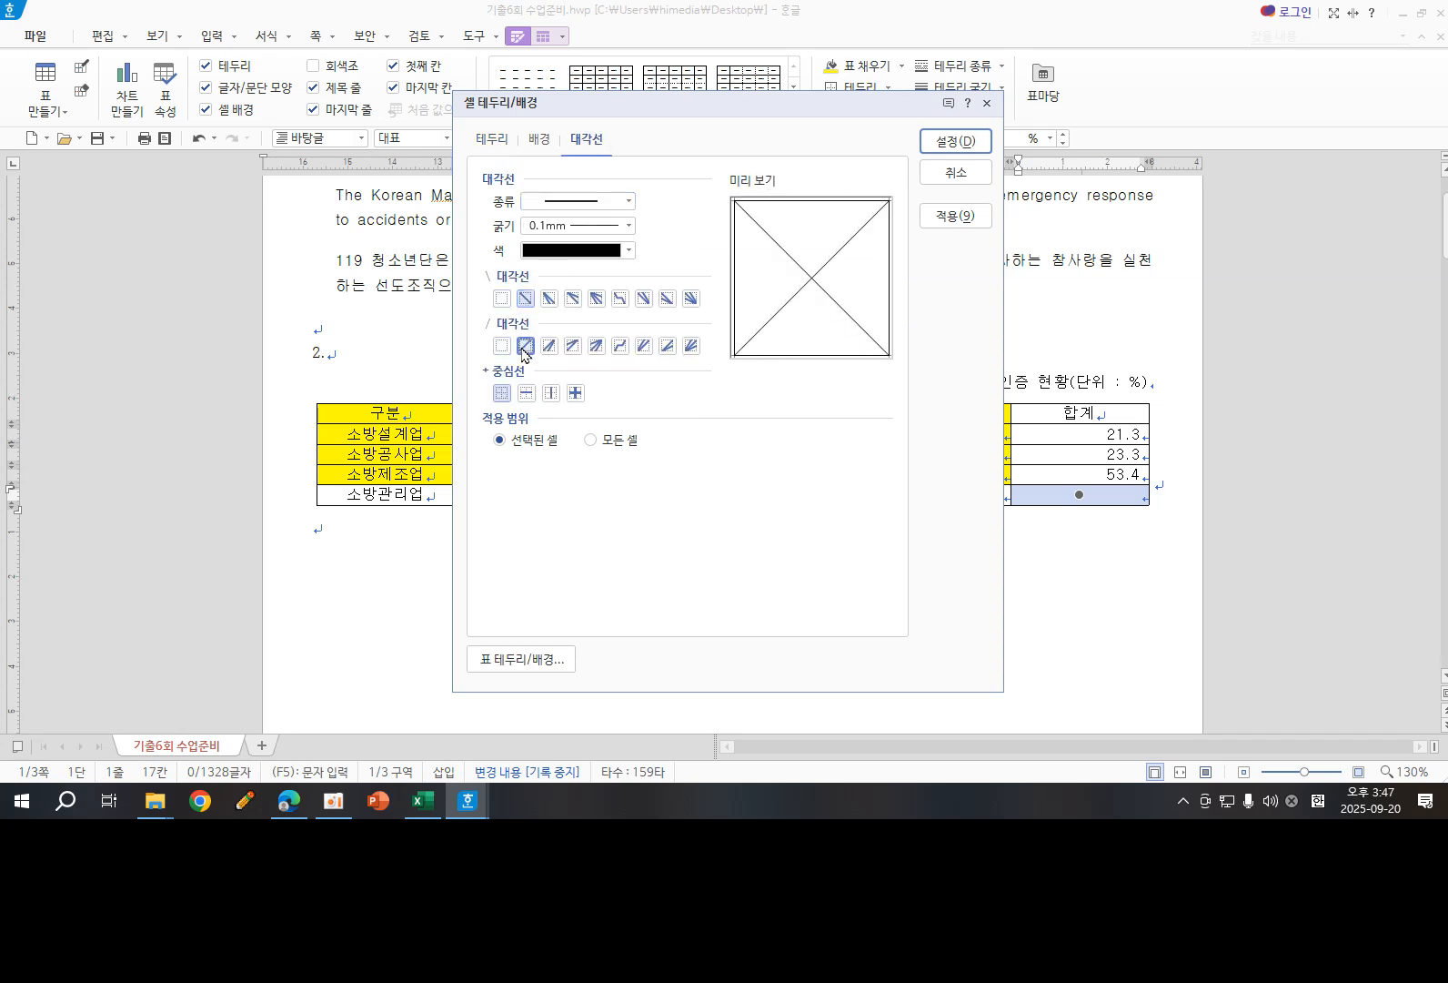
pyautogui.click(956, 141)
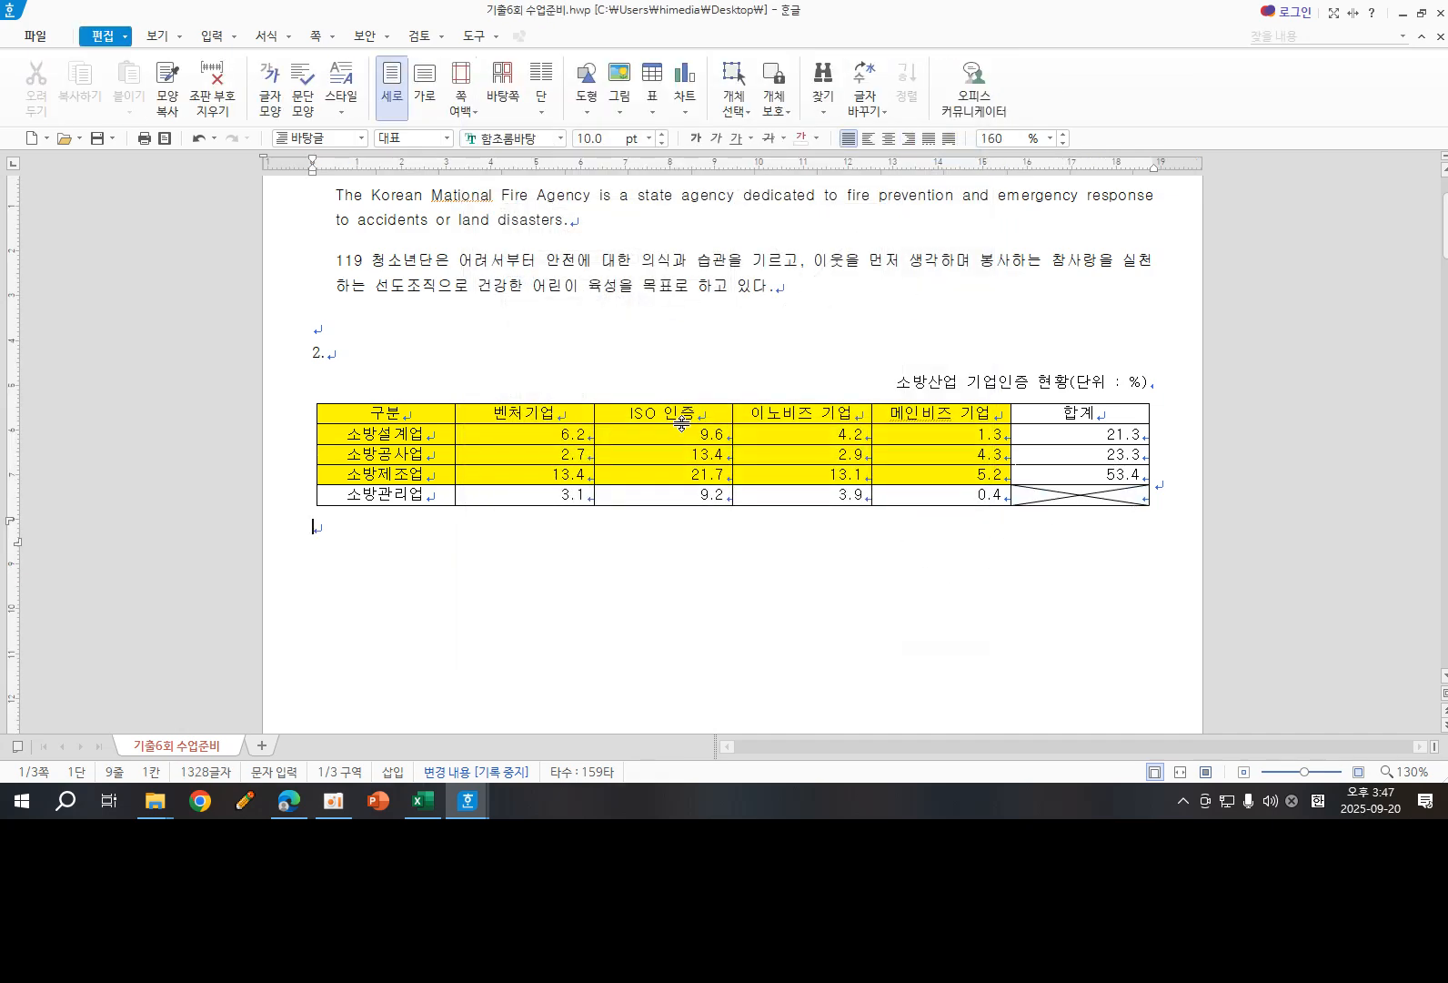
pyautogui.moveTo(417, 417); pyautogui.dragTo(1185, 435)
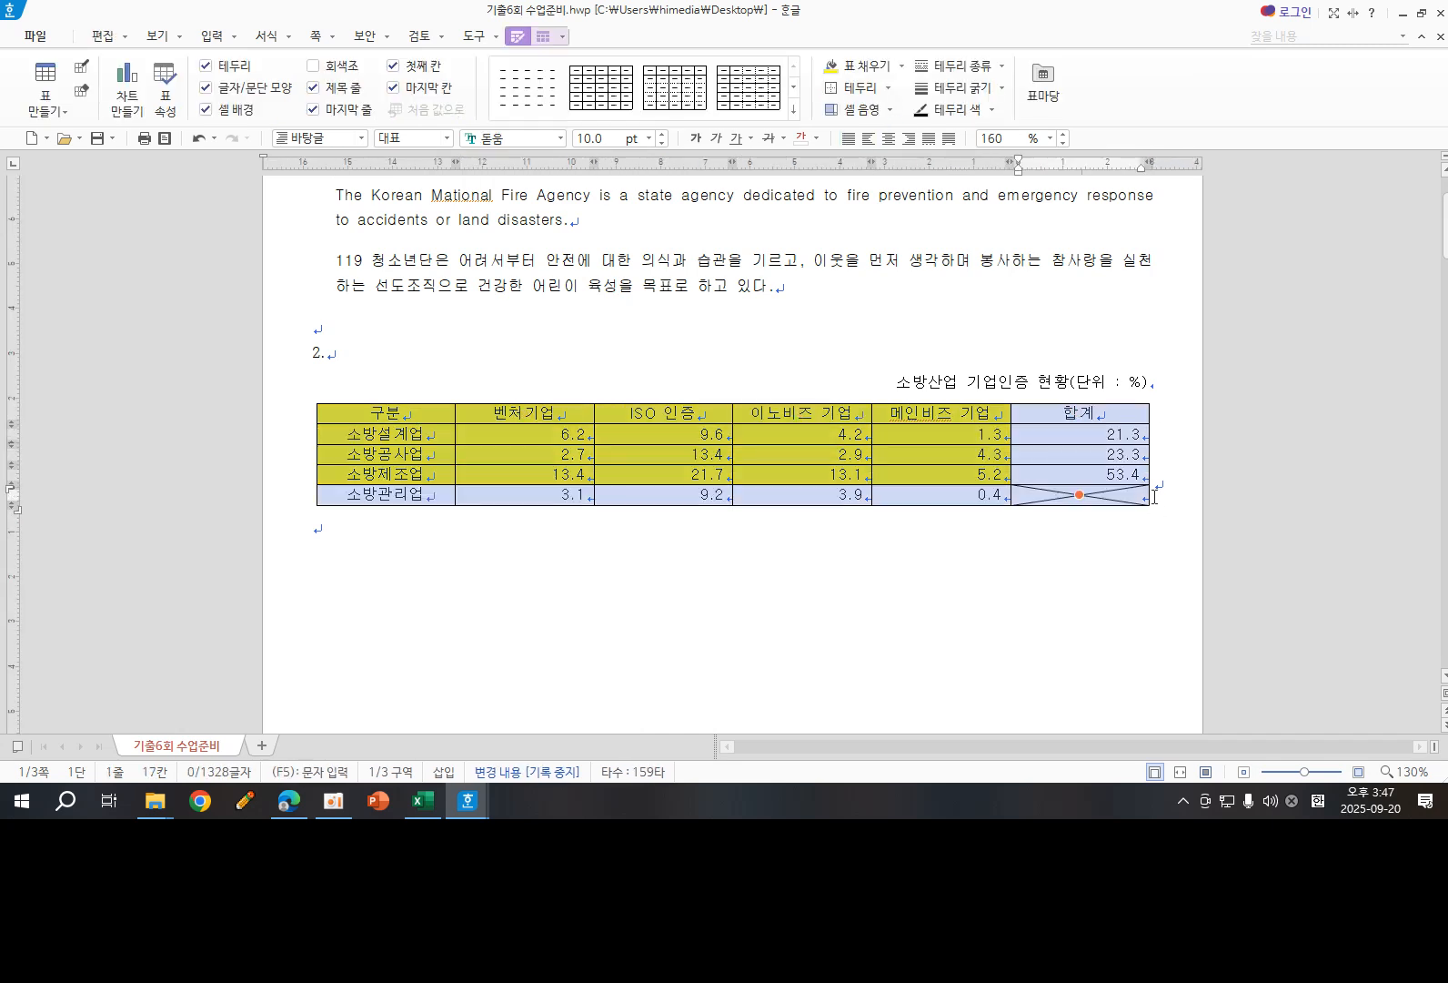
pyautogui.moveTo(417, 414); pyautogui.dragTo(1083, 409)
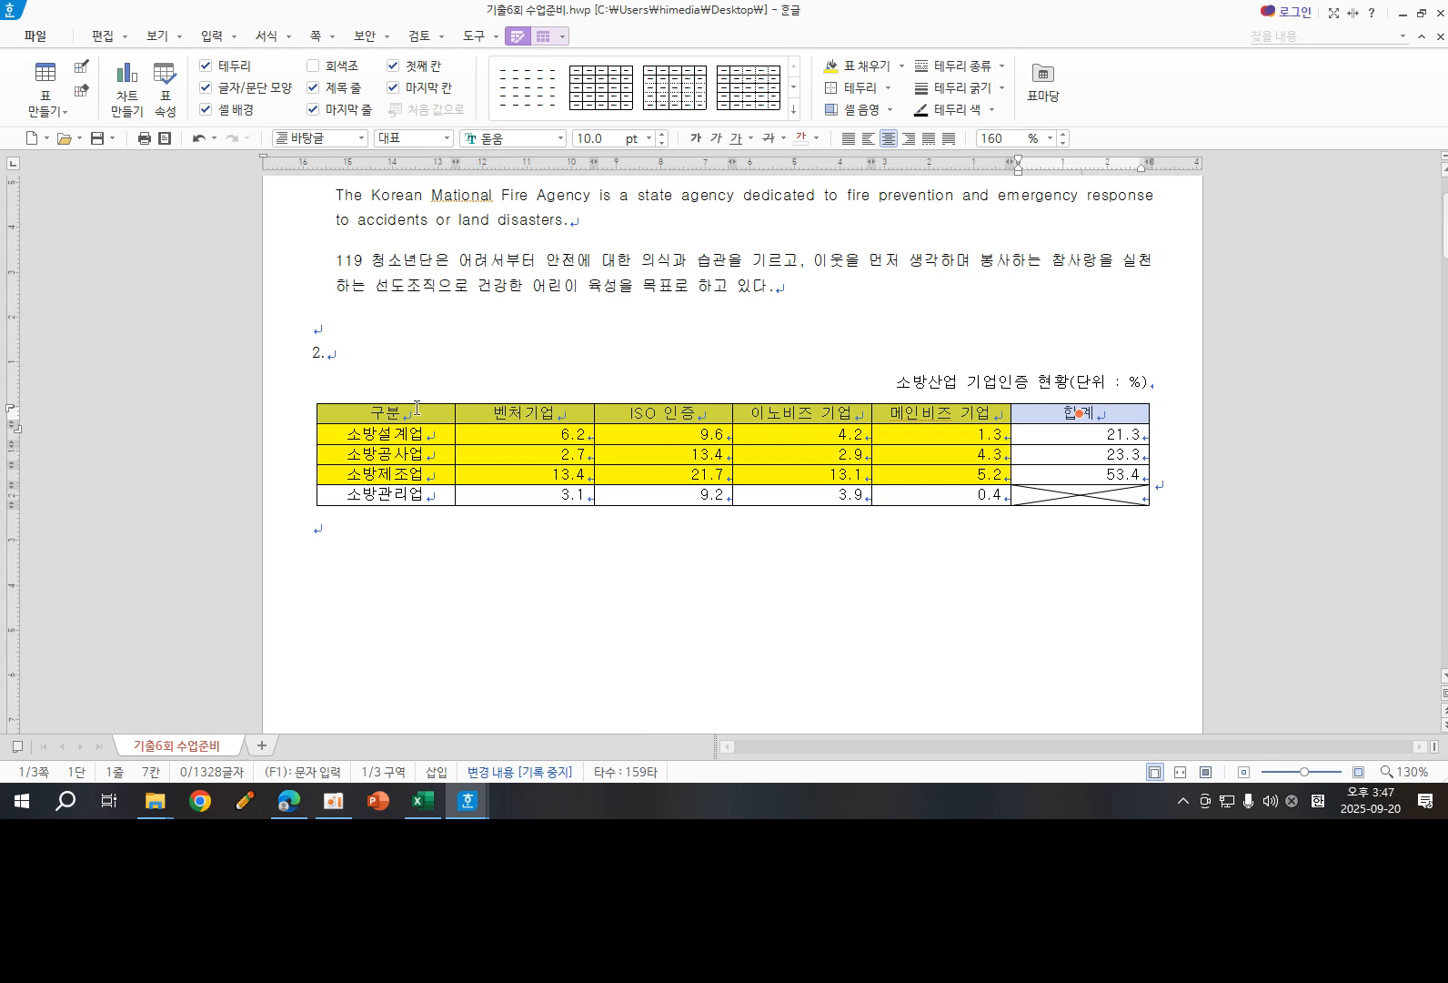
pyautogui.moveTo(417, 414); pyautogui.dragTo(418, 500)
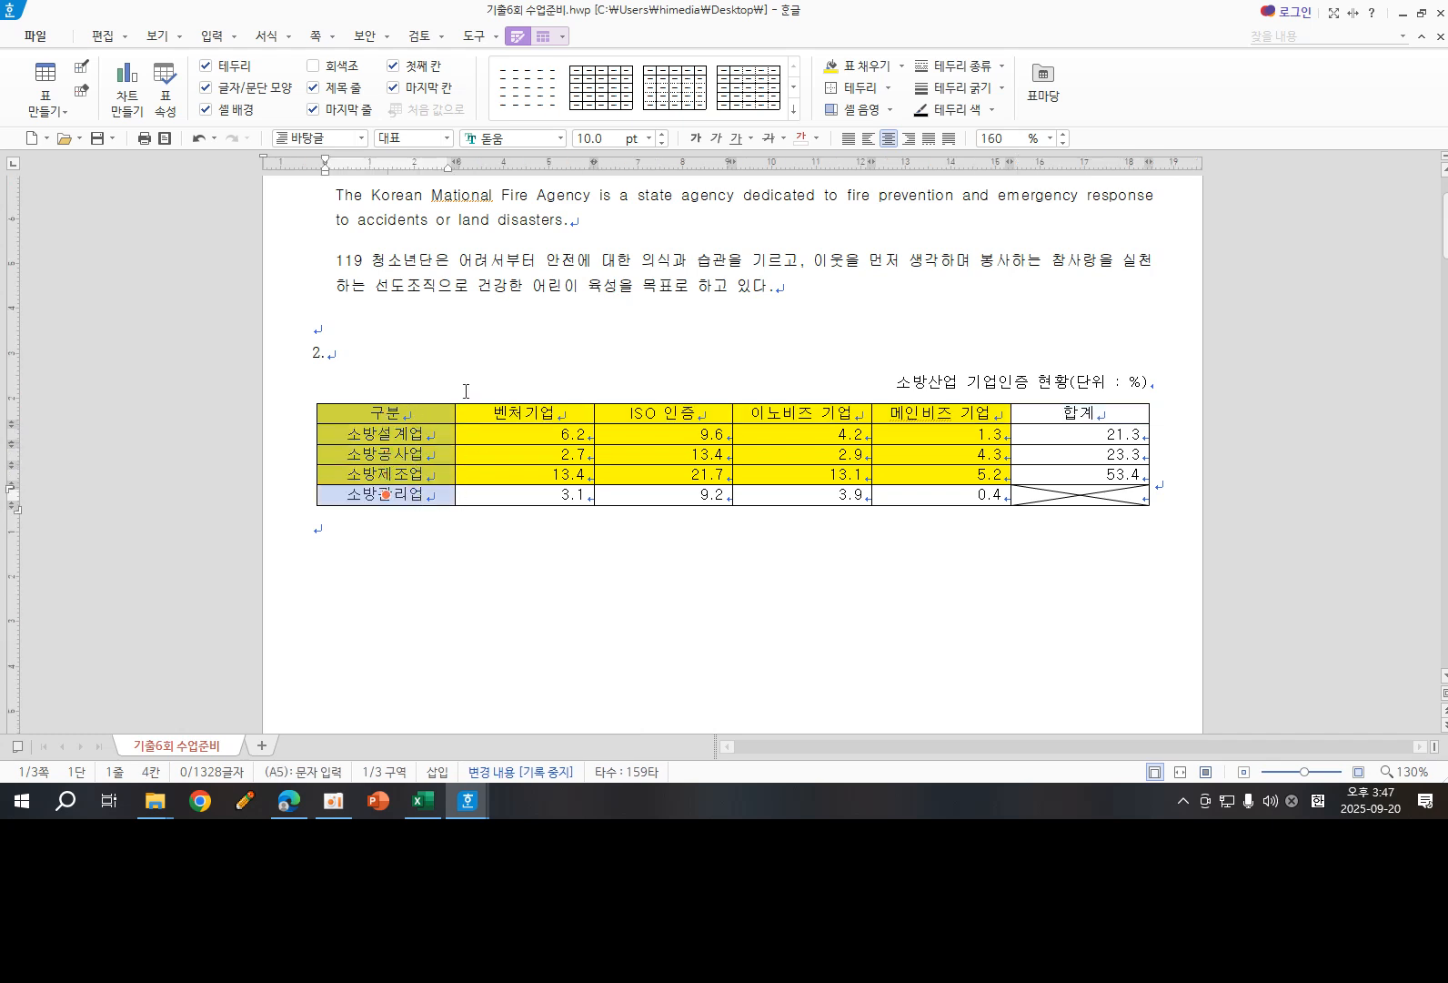
pyautogui.click(635, 578)
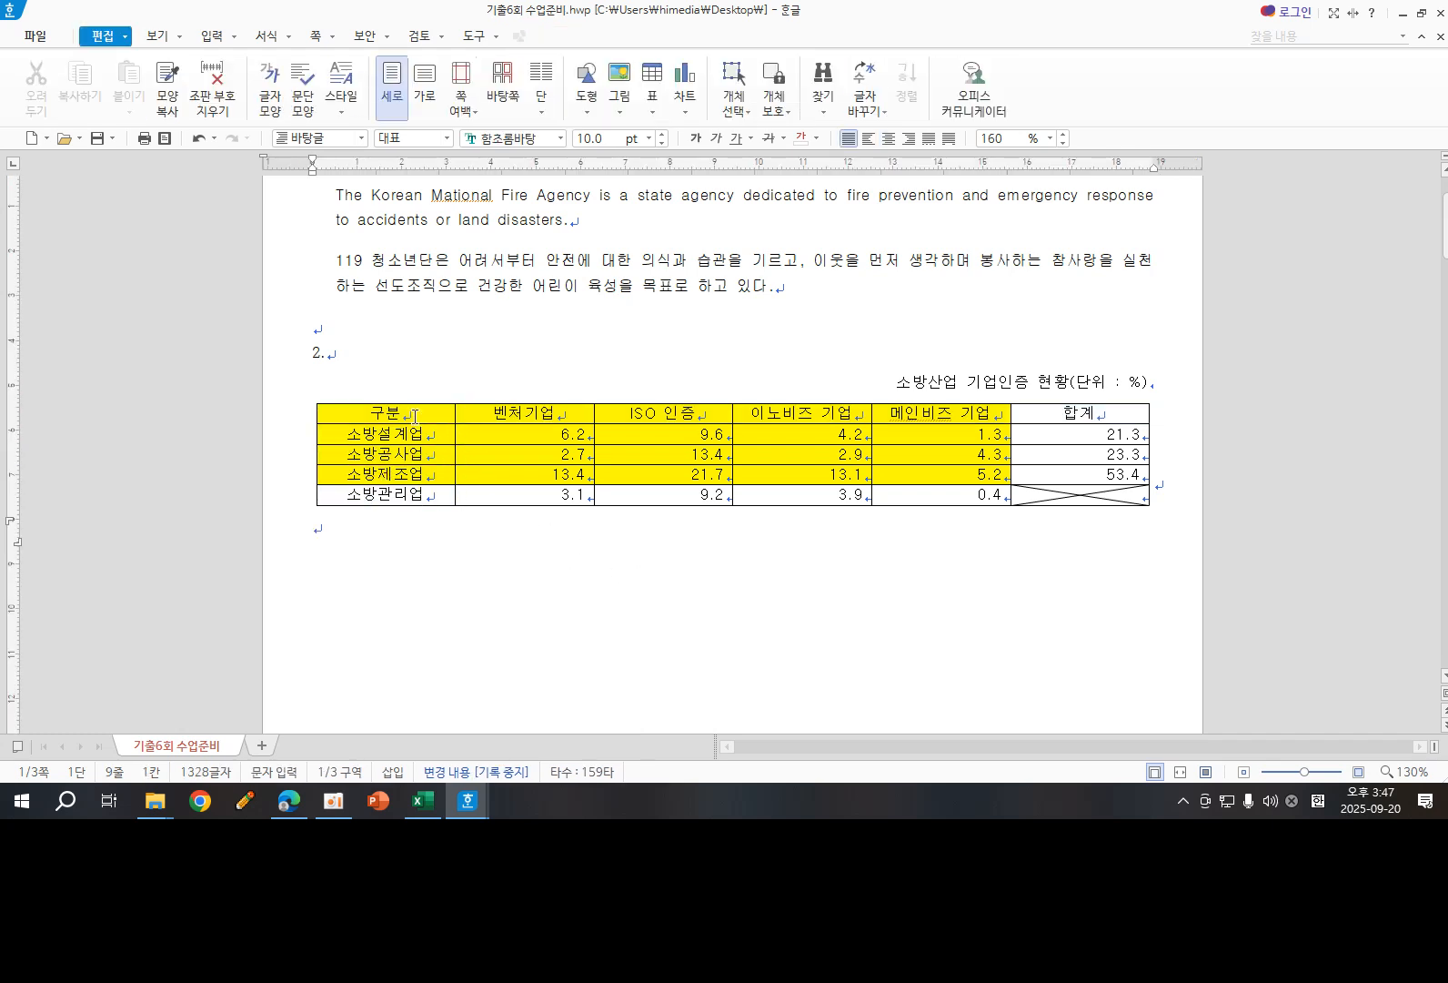
# - Apply a 0.5 mm double-line border to the outside edges of the whole table
pyautogui.moveTo(414, 416); pyautogui.dragTo(1071, 518)
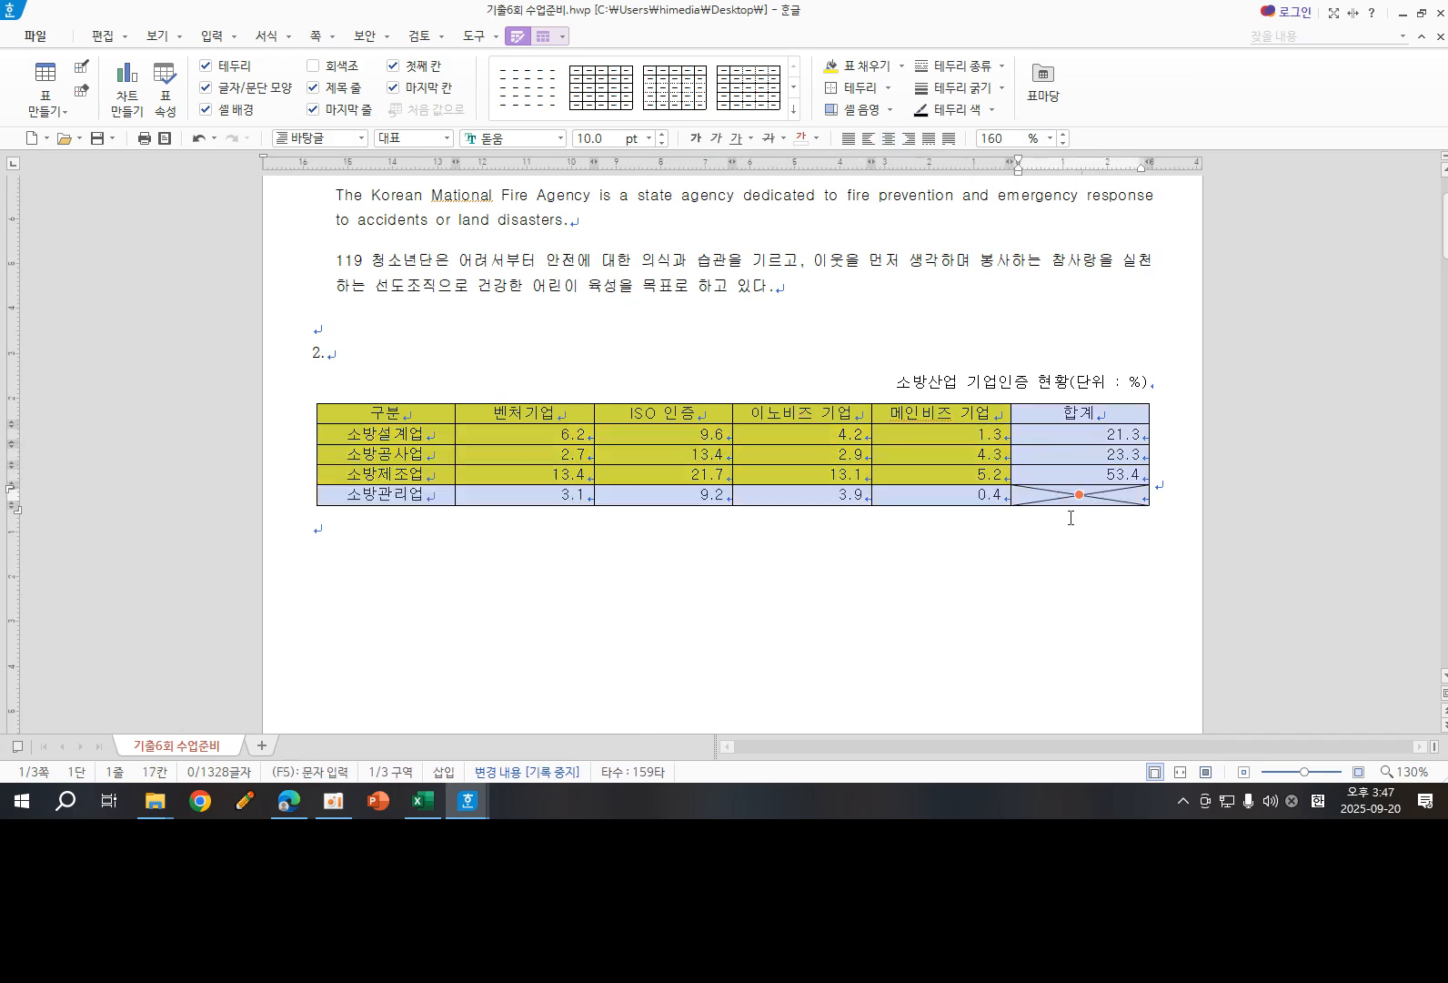
pyautogui.press('l')
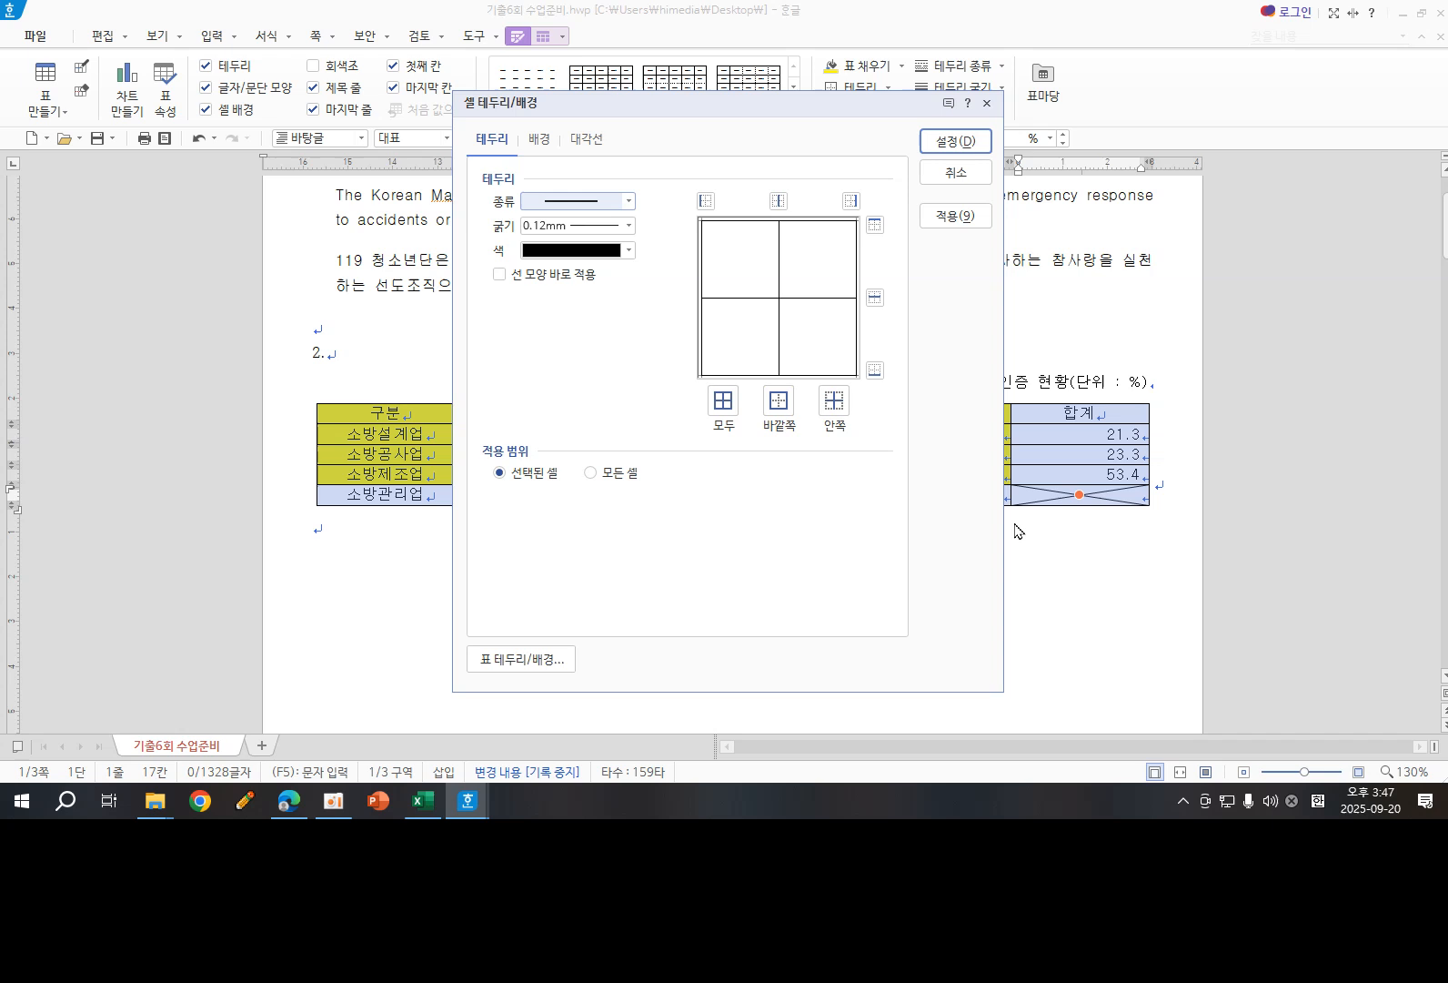
pyautogui.click(628, 201)
pyautogui.click(605, 345)
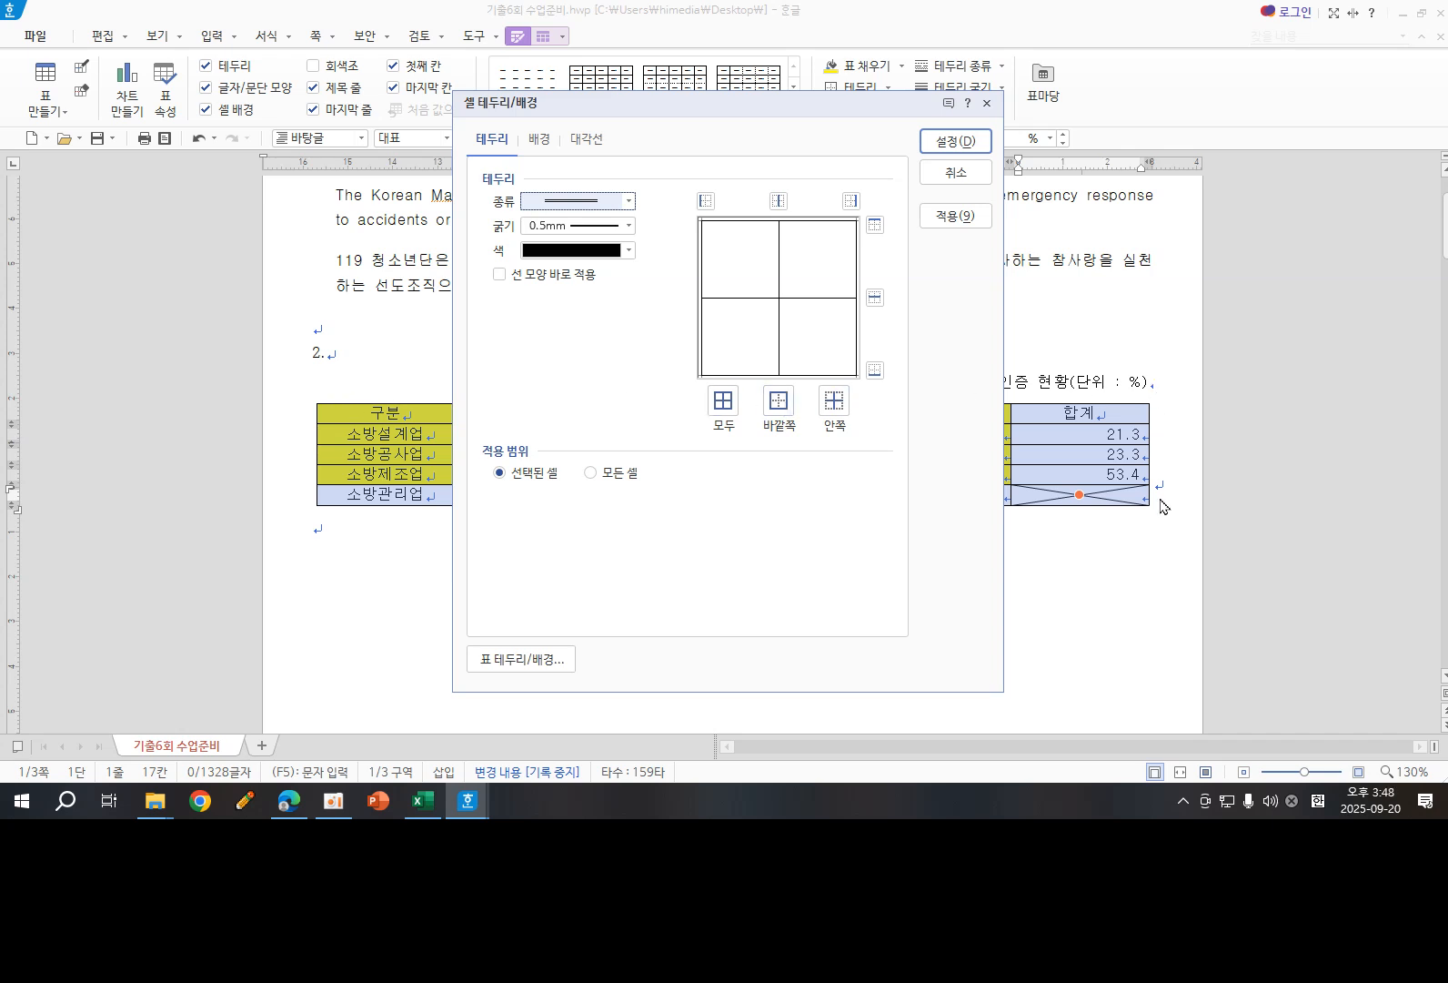
pyautogui.click(779, 405)
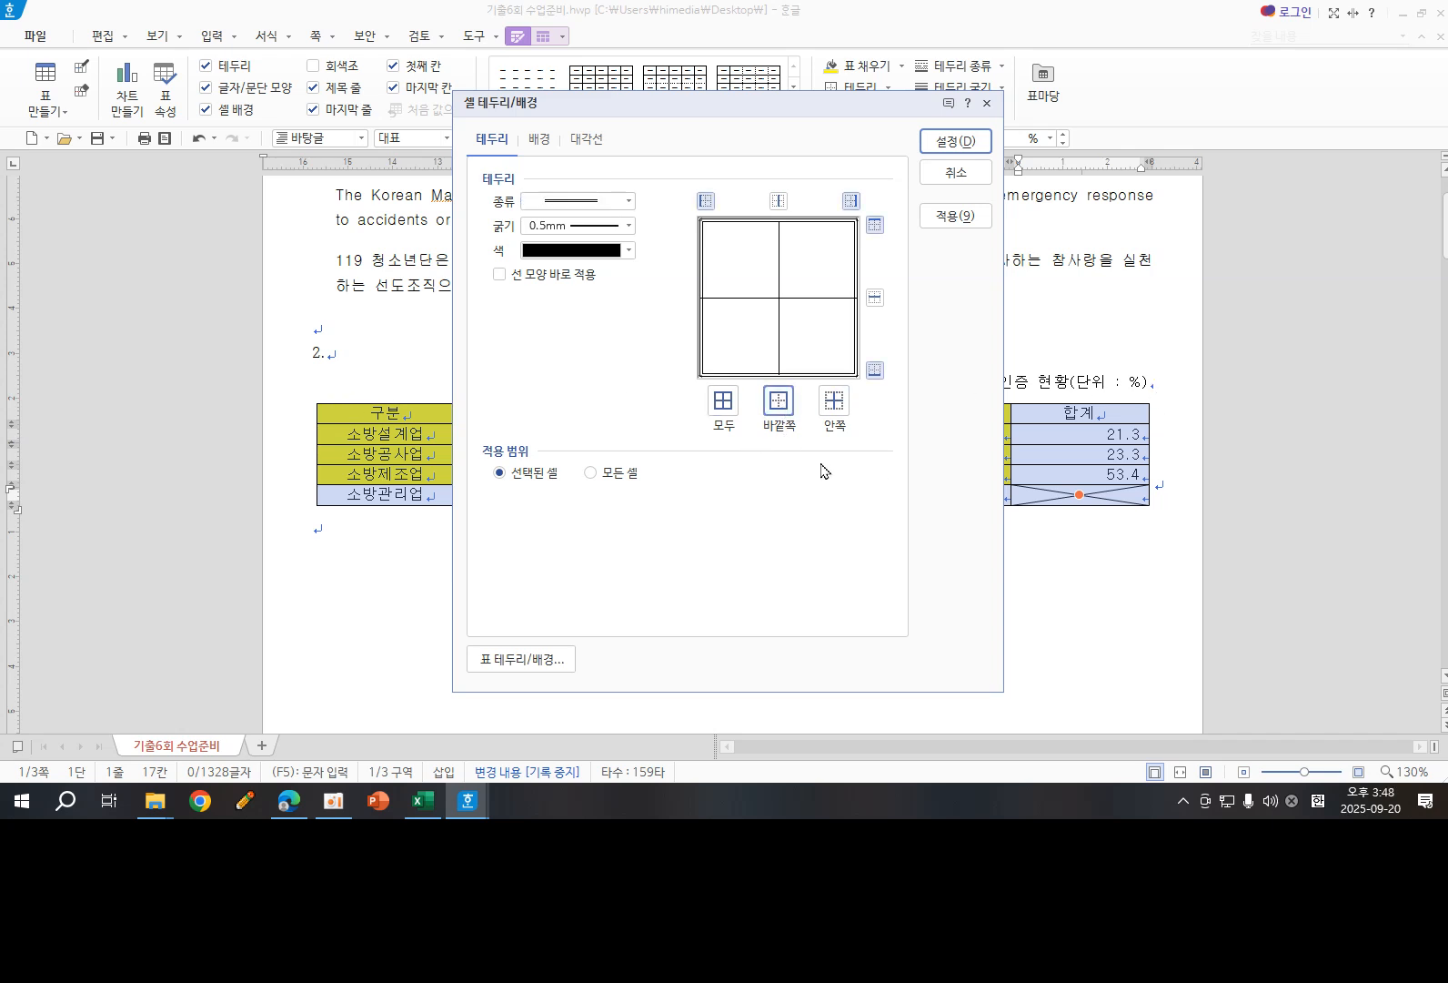
pyautogui.click(946, 143)
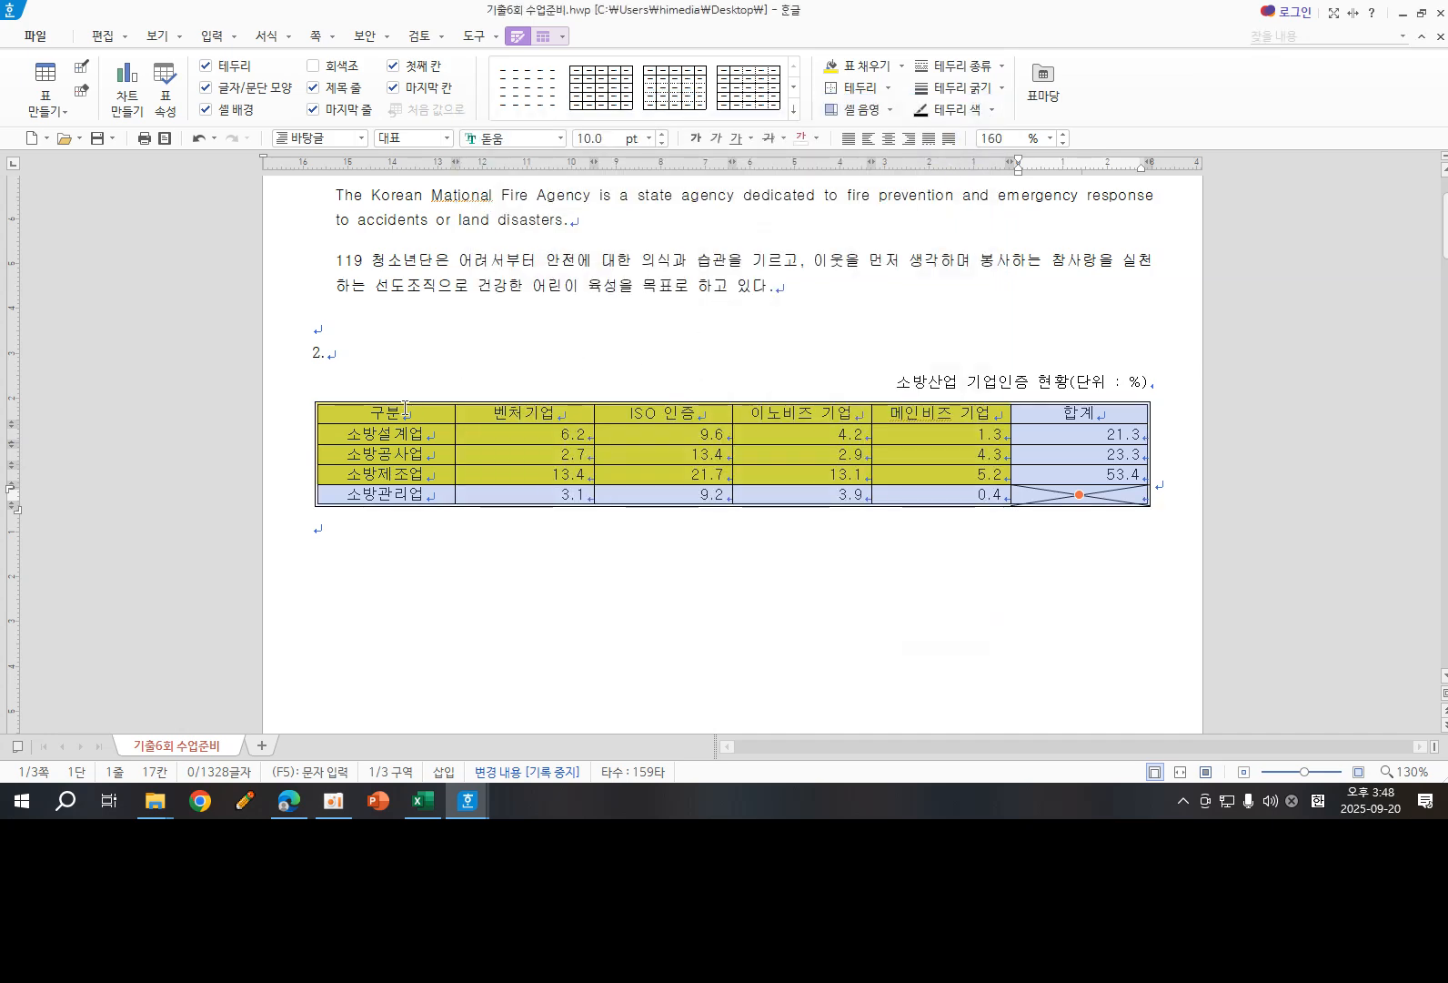
# - Apply a 0.5 mm double-line border to the right edge of the table's 구분 column, from the header down to 소방관리업
pyautogui.moveTo(407, 411); pyautogui.dragTo(386, 494)
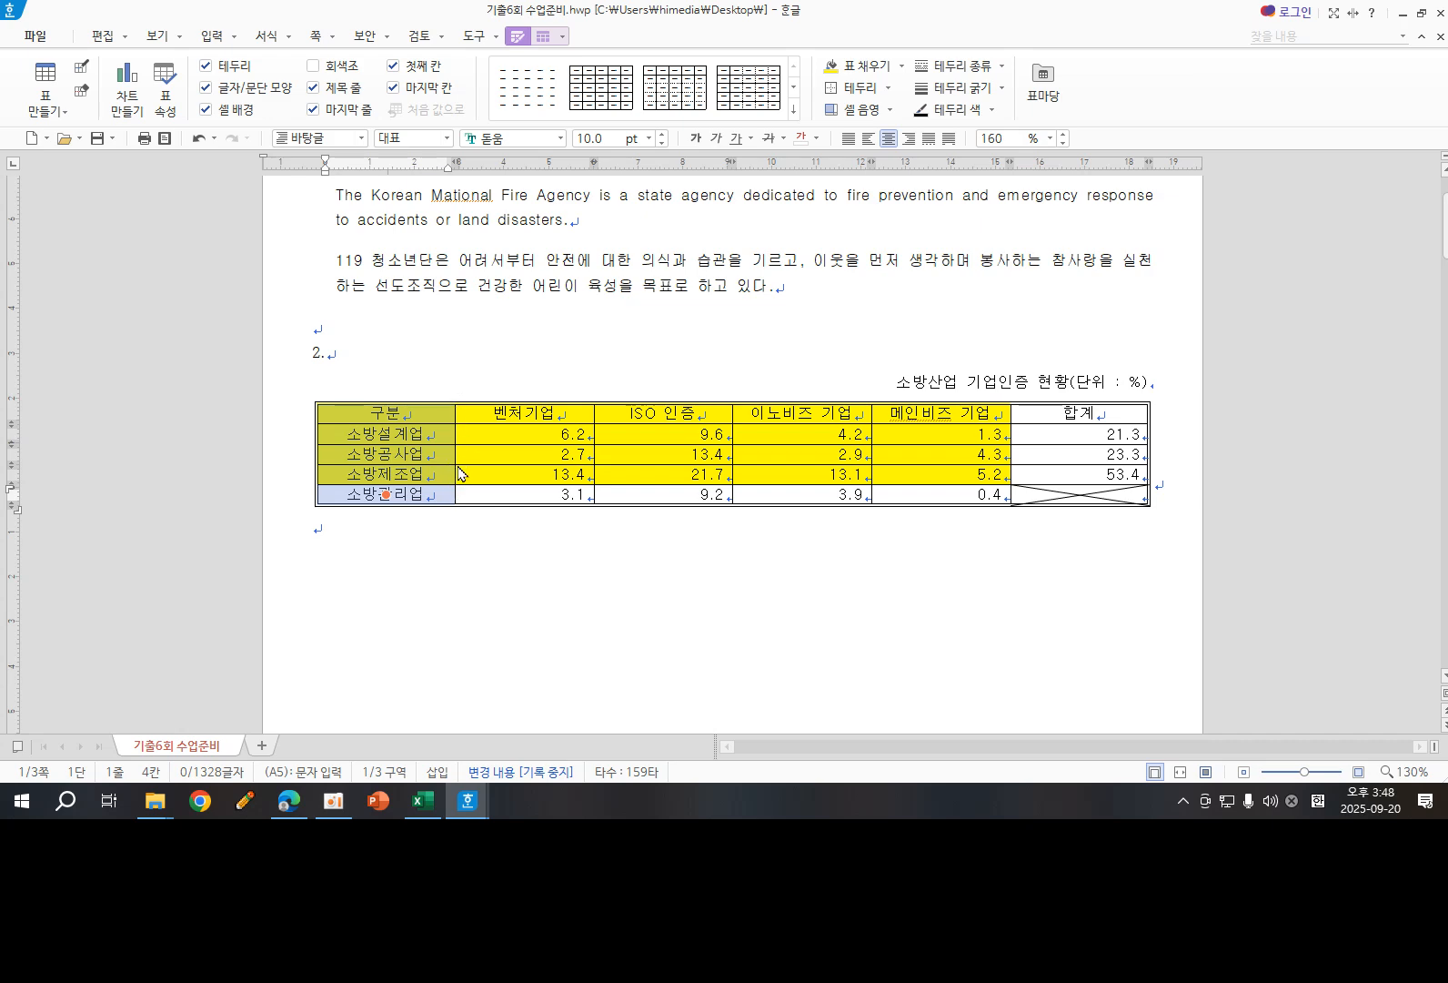
pyautogui.press('l')
pyautogui.click(627, 200)
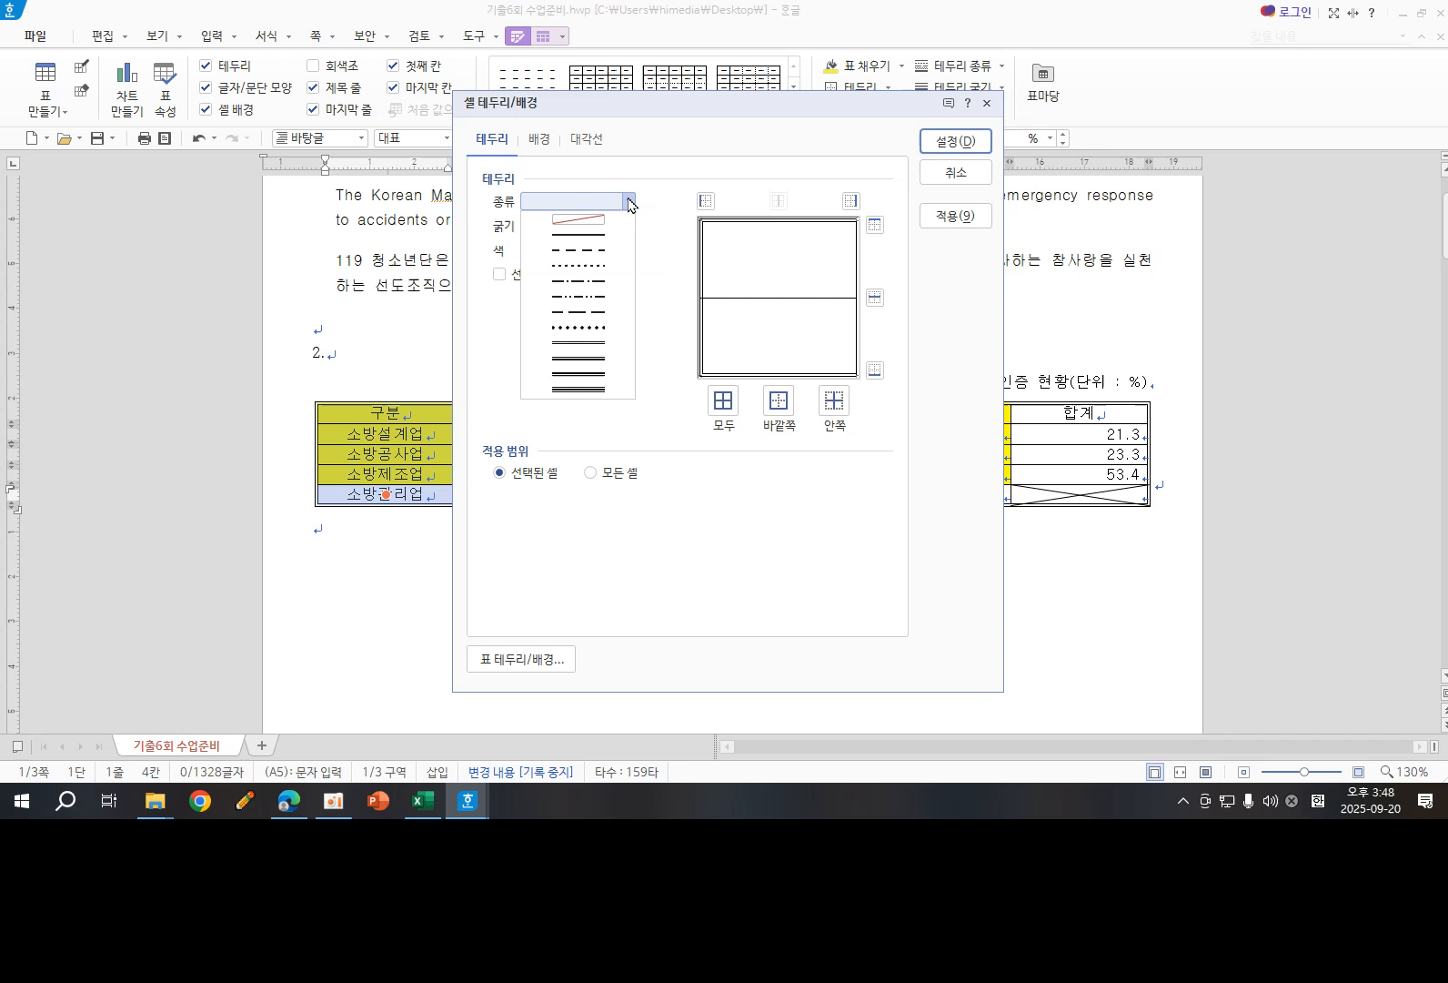
pyautogui.click(589, 343)
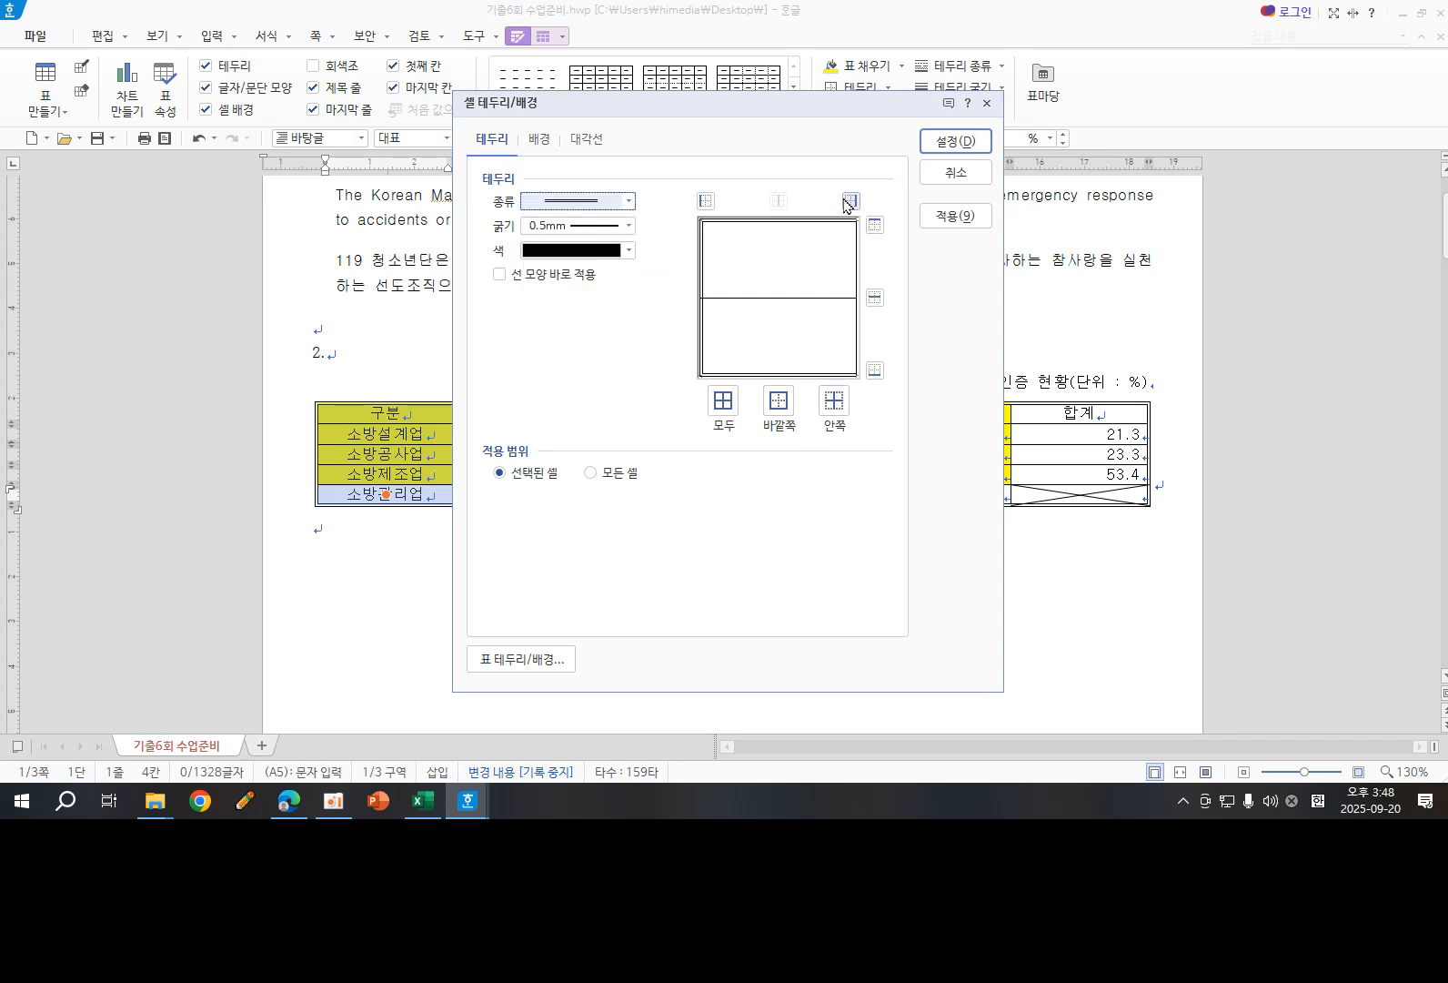
pyautogui.moveTo(826, 182)
pyautogui.mouseDown()
pyautogui.moveTo(869, 216)
pyautogui.moveTo(822, 218)
pyautogui.moveTo(824, 179)
pyautogui.mouseUp()
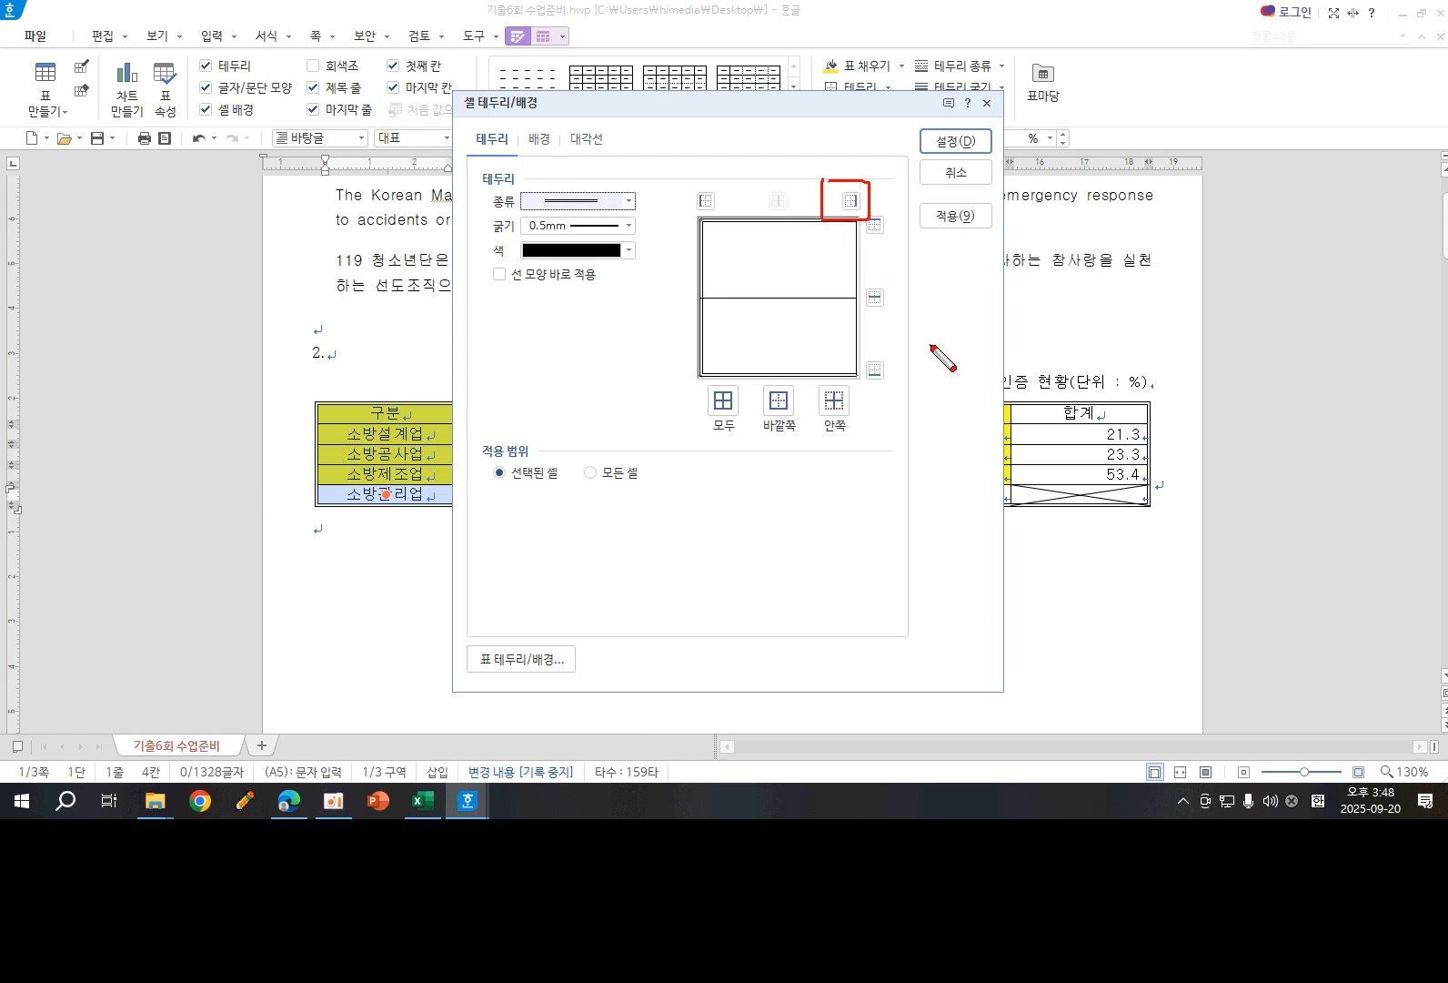
pyautogui.moveTo(890, 391)
pyautogui.mouseDown()
pyautogui.moveTo(860, 398)
pyautogui.moveTo(887, 389)
pyautogui.mouseUp()
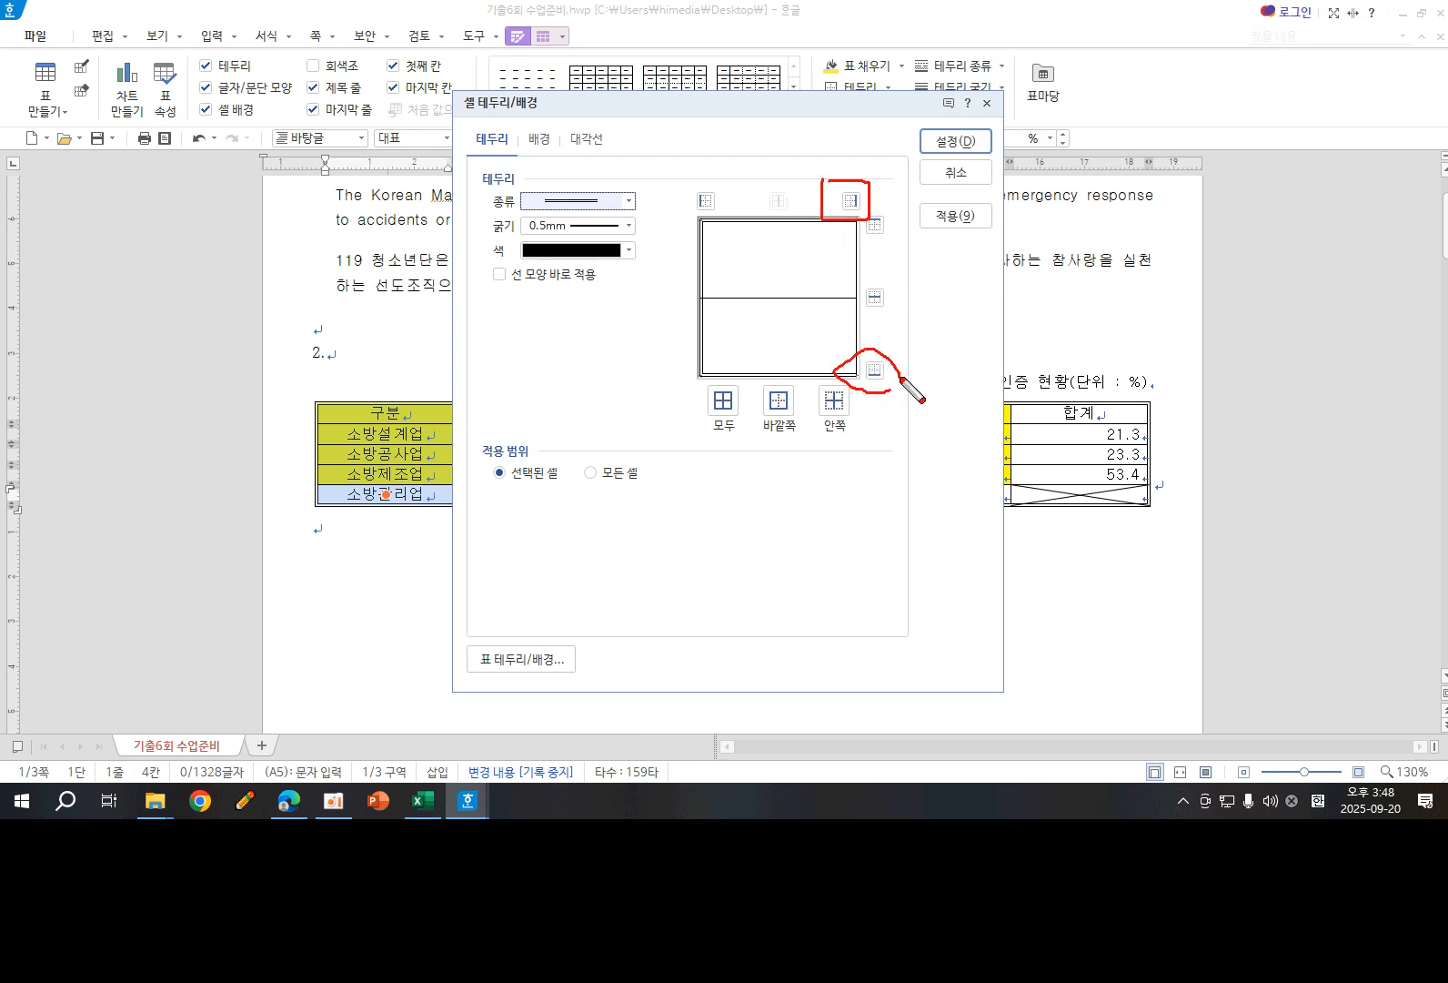
pyautogui.moveTo(708, 230); pyautogui.dragTo(715, 211)
pyautogui.press('Escape')
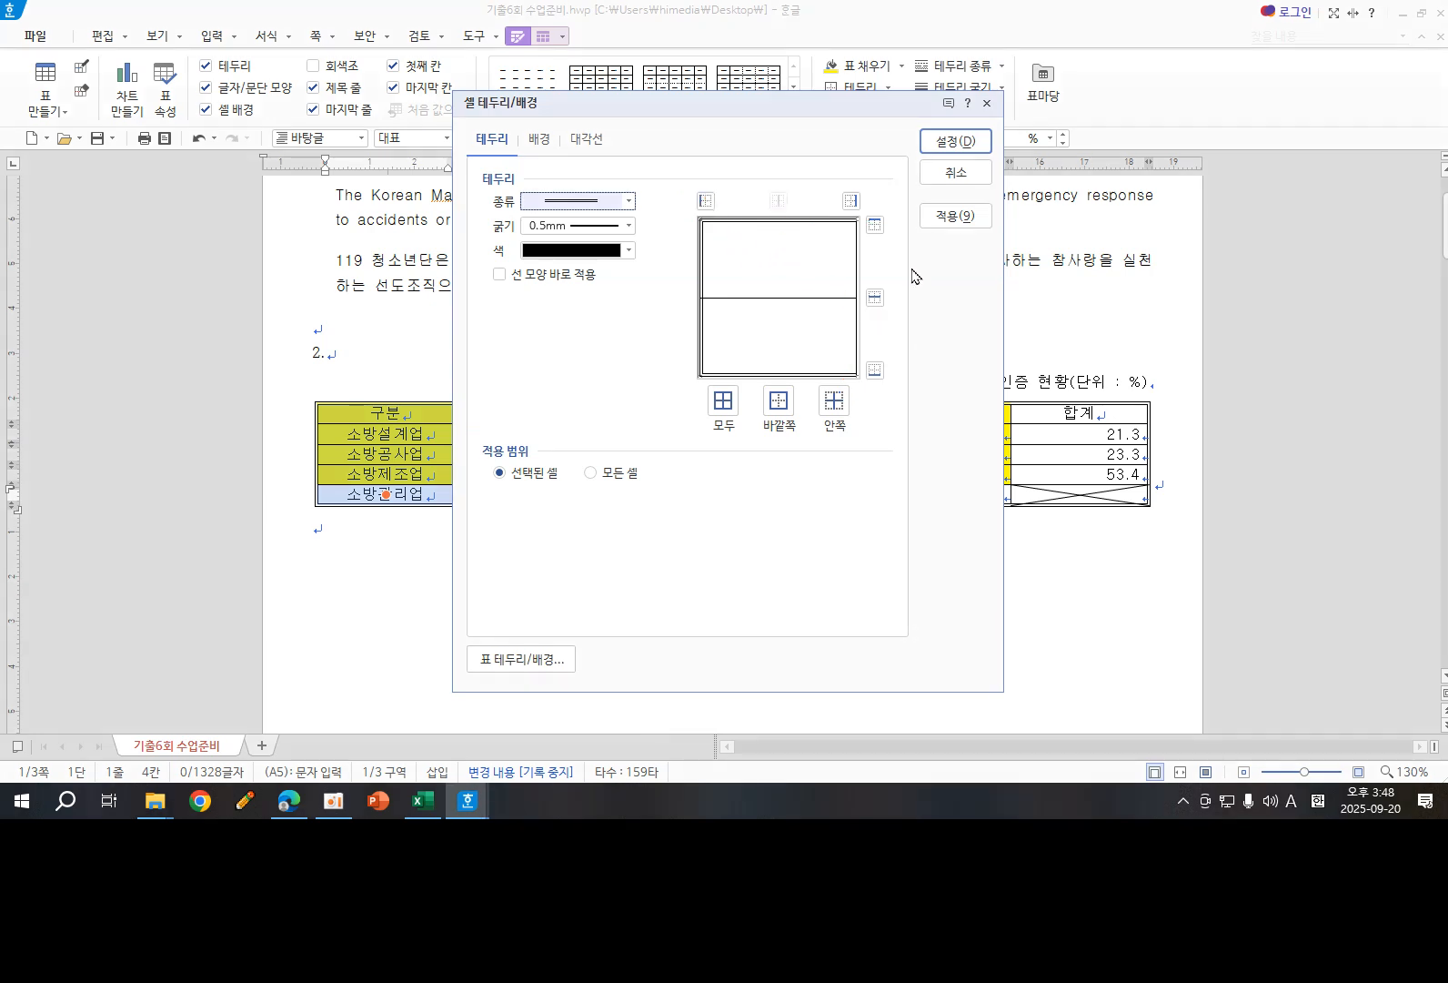
pyautogui.click(851, 200)
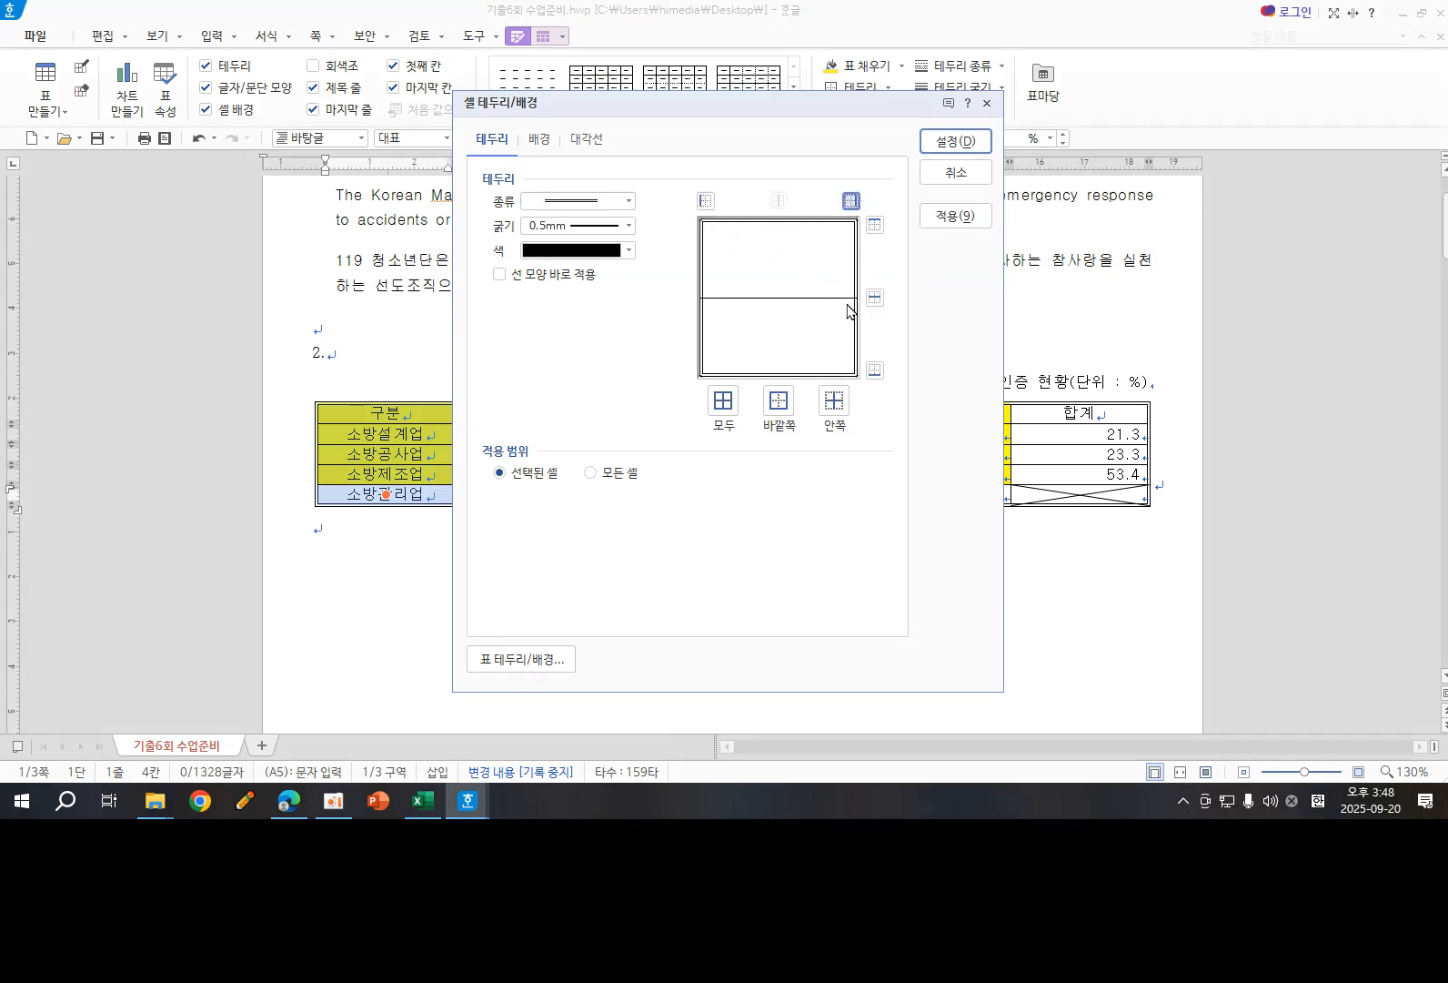
pyautogui.click(930, 143)
pyautogui.click(491, 566)
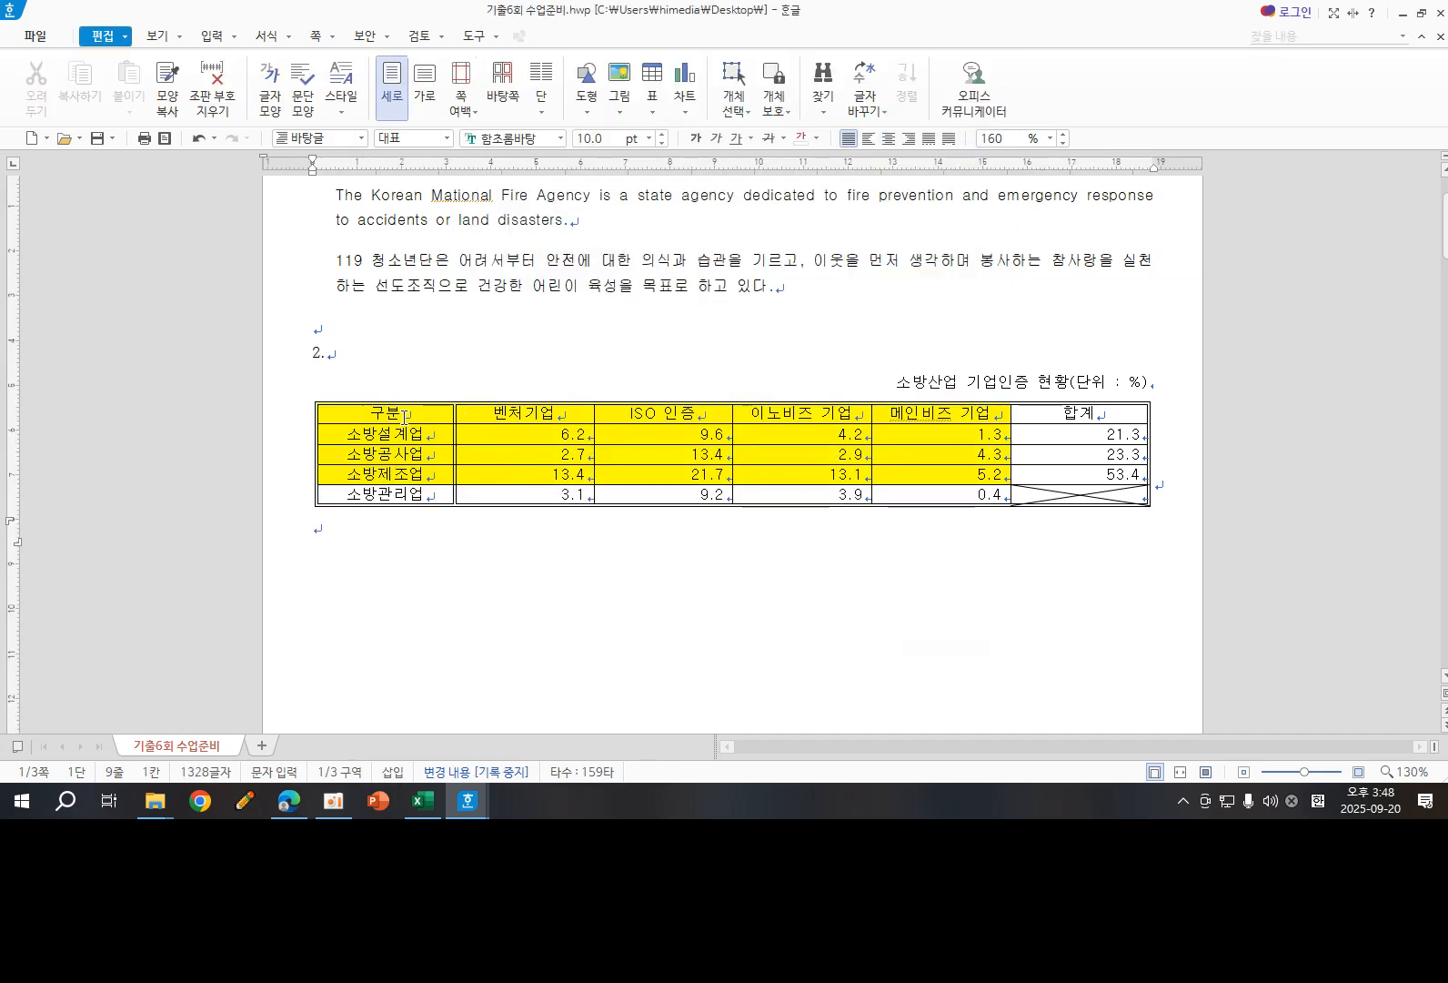
# - Apply a 0.5 mm double-line border along the lower edge of the table's header row, from 구분 to 합계
pyautogui.moveTo(404, 416); pyautogui.dragTo(1033, 406)
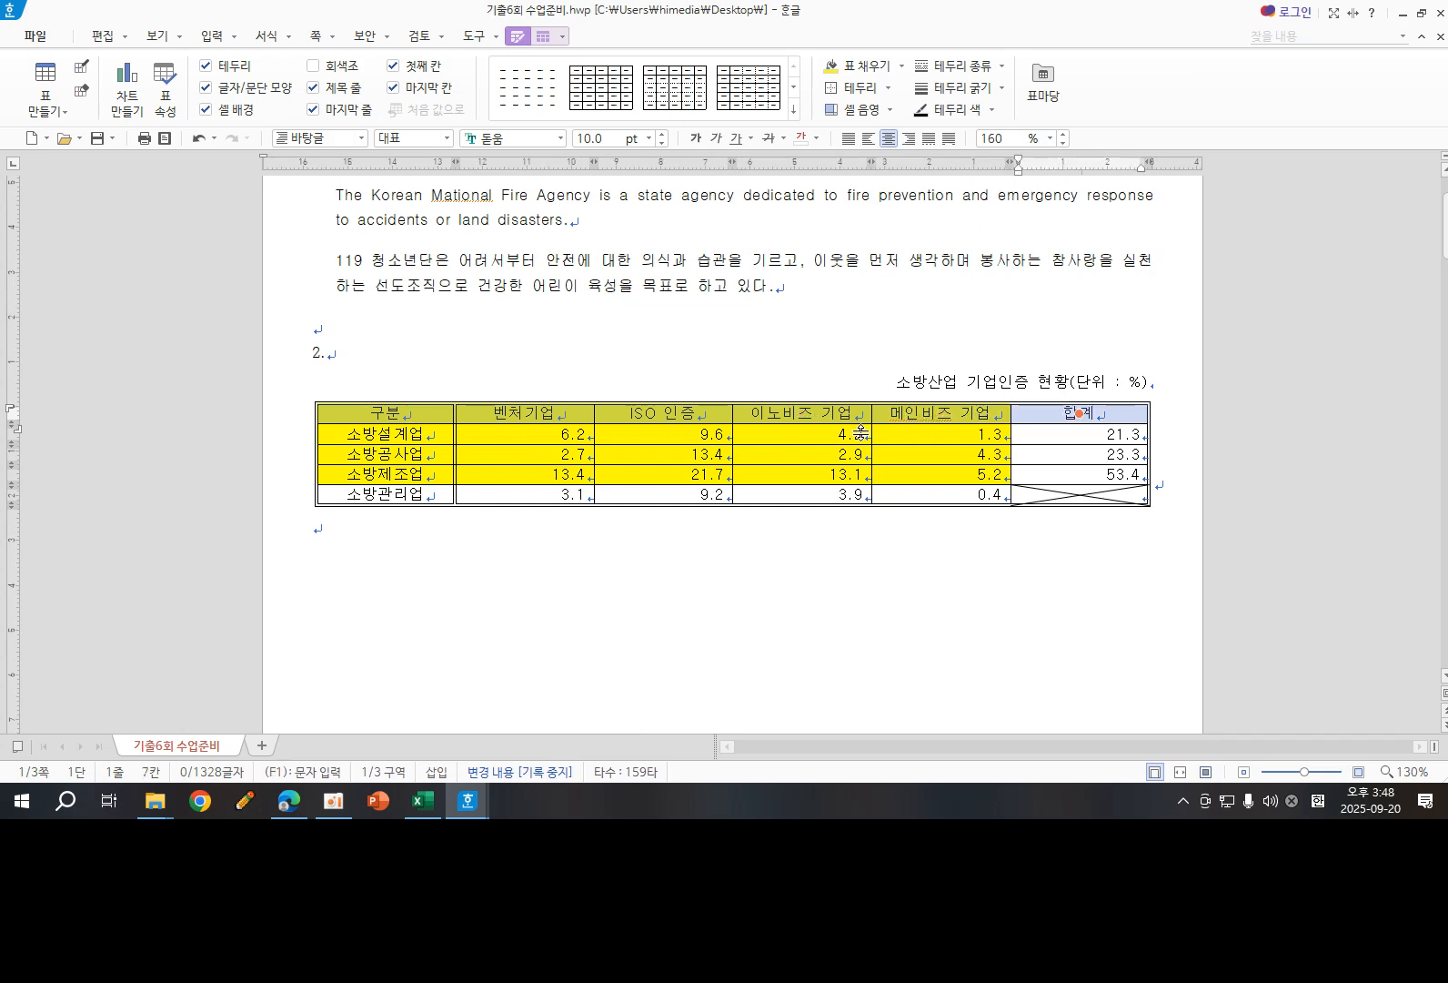
pyautogui.press('l')
pyautogui.click(628, 201)
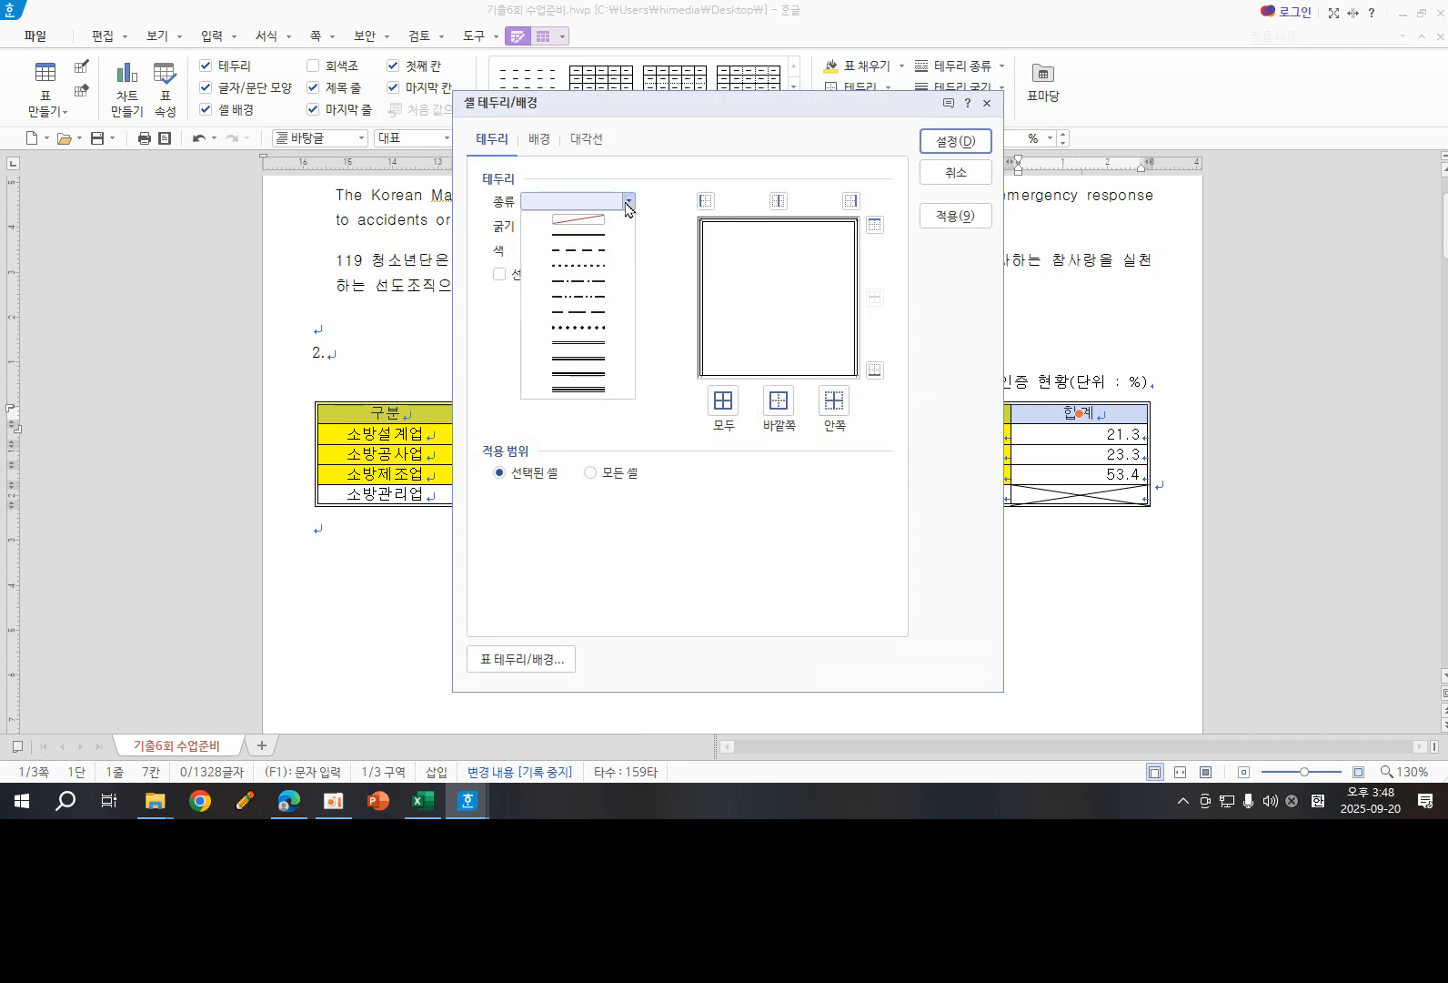
pyautogui.click(596, 344)
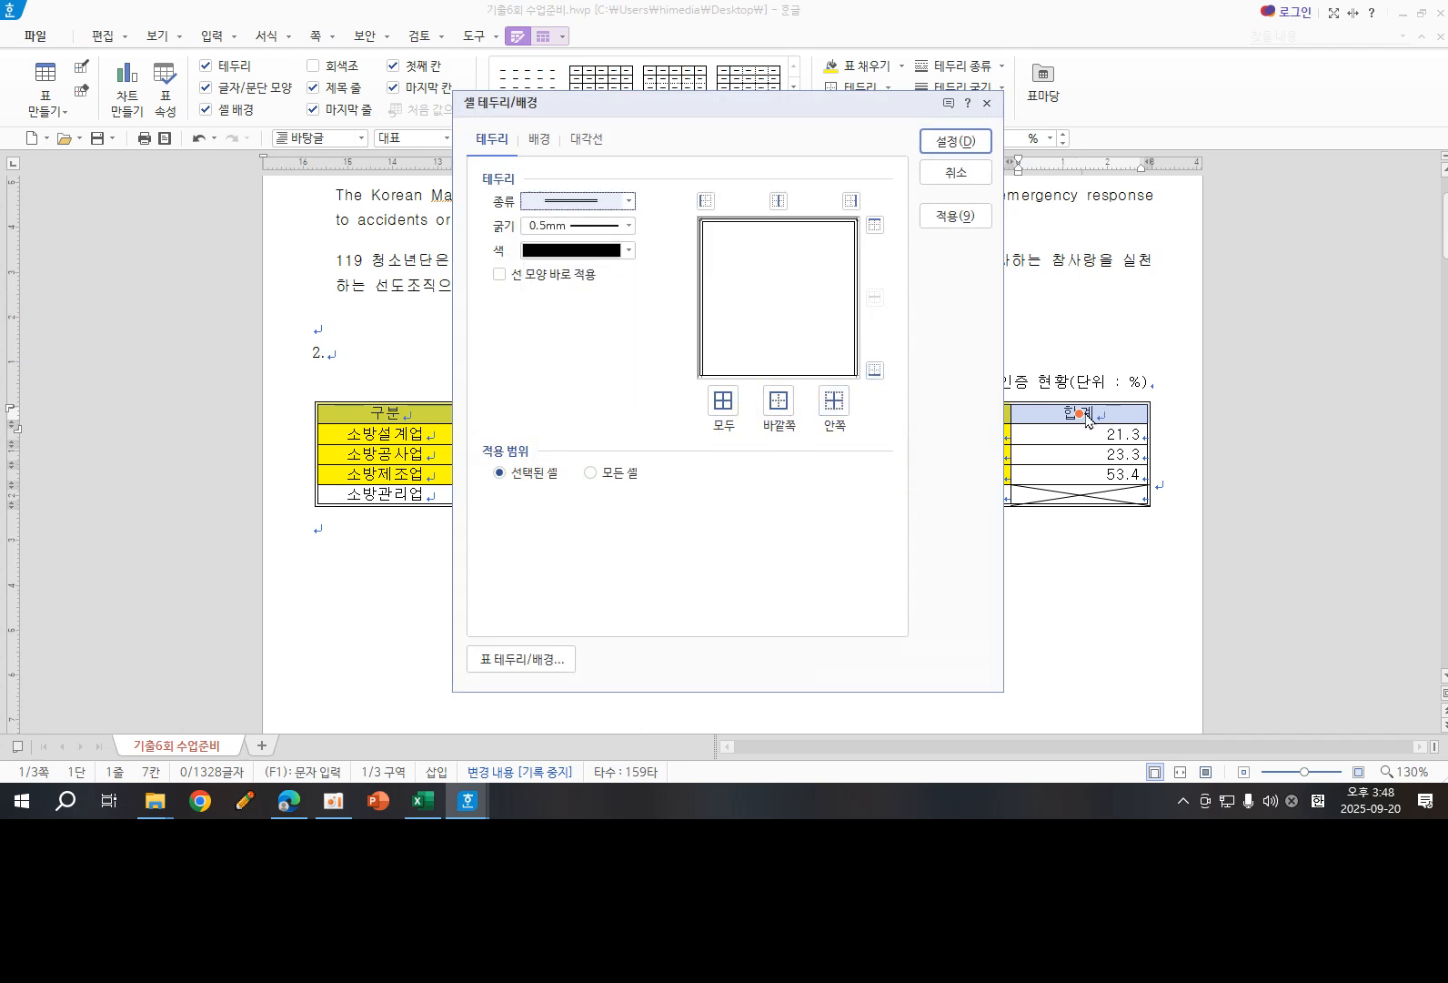
pyautogui.click(874, 369)
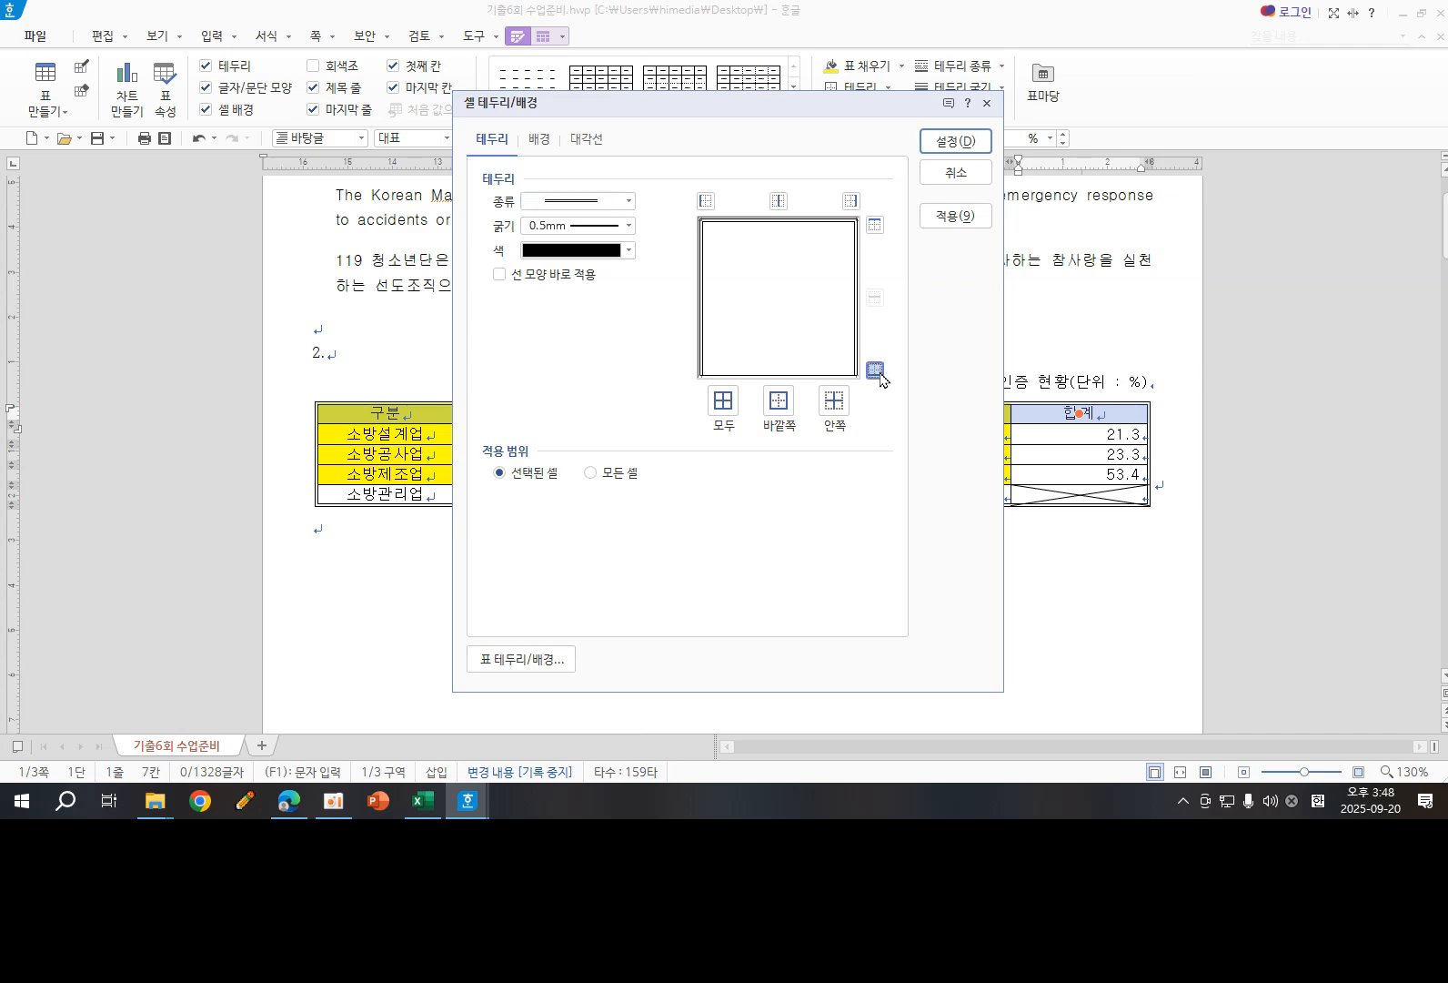
pyautogui.click(955, 146)
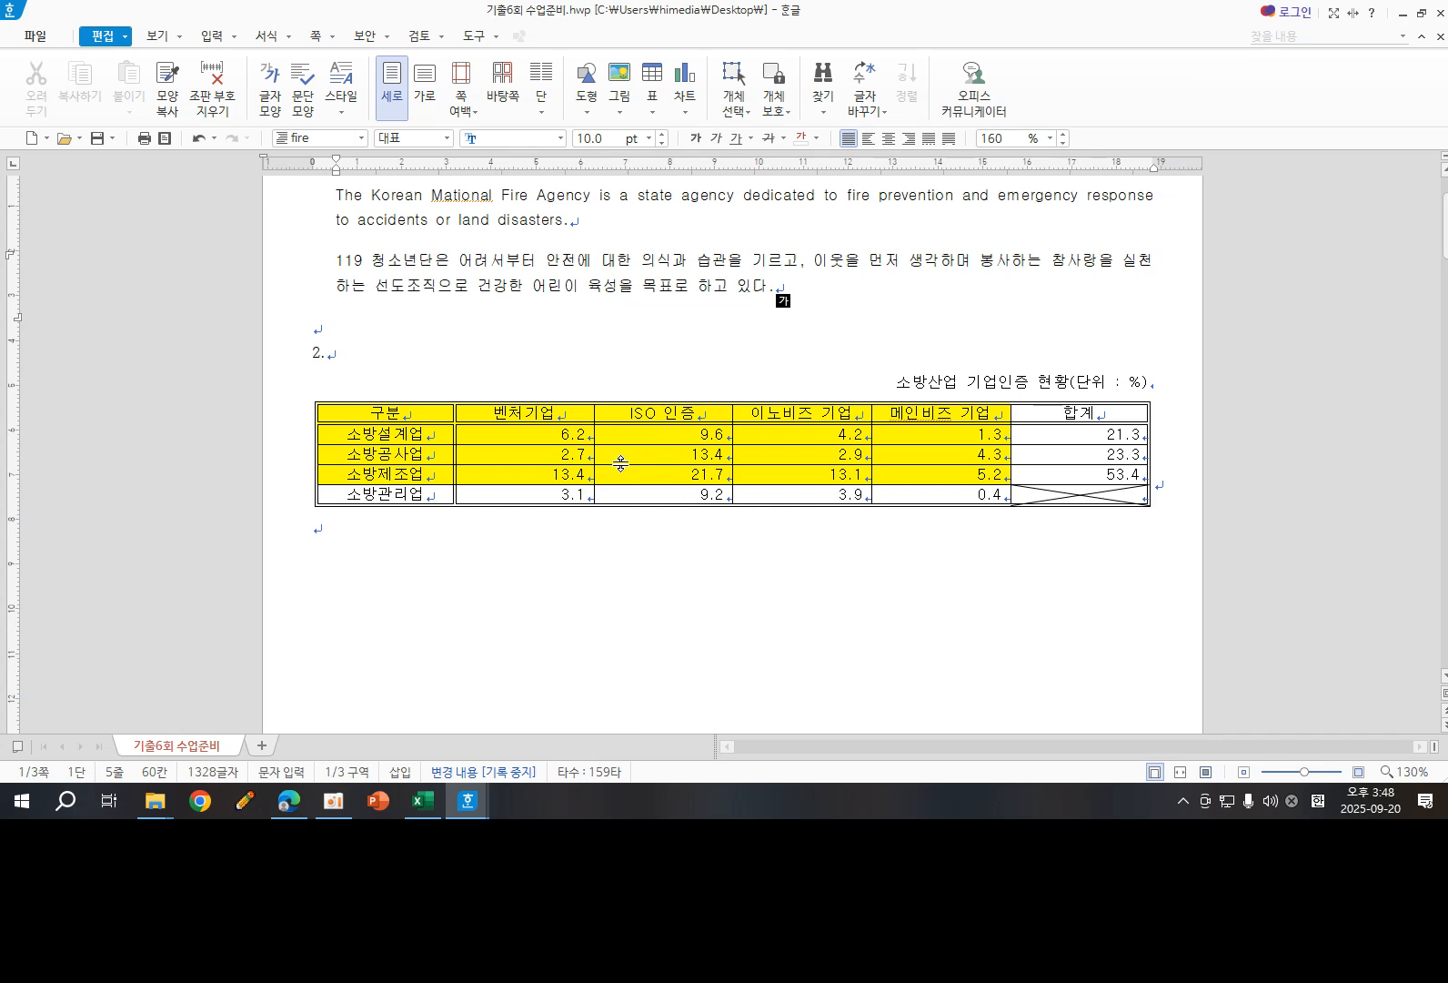
# - Insert a clustered column chart (묶은 세로 막대형) from the yellow table cells, keeping its data as taken from the table
pyautogui.scroll(-2, 660, 456)
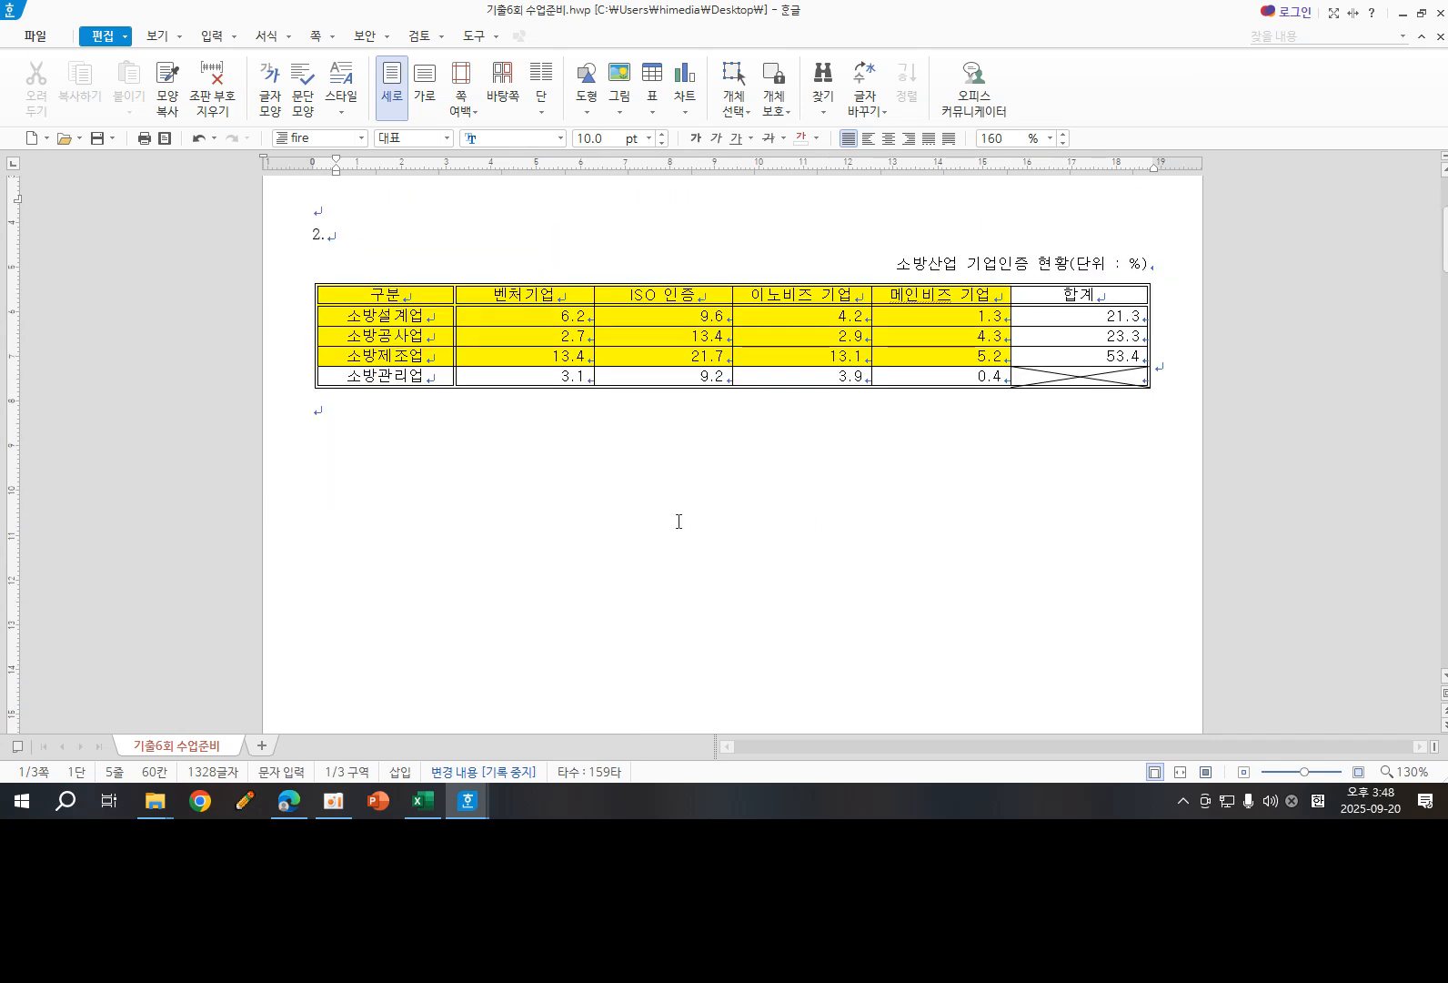
pyautogui.moveTo(404, 293); pyautogui.dragTo(956, 356)
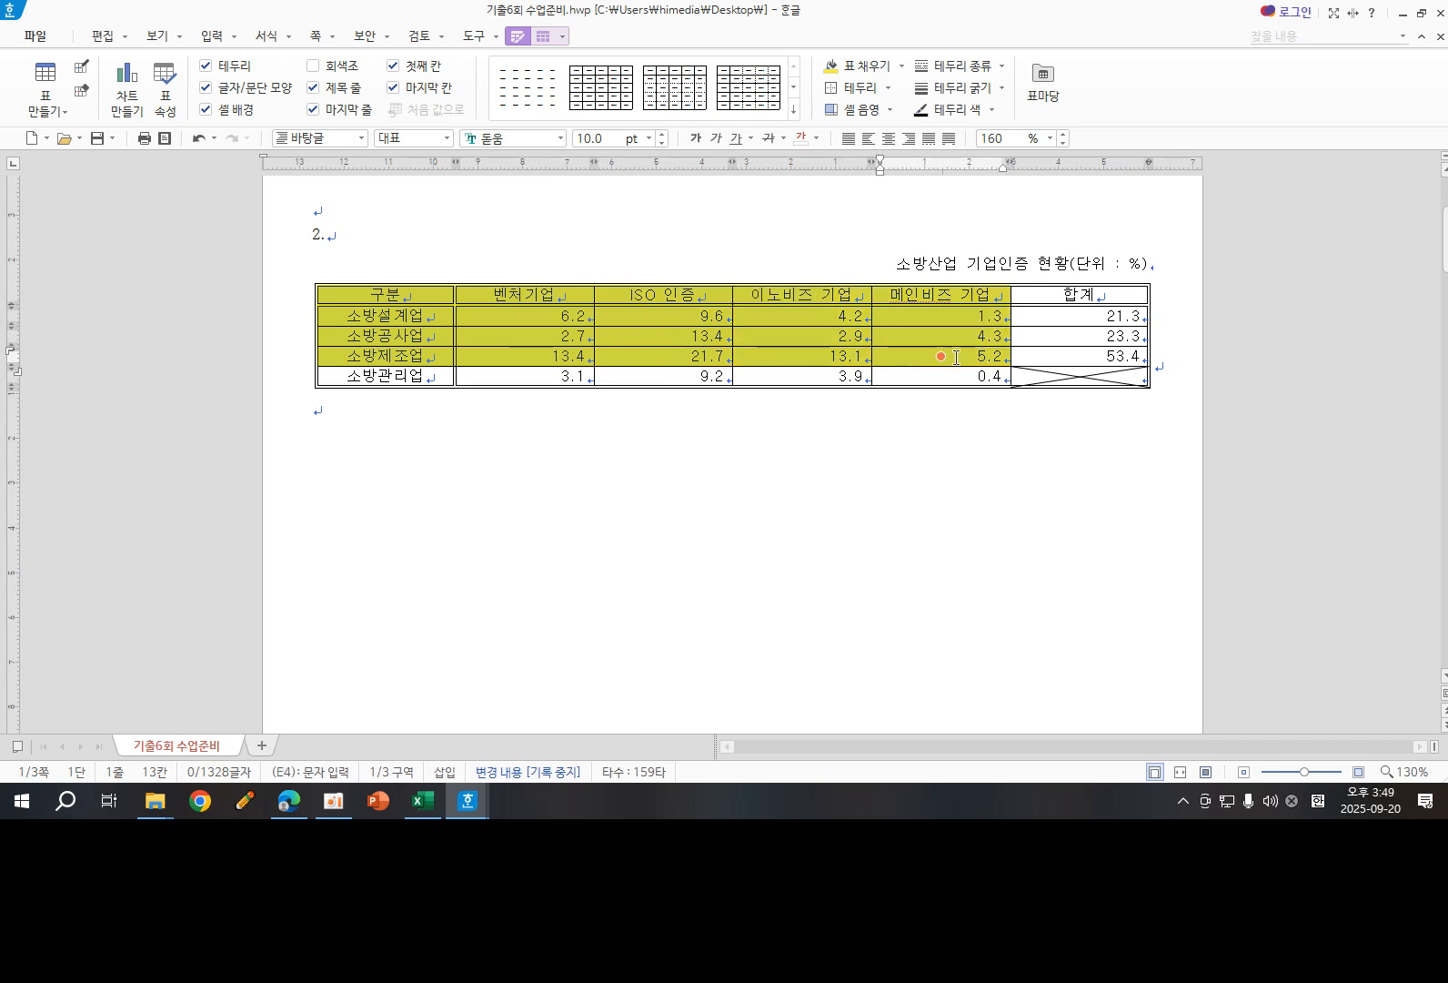
pyautogui.click(215, 41)
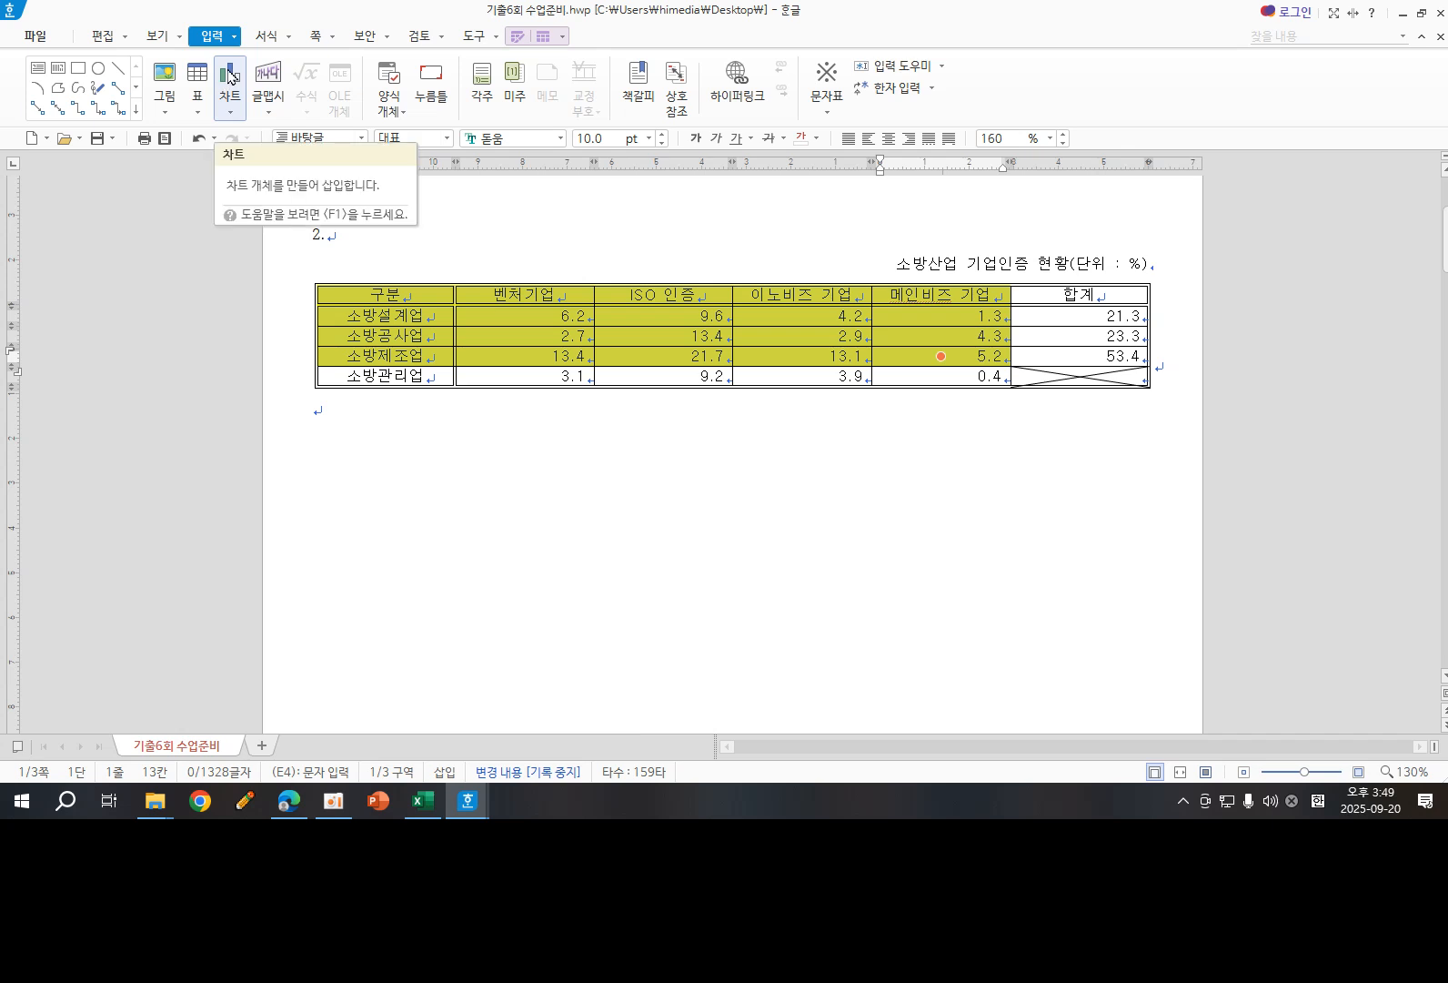
pyautogui.click(230, 111)
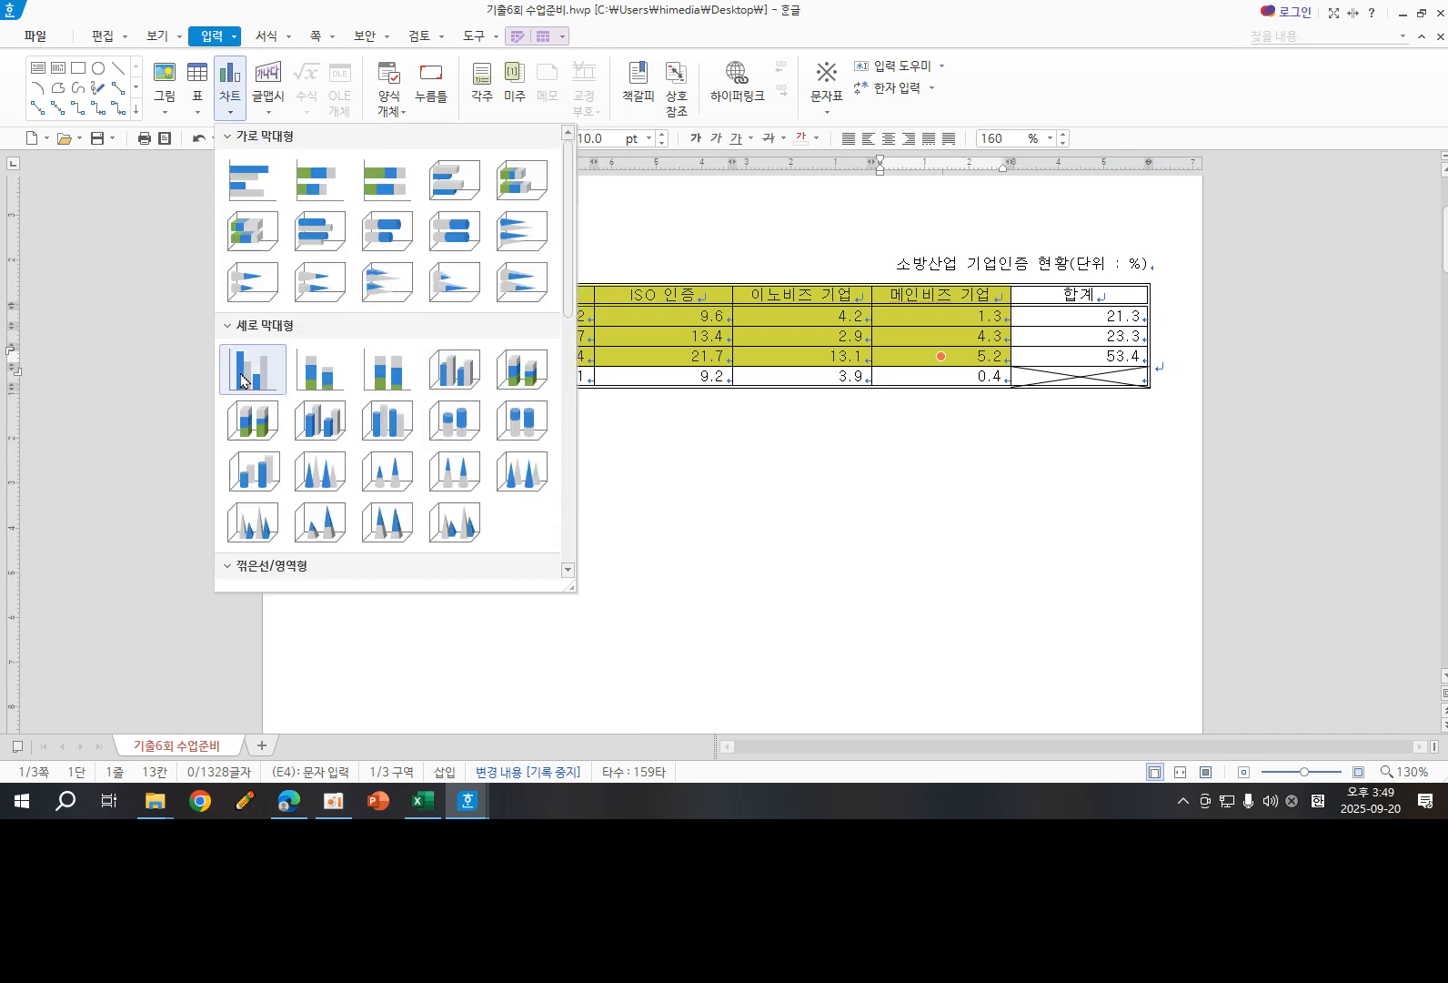
pyautogui.click(244, 381)
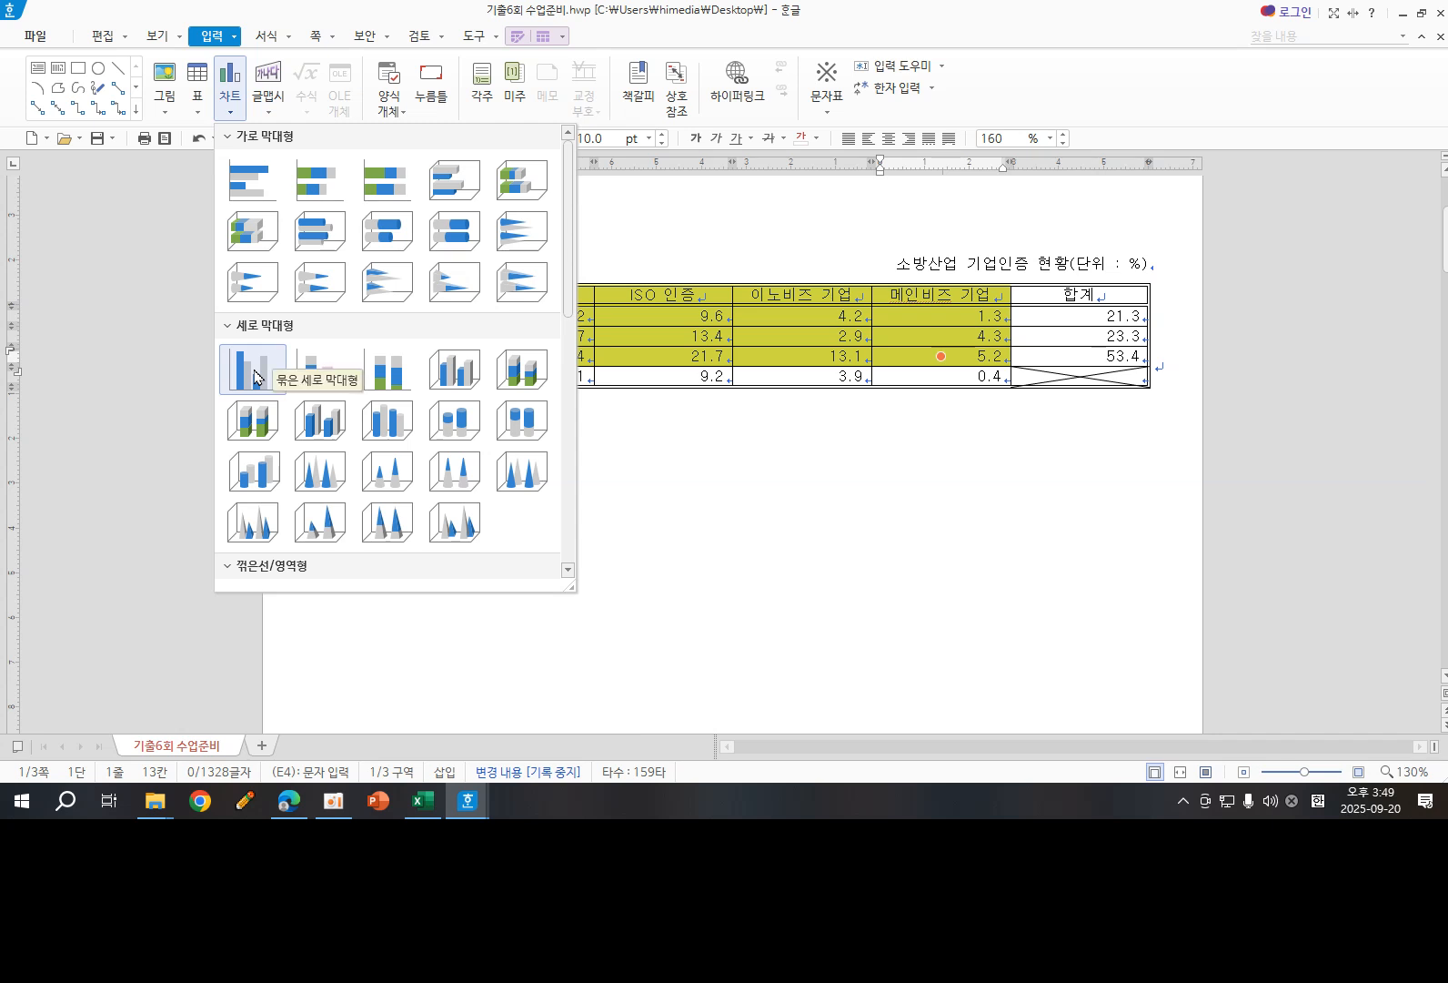
pyautogui.click(256, 377)
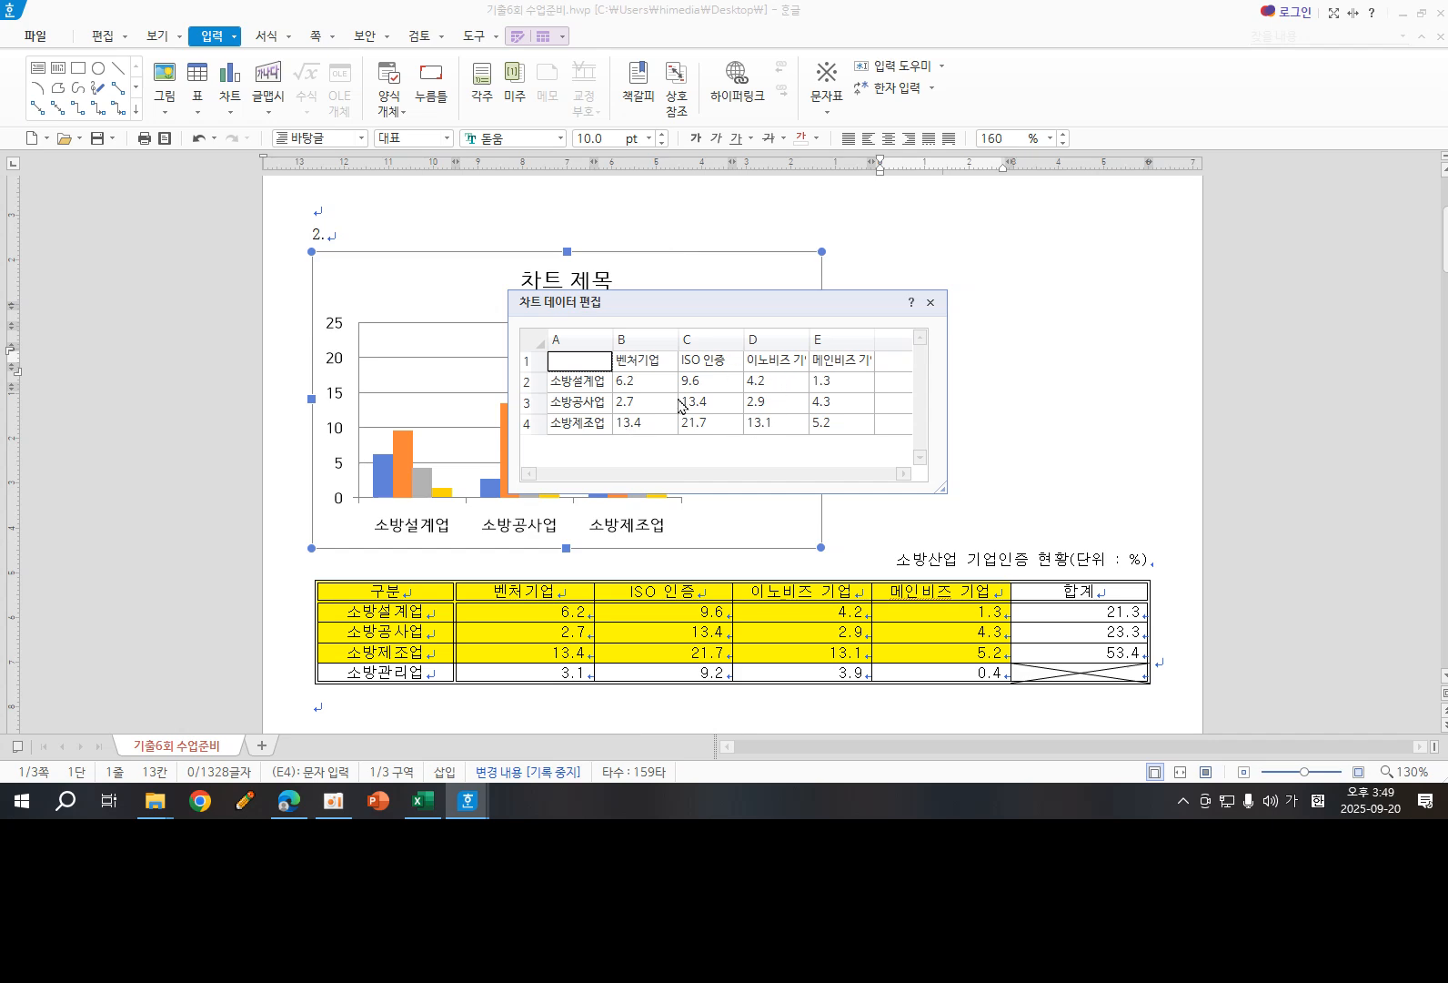
pyautogui.click(932, 304)
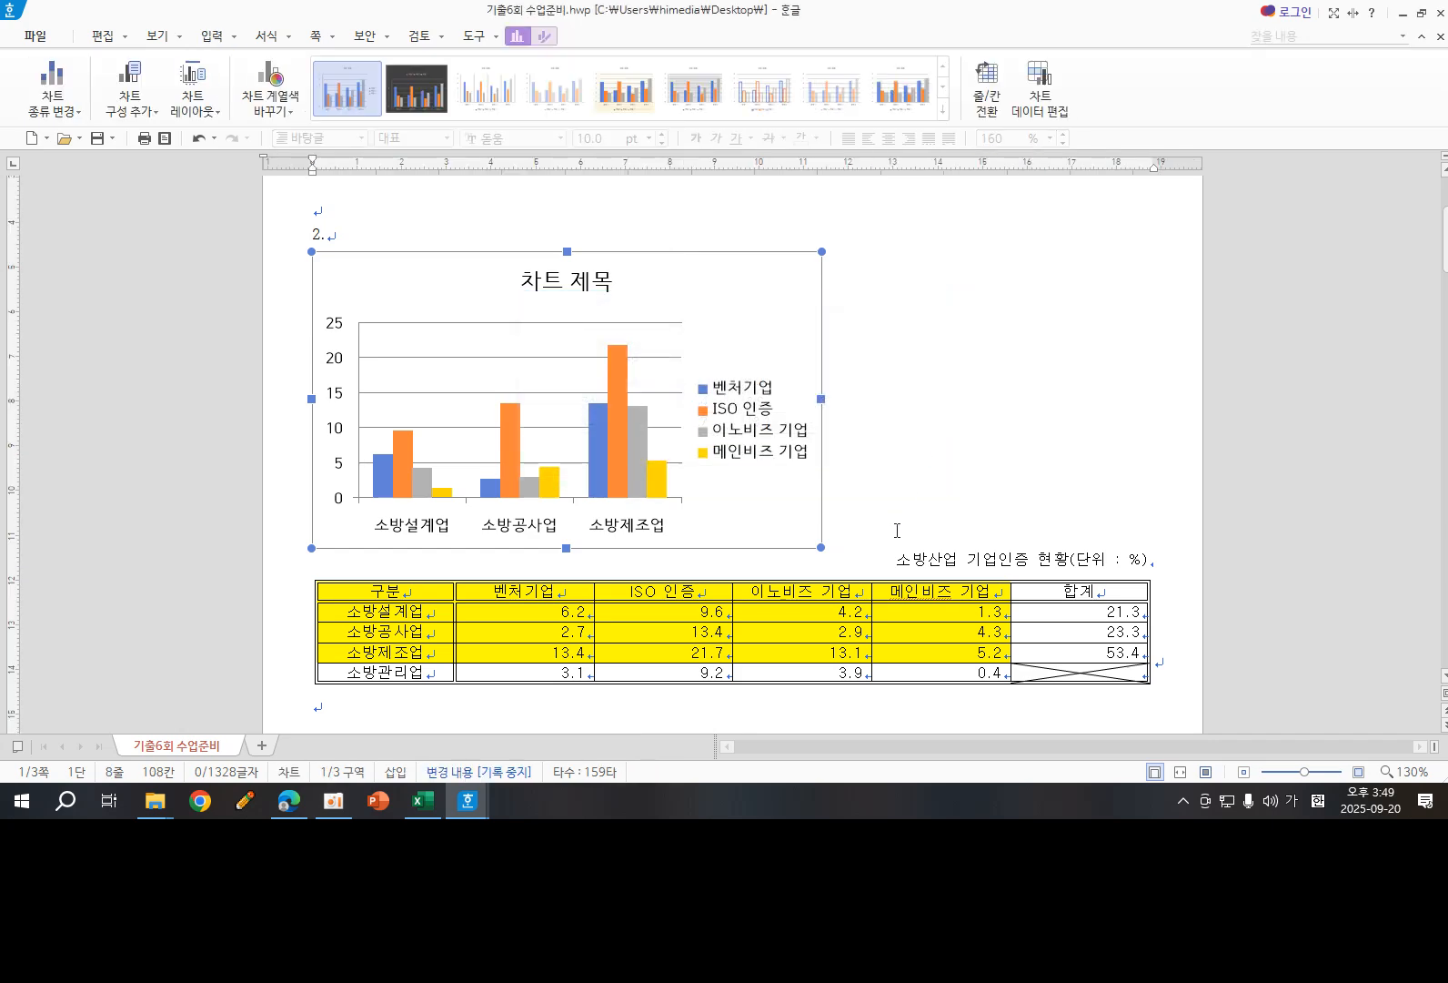
# - Move the chart below the table and widen it to almost the full width of the table
pyautogui.scroll(-2, 866, 448)
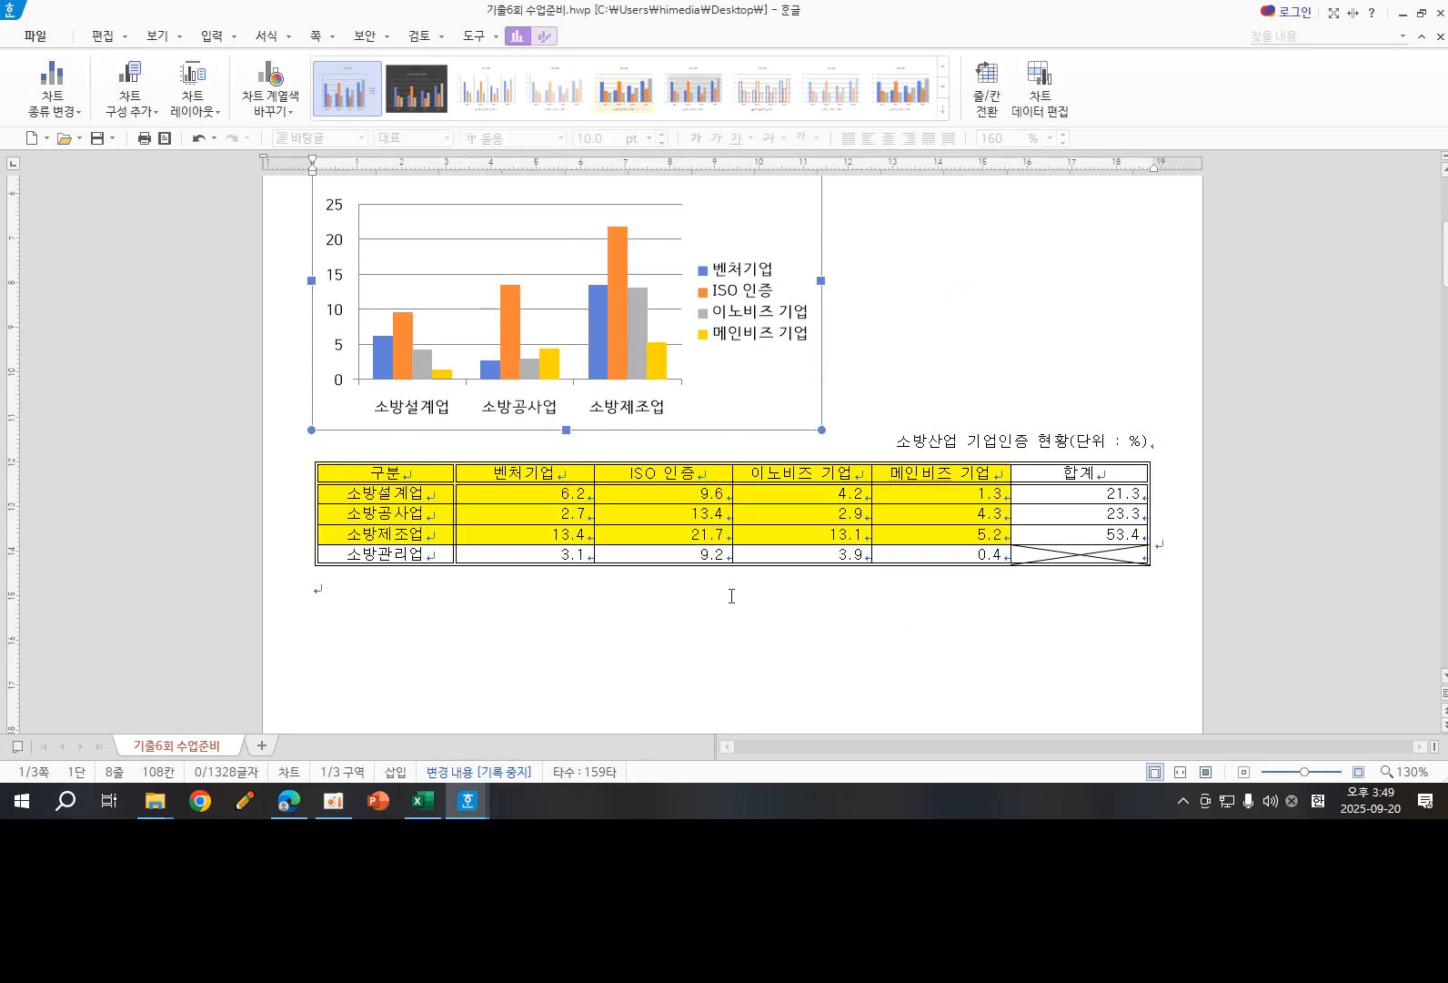
pyautogui.moveTo(783, 235); pyautogui.dragTo(782, 468)
pyautogui.moveTo(775, 409); pyautogui.dragTo(782, 337)
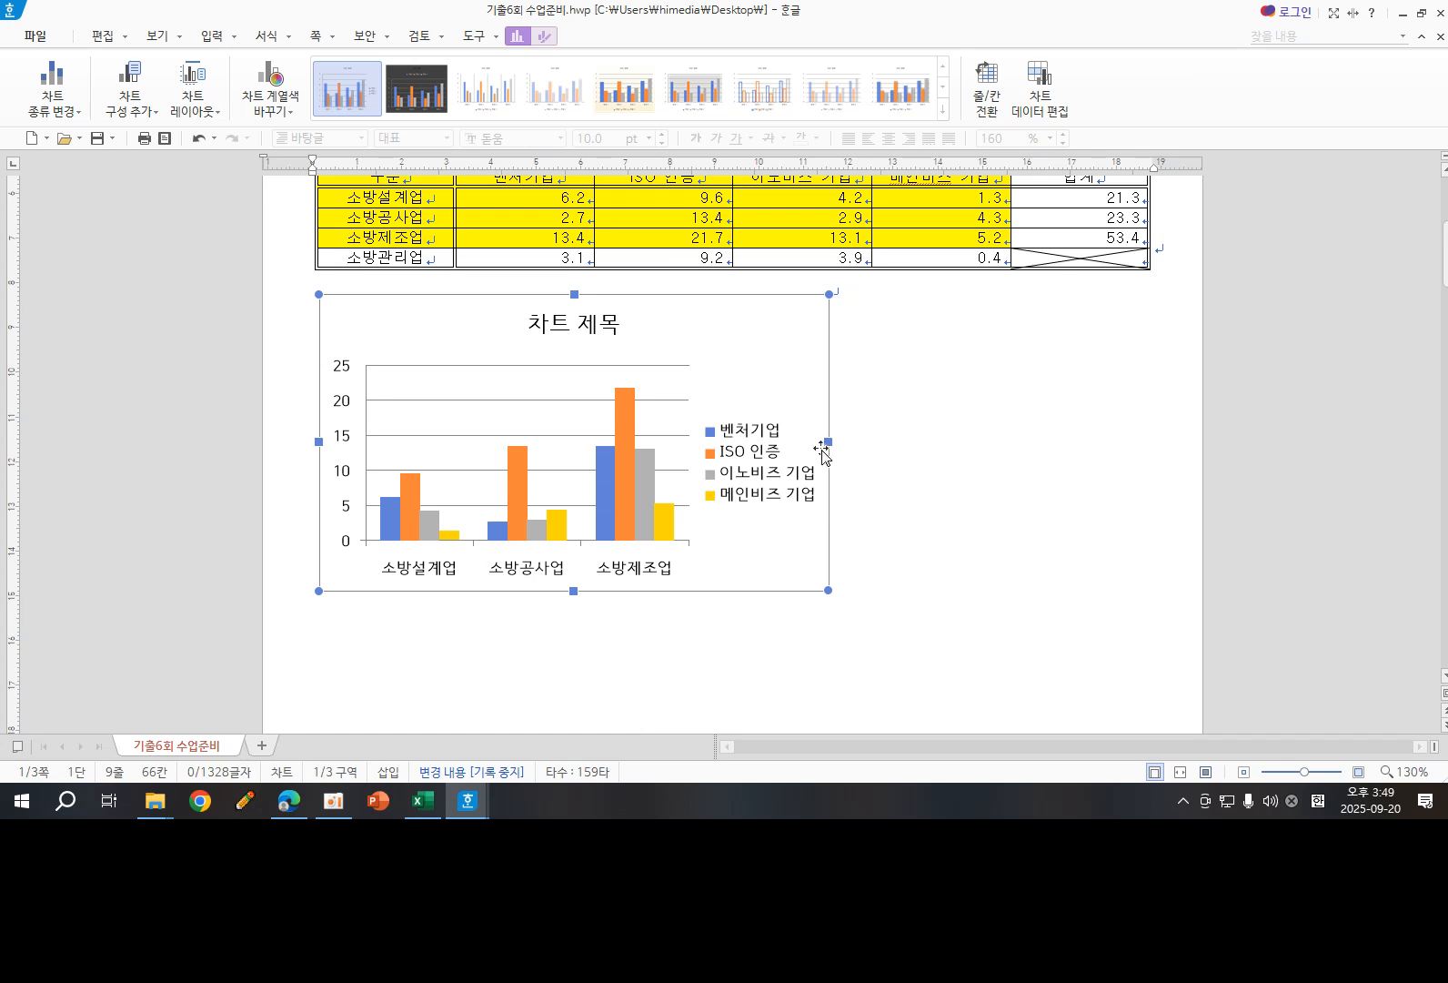
pyautogui.moveTo(1072, 409); pyautogui.dragTo(1125, 409)
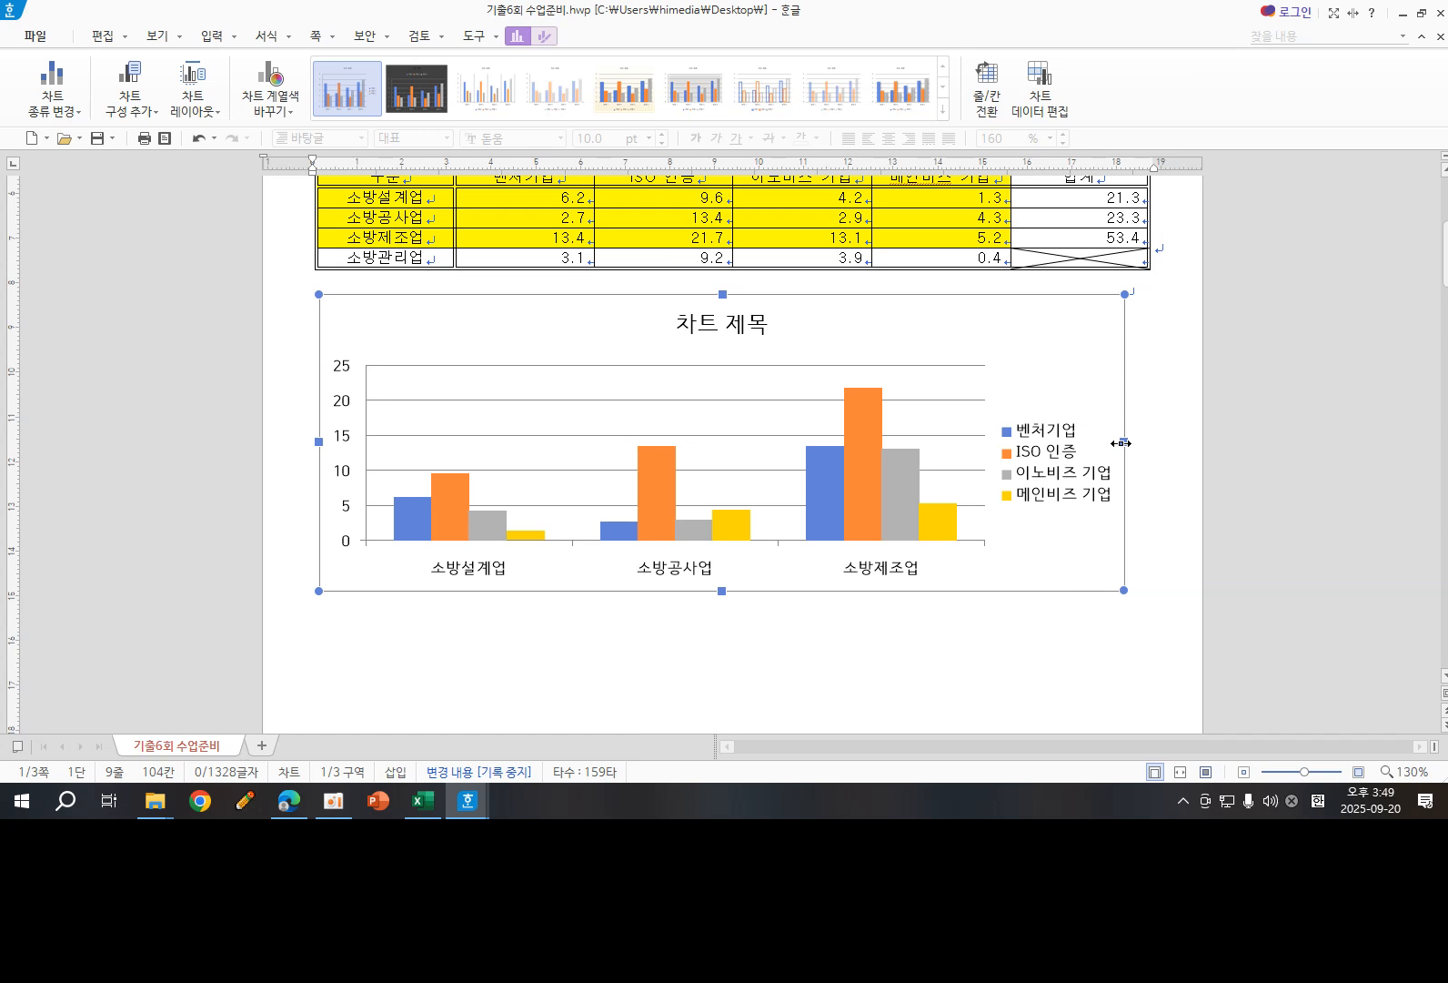
pyautogui.moveTo(894, 446); pyautogui.dragTo(871, 442)
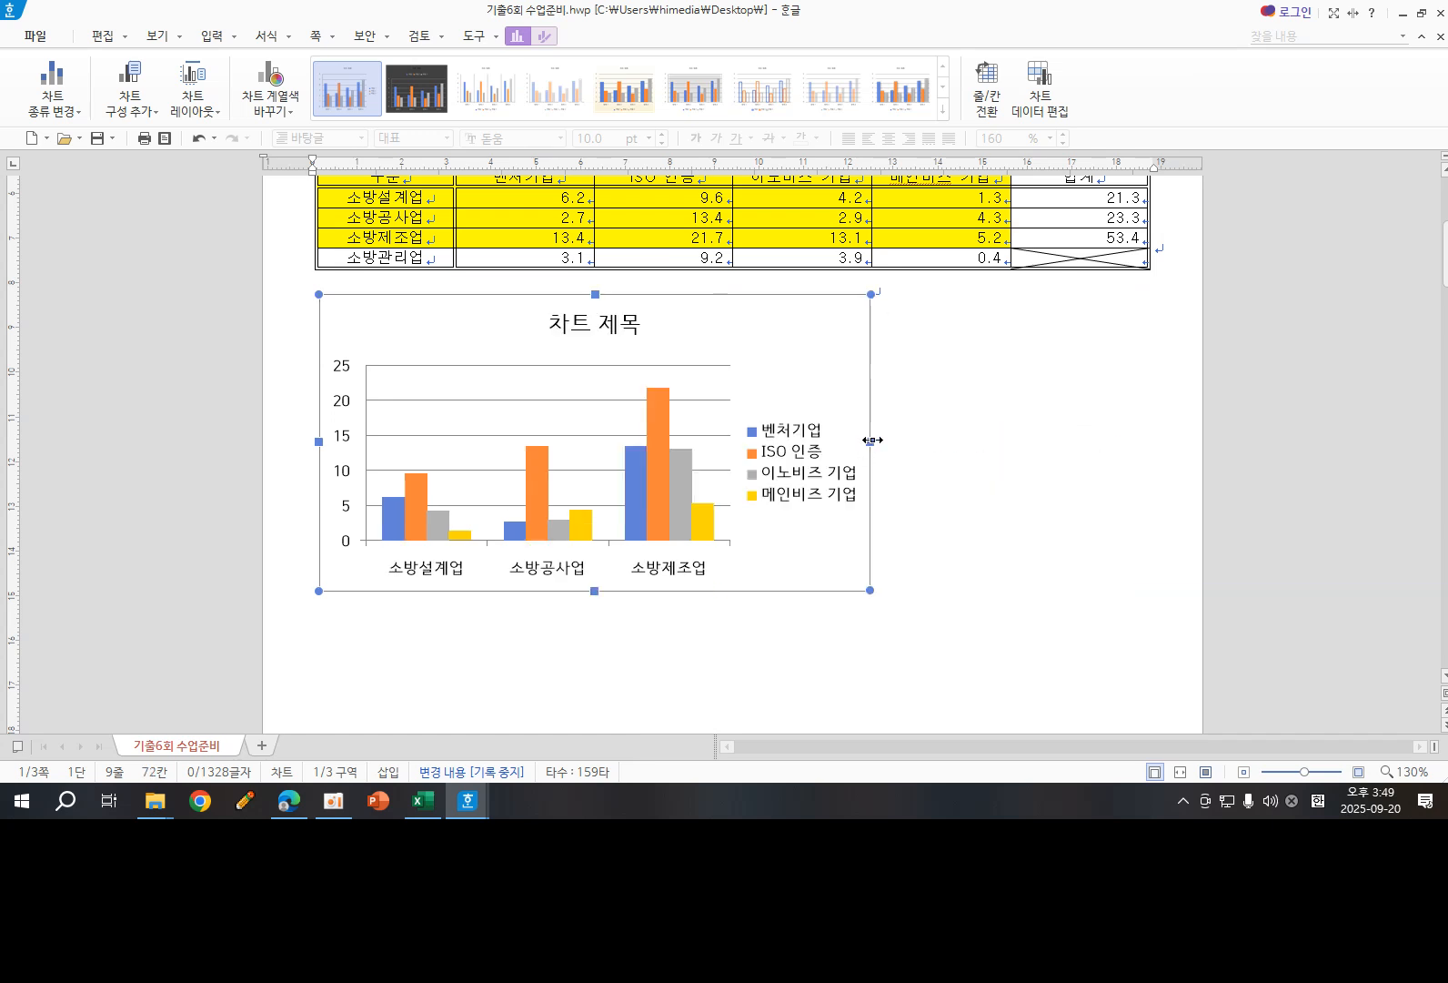
pyautogui.moveTo(978, 447); pyautogui.dragTo(1116, 447)
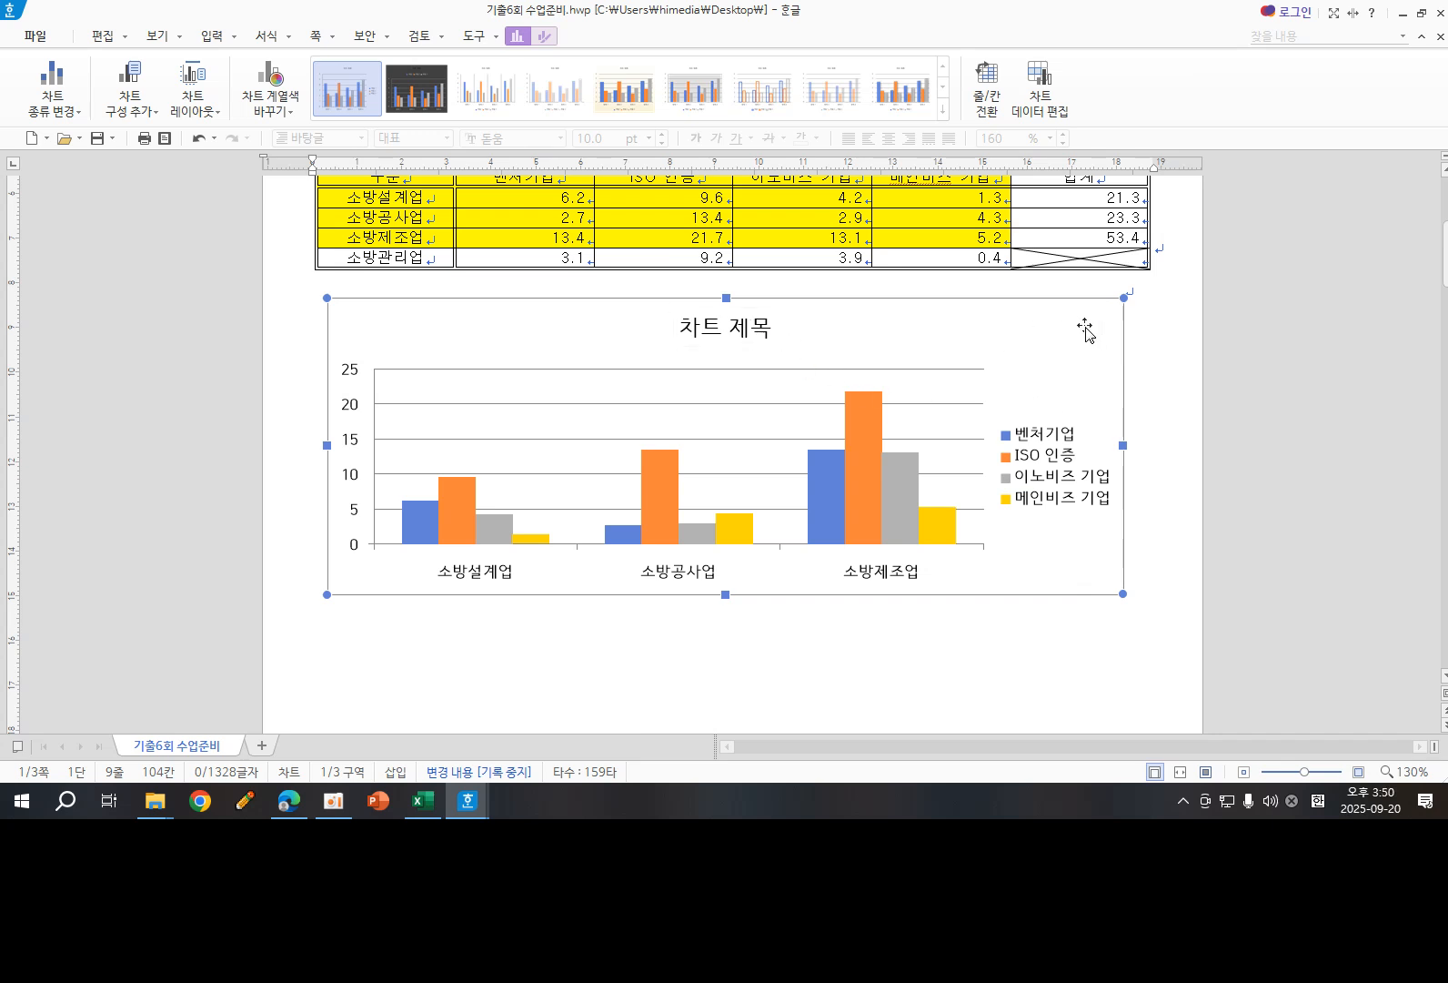
# - Change the chart title text to 소방산업 기업인증 현황
pyautogui.click(743, 339)
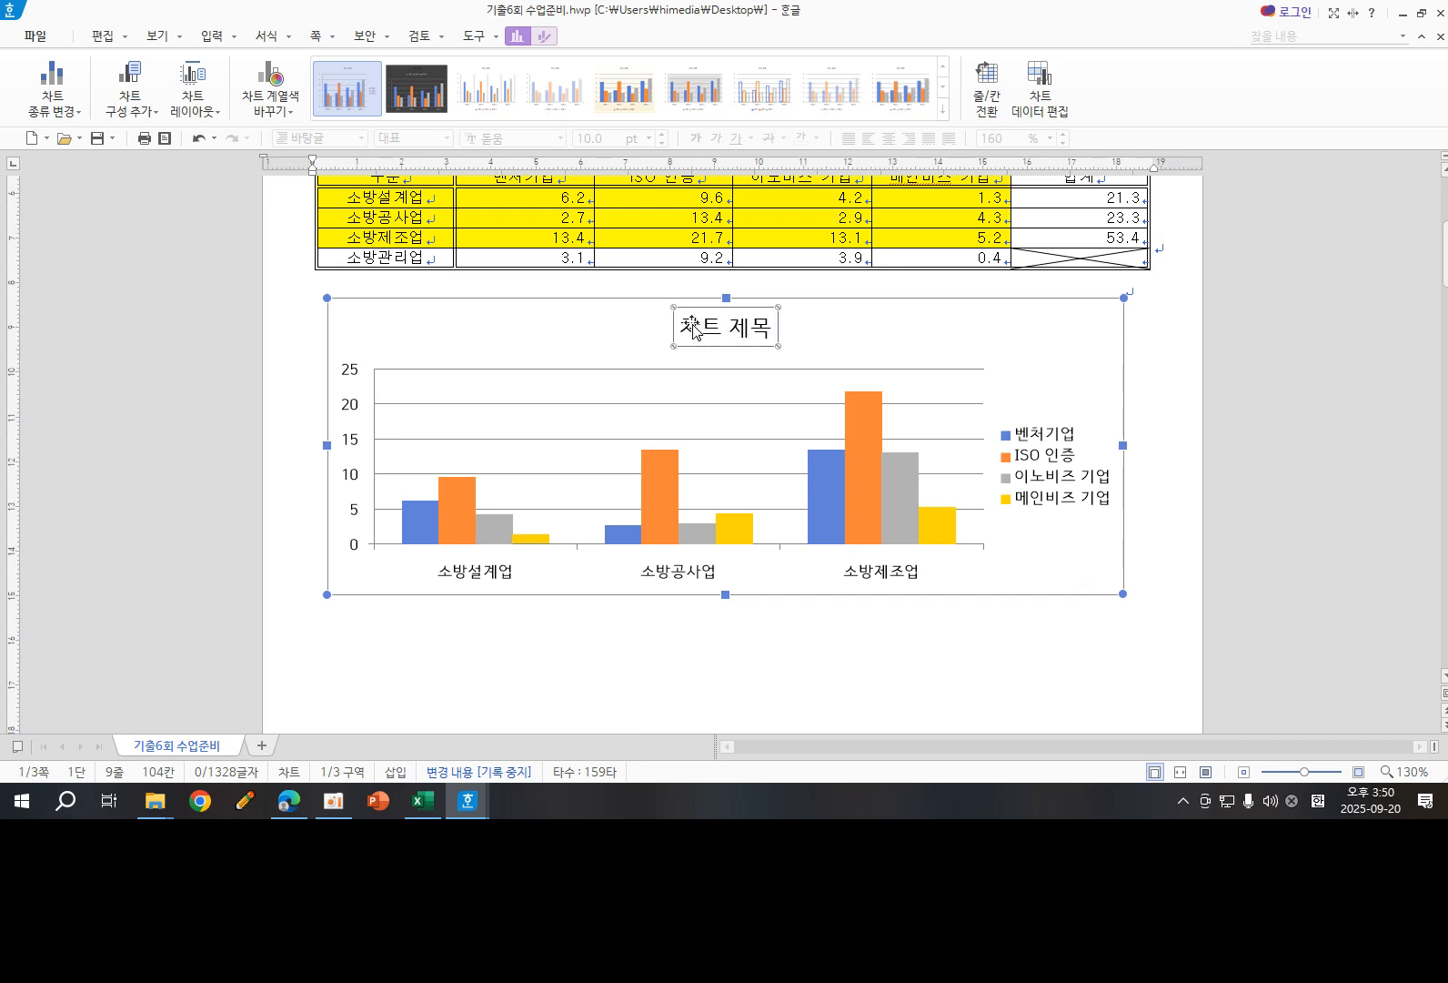
pyautogui.rightClick(700, 329)
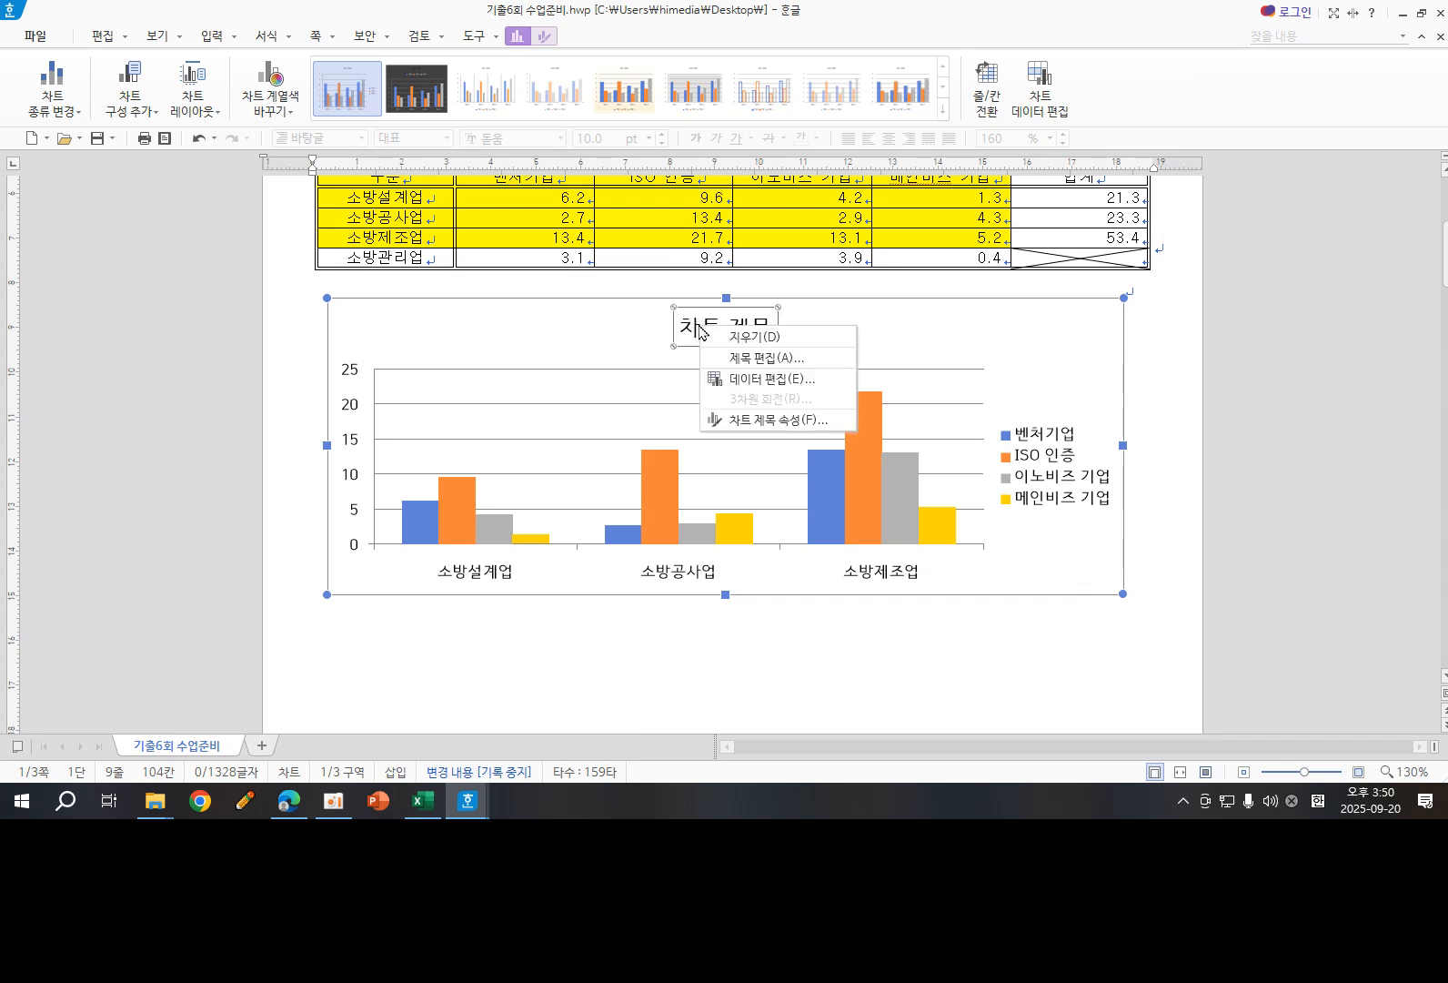
pyautogui.click(759, 358)
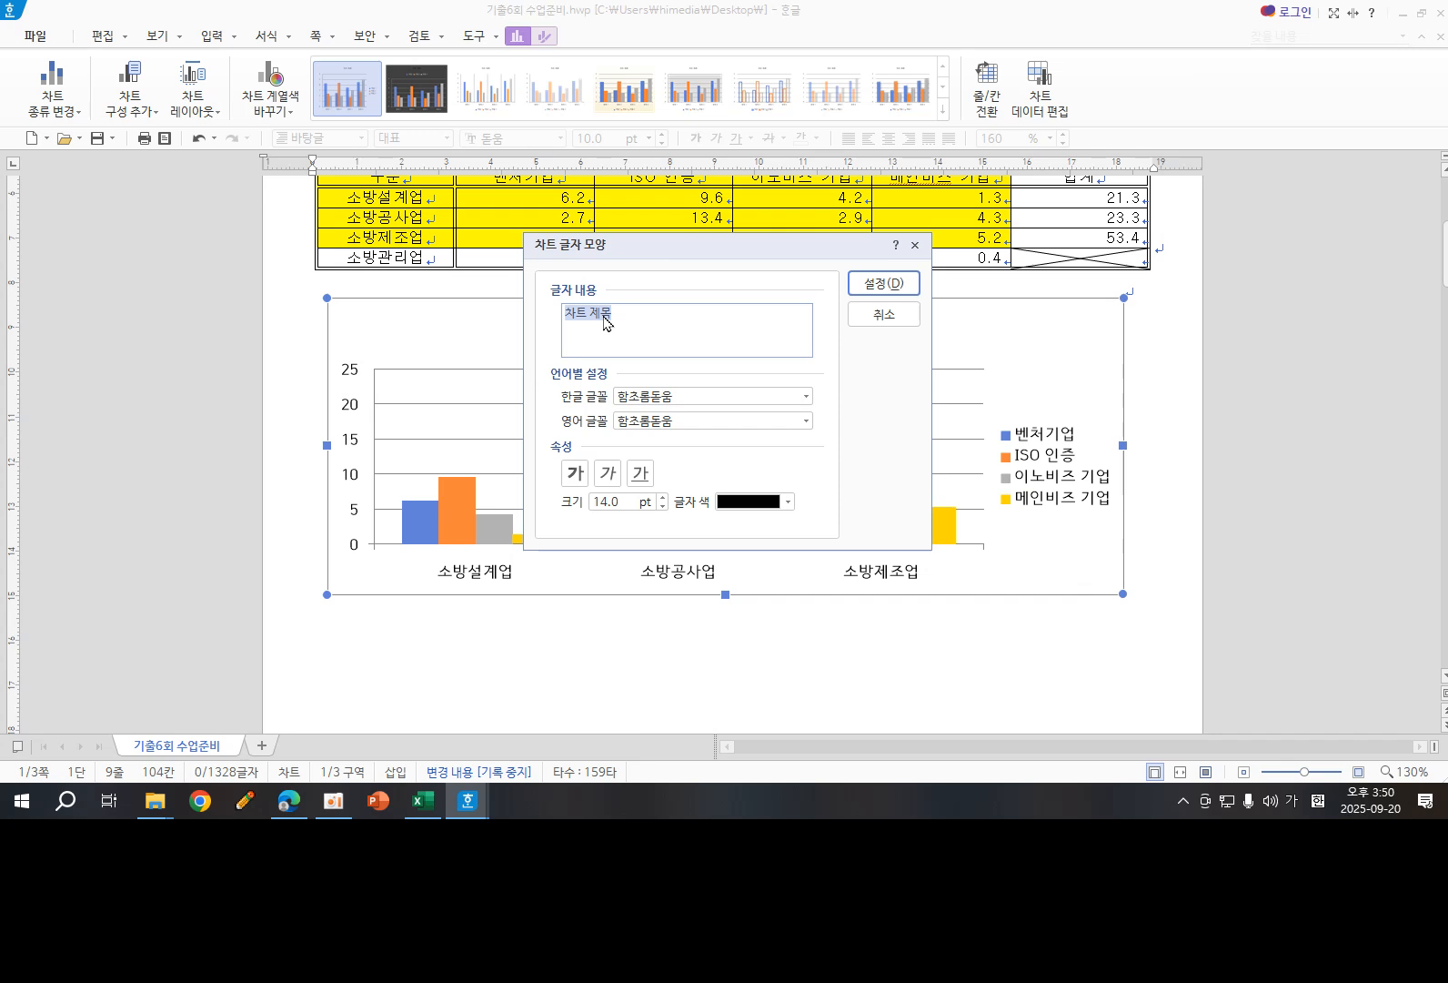
pyautogui.write('ㅅ')
pyautogui.write('방산업 ㄱ')
pyautogui.write('업ㅇ')
pyautogui.write('증 ㅎ')
pyautogui.write('ㅕㄴ화')
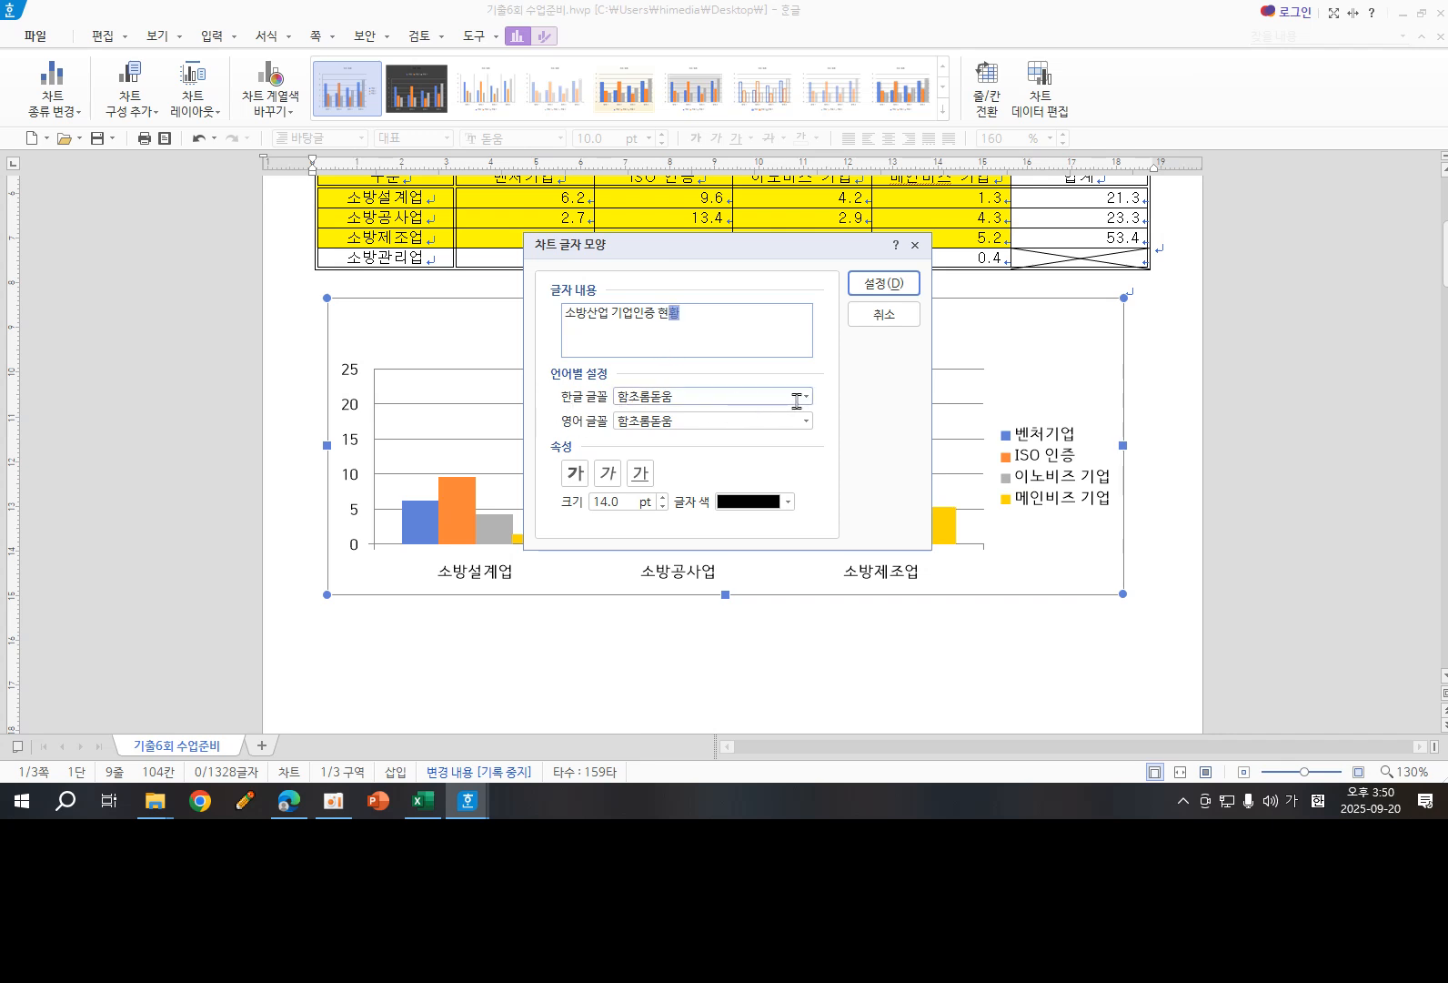
# - Format the chart title with the Korean font 굴림, bold, at 12 pt, and deselect the chart
pyautogui.click(691, 396)
pyautogui.moveTo(691, 396); pyautogui.dragTo(613, 397)
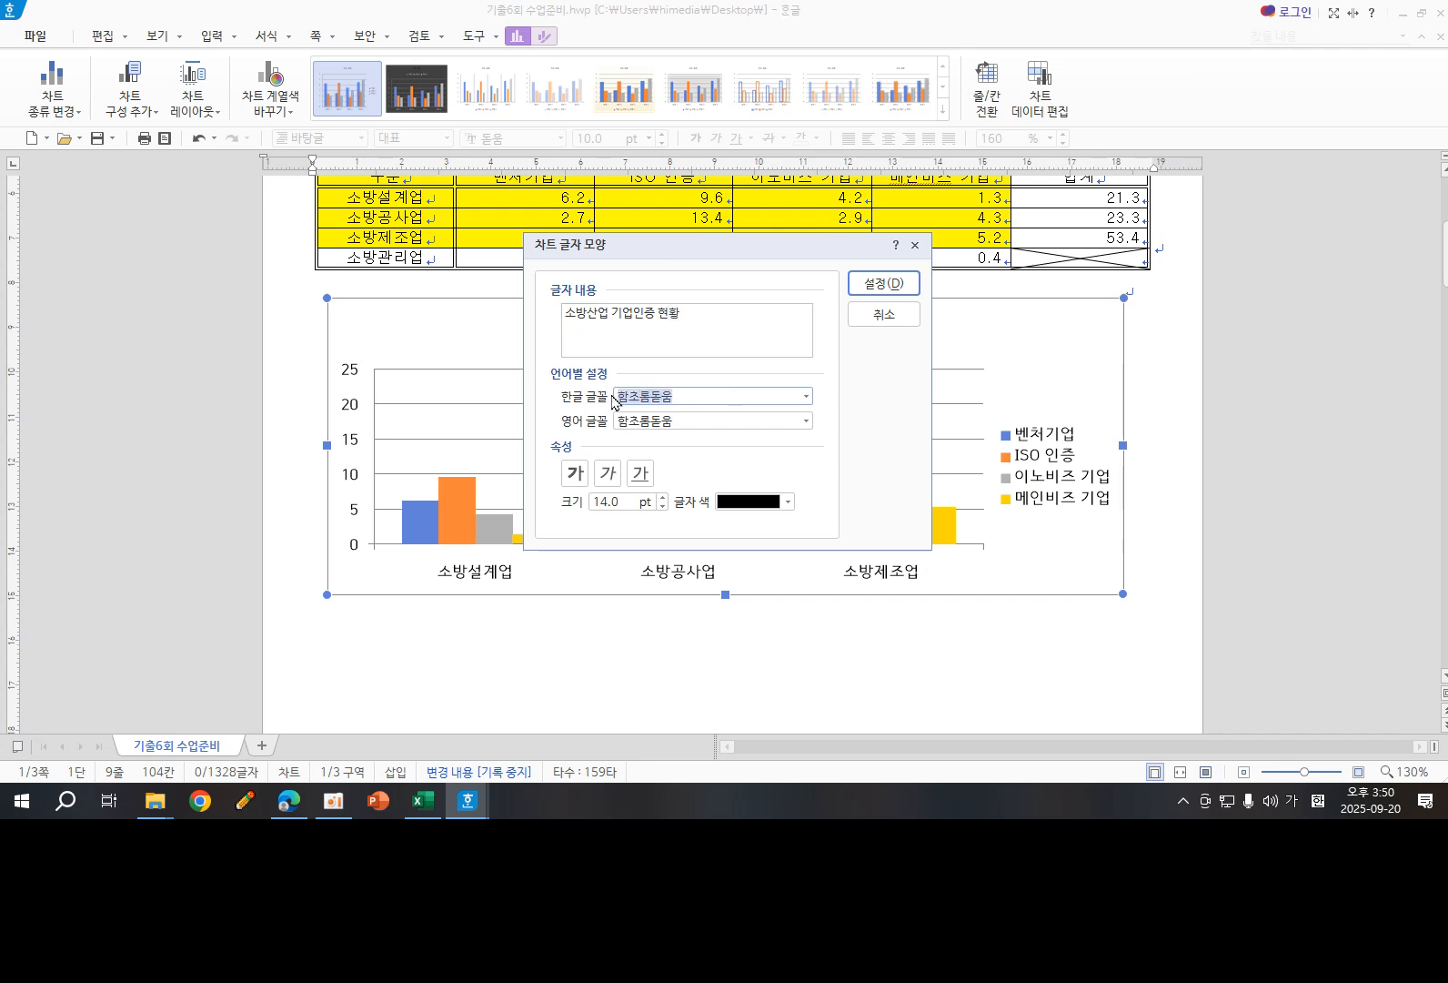
pyautogui.write('ㄱ')
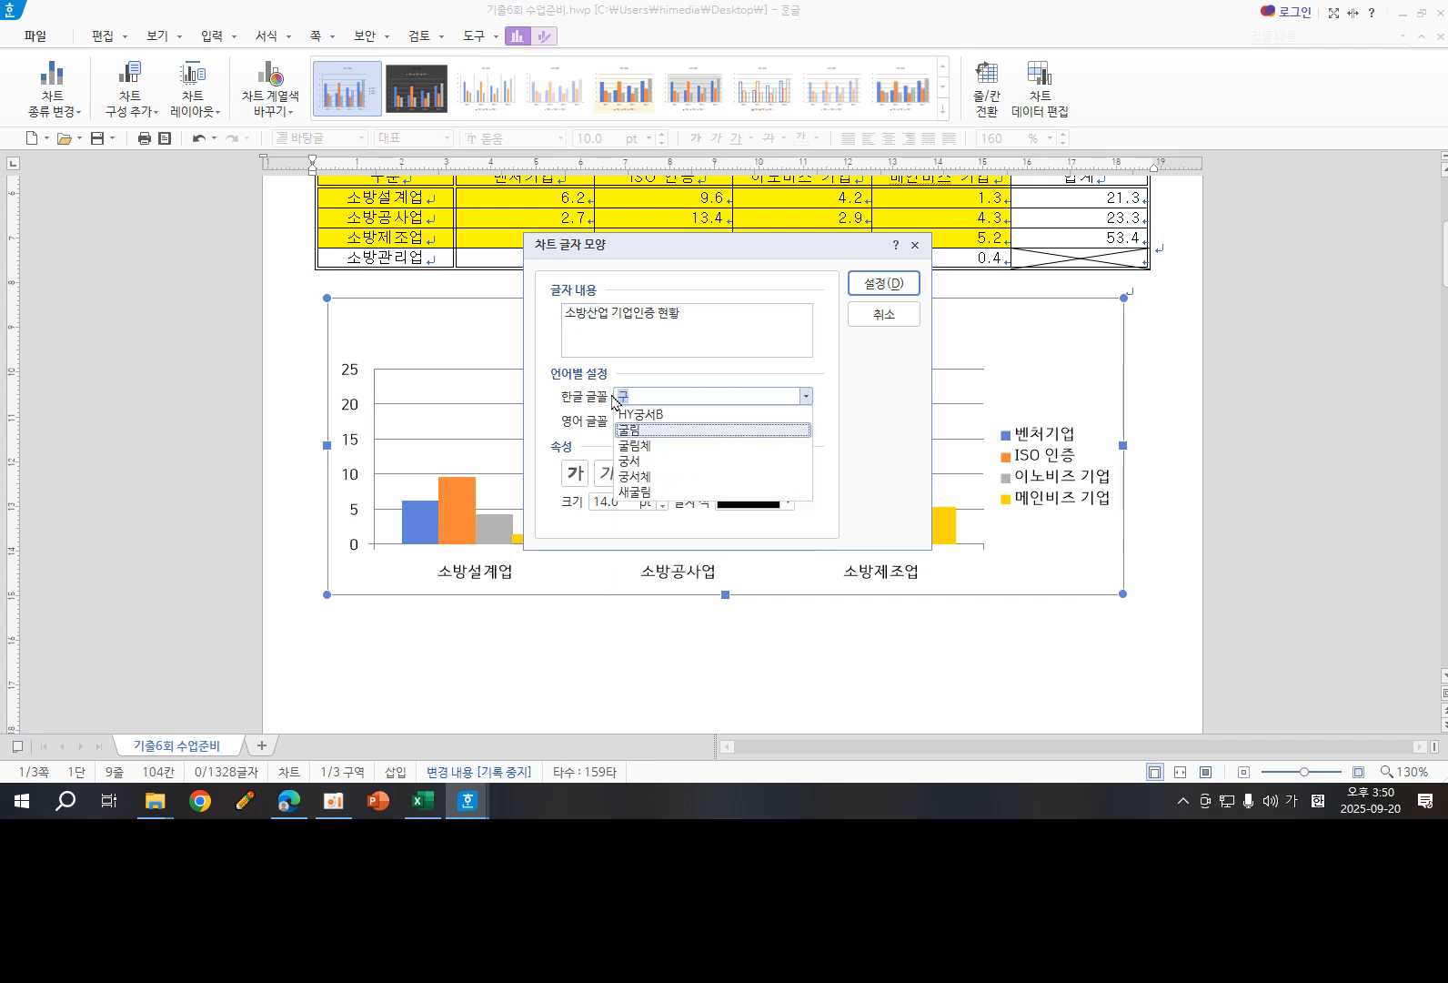
pyautogui.click(636, 430)
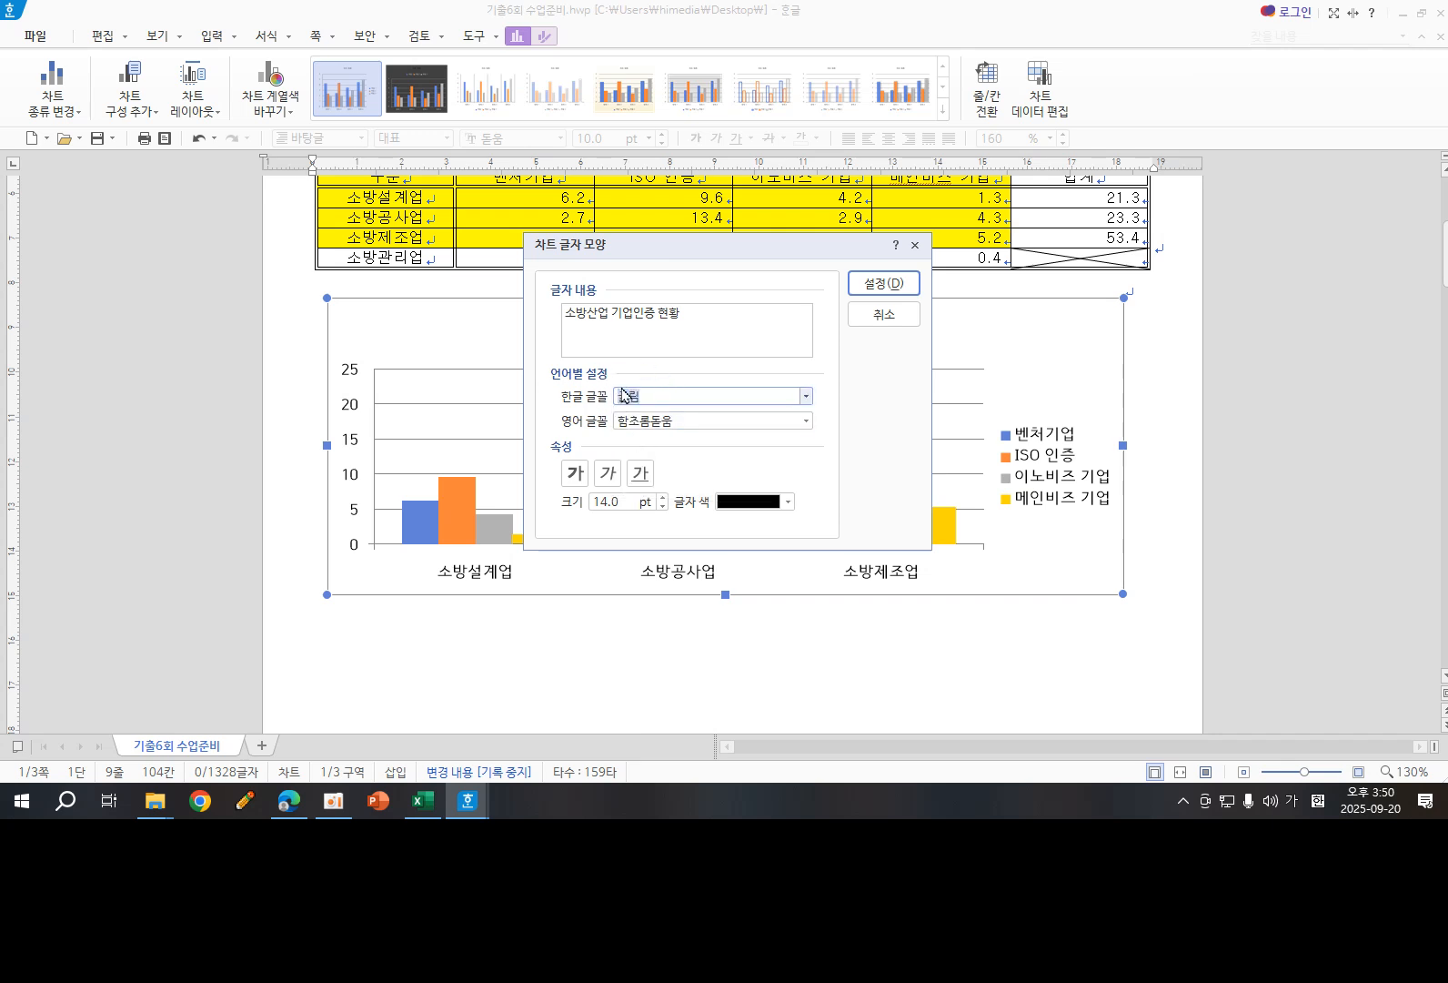
pyautogui.click(575, 474)
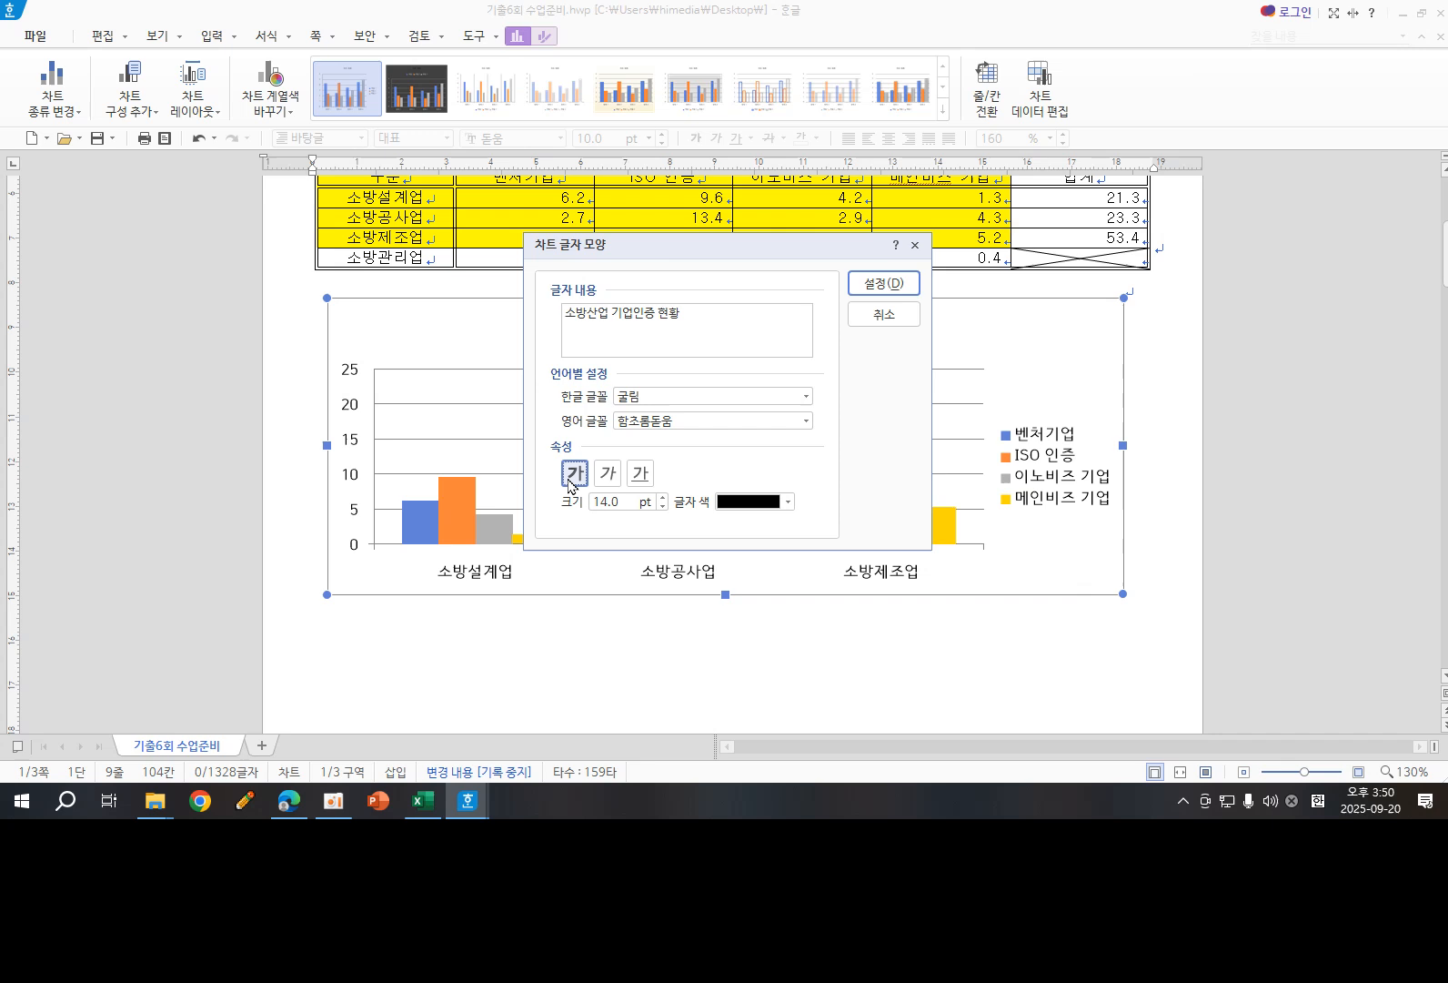
pyautogui.click(663, 506)
pyautogui.click(663, 506)
pyautogui.click(868, 289)
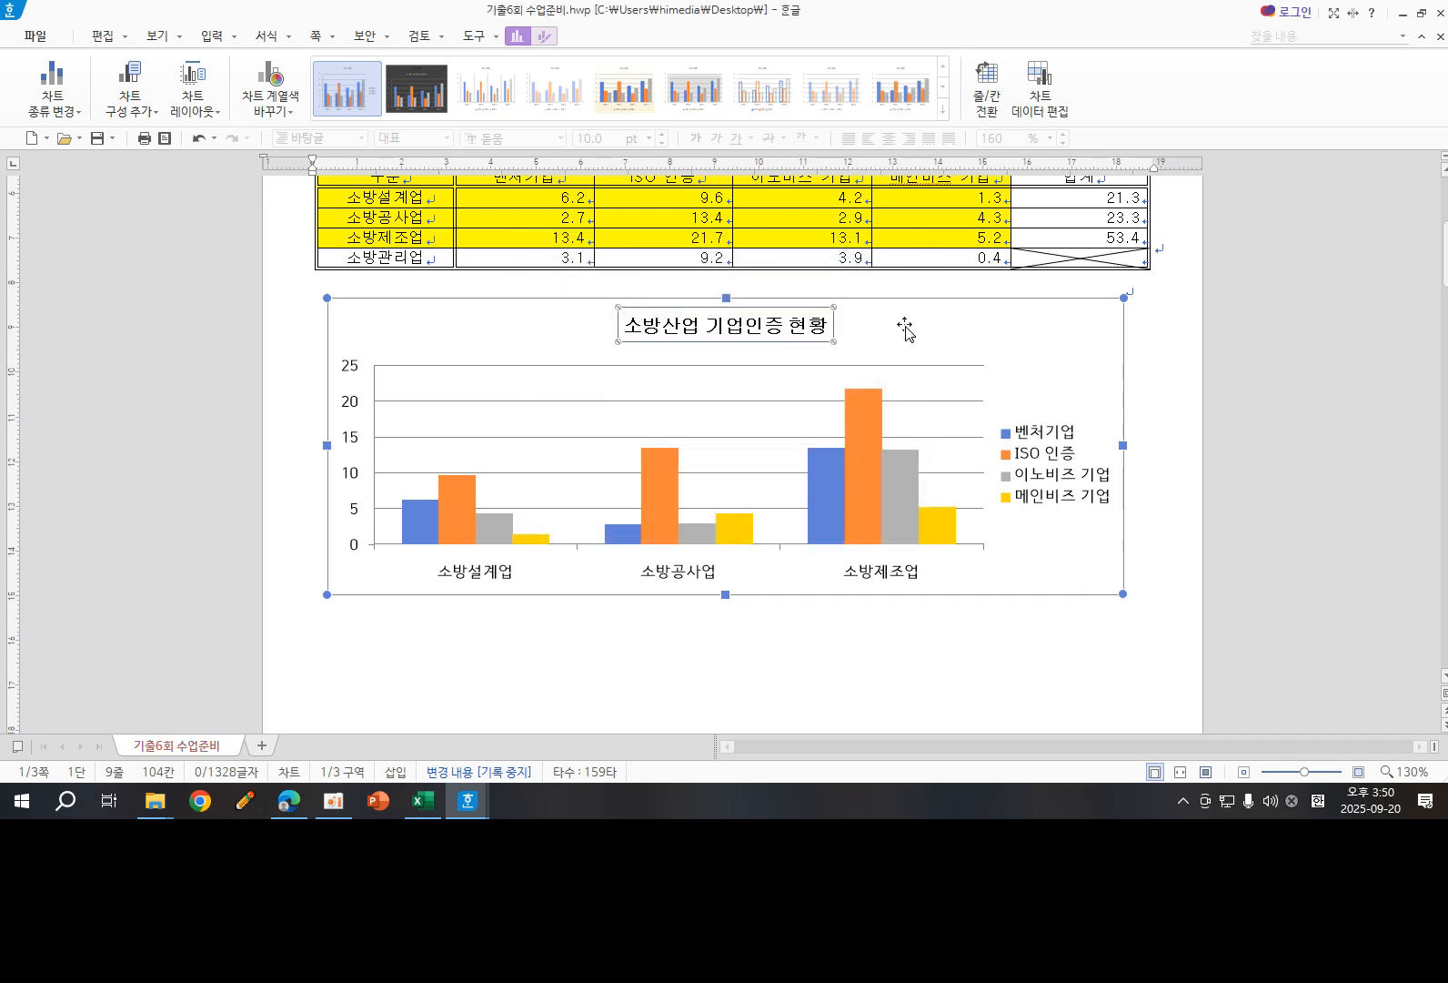
pyautogui.click(1164, 348)
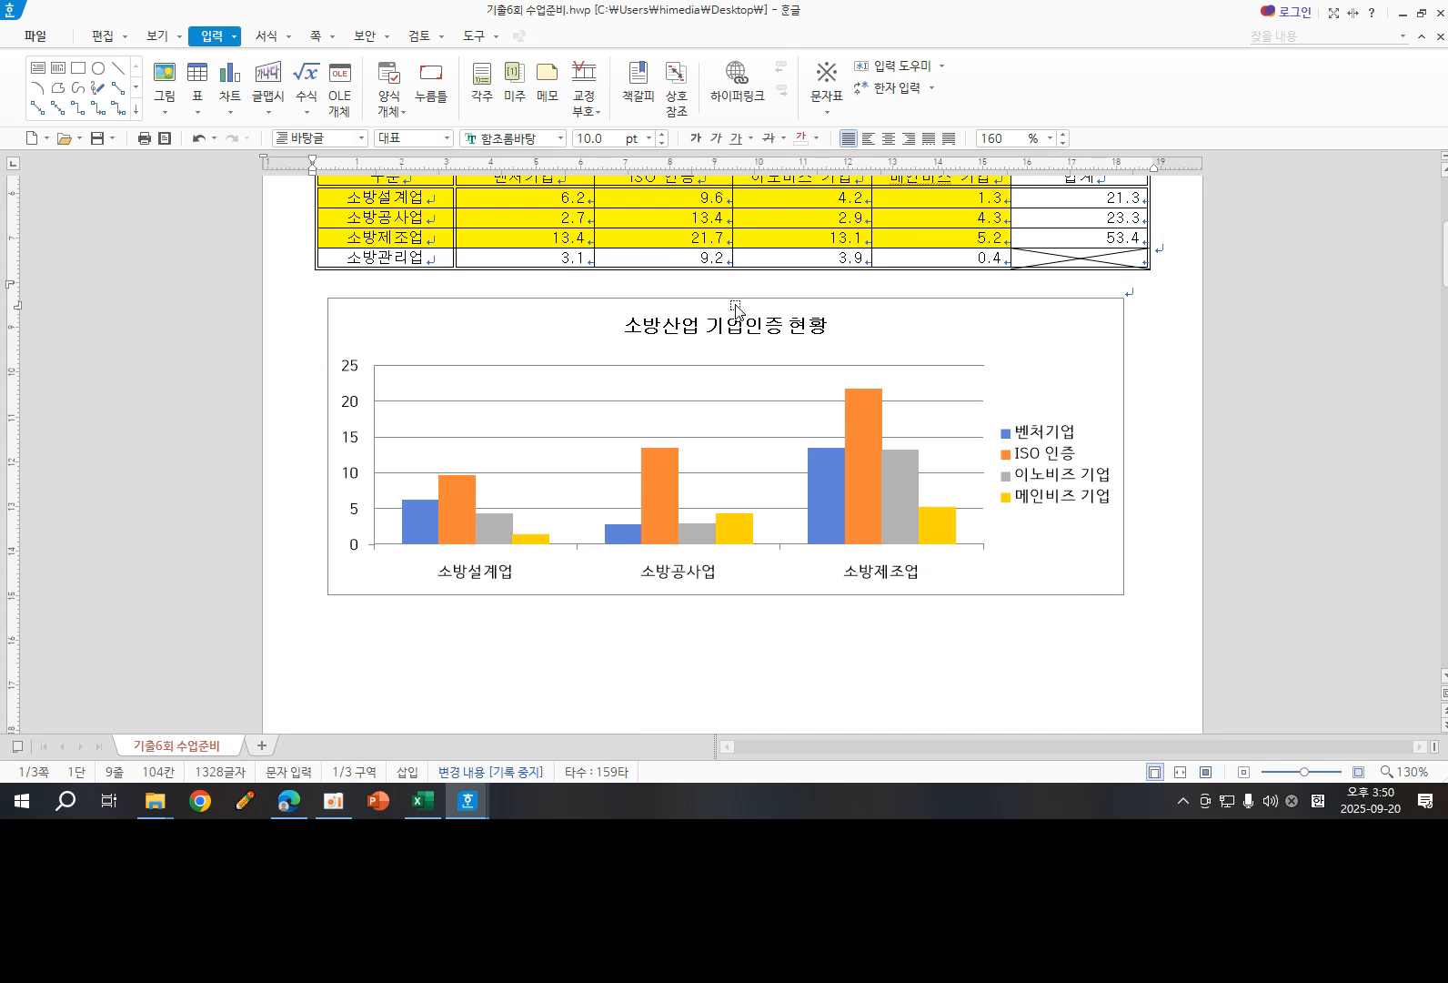
# - Give the chart title a white shape fill and a black outline
pyautogui.click(652, 338)
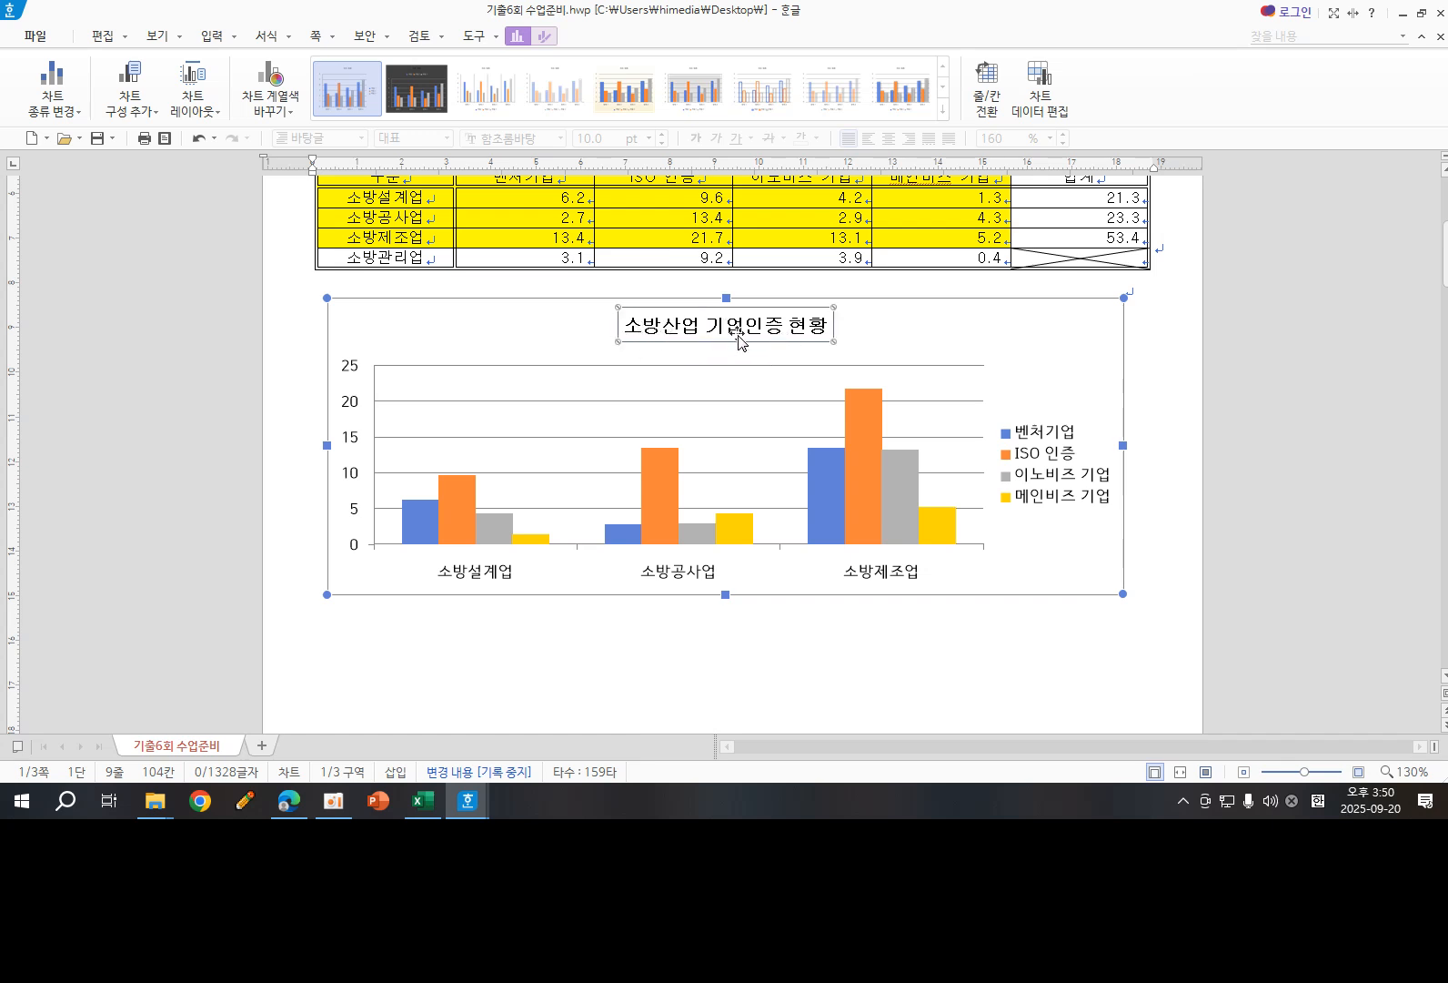
pyautogui.click(544, 38)
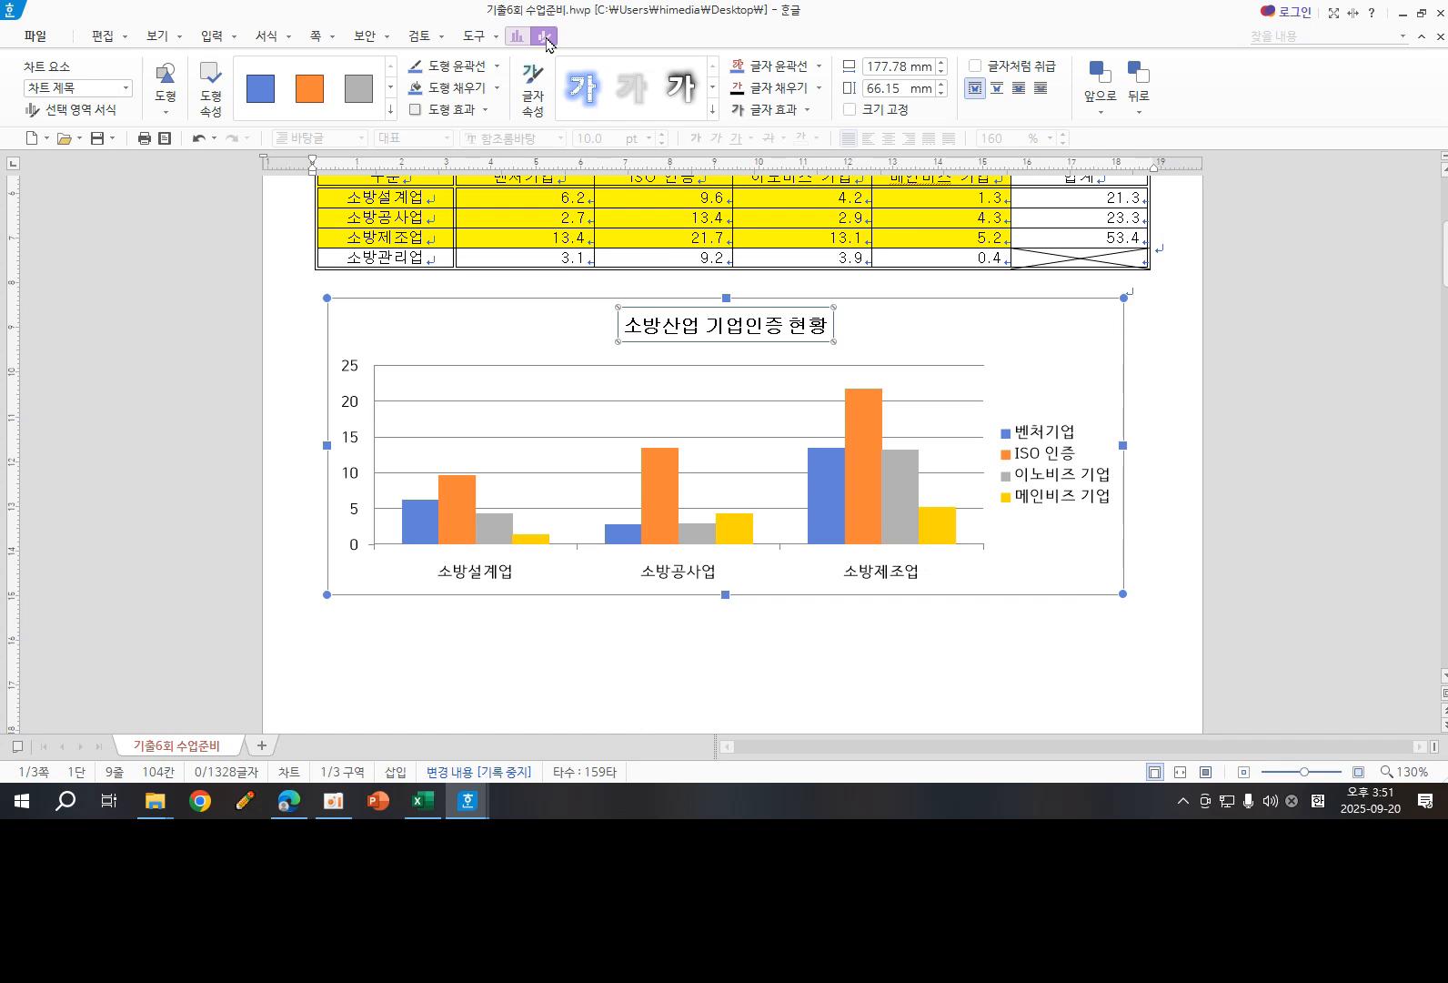
pyautogui.click(497, 87)
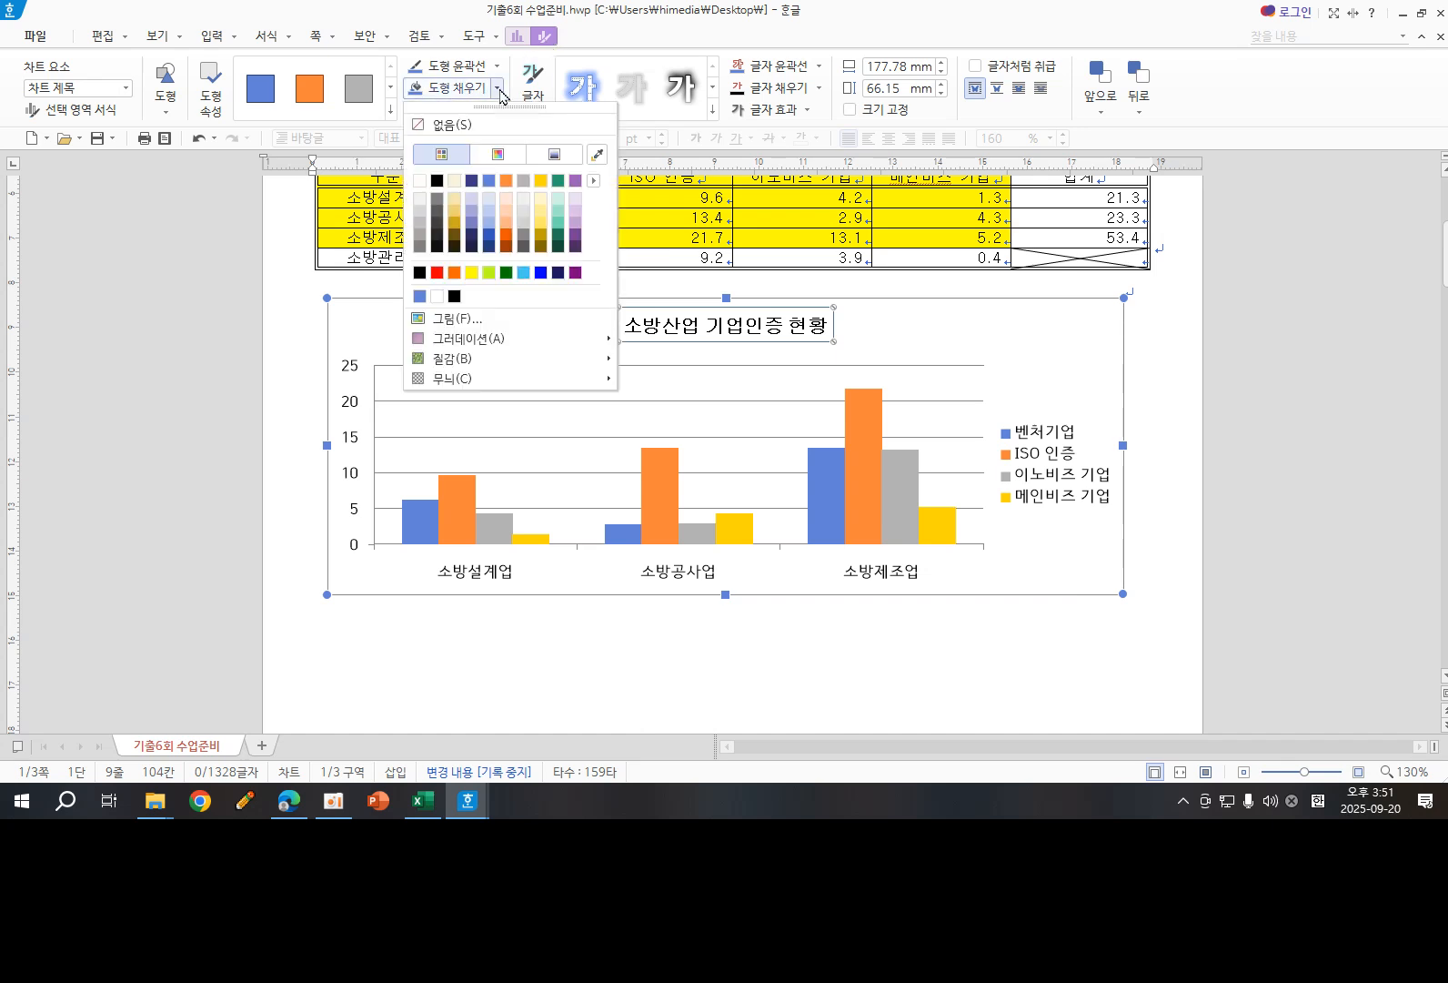
pyautogui.click(417, 181)
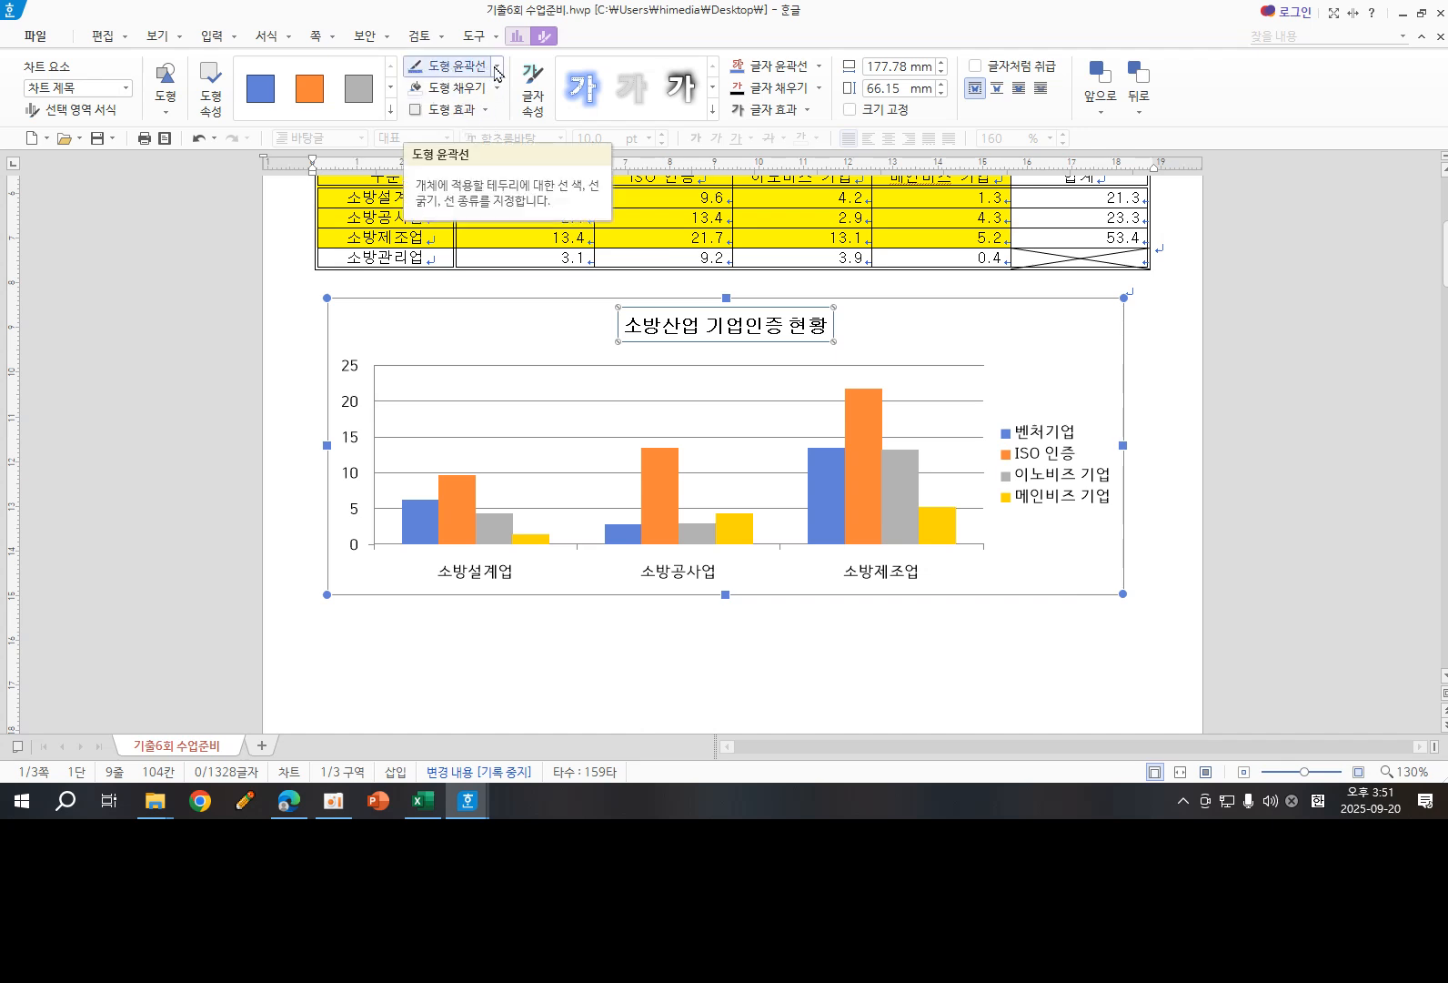
pyautogui.click(497, 67)
pyautogui.click(436, 161)
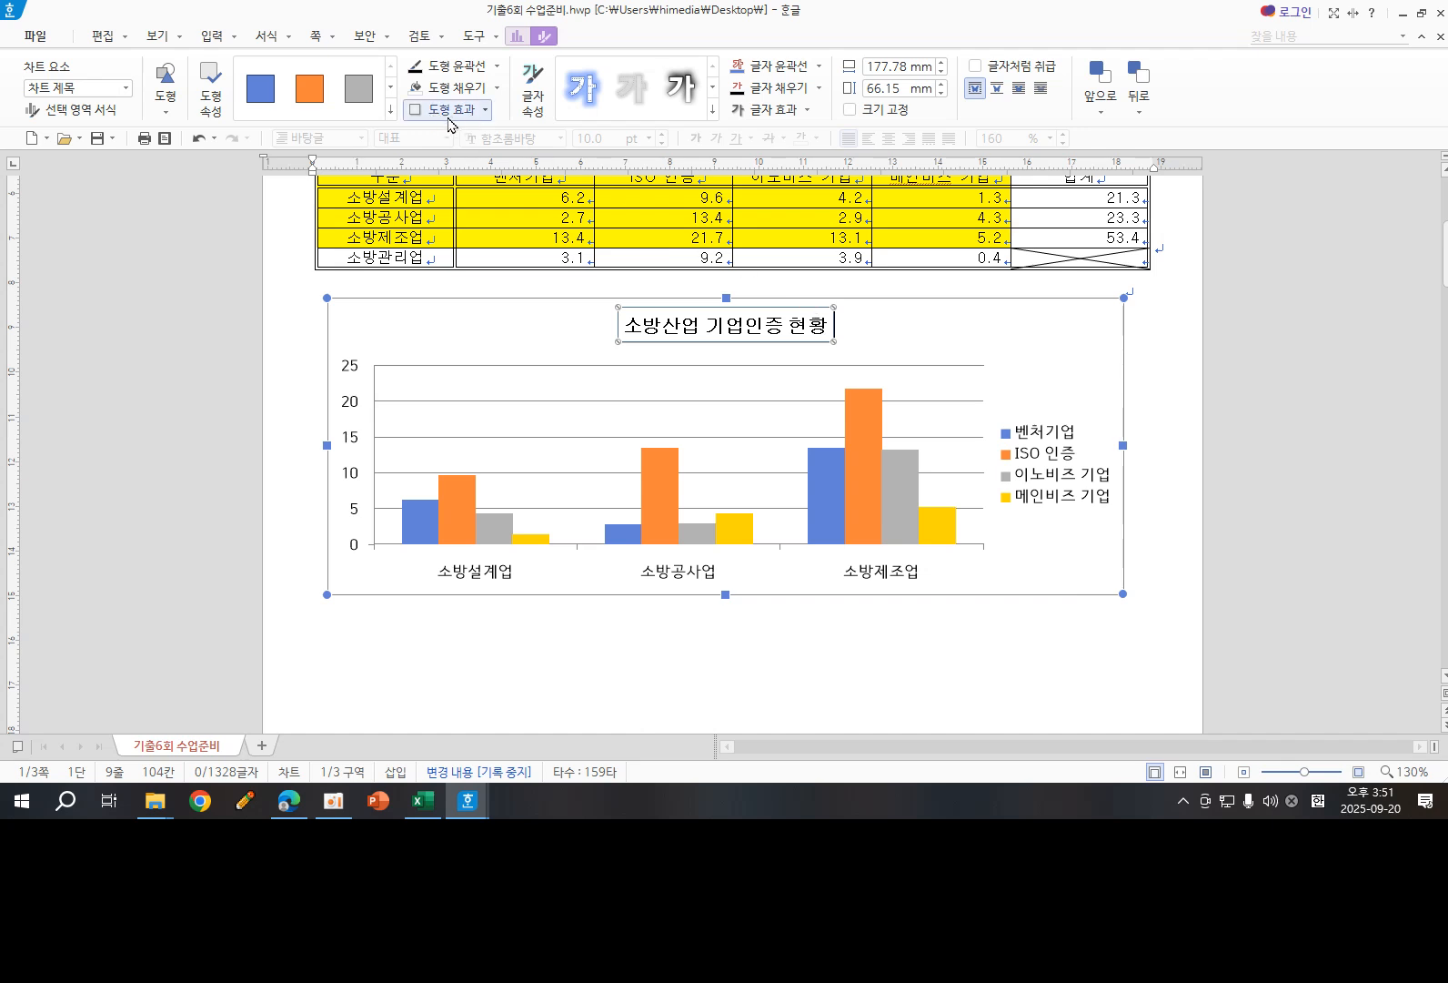
# - Apply the outer diagonal lower-right shadow (대각선 오른쪽 아래) to the chart title box and deselect the title
pyautogui.click(486, 111)
pyautogui.moveTo(466, 141)
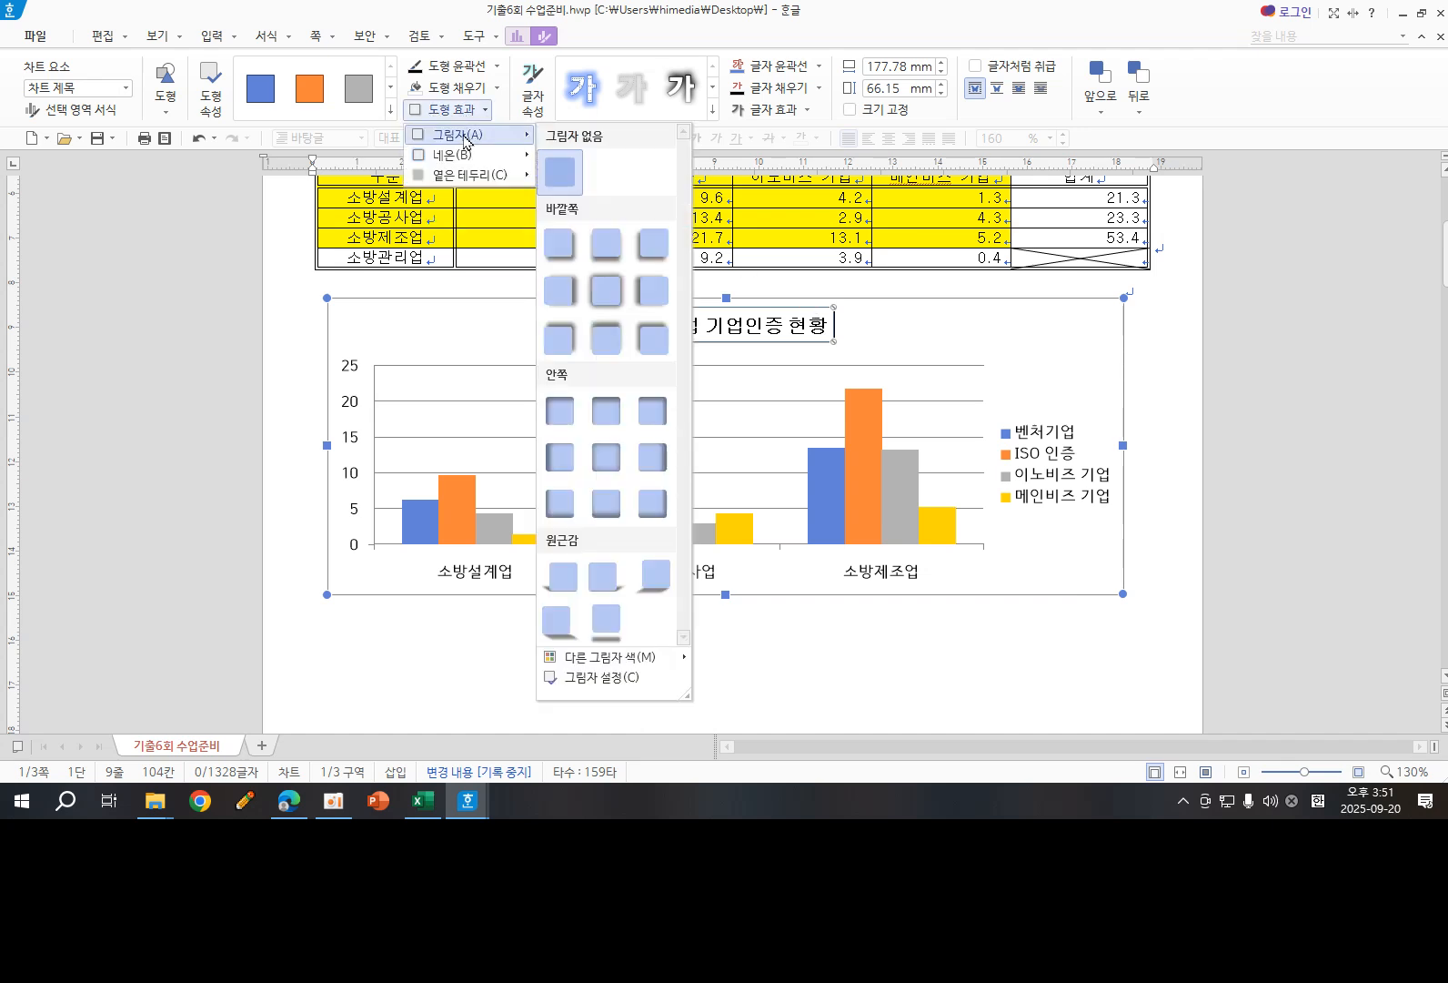
pyautogui.click(565, 248)
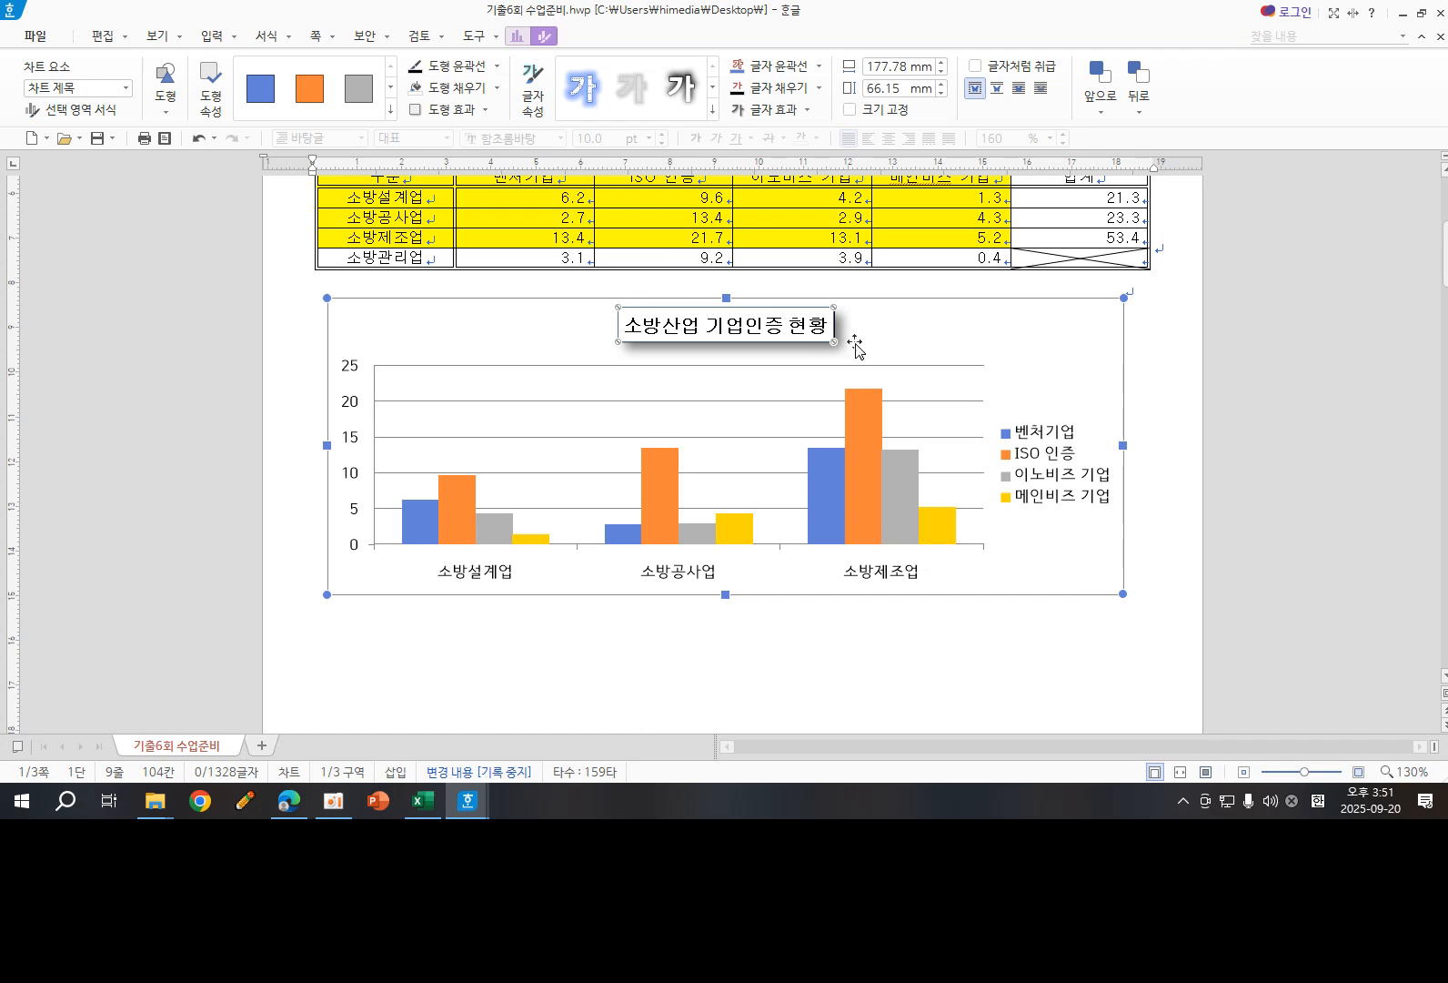
pyautogui.click(929, 339)
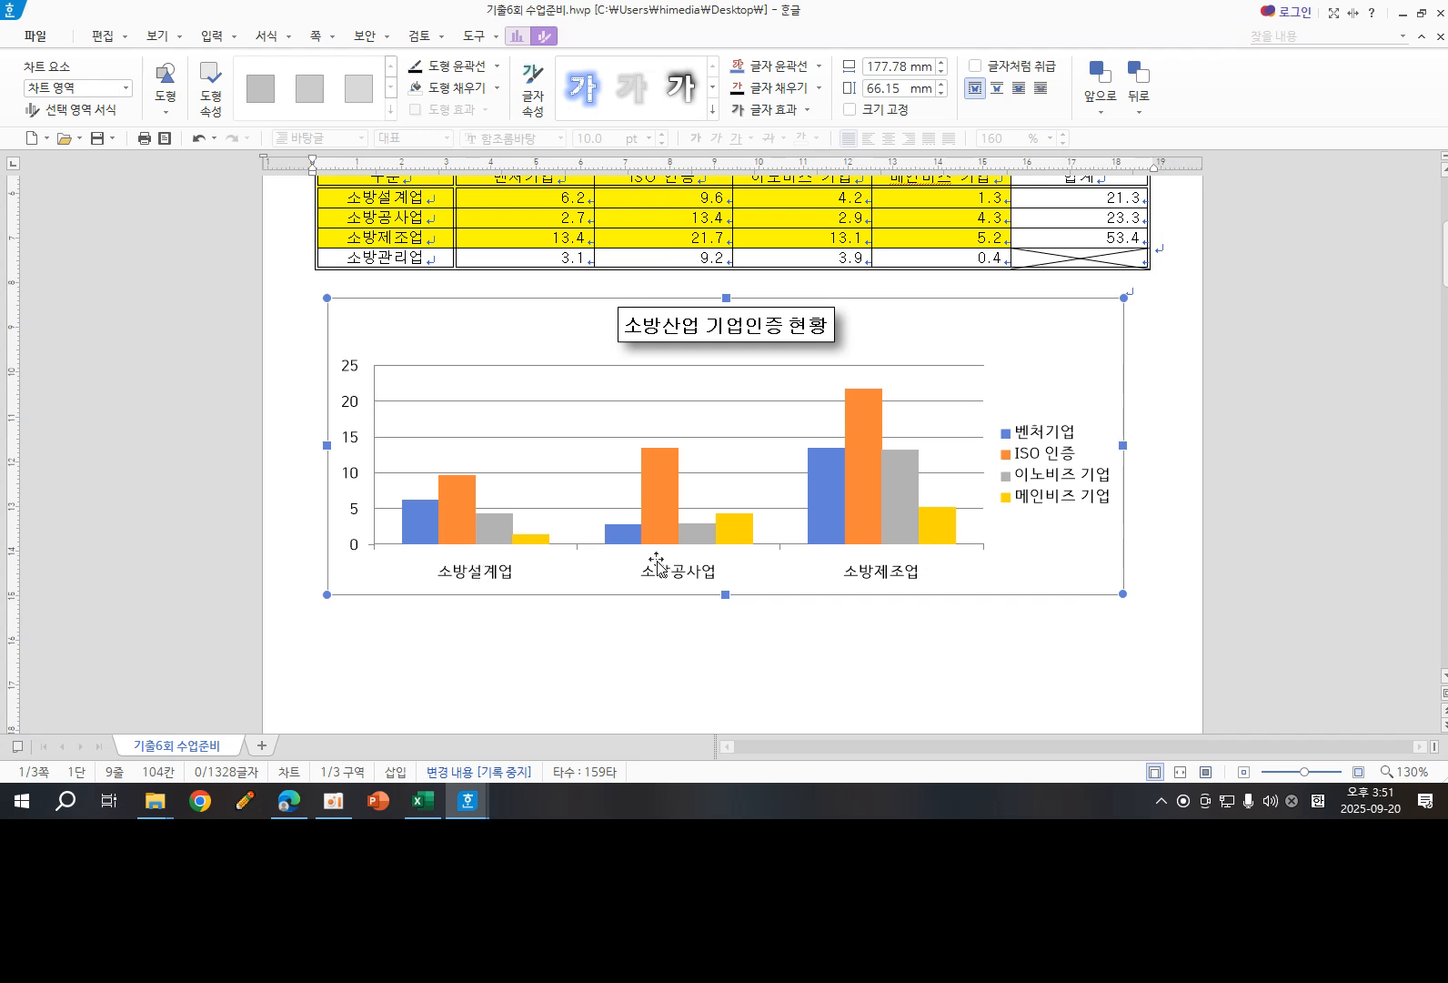
# - Set the English font of the chart's value axis labels to 굴림
pyautogui.click(350, 406)
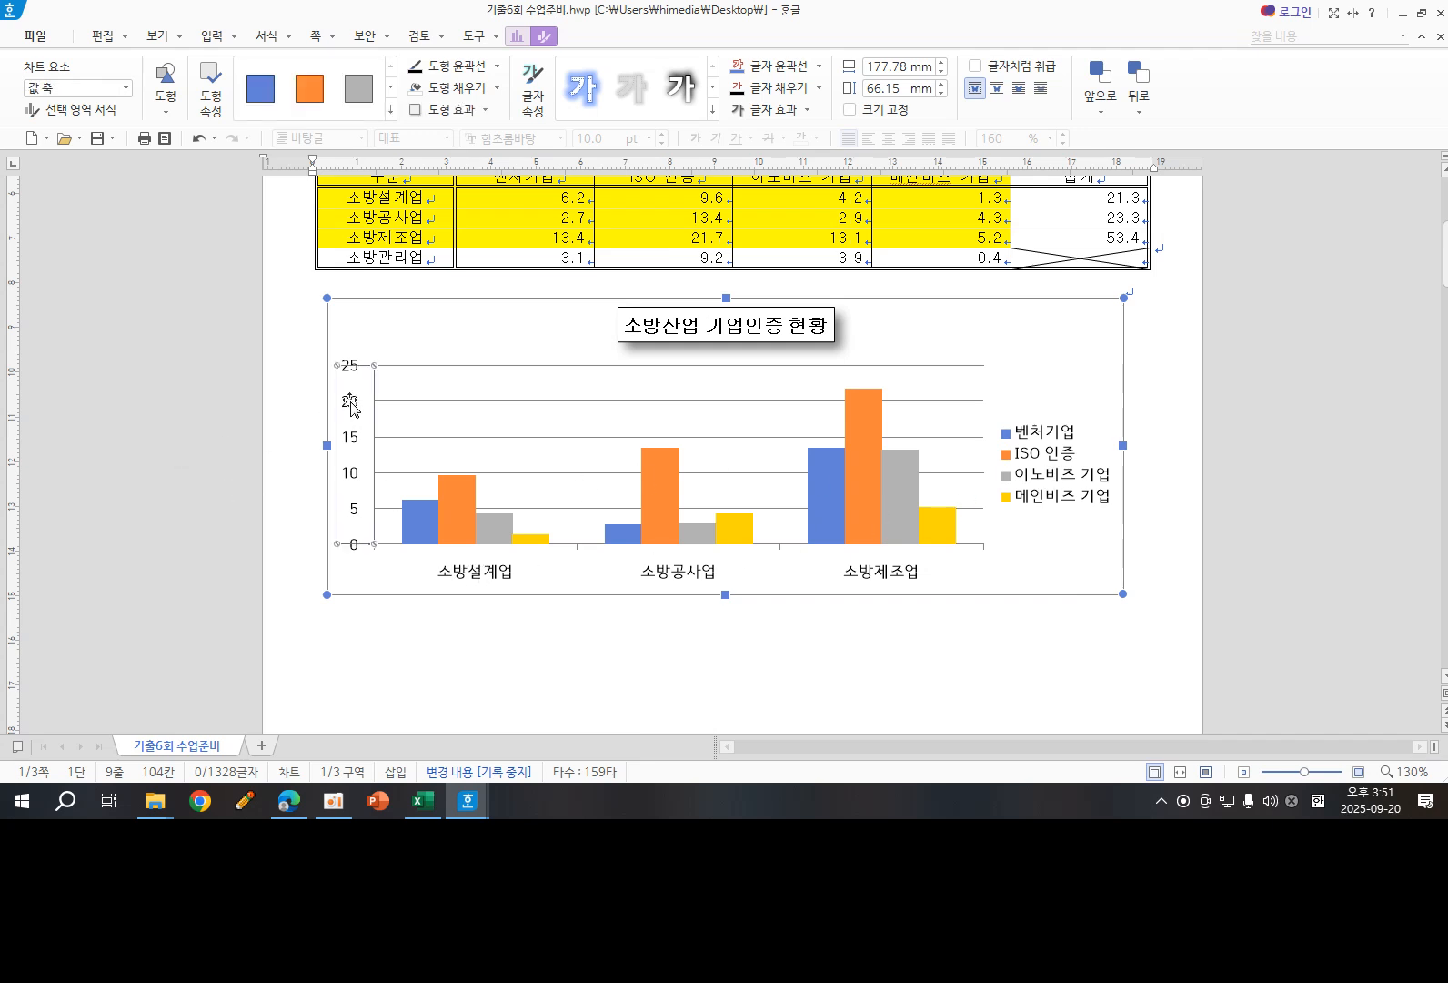
pyautogui.rightClick(351, 409)
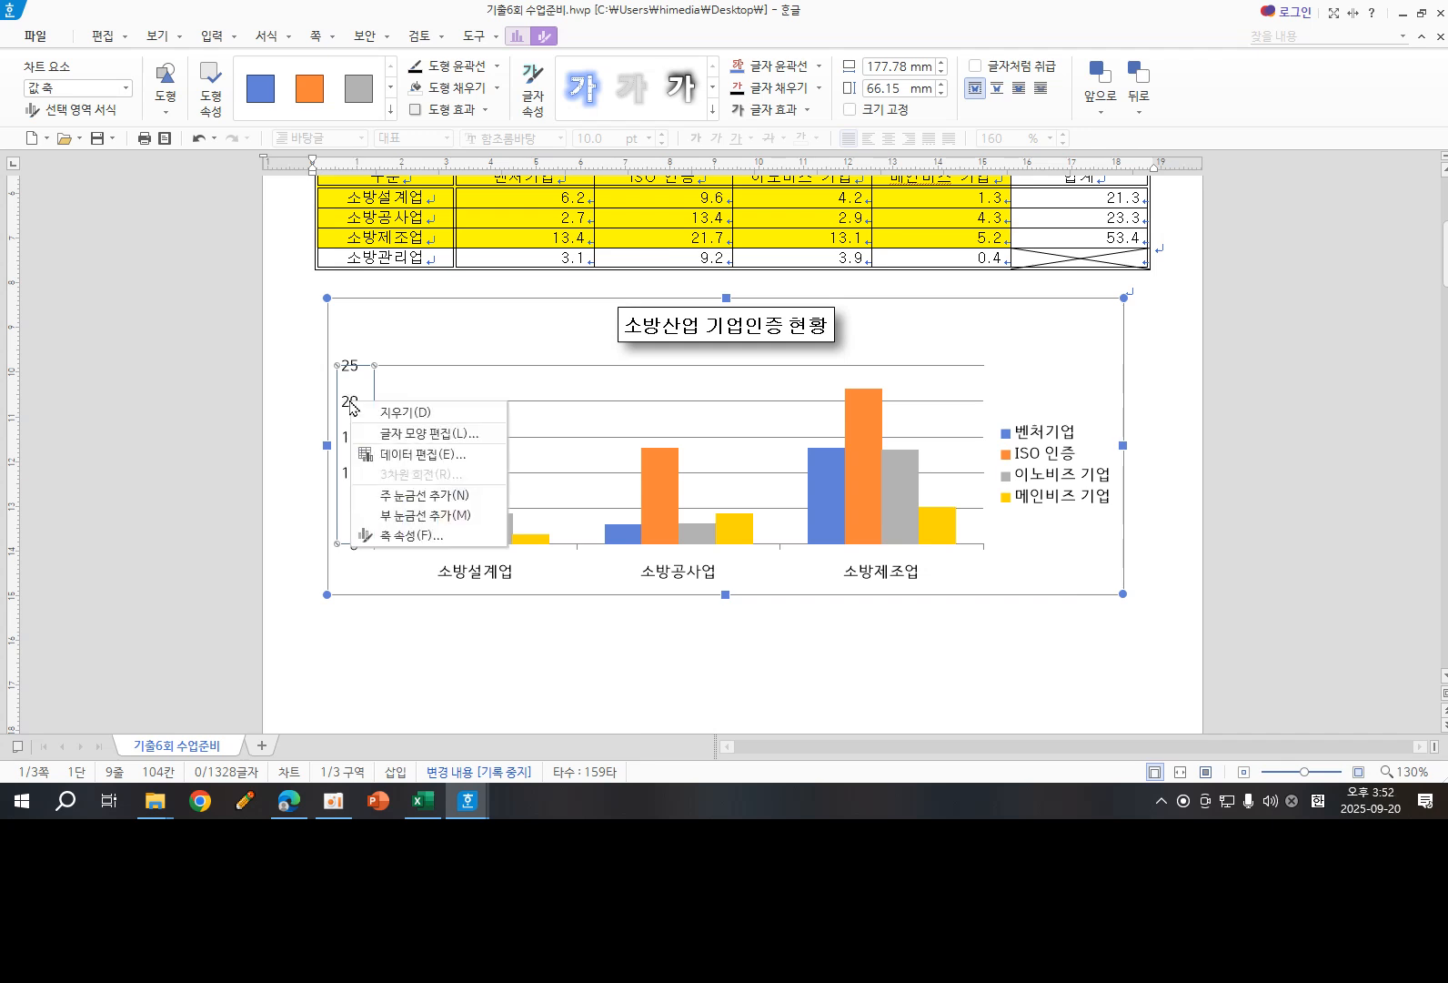
pyautogui.click(415, 439)
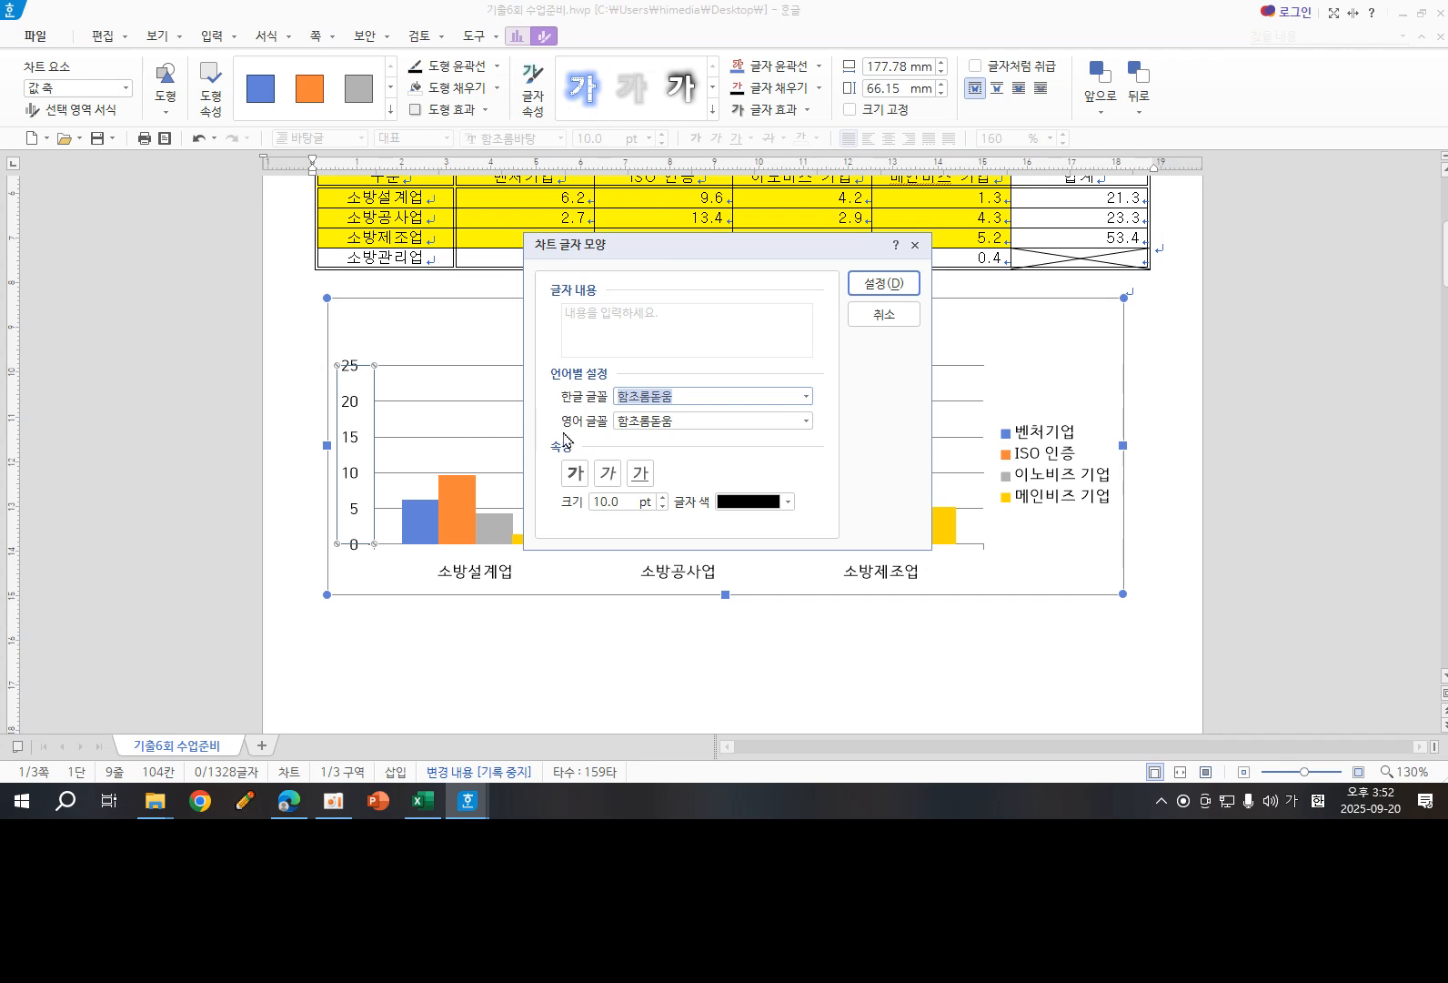
pyautogui.click(674, 422)
pyautogui.moveTo(673, 421); pyautogui.dragTo(592, 431)
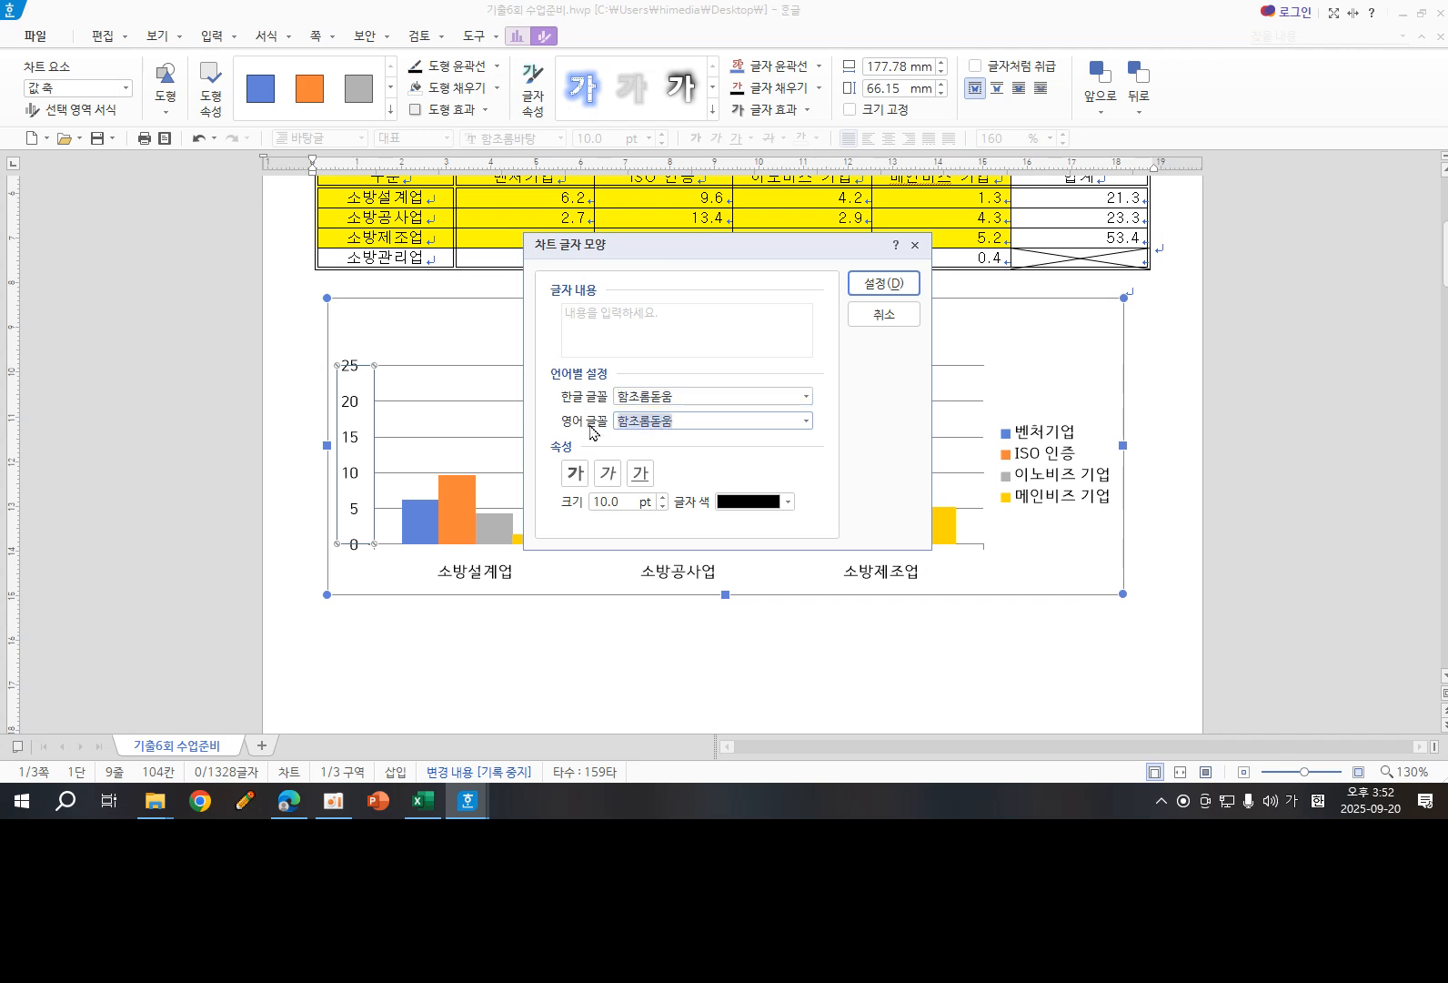
pyautogui.write('굴')
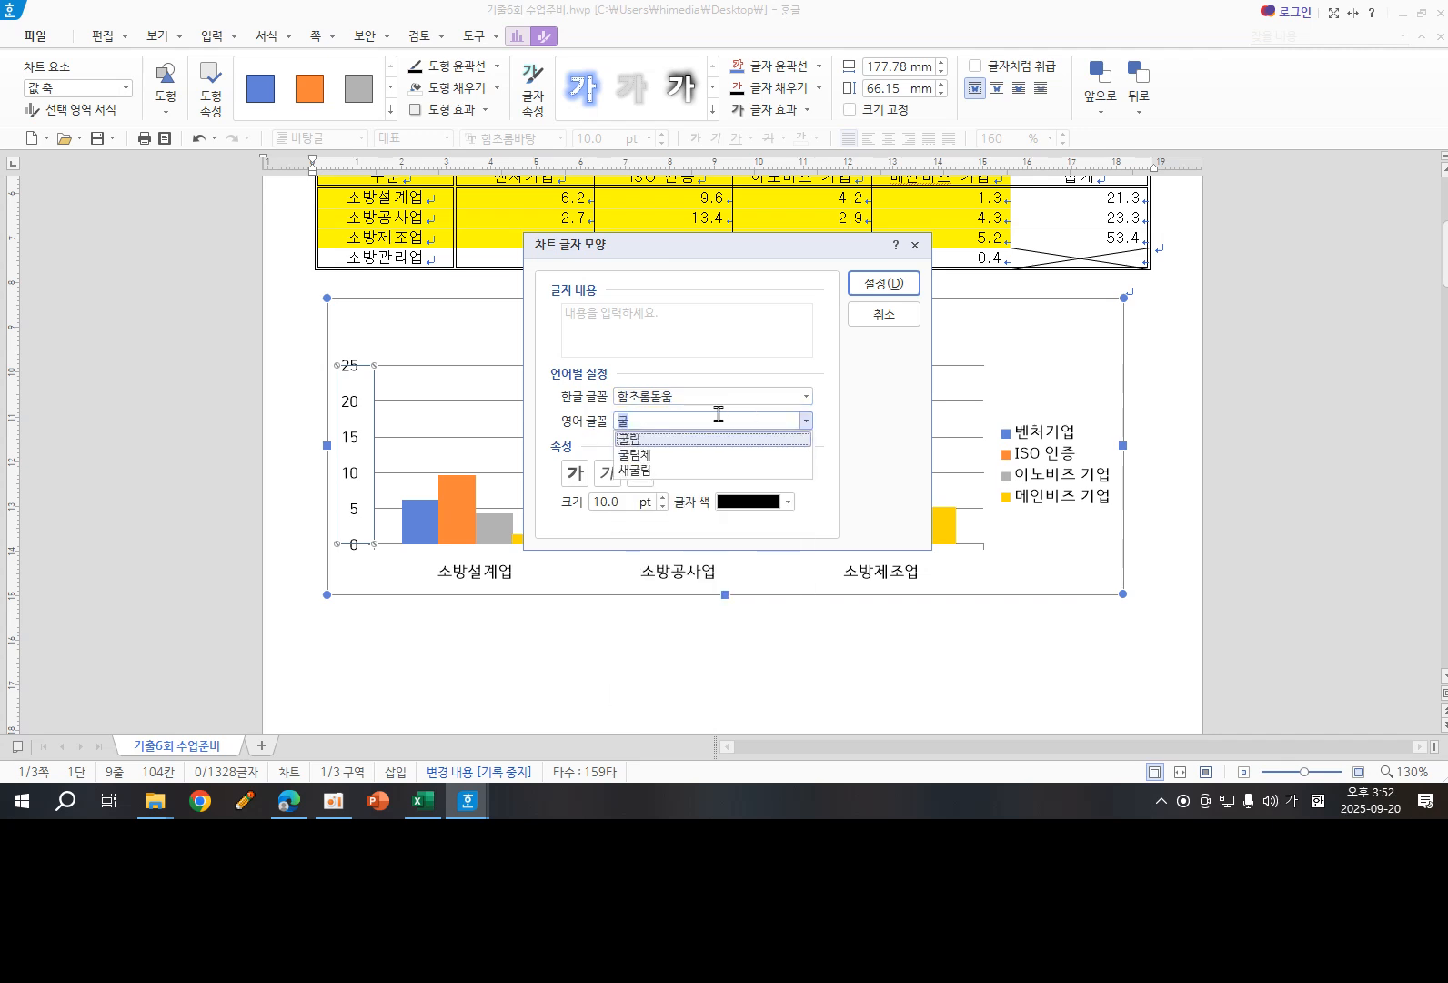
pyautogui.click(673, 439)
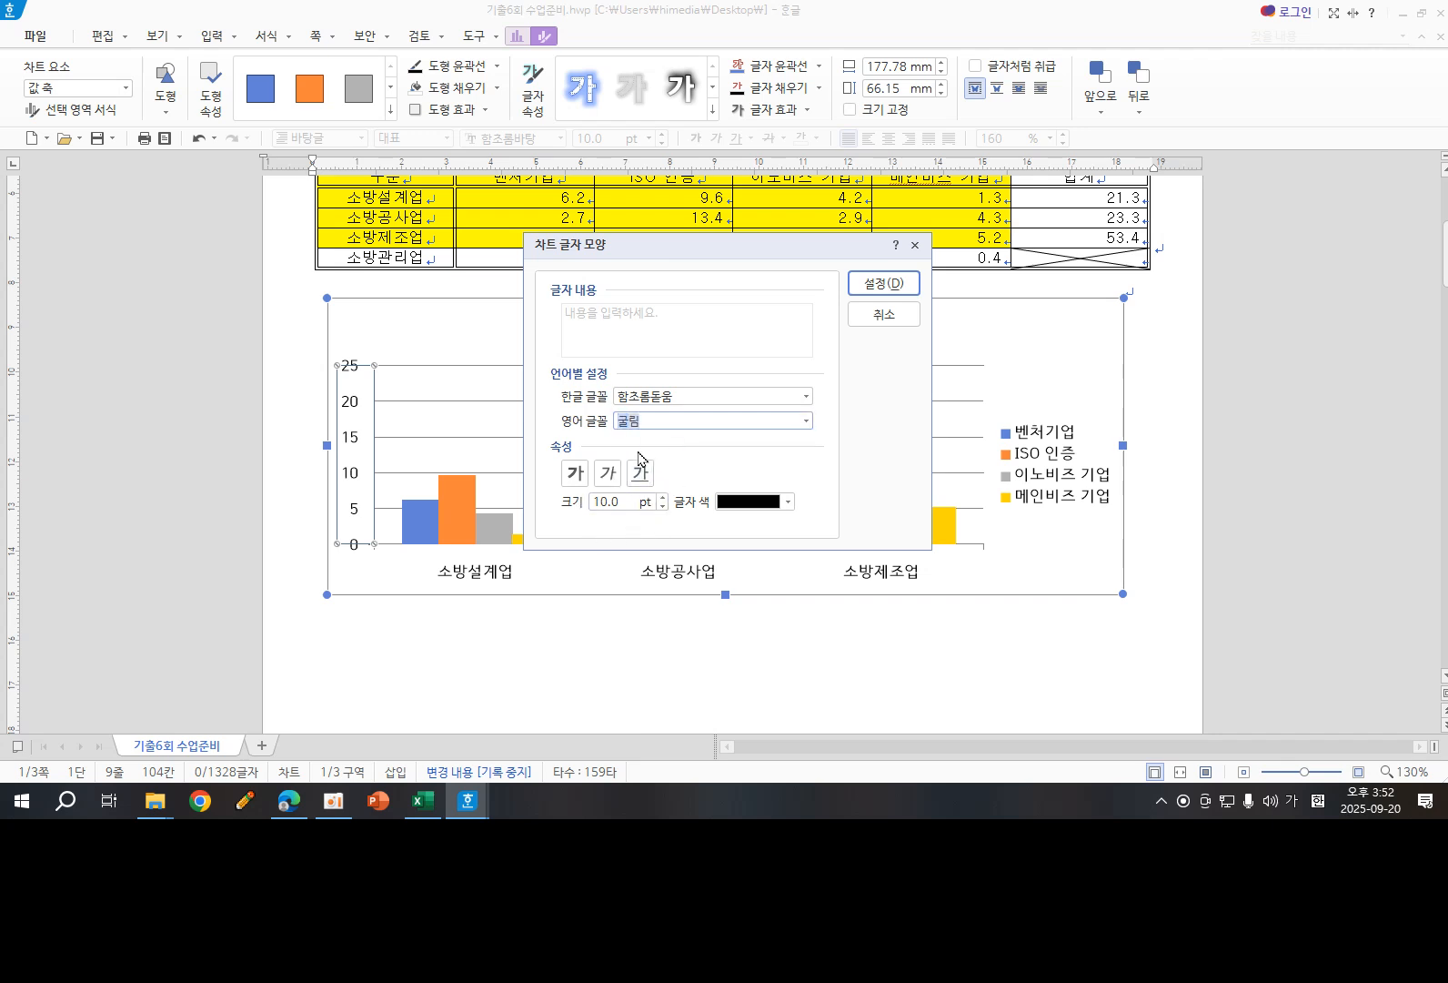
pyautogui.click(879, 283)
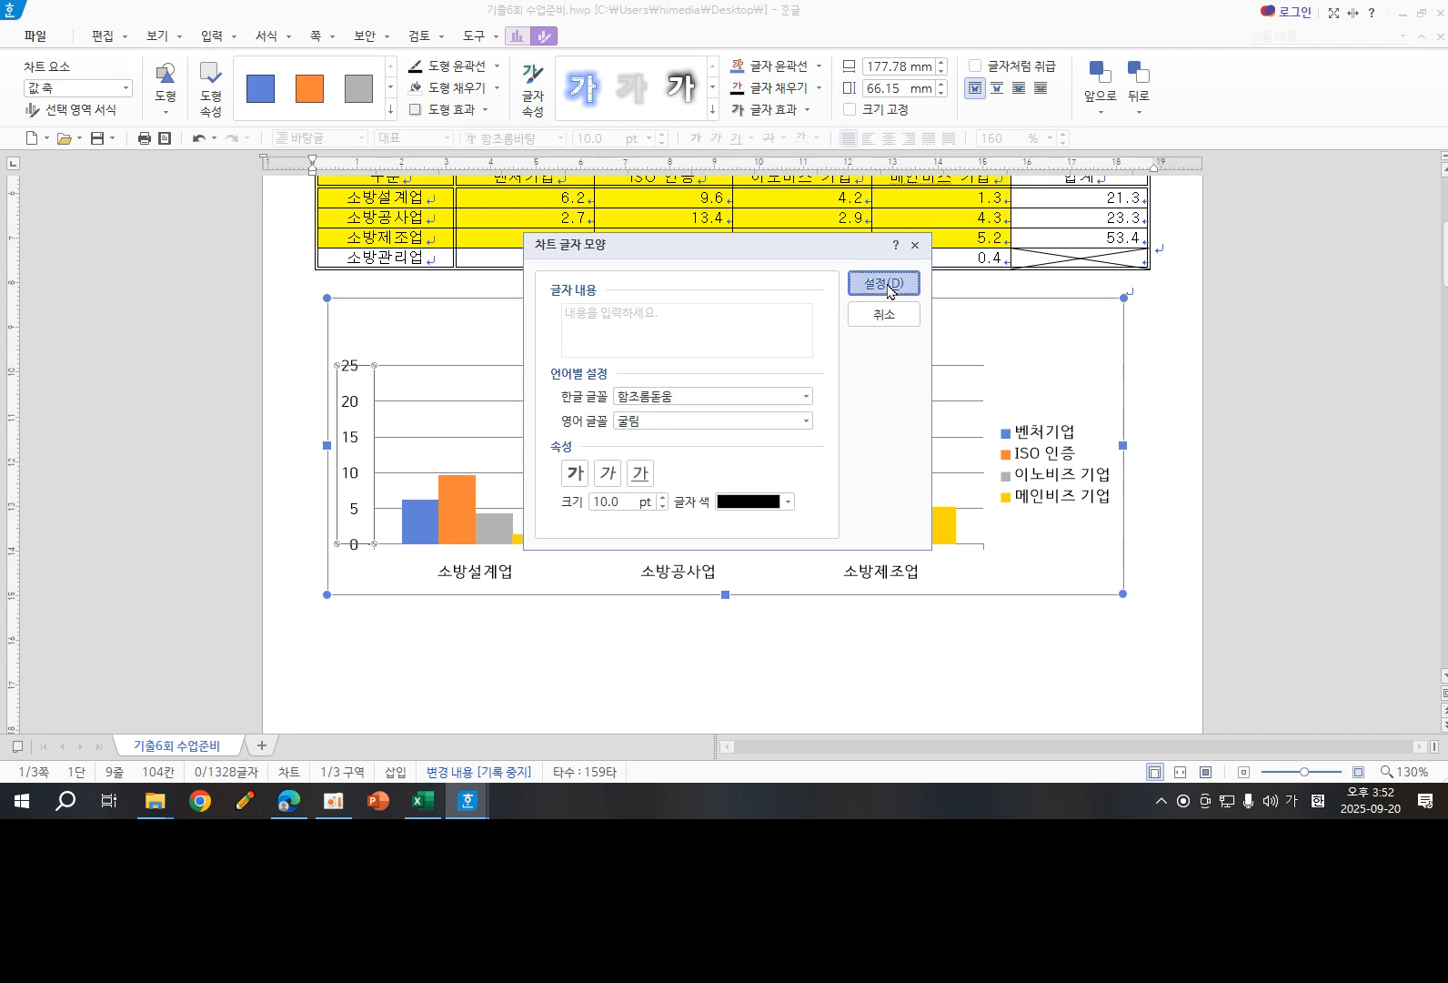
# - Set the Korean font of the chart's category axis labels to 굴림
pyautogui.click(483, 580)
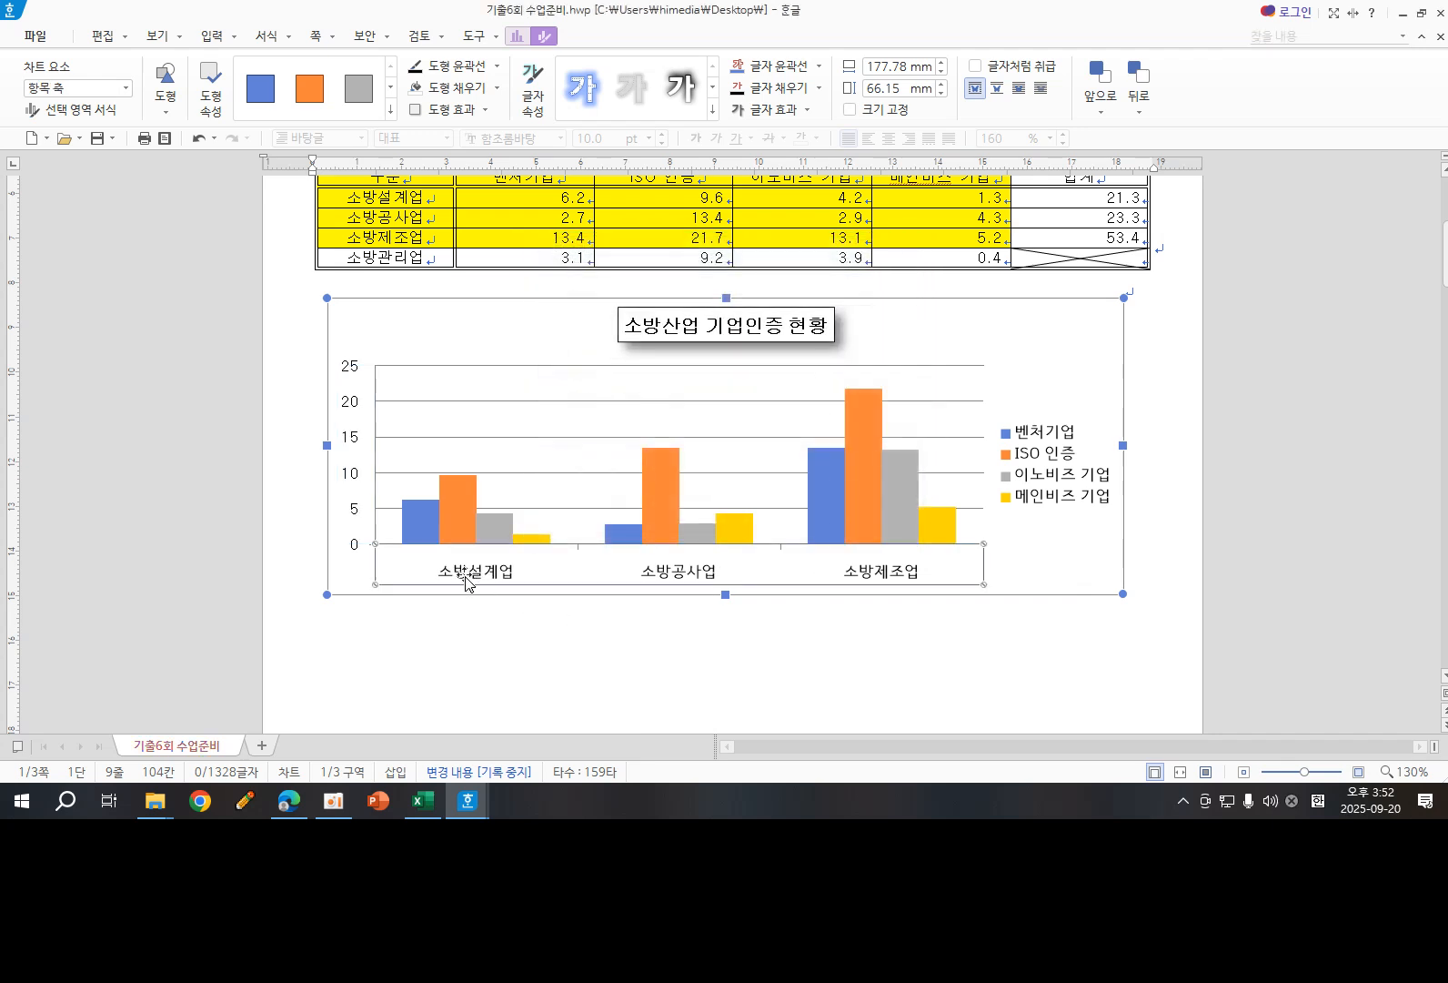
pyautogui.rightClick(483, 580)
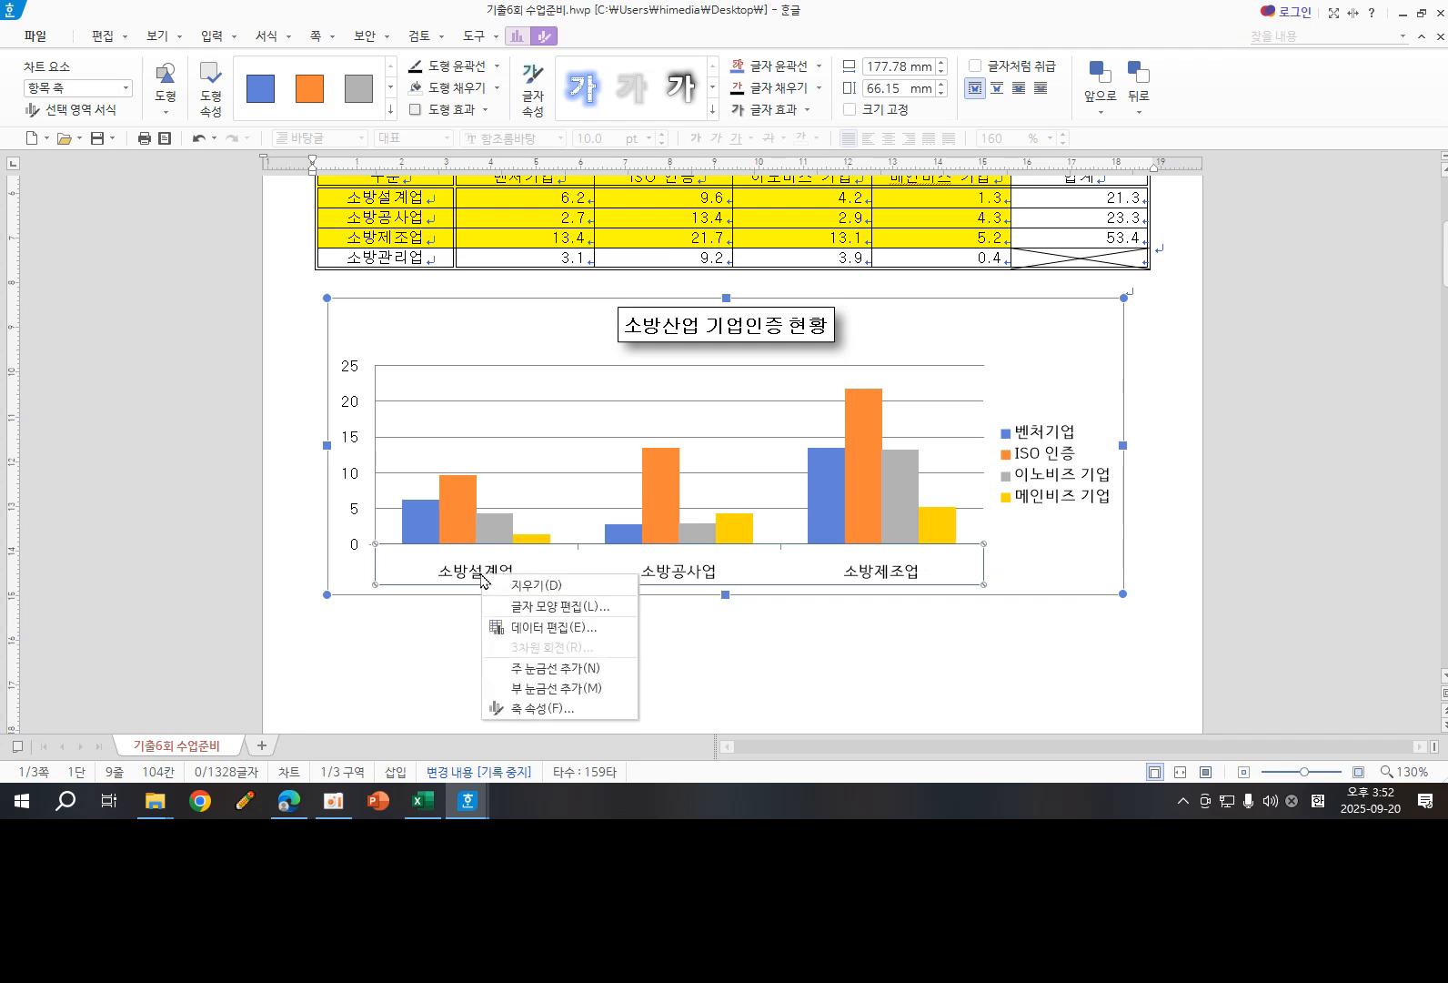
pyautogui.click(539, 607)
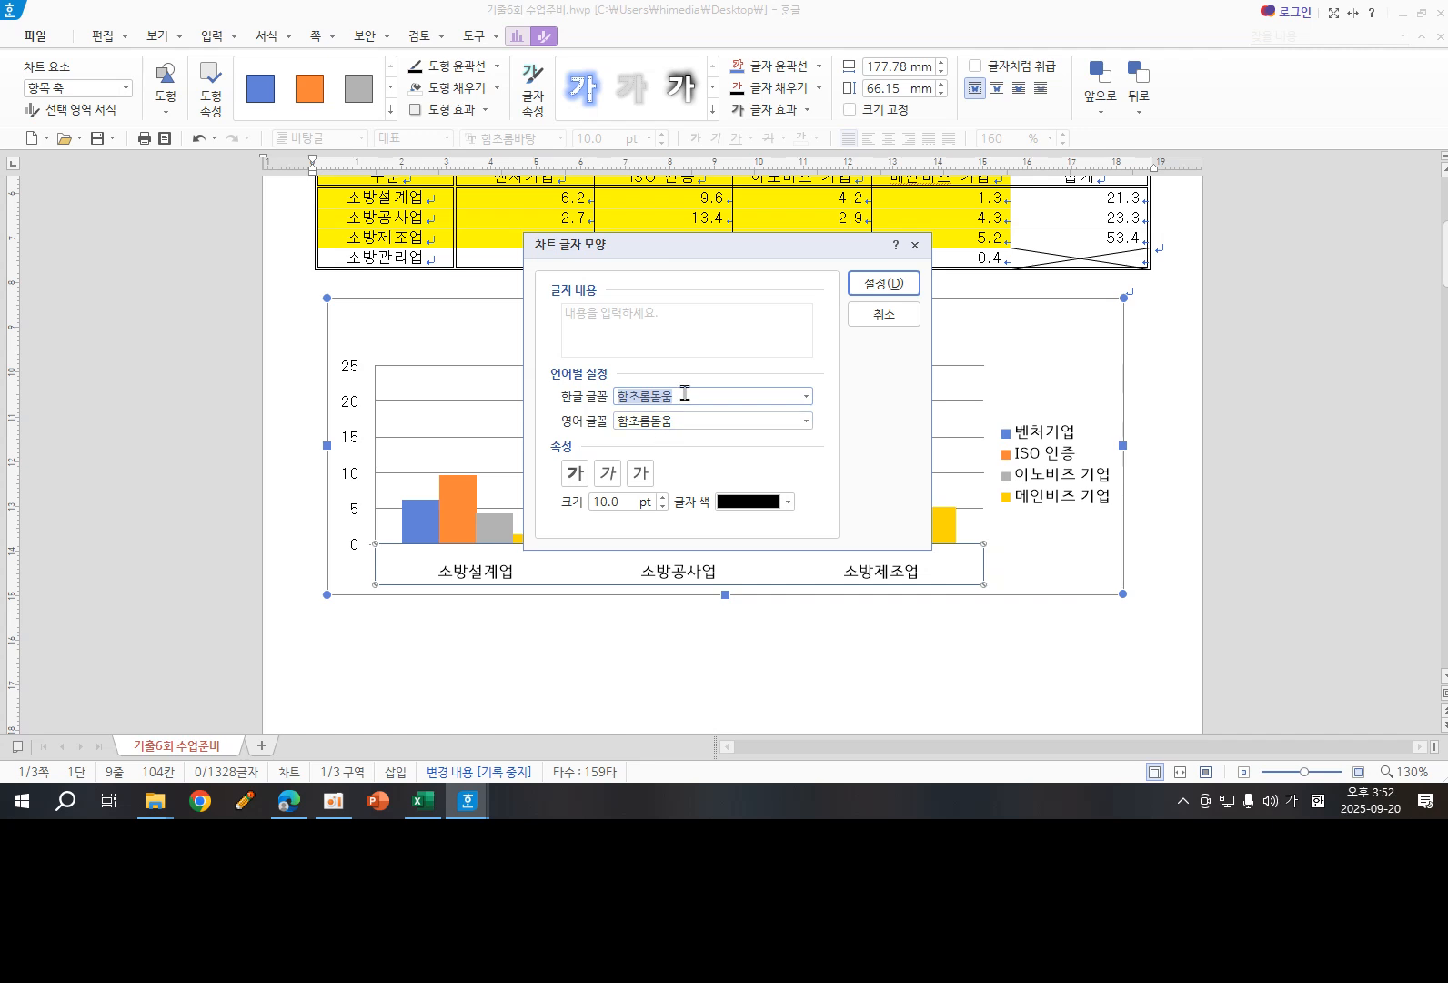
pyautogui.write('굴')
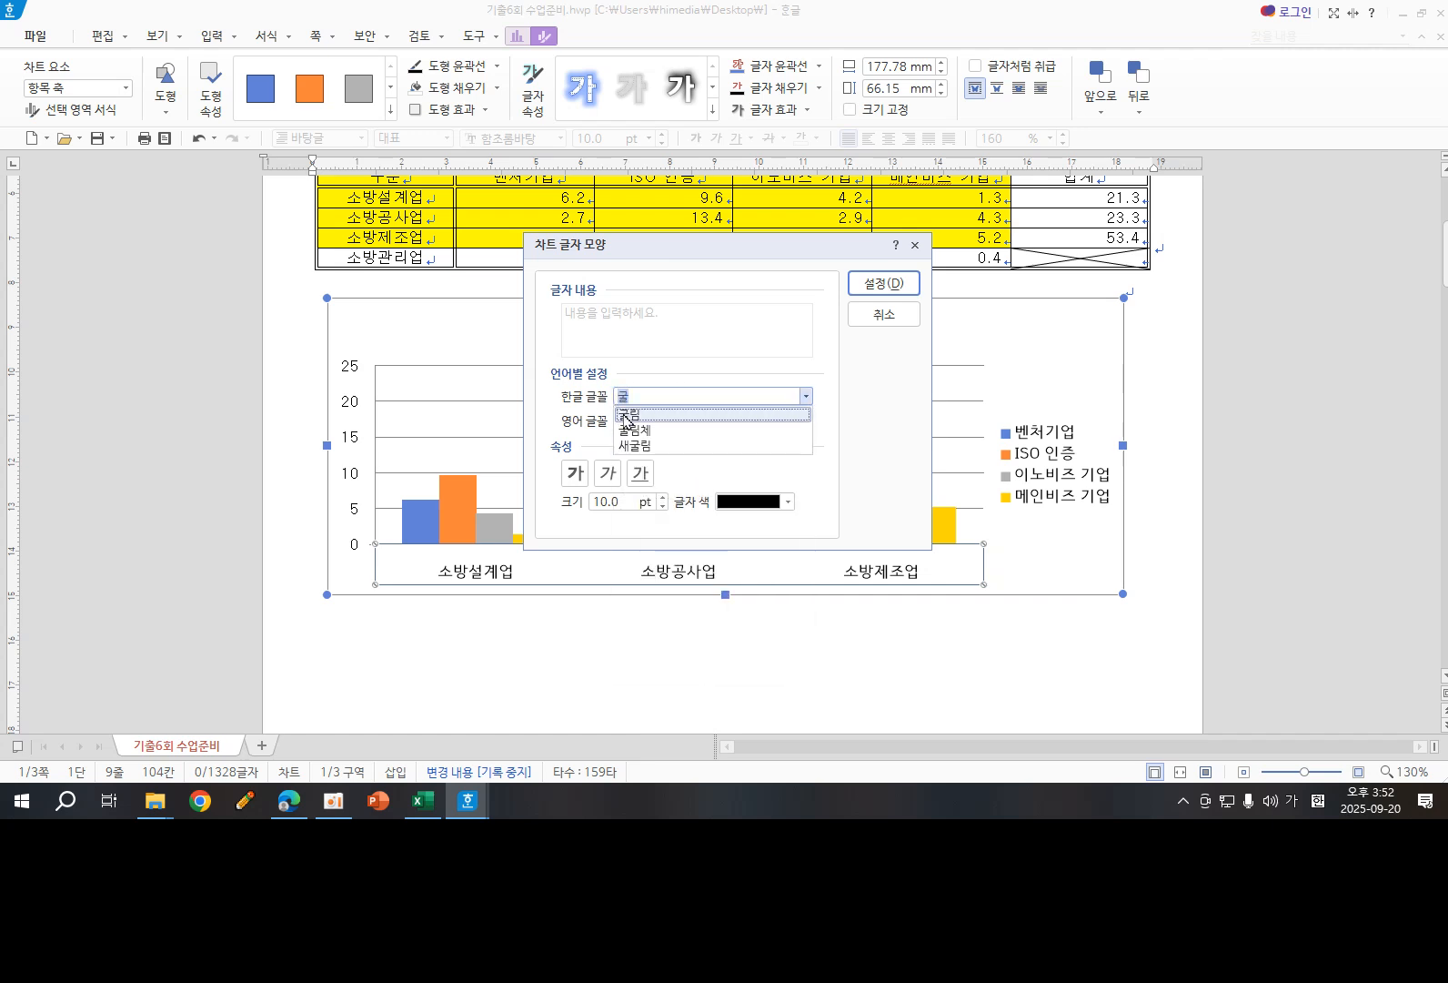
pyautogui.click(625, 415)
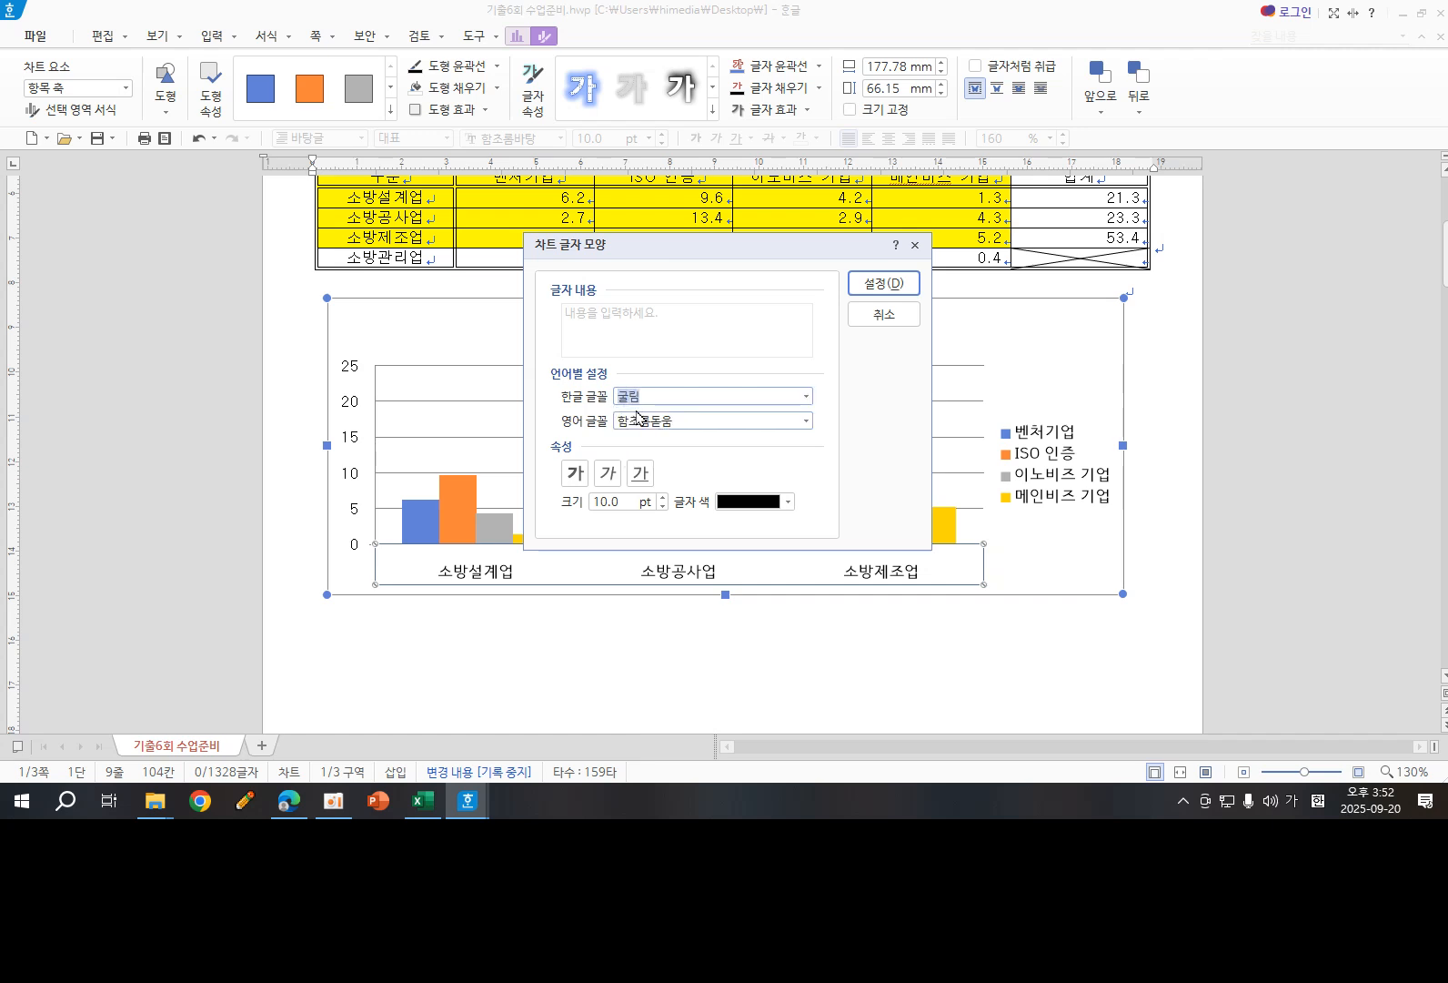
pyautogui.click(904, 285)
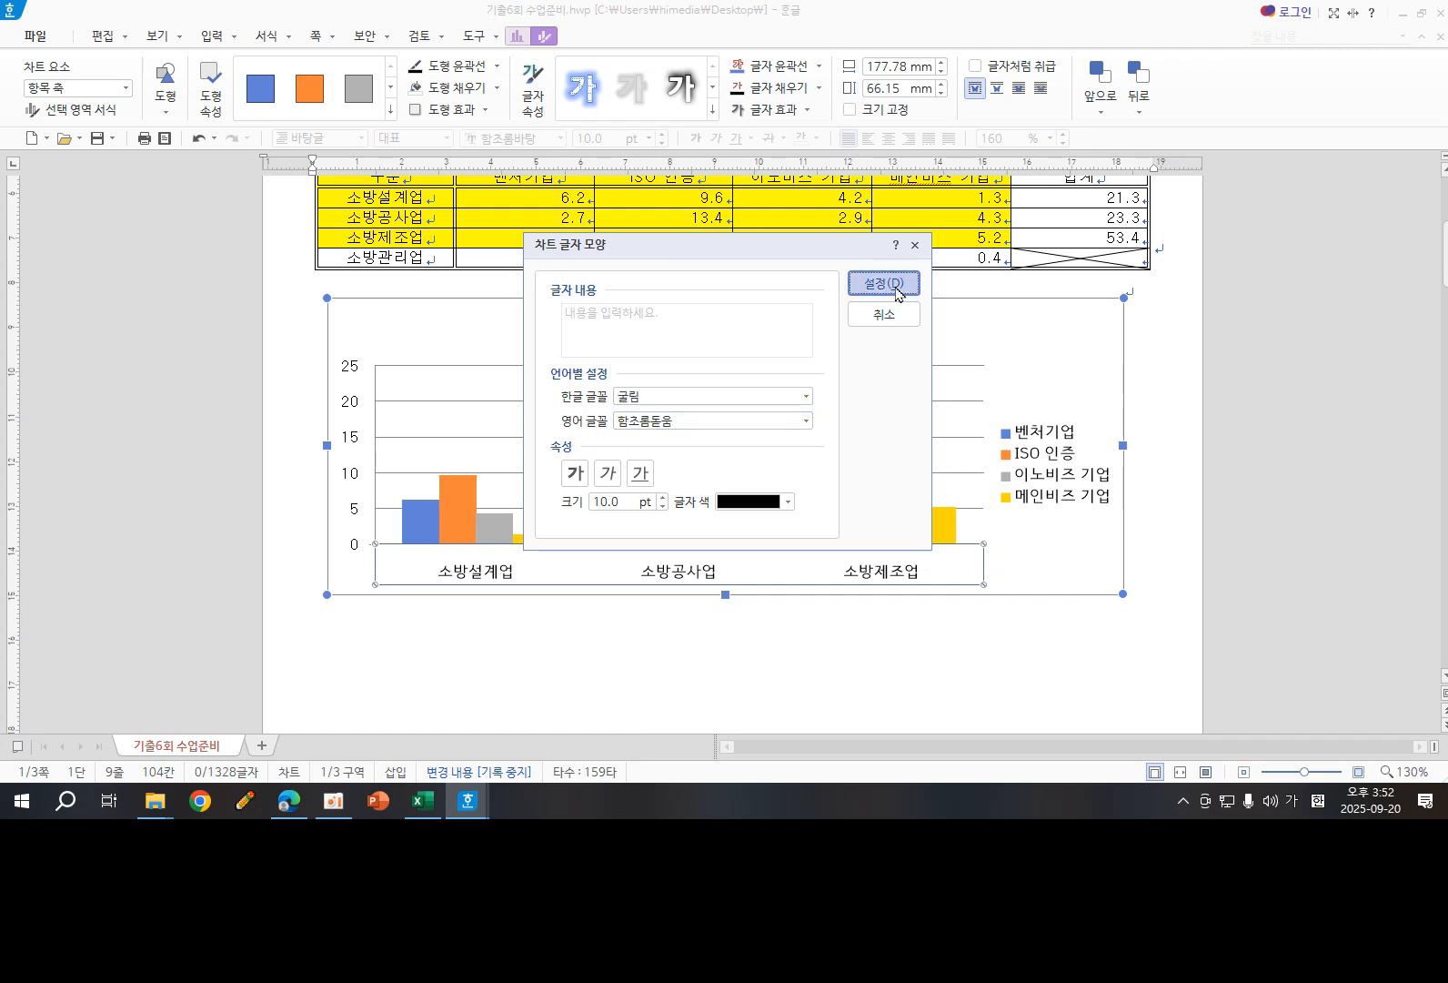
# - Set both the Korean and English fonts of the chart legend to 굴림
pyautogui.click(1052, 468)
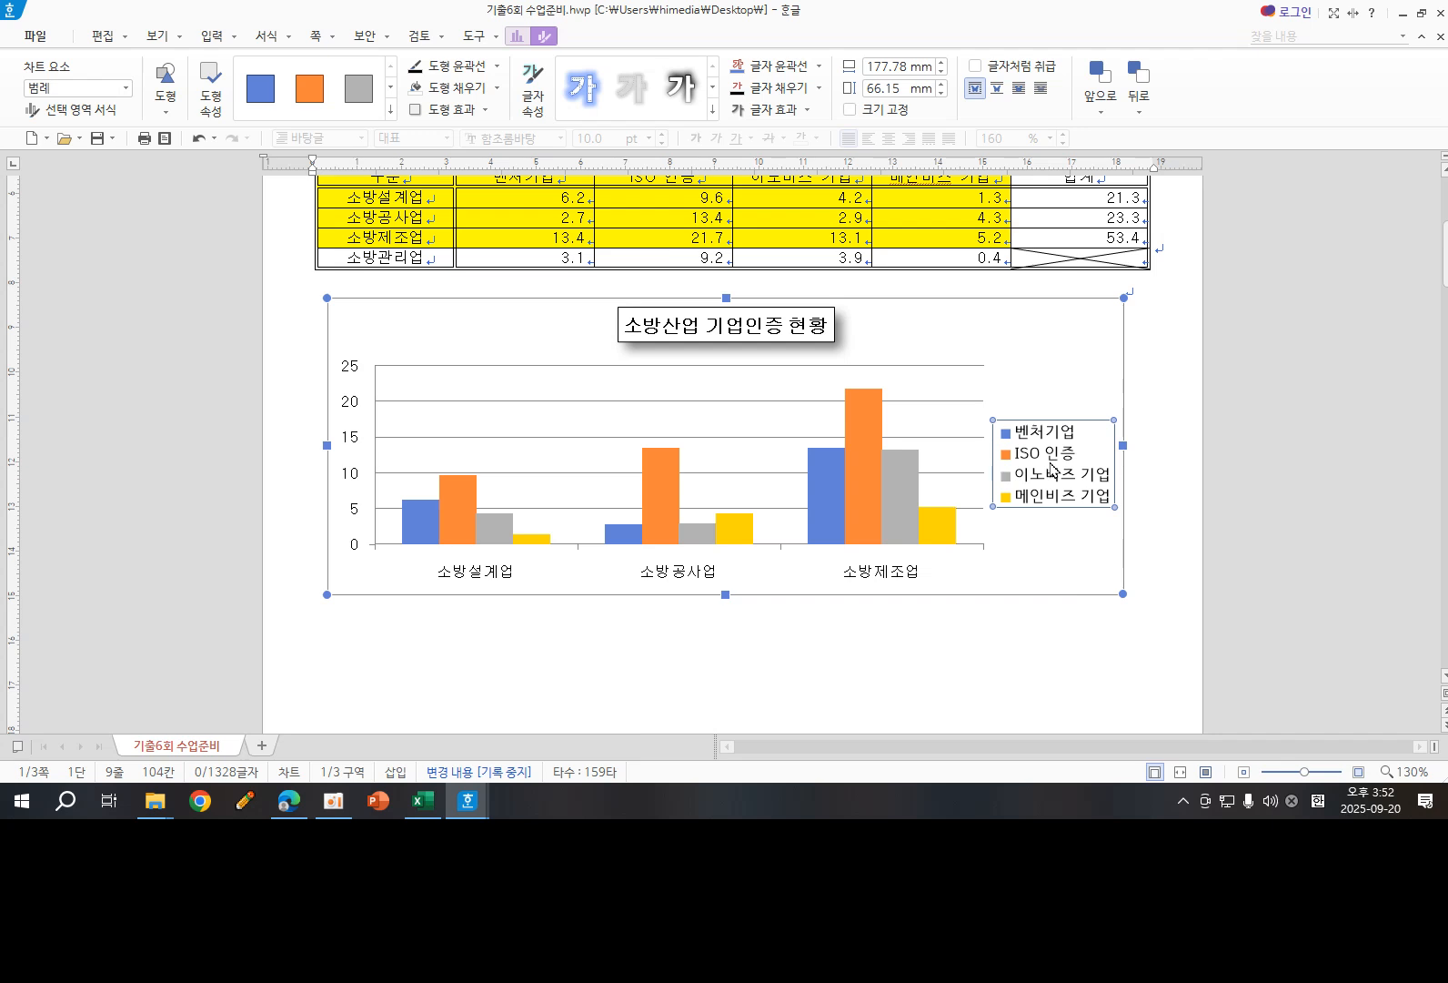
pyautogui.rightClick(1053, 468)
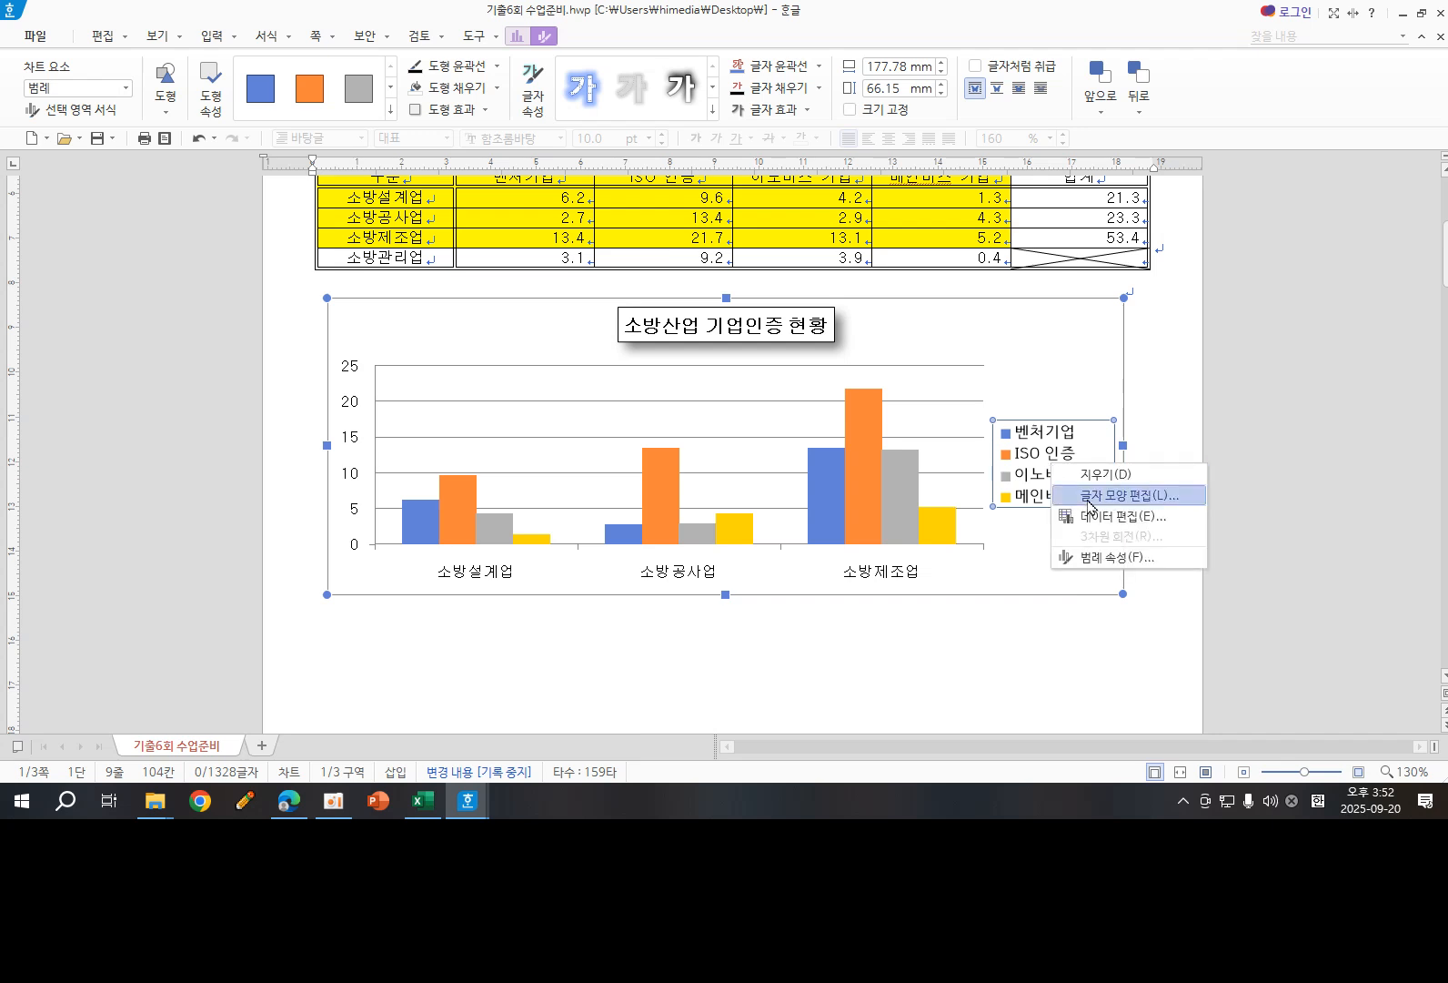
pyautogui.click(1128, 489)
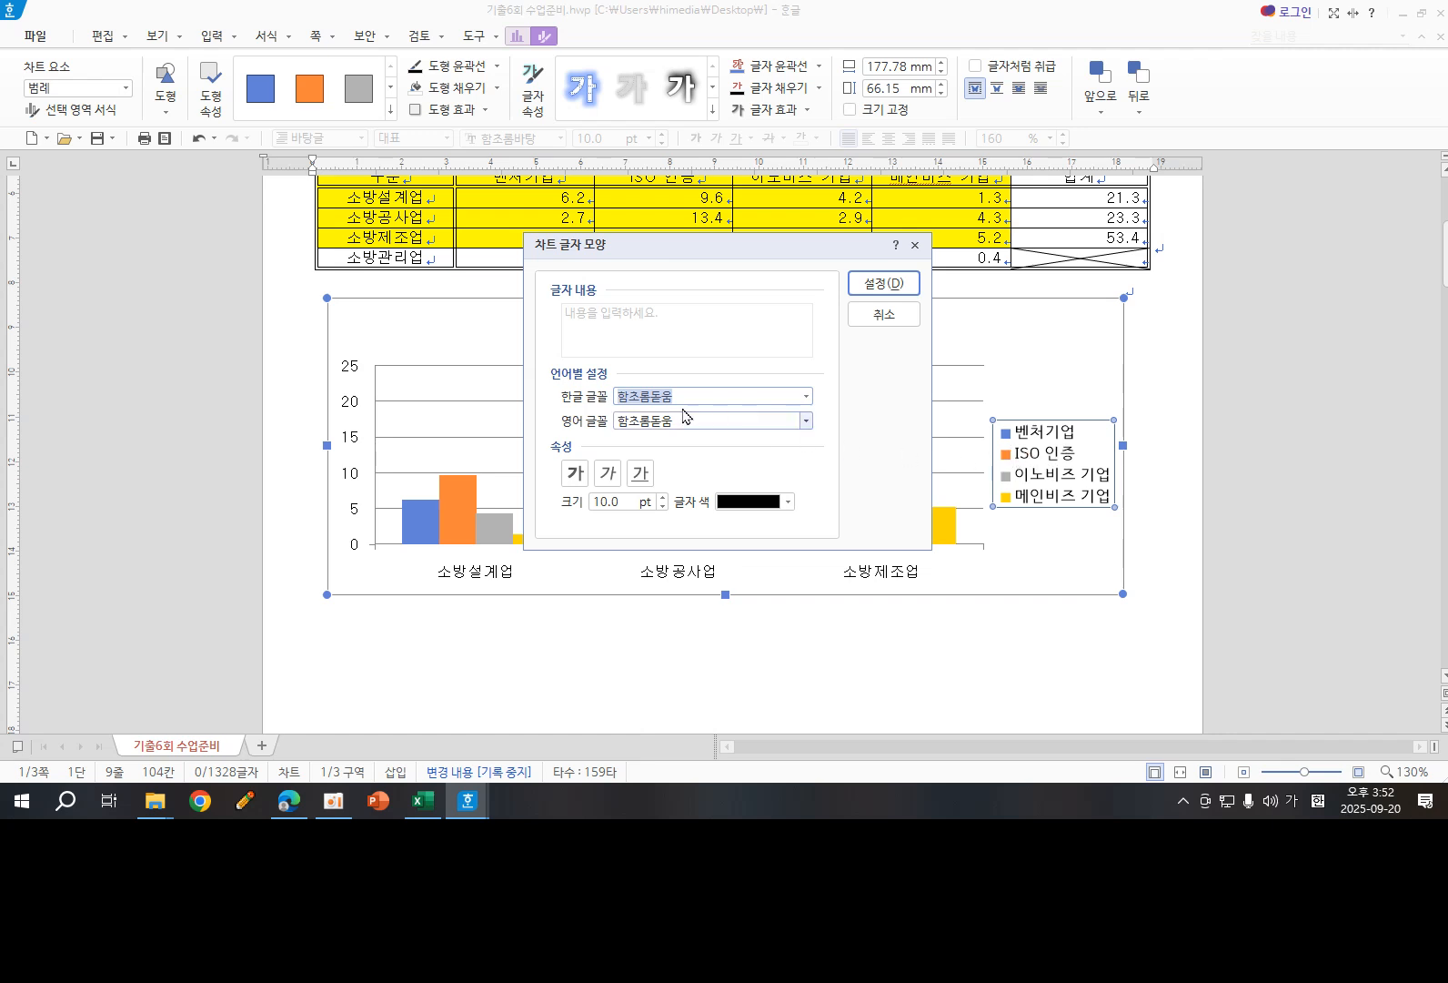
pyautogui.write('굴')
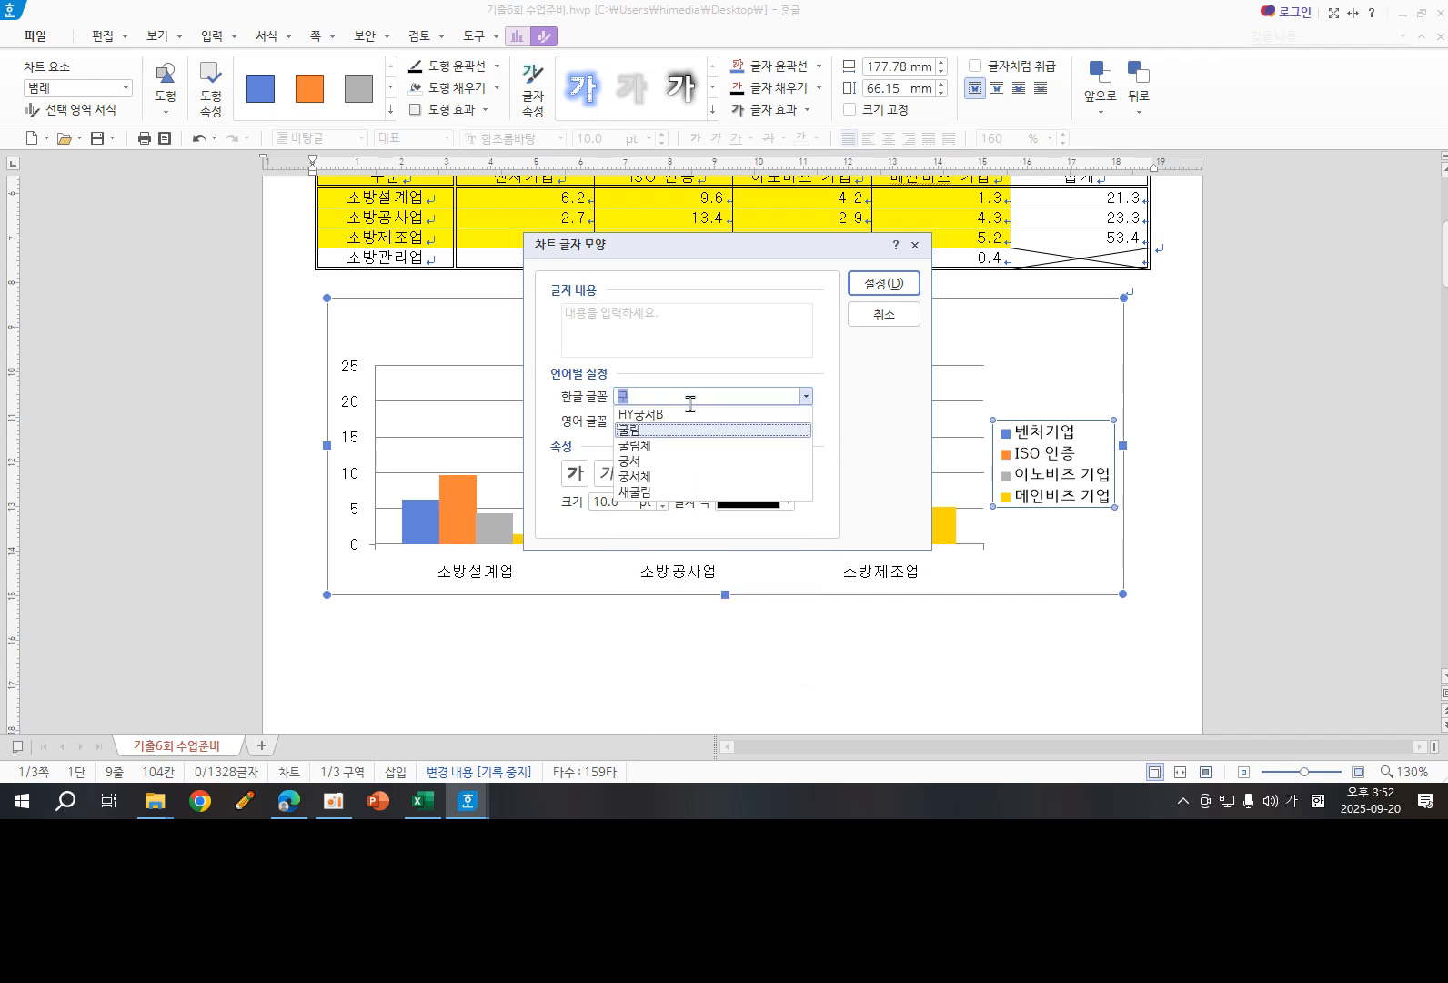
pyautogui.click(653, 415)
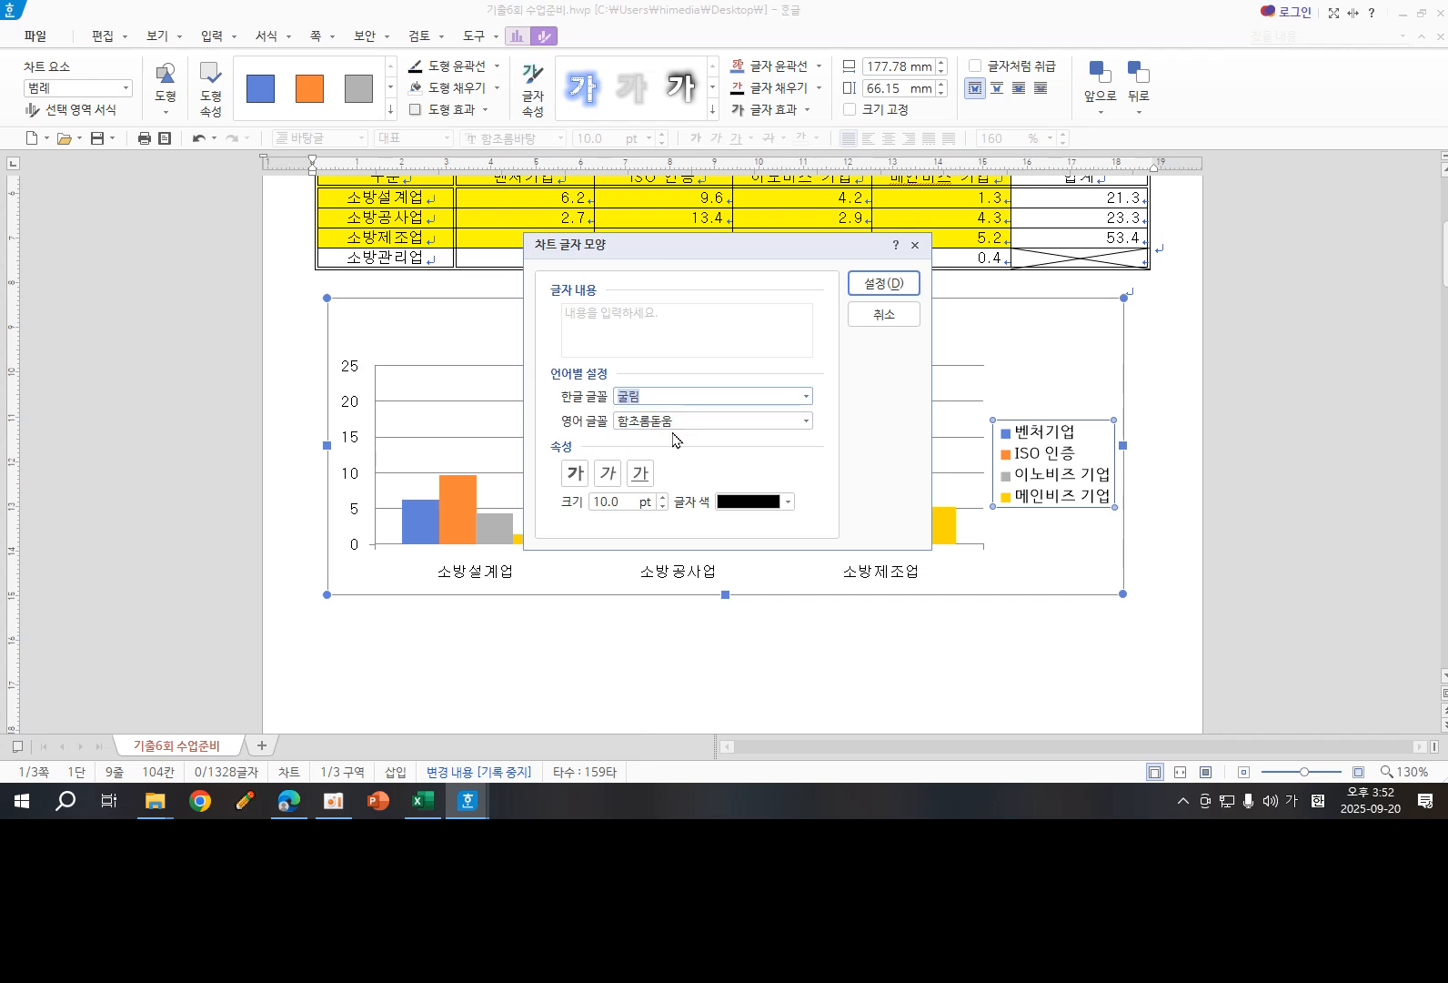
pyautogui.click(680, 420)
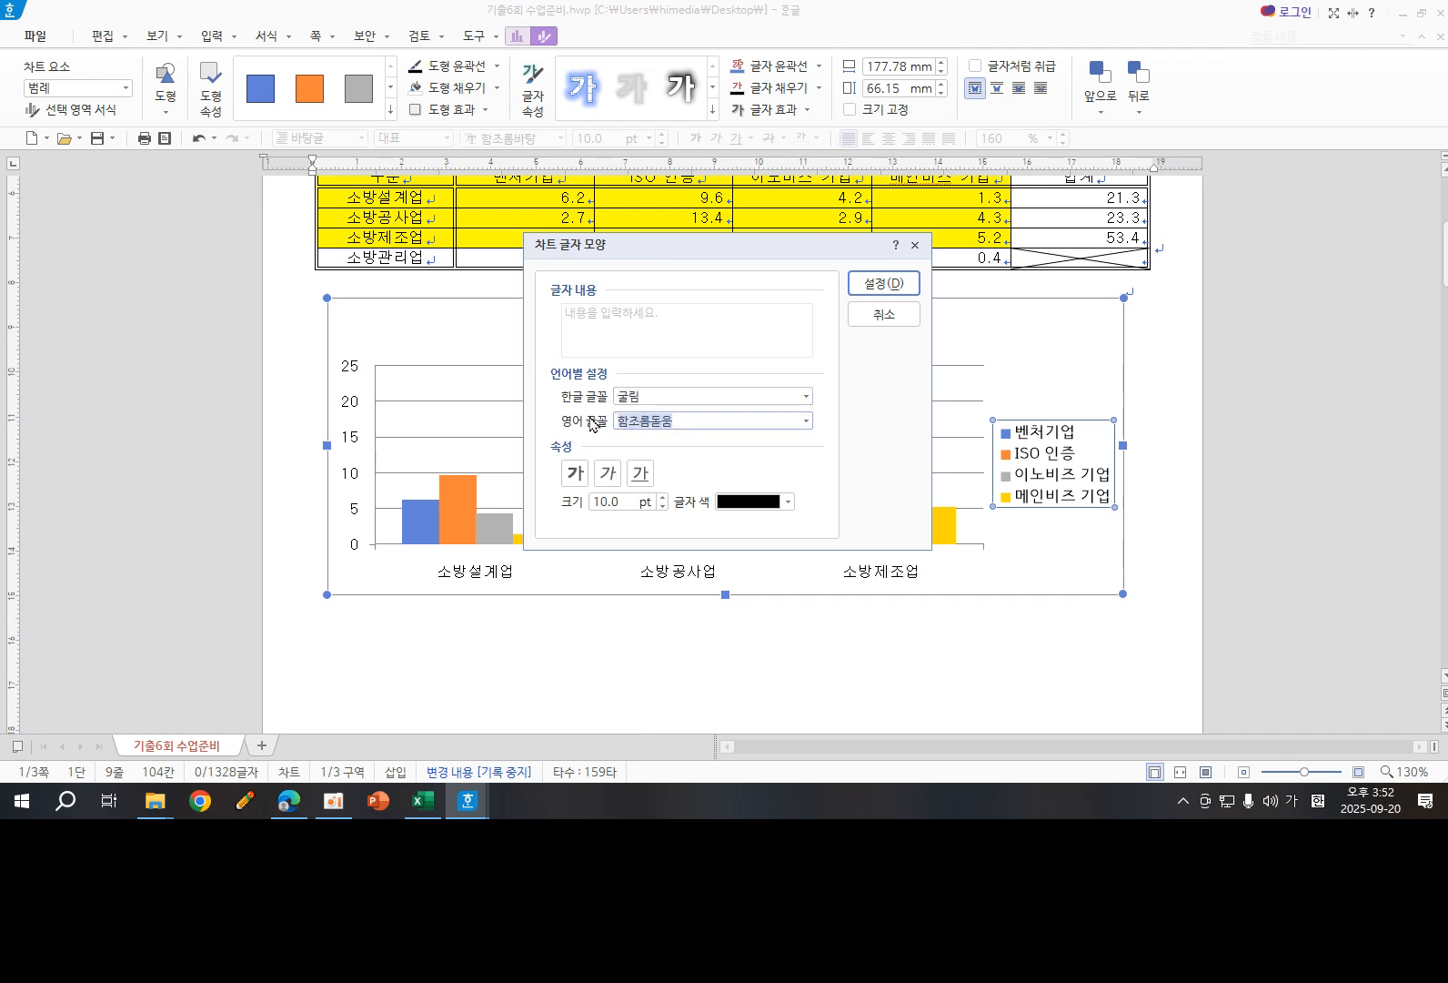
pyautogui.write('굴')
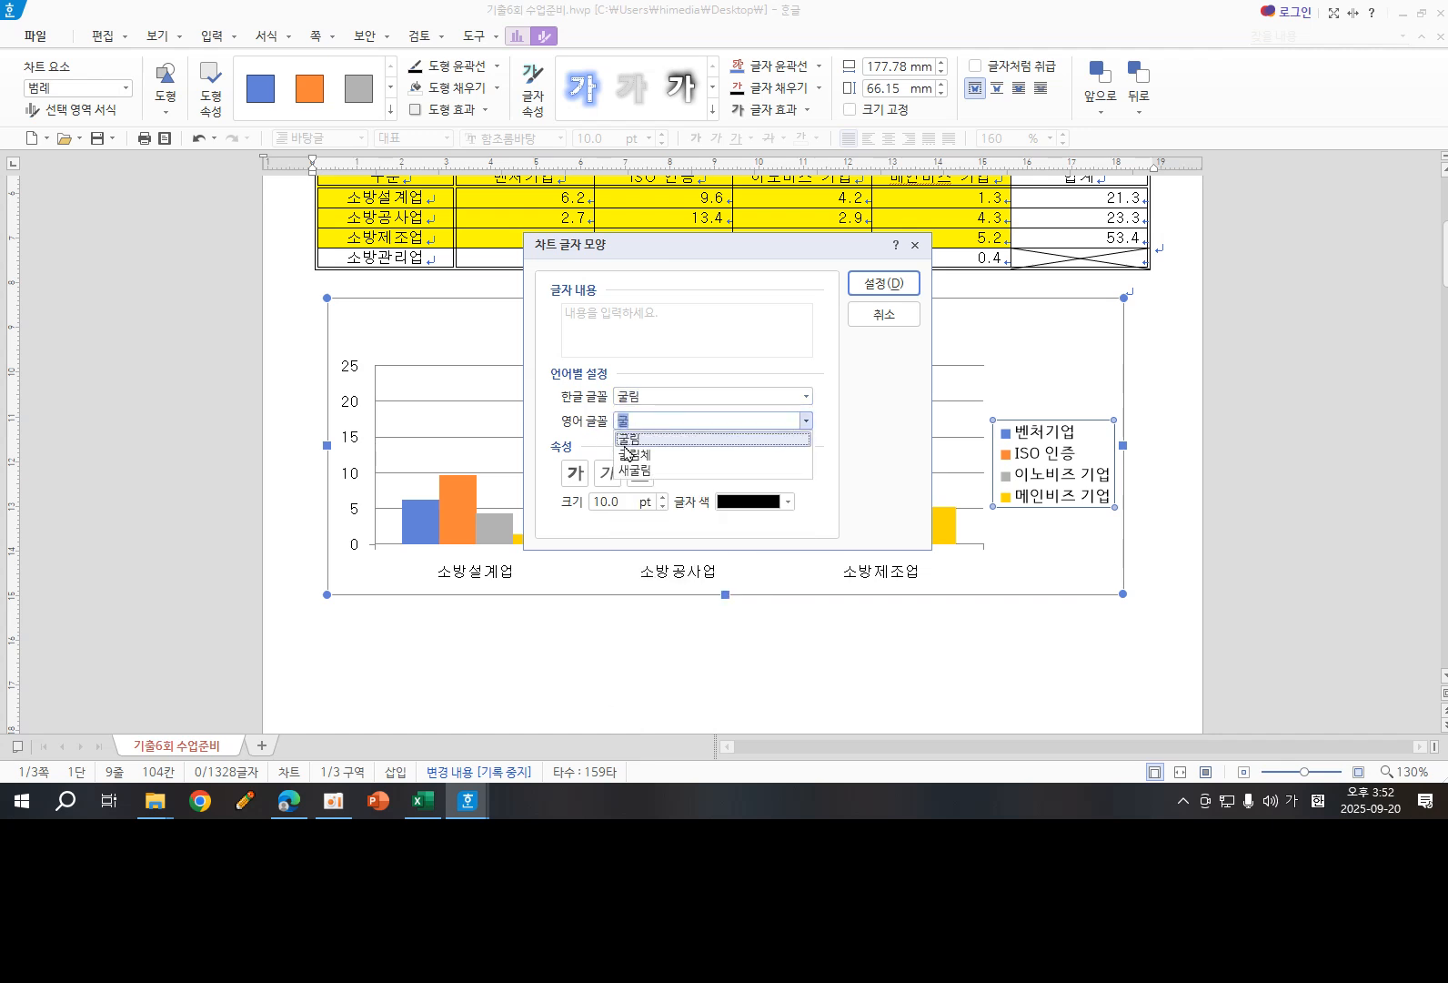
pyautogui.click(639, 439)
pyautogui.click(876, 285)
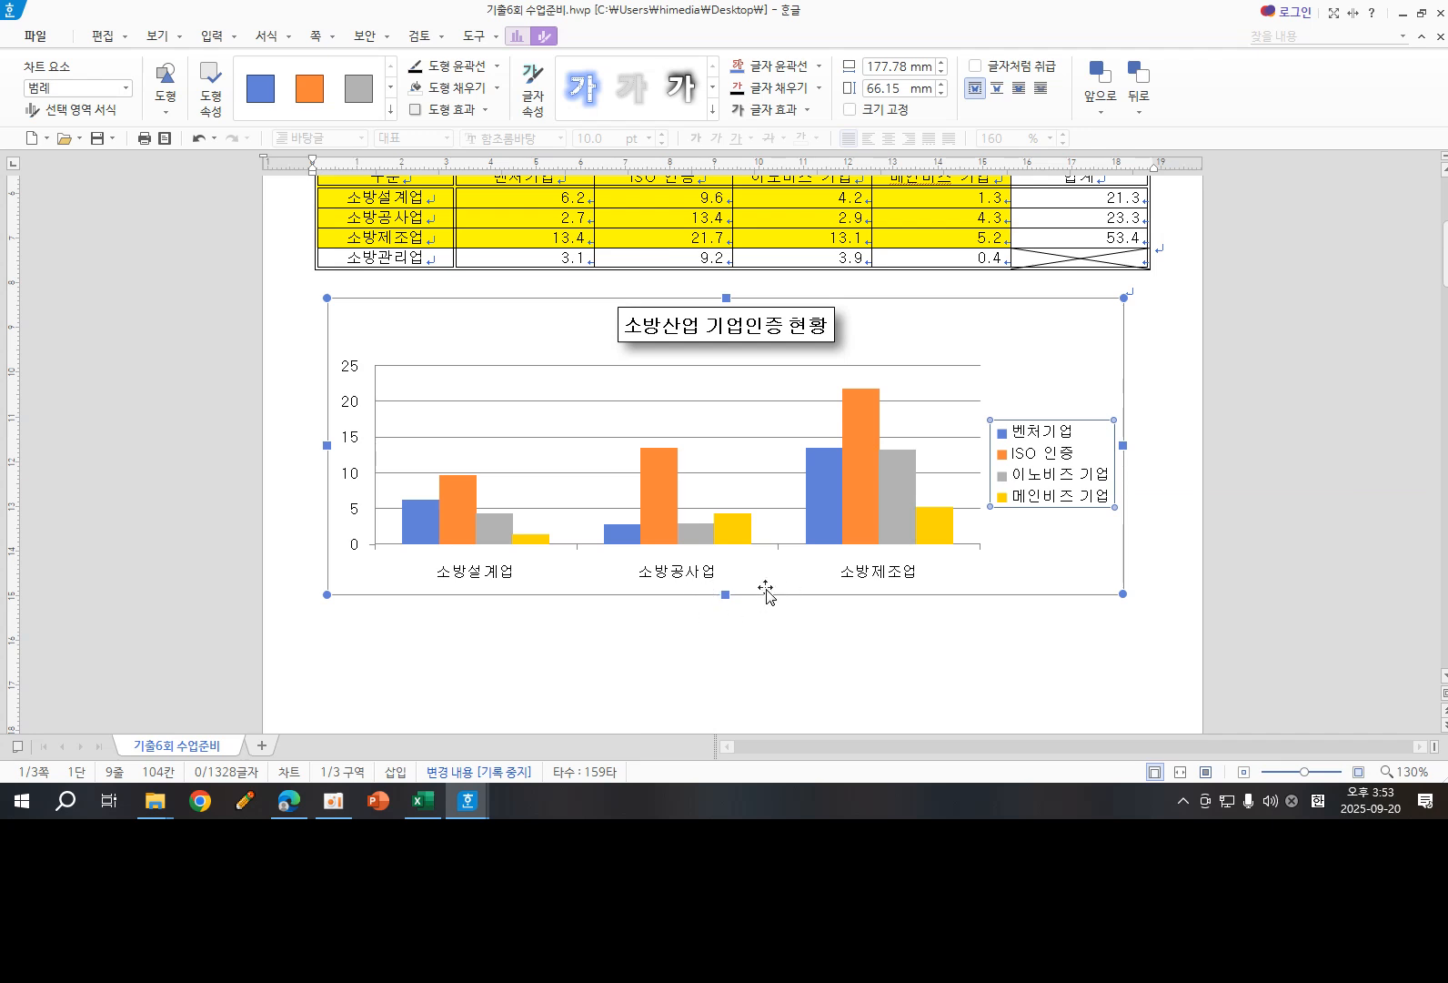
# - Add a primary vertical axis title (기본 세로) to the column chart
pyautogui.click(516, 36)
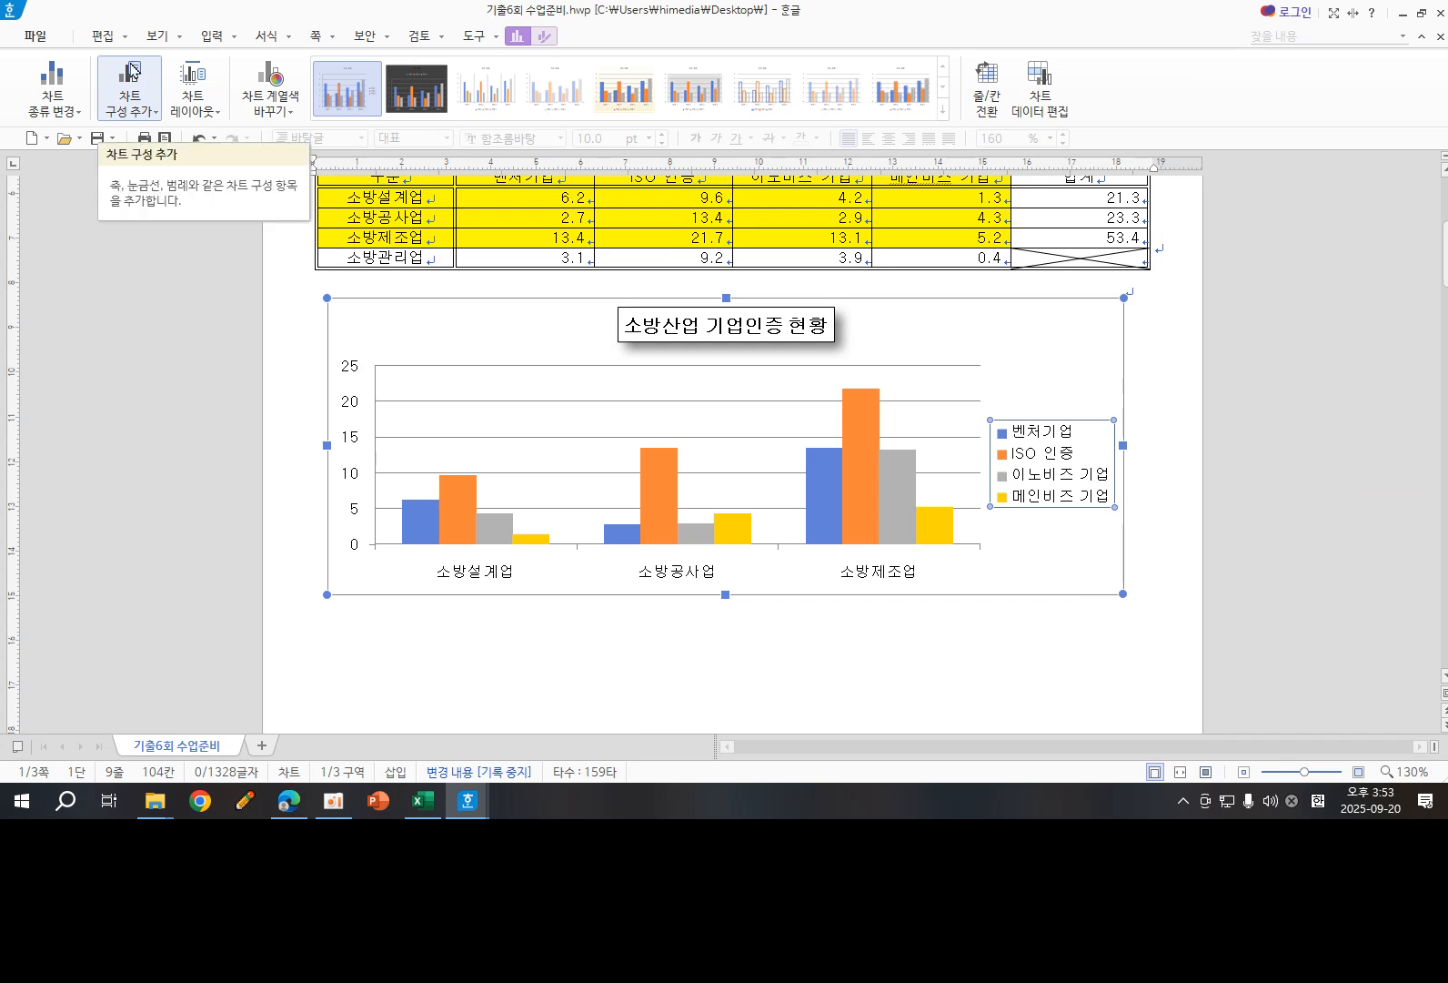
pyautogui.moveTo(88, 52)
pyautogui.mouseDown()
pyautogui.moveTo(164, 49)
pyautogui.moveTo(167, 136)
pyautogui.moveTo(88, 118)
pyautogui.moveTo(88, 46)
pyautogui.mouseUp()
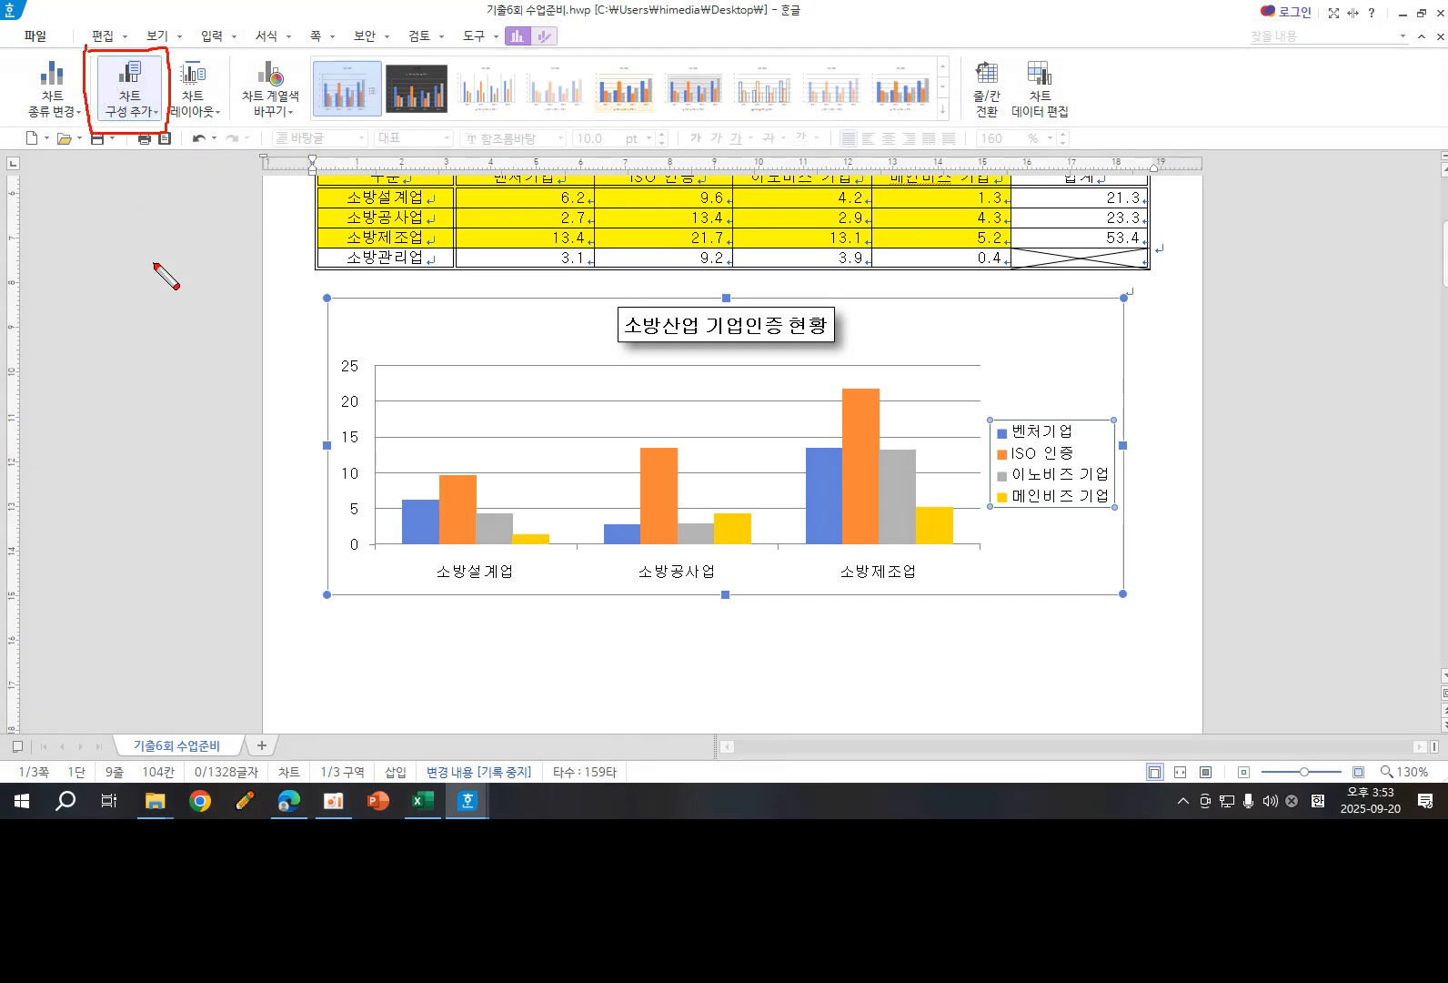
pyautogui.press('Escape')
pyautogui.click(152, 115)
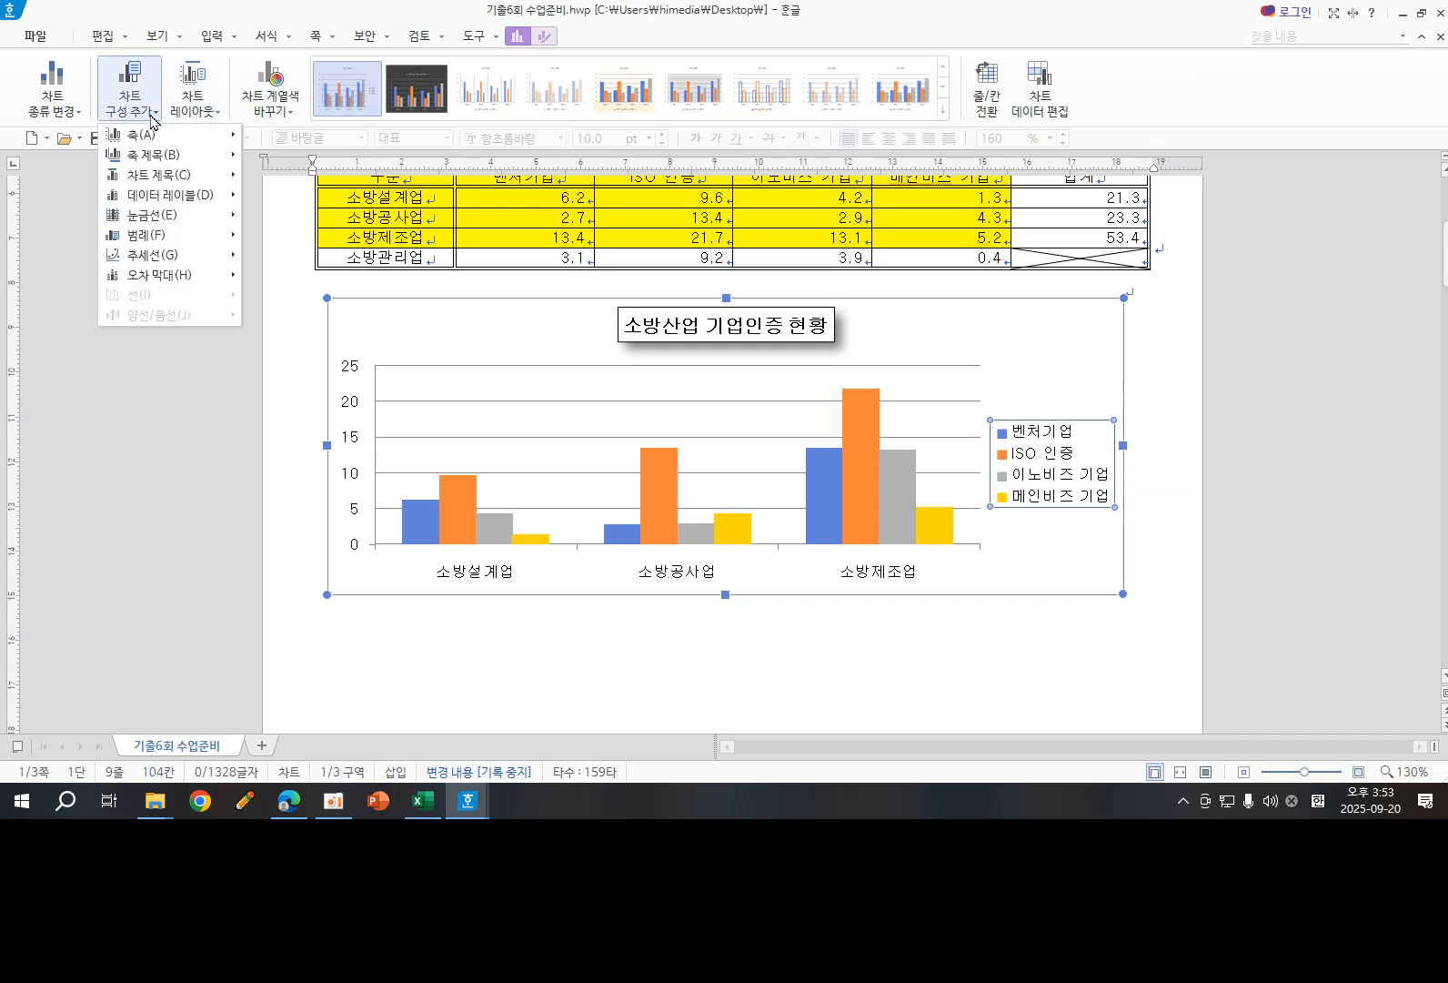
pyautogui.moveTo(150, 156)
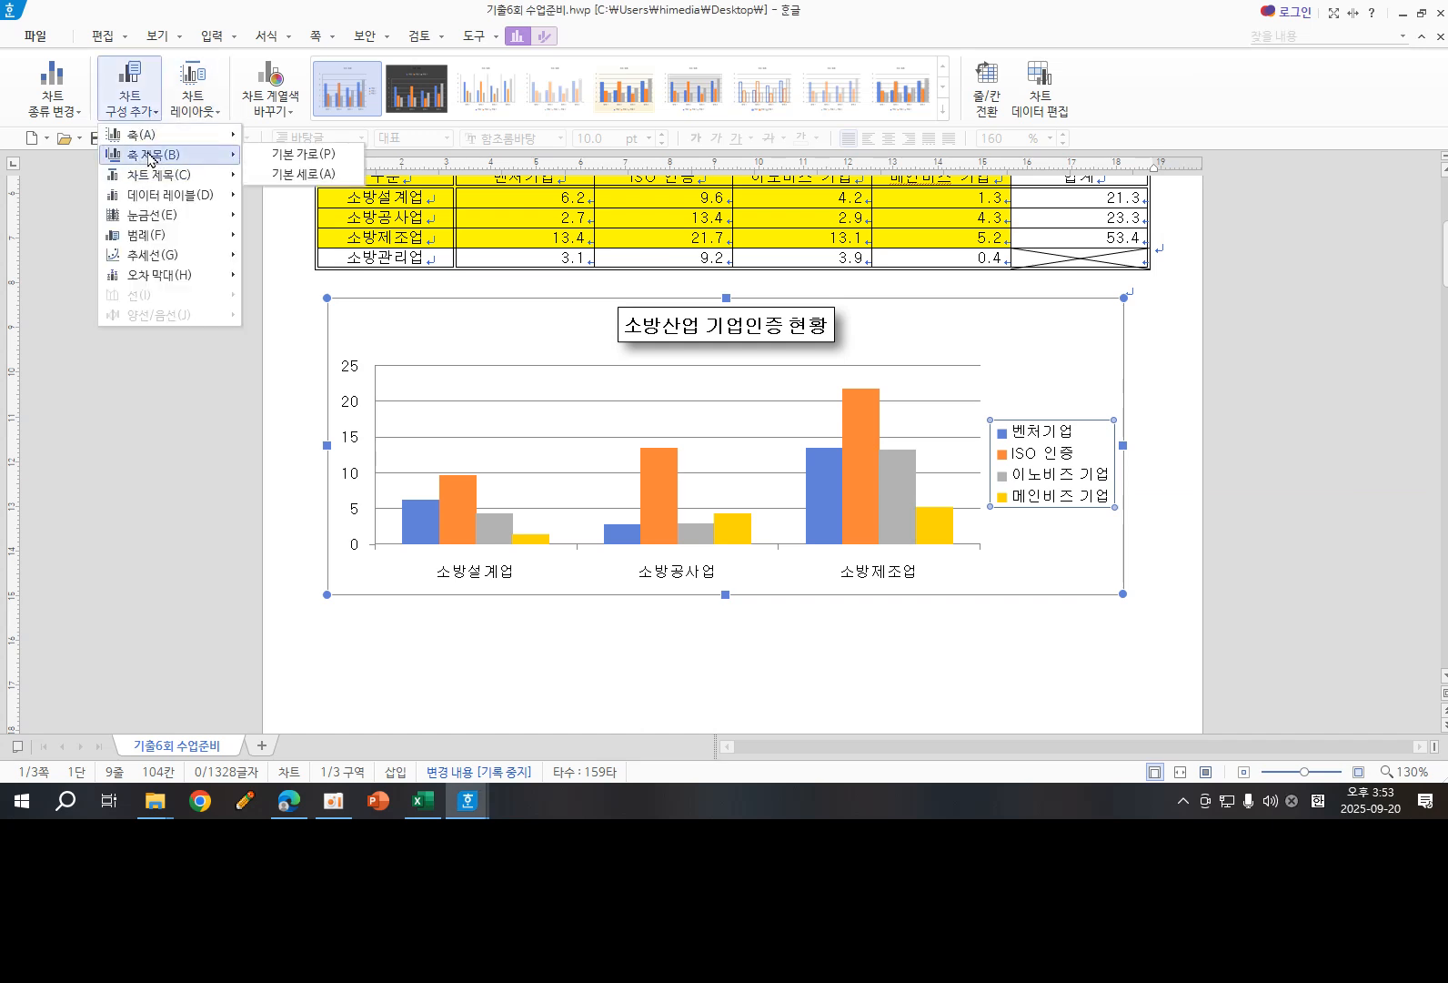
pyautogui.moveTo(151, 217)
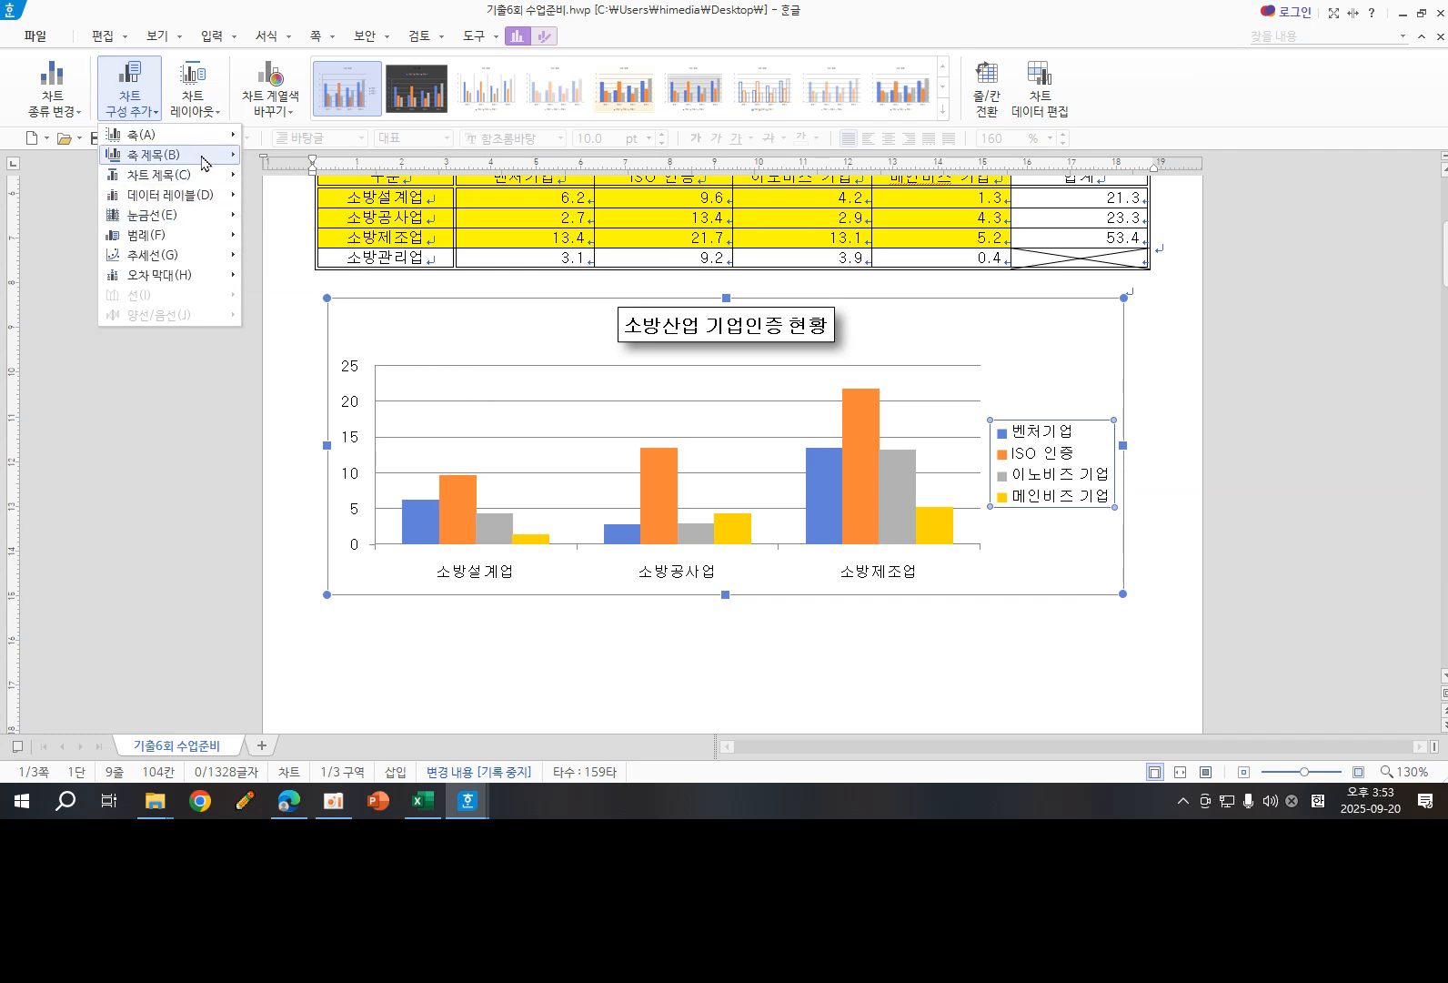
pyautogui.moveTo(209, 161)
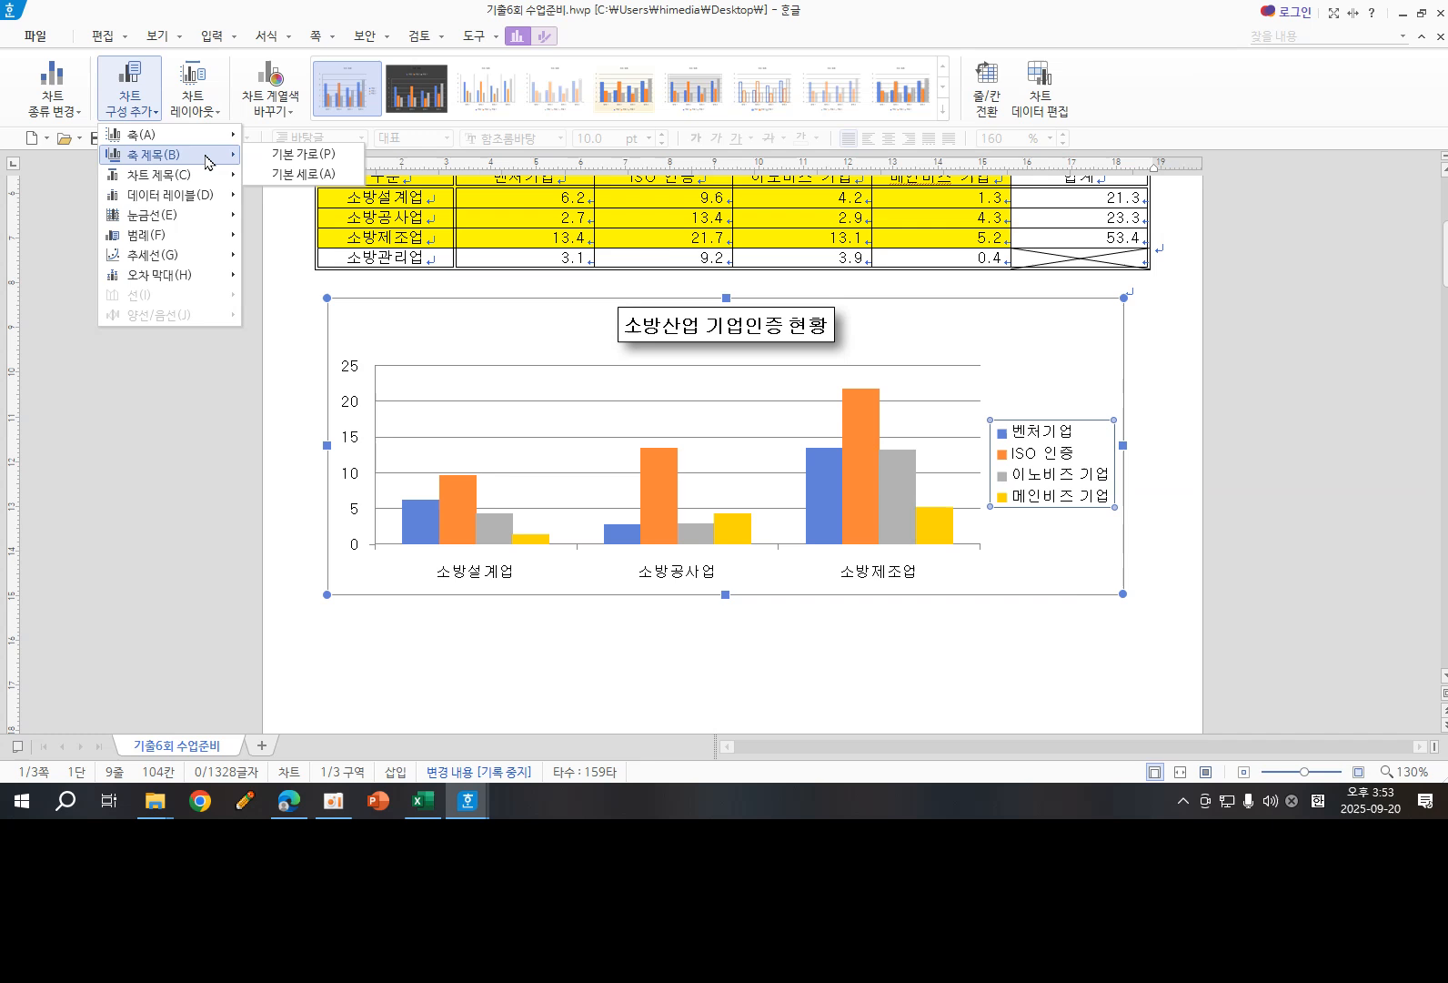
pyautogui.click(288, 178)
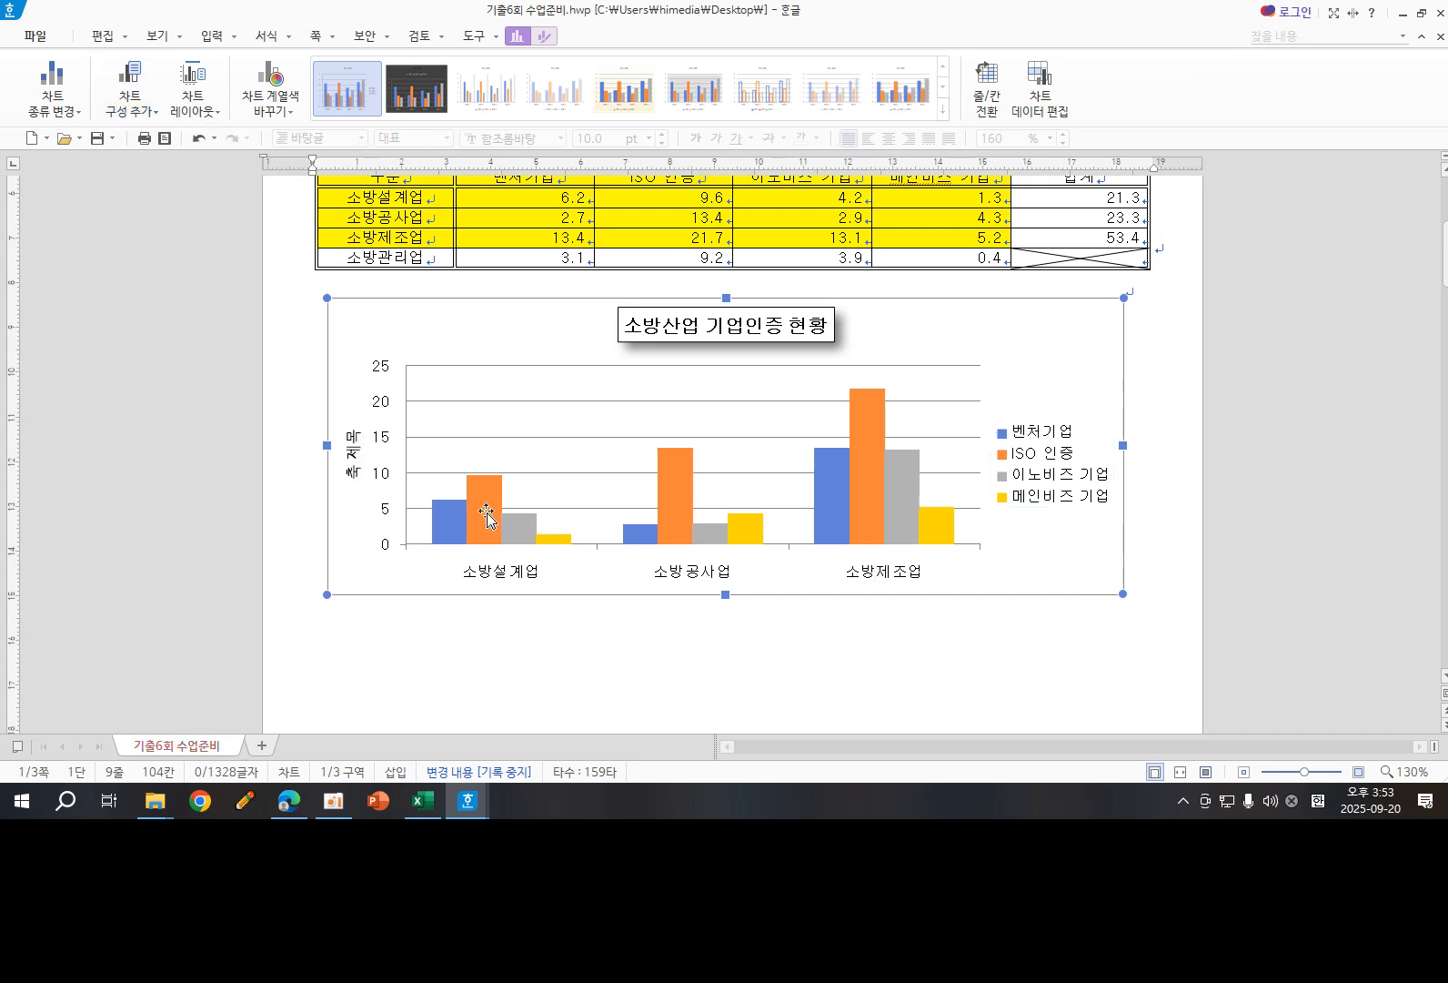
# - Change the vertical axis title's text to "(단위 : %)" and set its Korean font to 굴림
pyautogui.click(353, 457)
pyautogui.rightClick(353, 456)
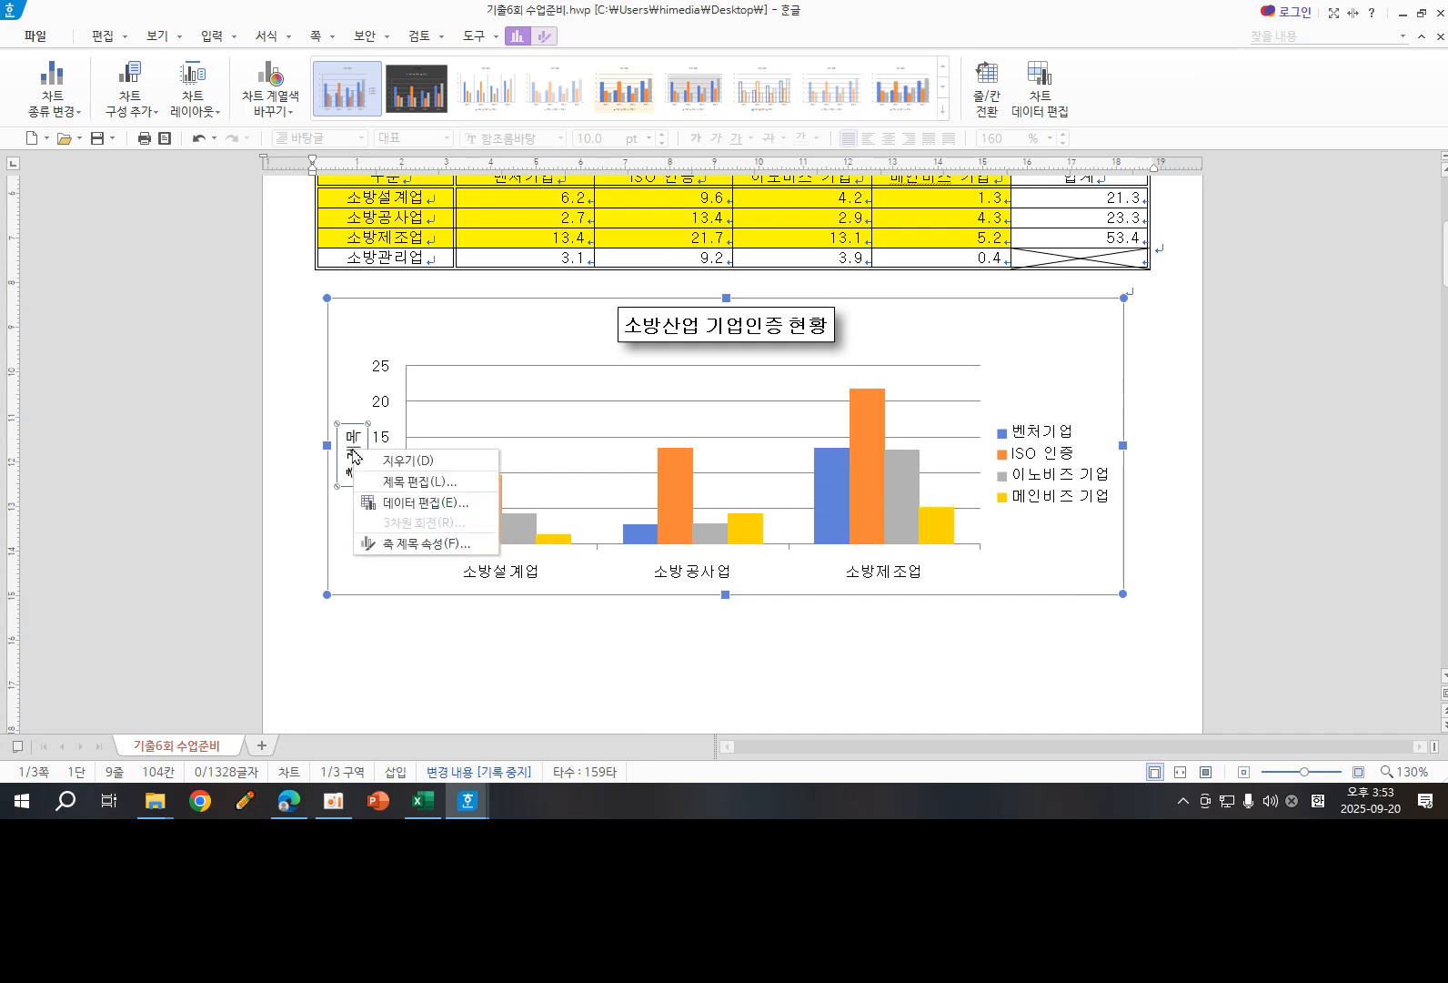
pyautogui.click(409, 481)
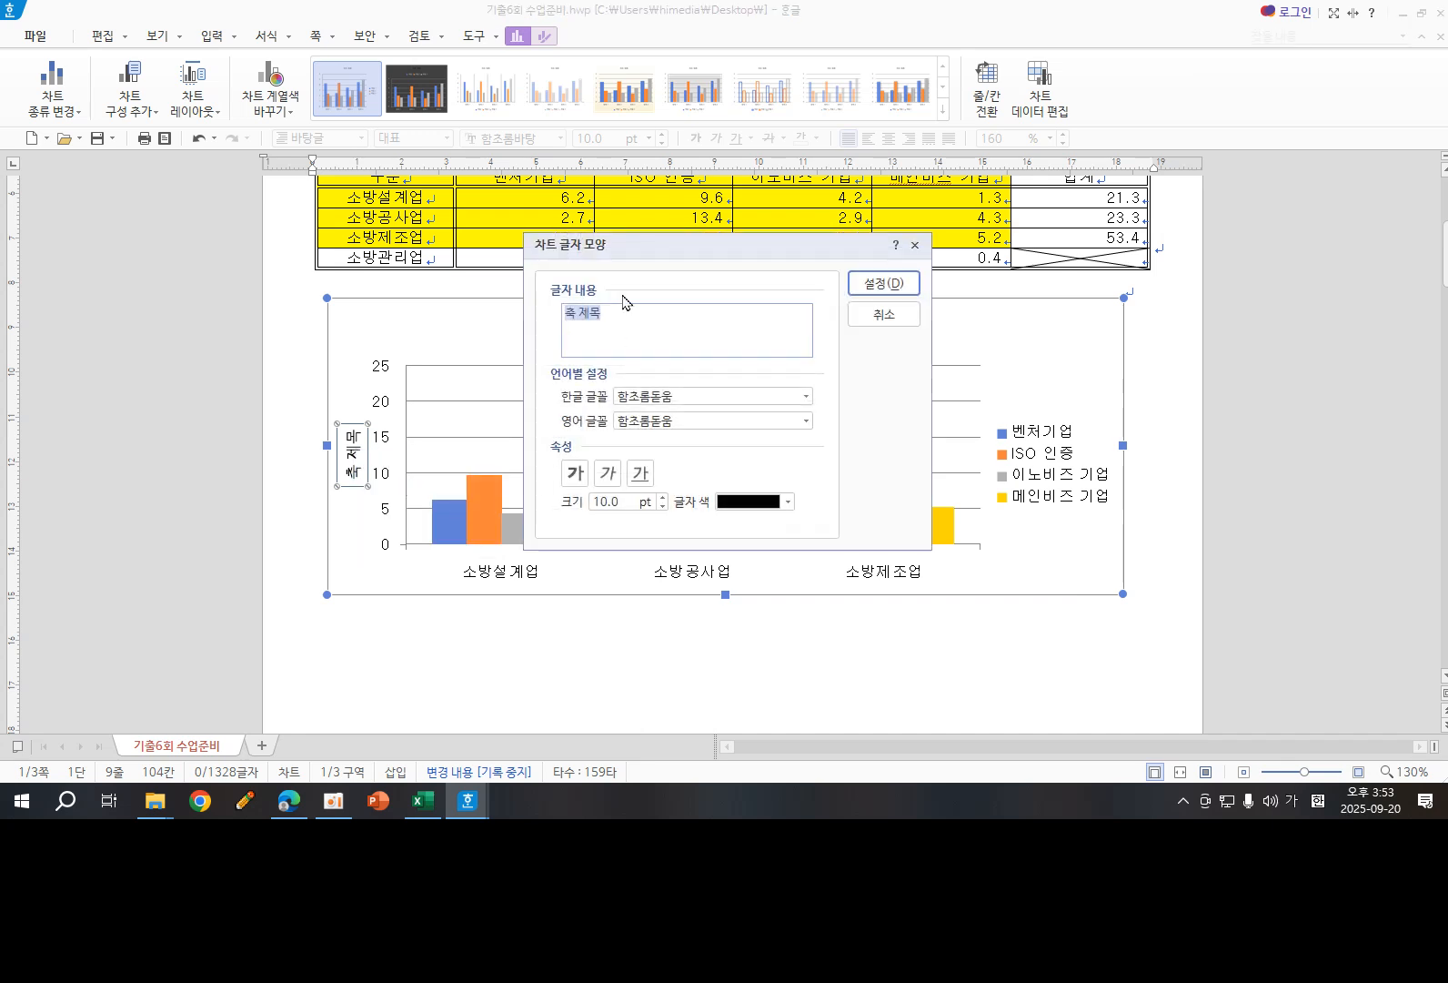
pyautogui.write('(')
pyautogui.write('다ㄴㅇ')
pyautogui.click(694, 396)
pyautogui.moveTo(693, 395); pyautogui.dragTo(594, 403)
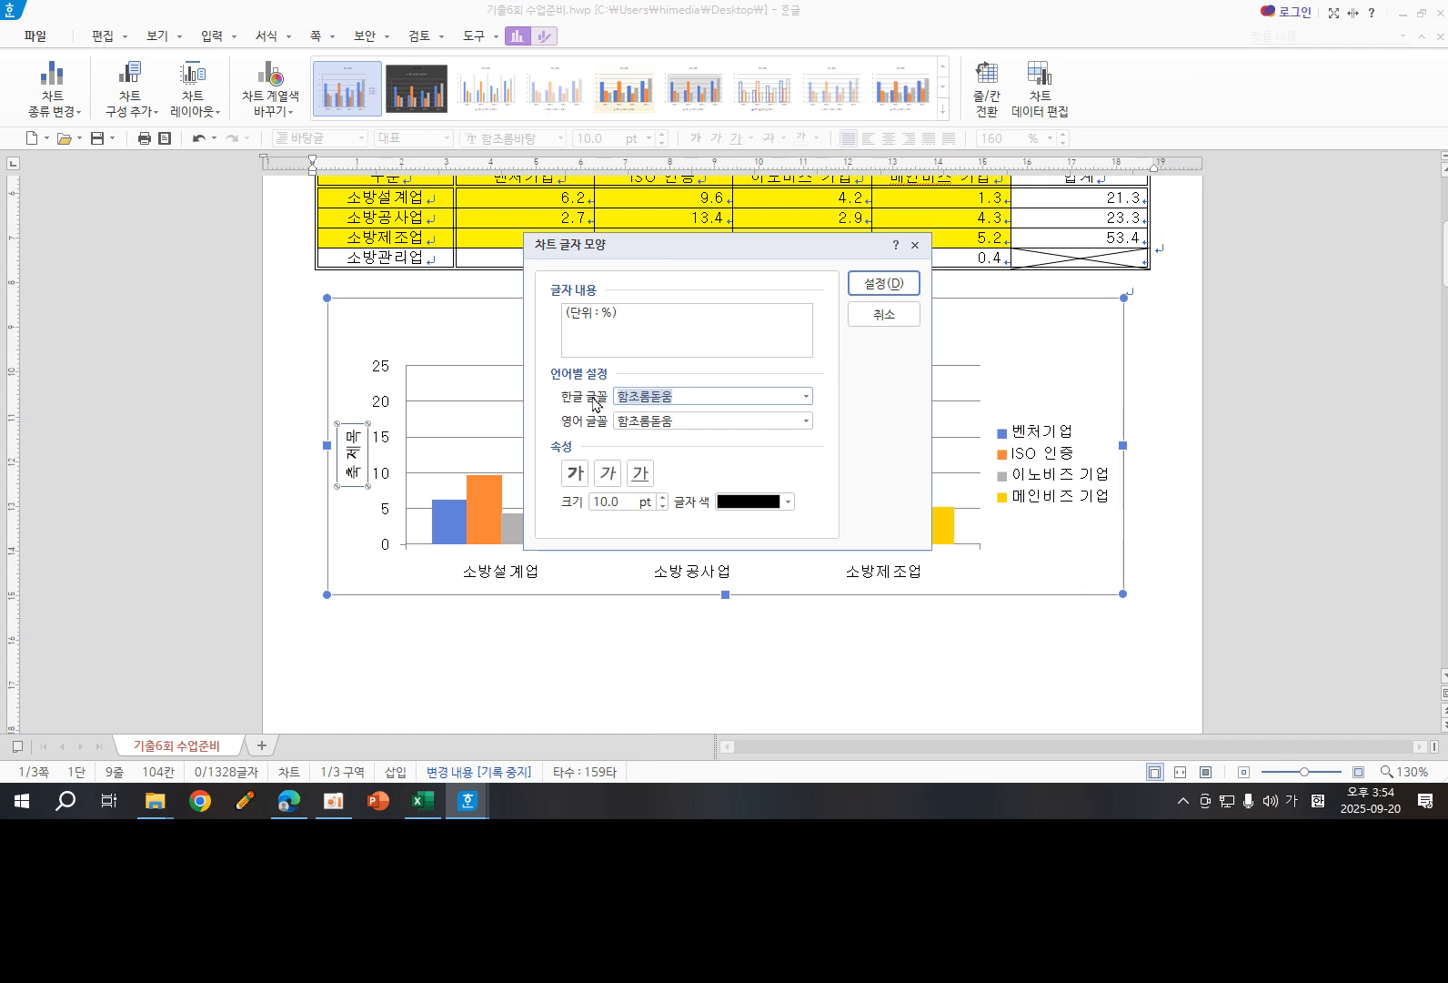
pyautogui.write('굴림')
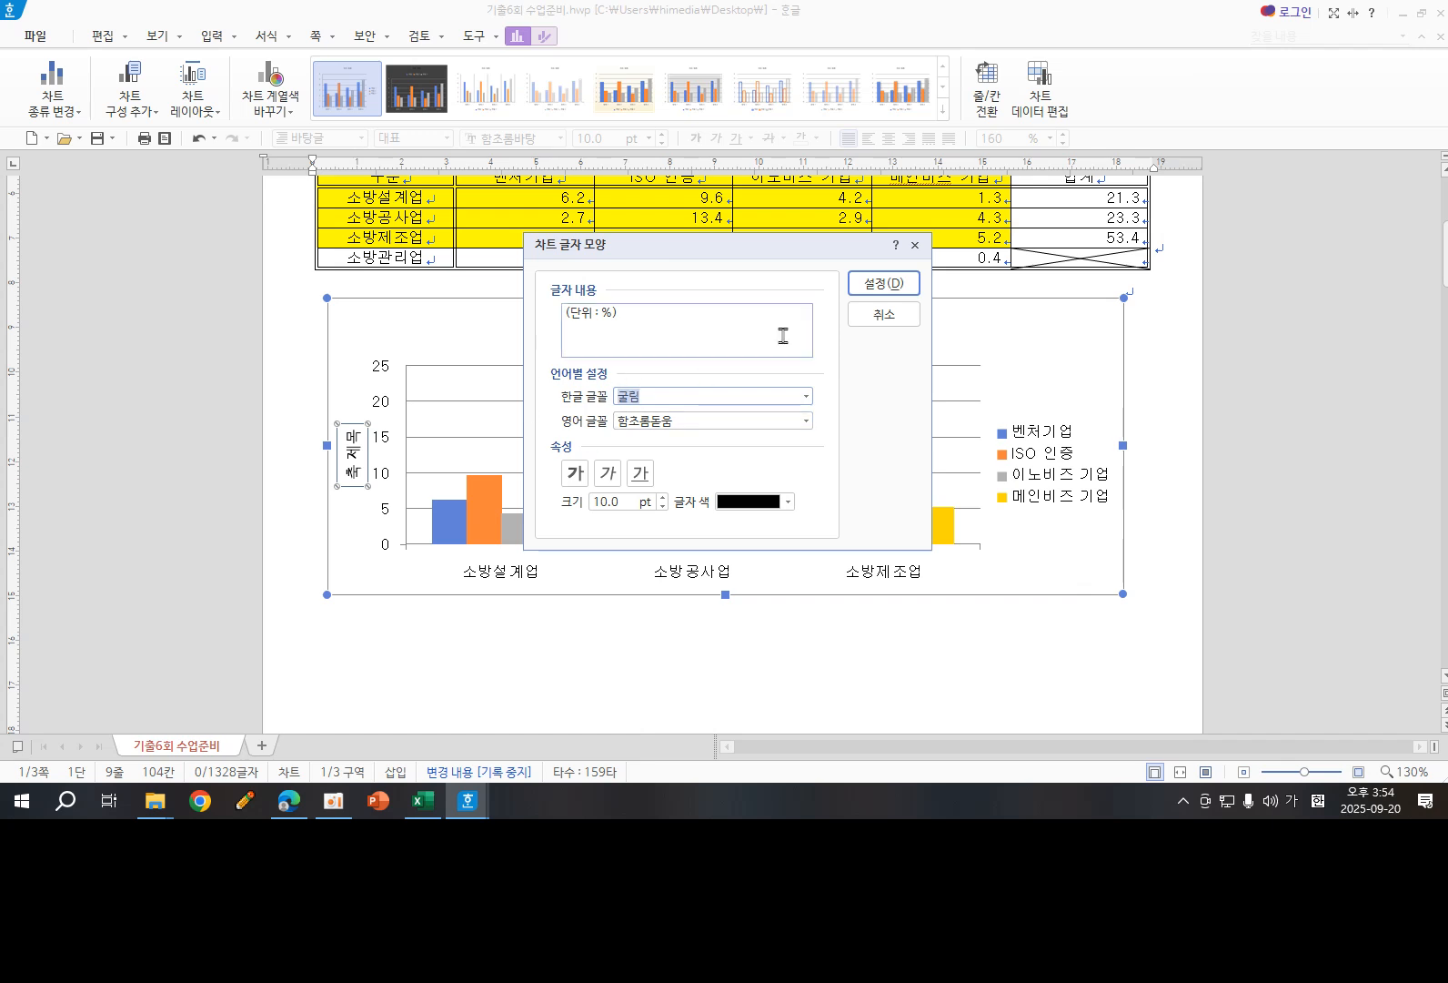
pyautogui.click(868, 284)
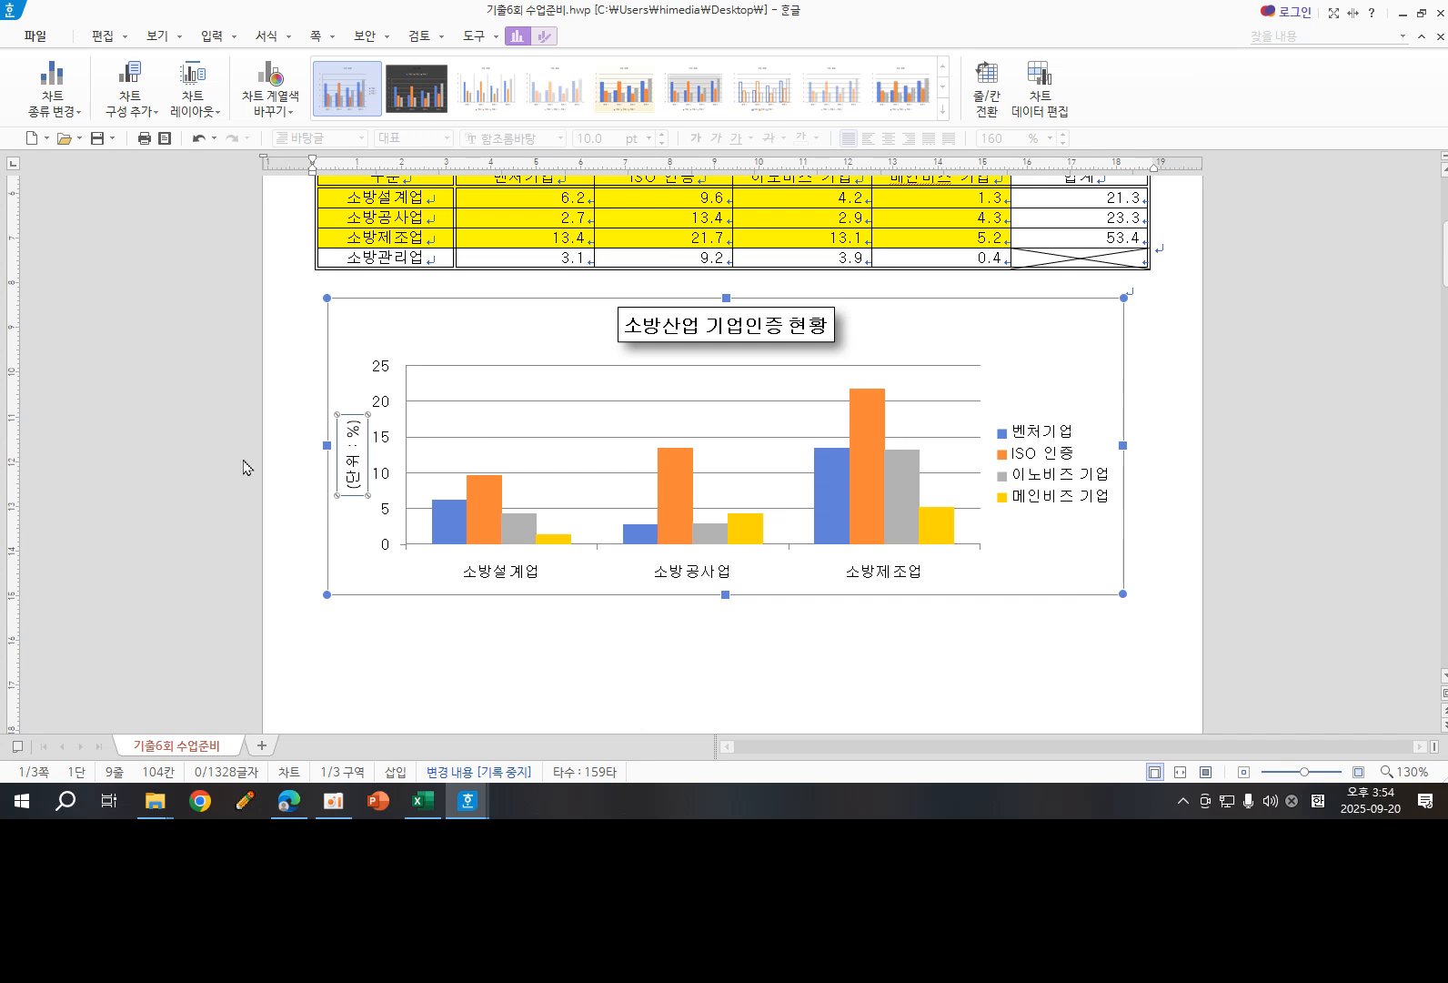
# - Set the text direction of the chart's value axis title to horizontal (가로)
pyautogui.doubleClick(362, 460)
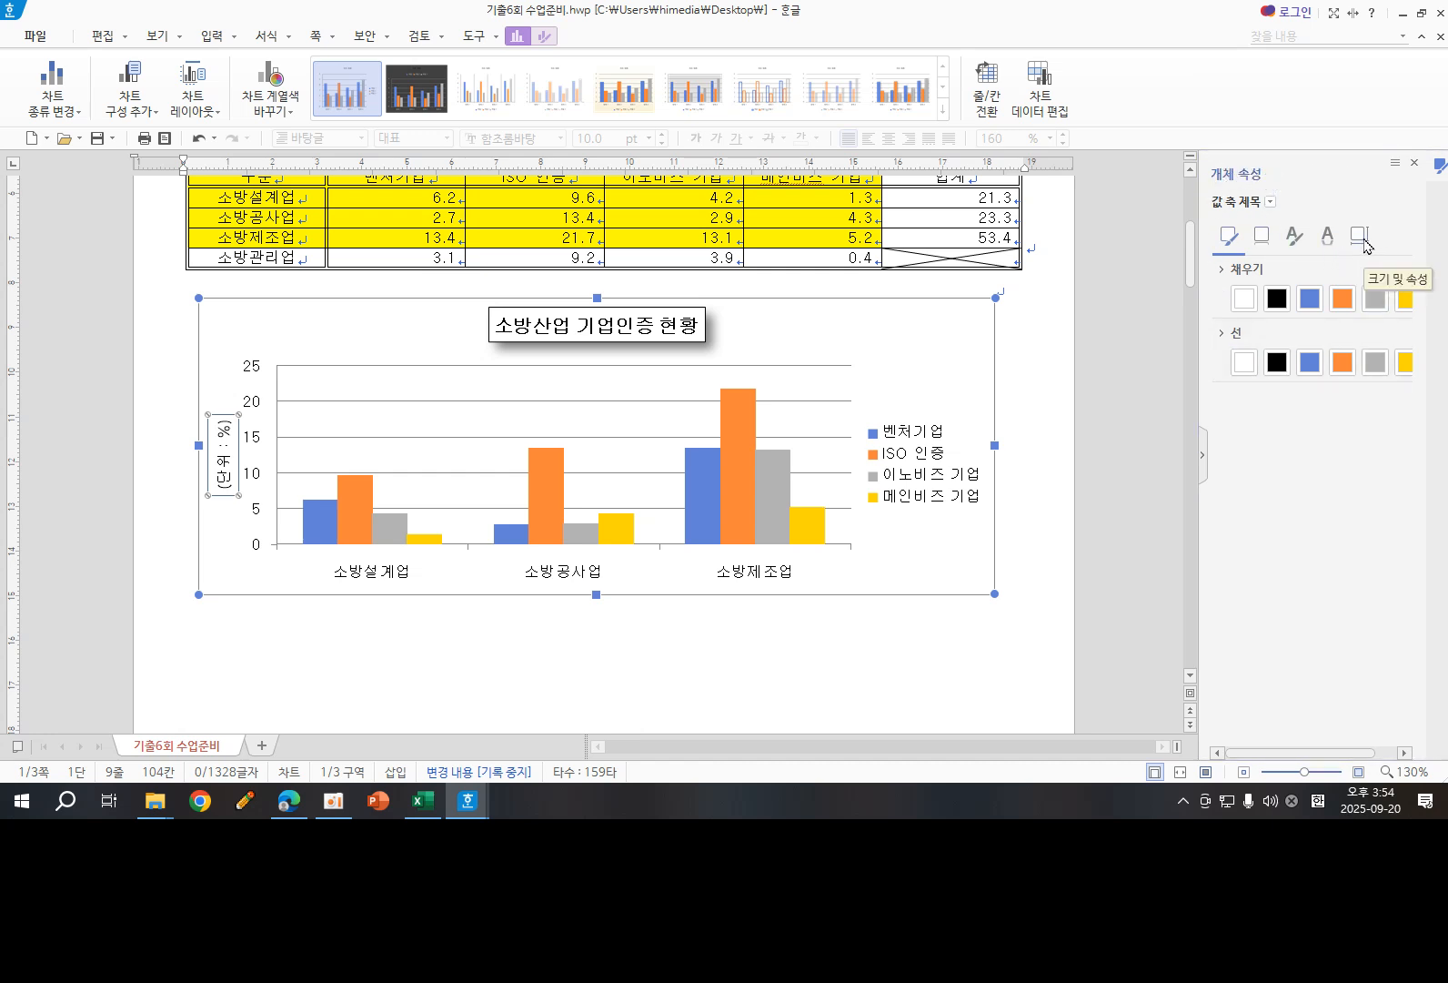
pyautogui.click(1361, 237)
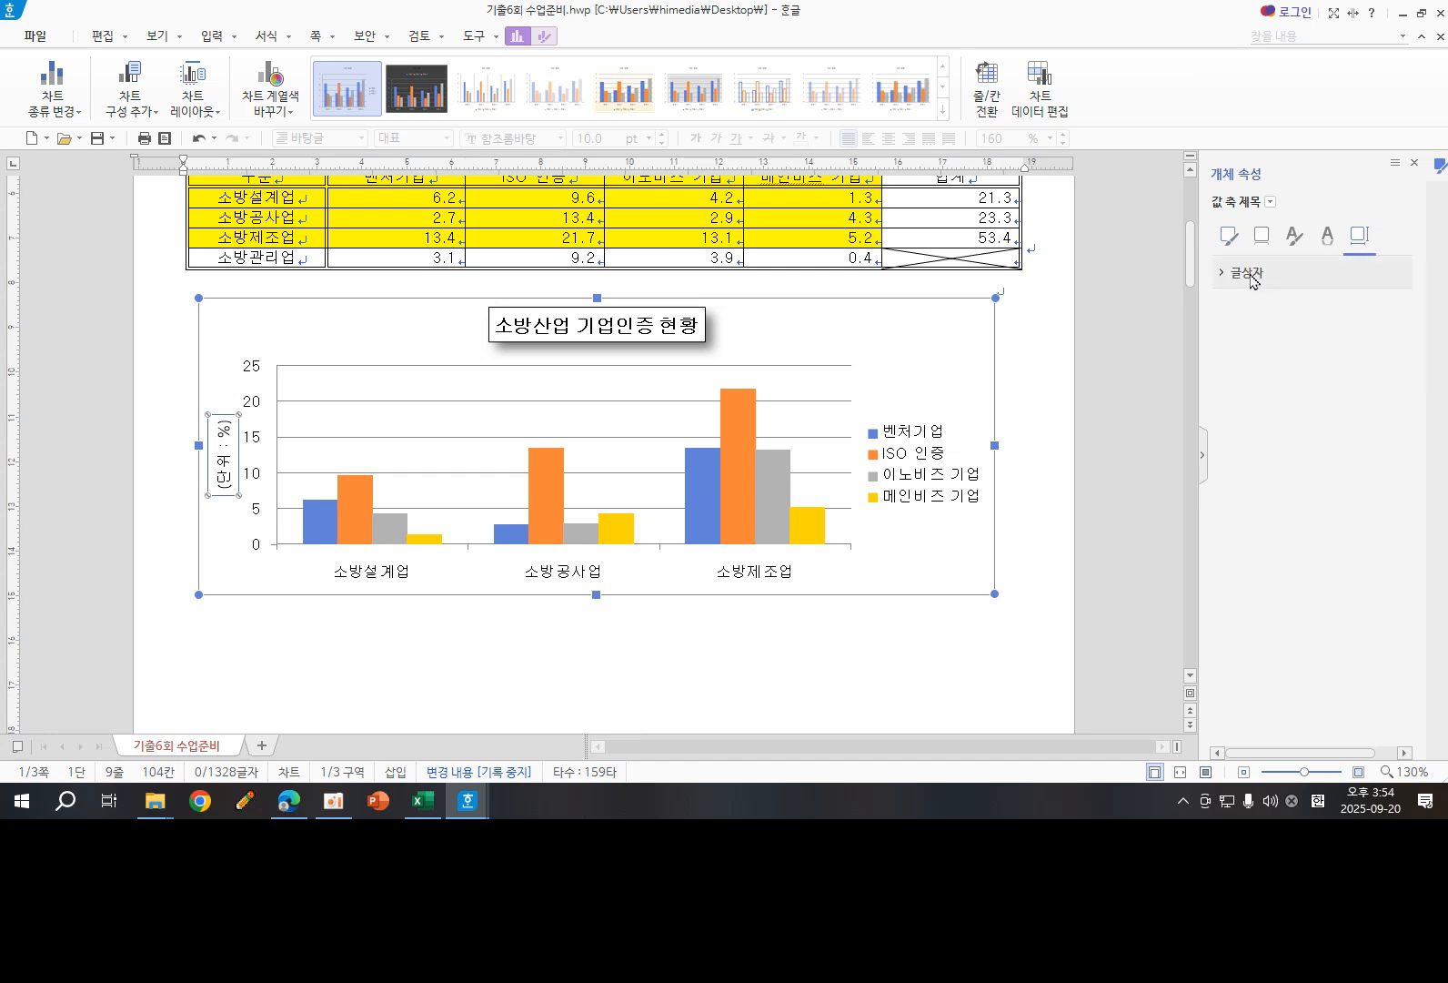
pyautogui.click(1253, 275)
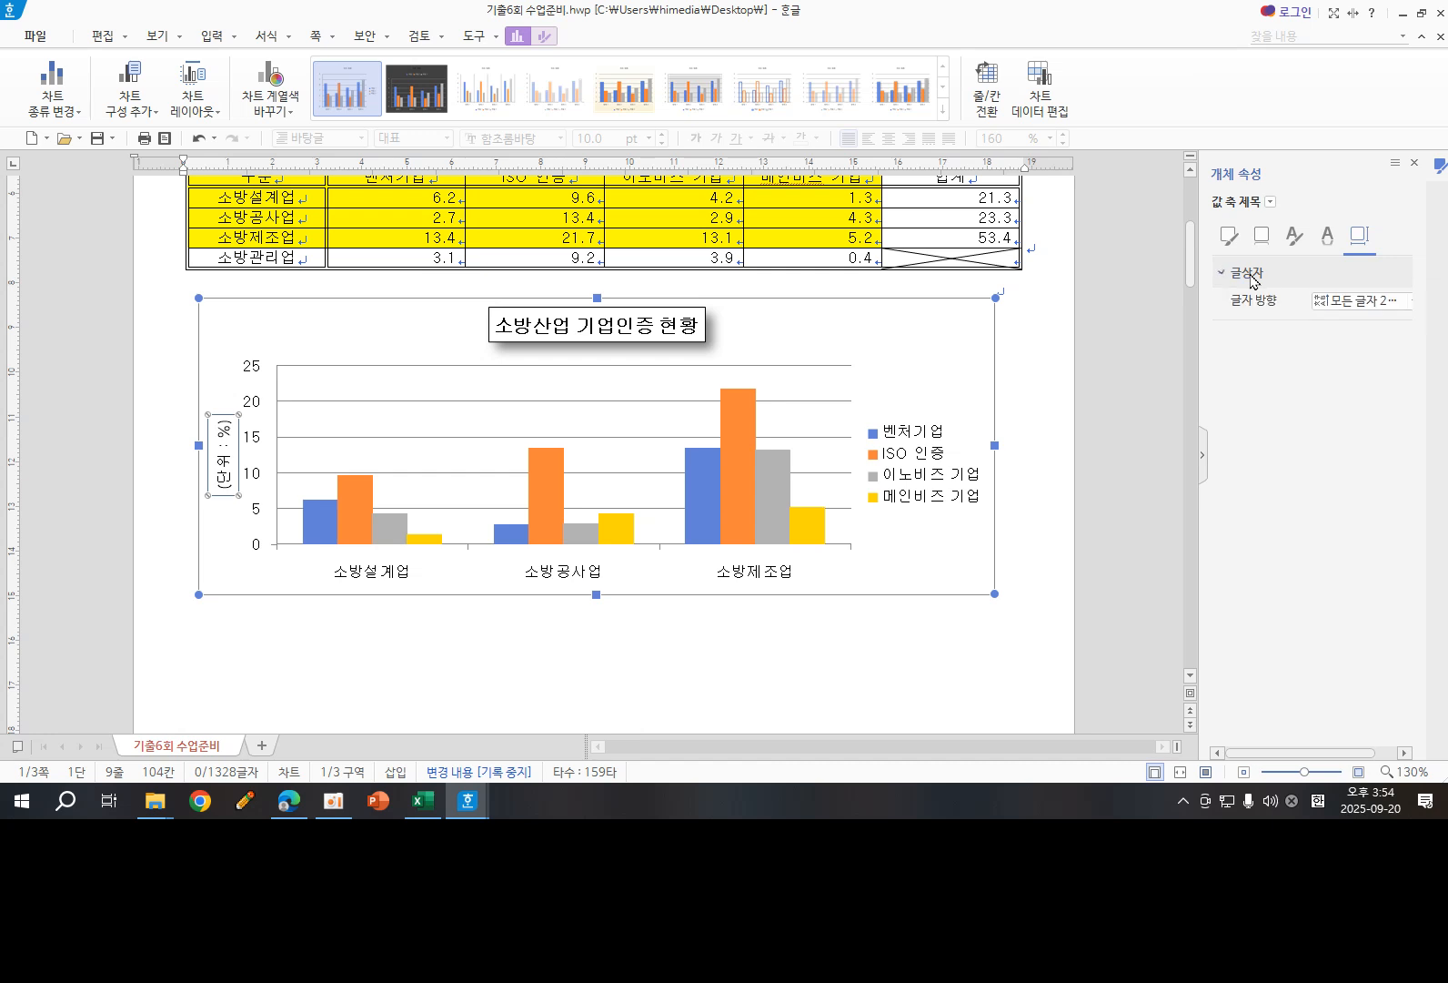
pyautogui.click(1367, 309)
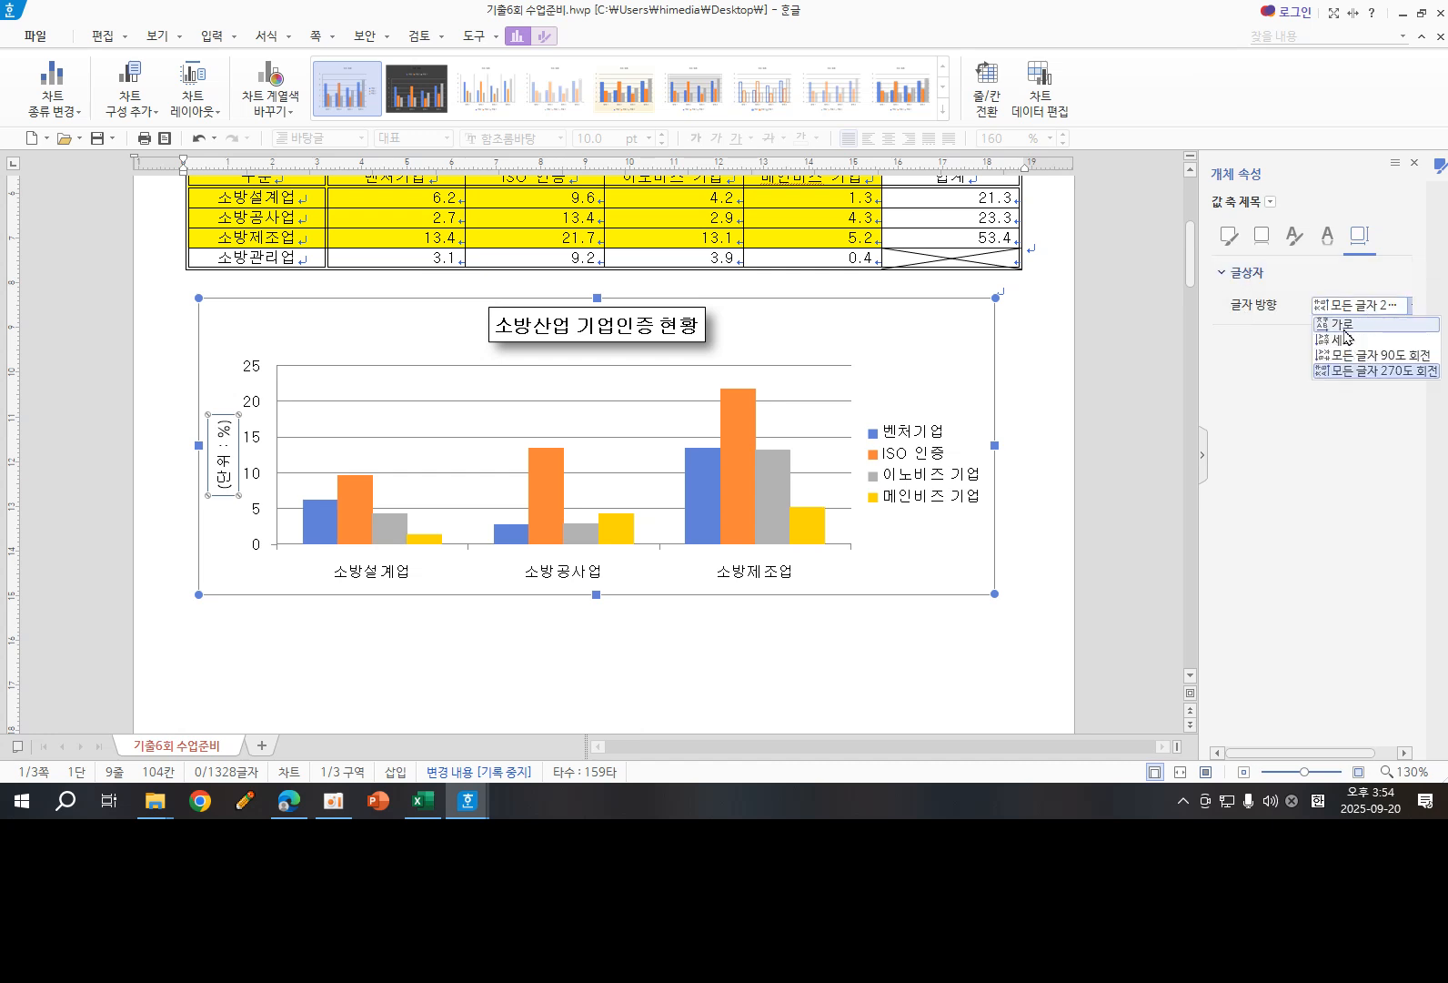
pyautogui.click(1345, 325)
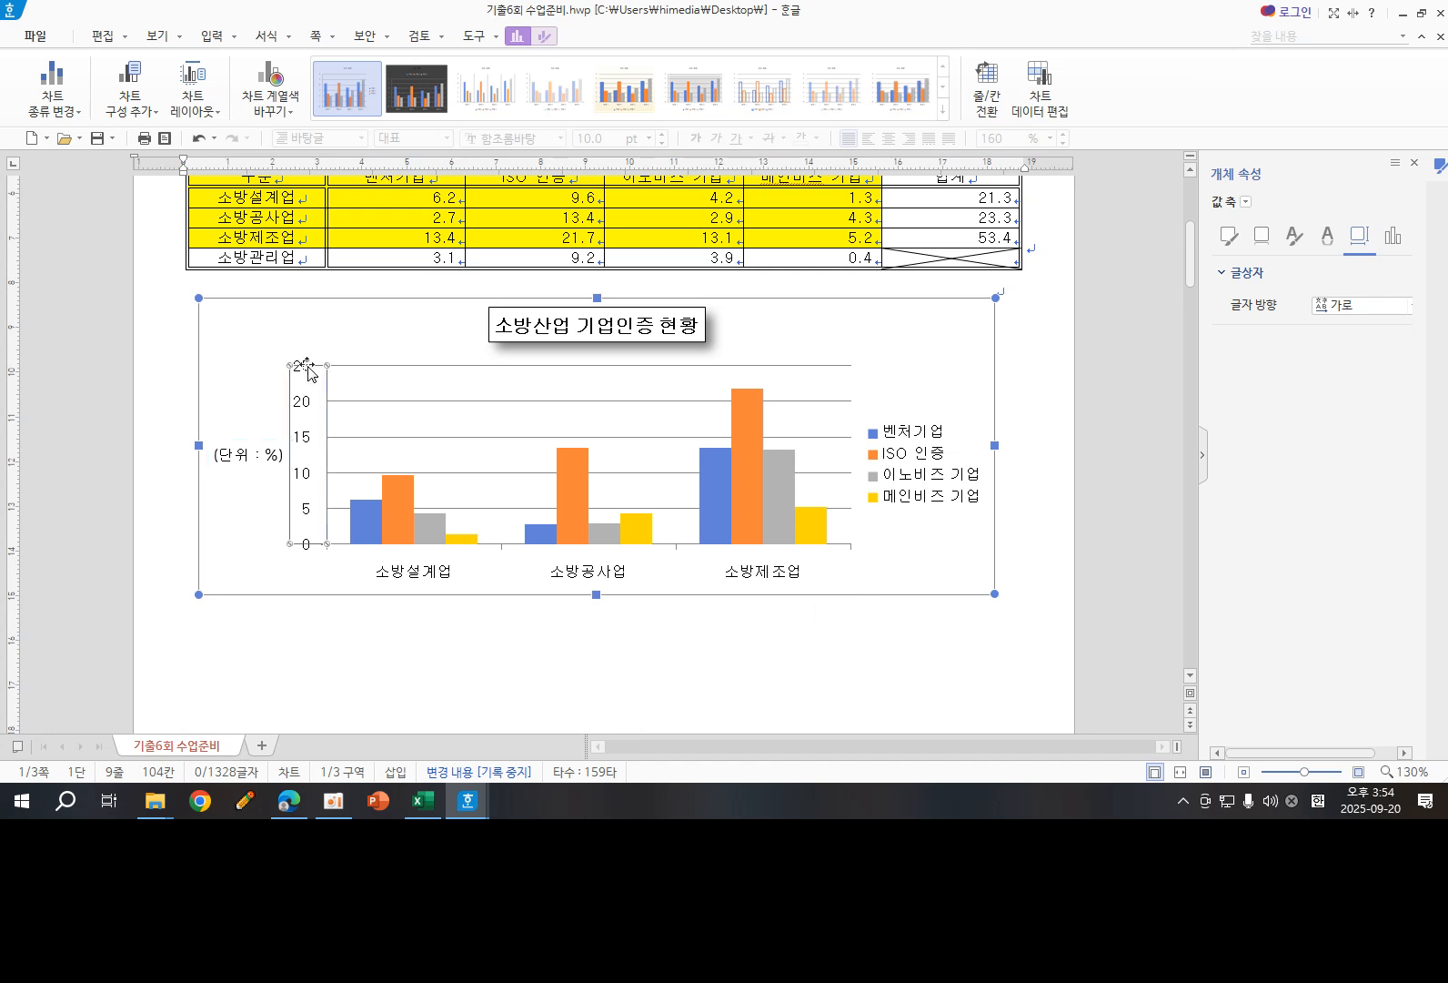
# - Fix the value axis at minimum 0, maximum 25 and major unit 5, and close its properties
pyautogui.click(301, 366)
pyautogui.click(1394, 238)
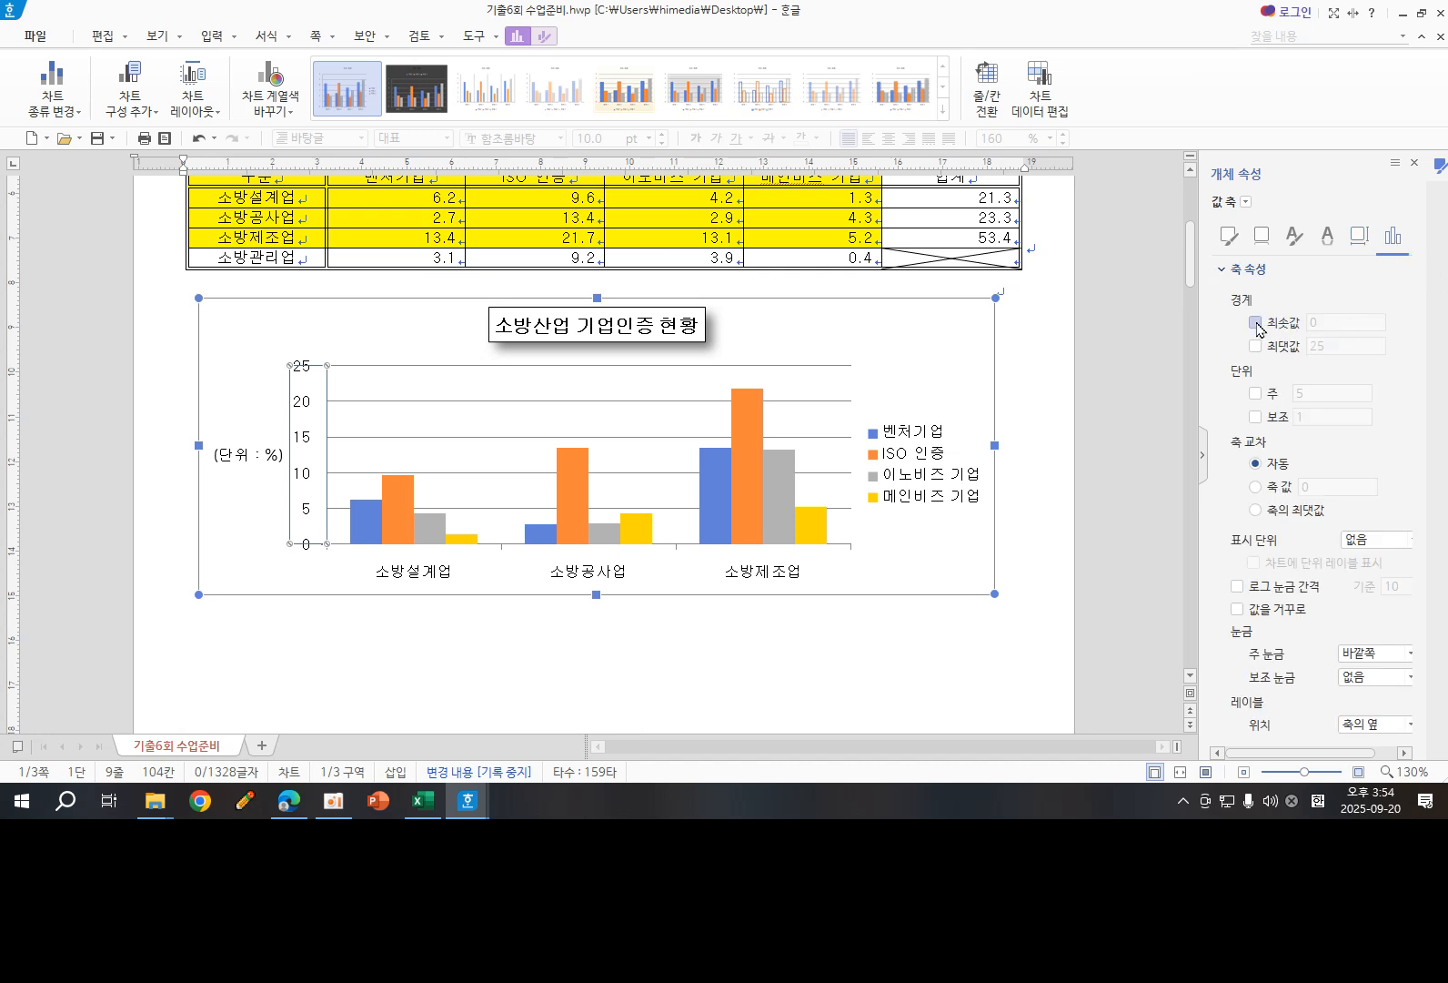
pyautogui.click(1256, 322)
pyautogui.click(1256, 347)
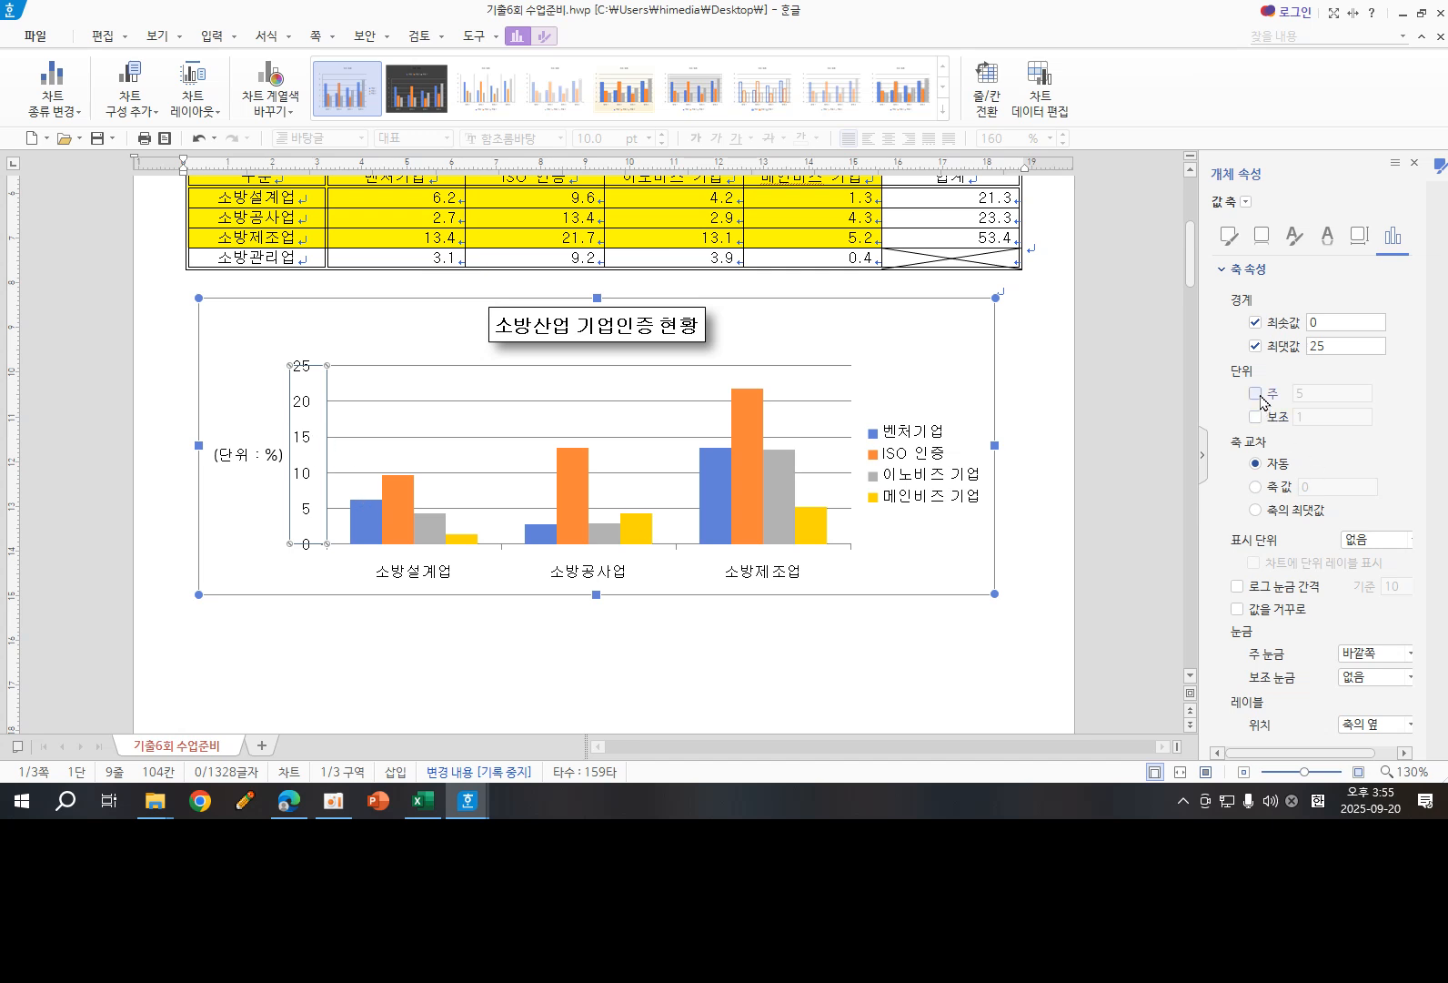
pyautogui.click(1258, 394)
pyautogui.click(1413, 164)
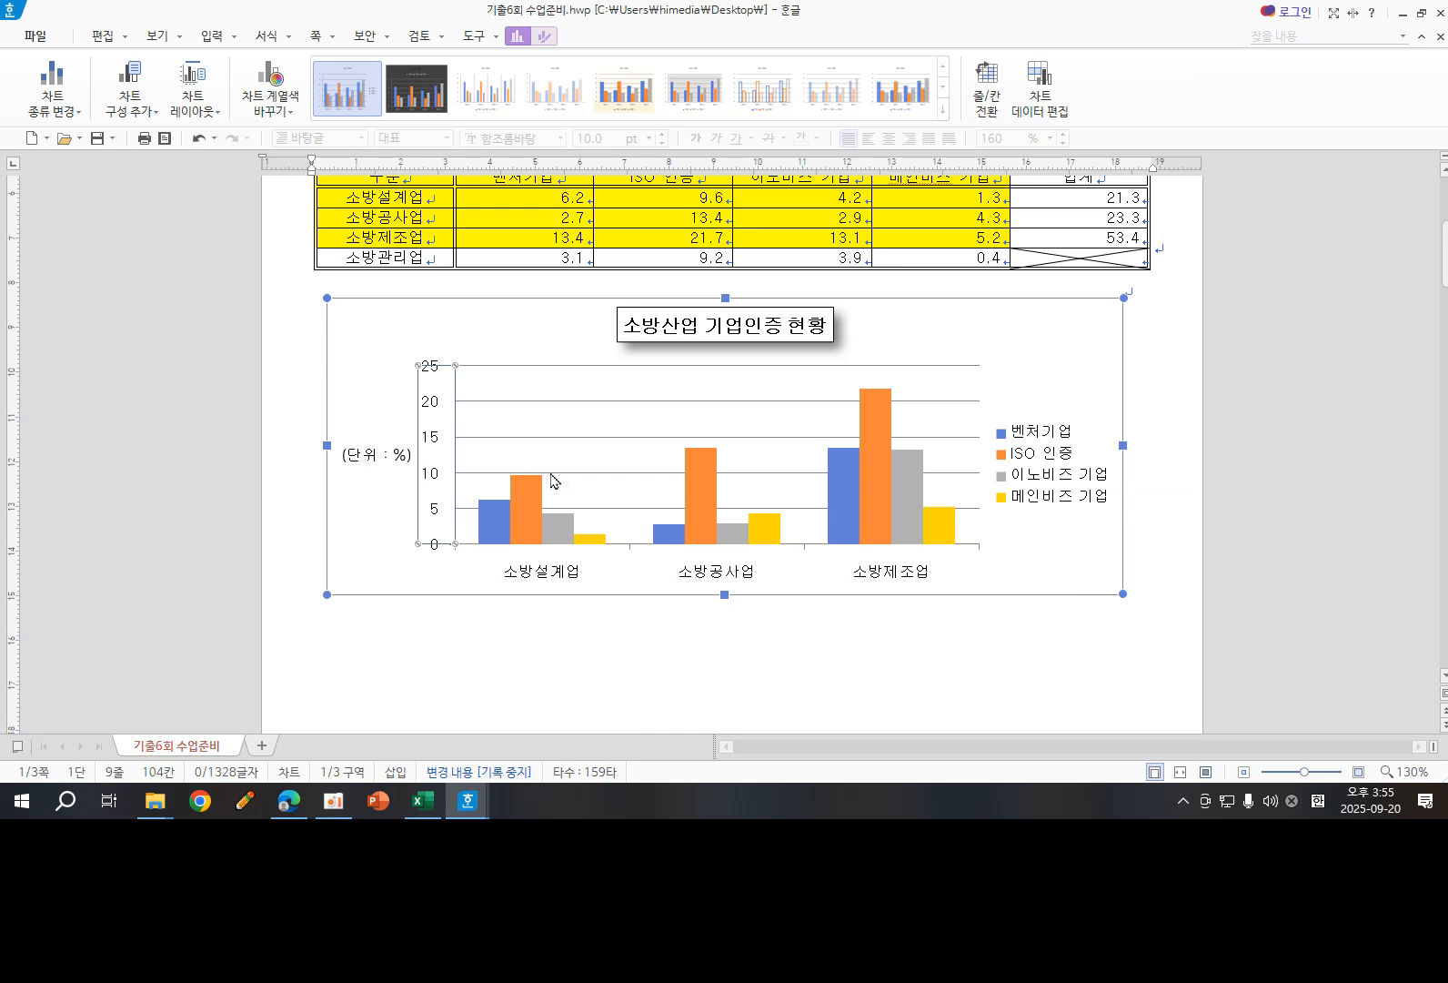
# - Apply a black outline to the chart legend and deselect the chart
pyautogui.click(1057, 464)
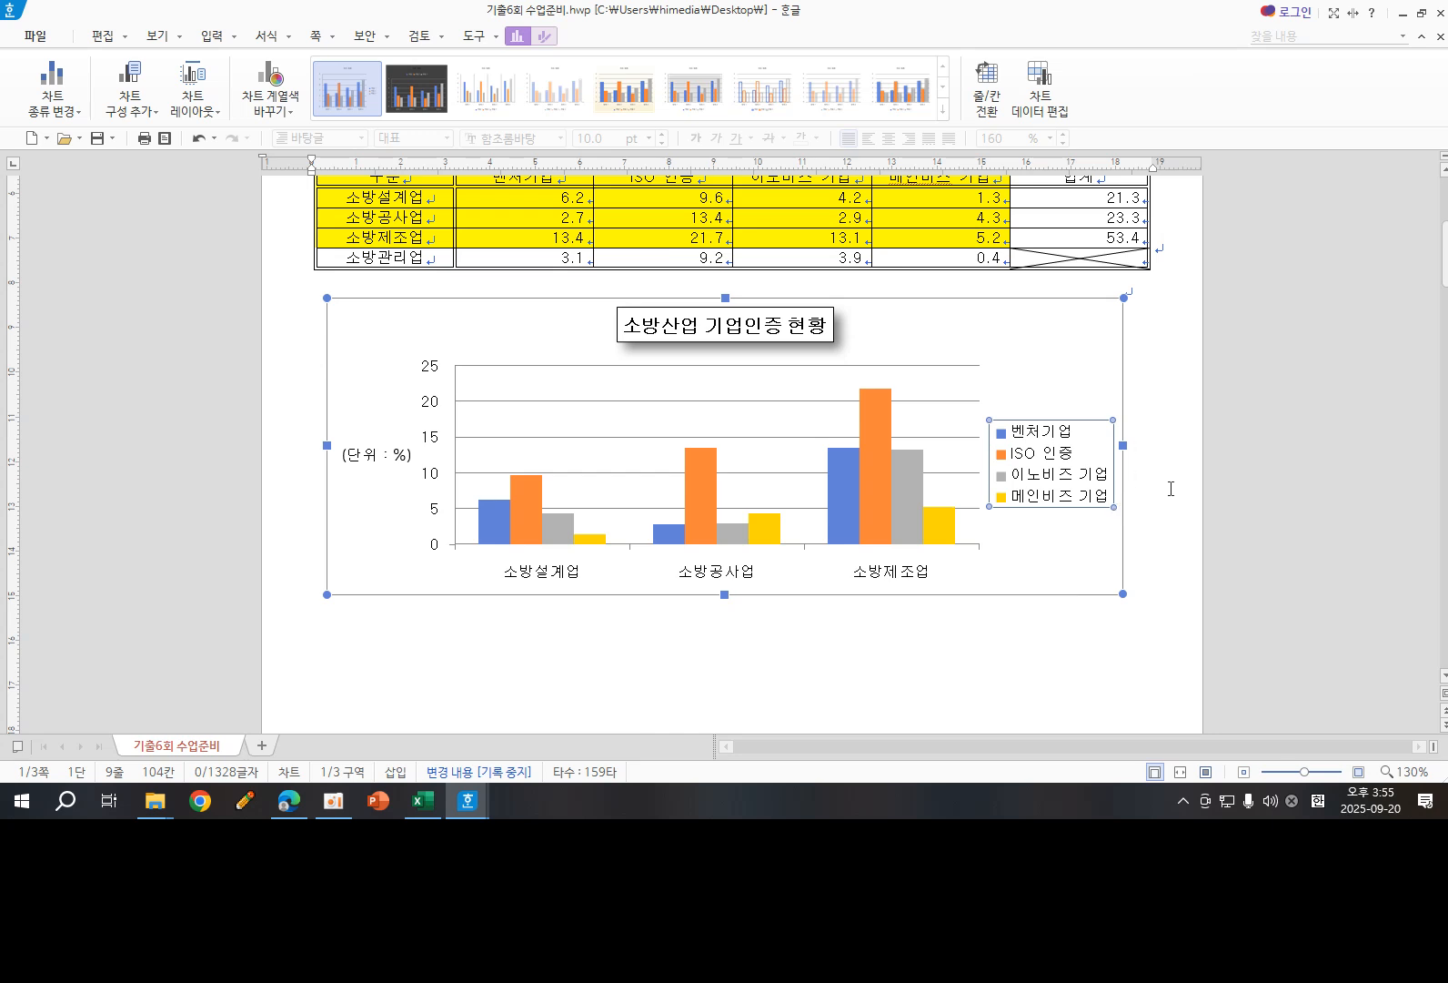
pyautogui.press('Escape')
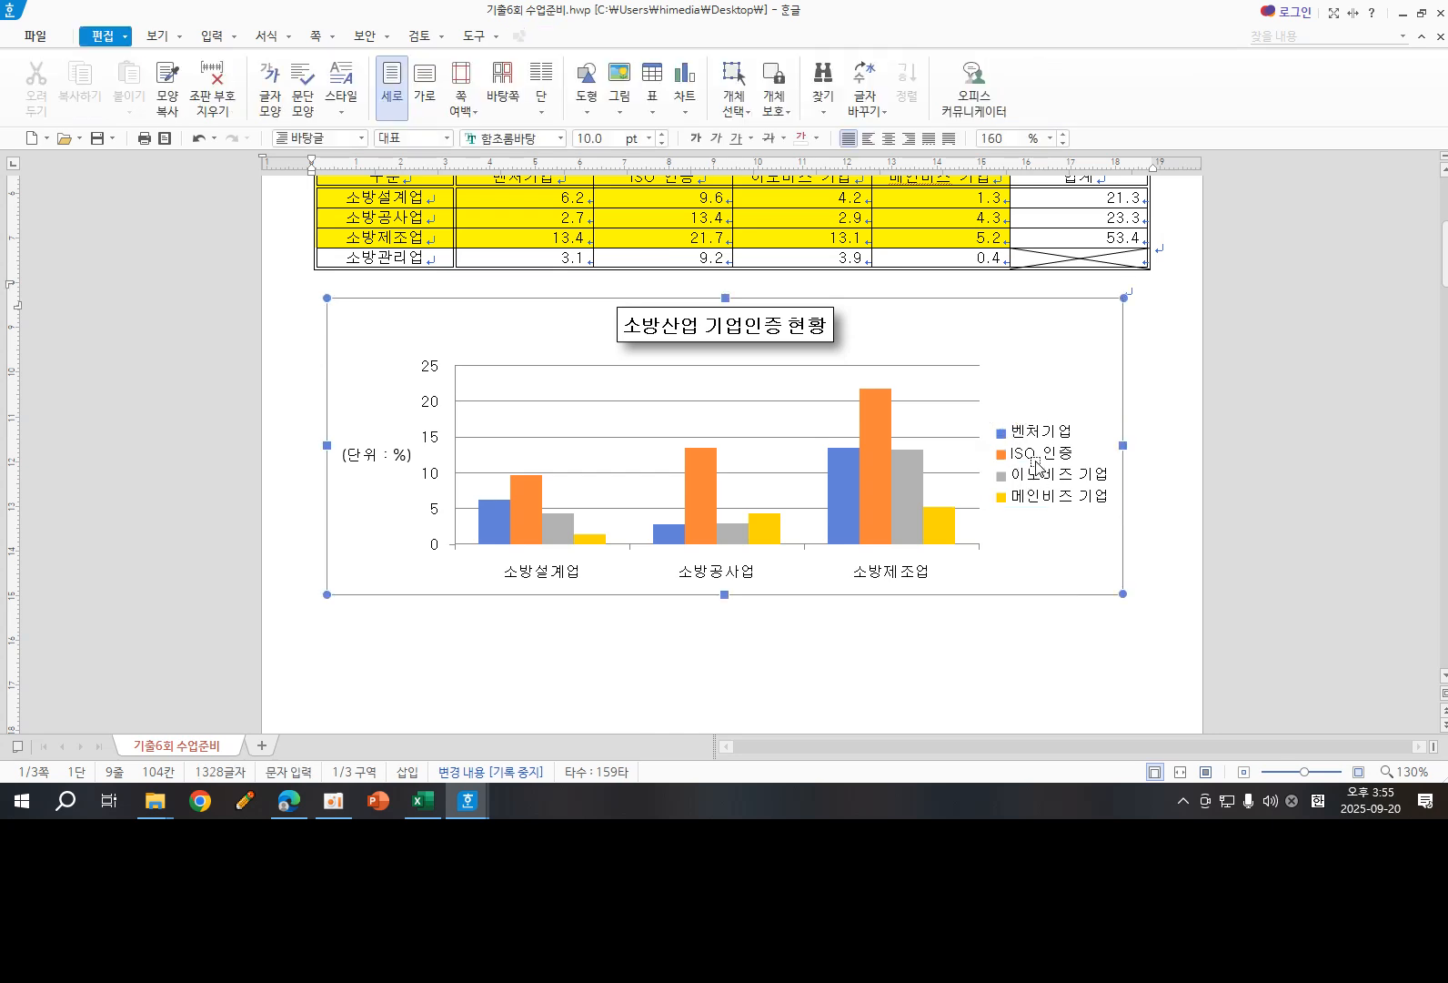
pyautogui.doubleClick(1037, 466)
pyautogui.click(1049, 461)
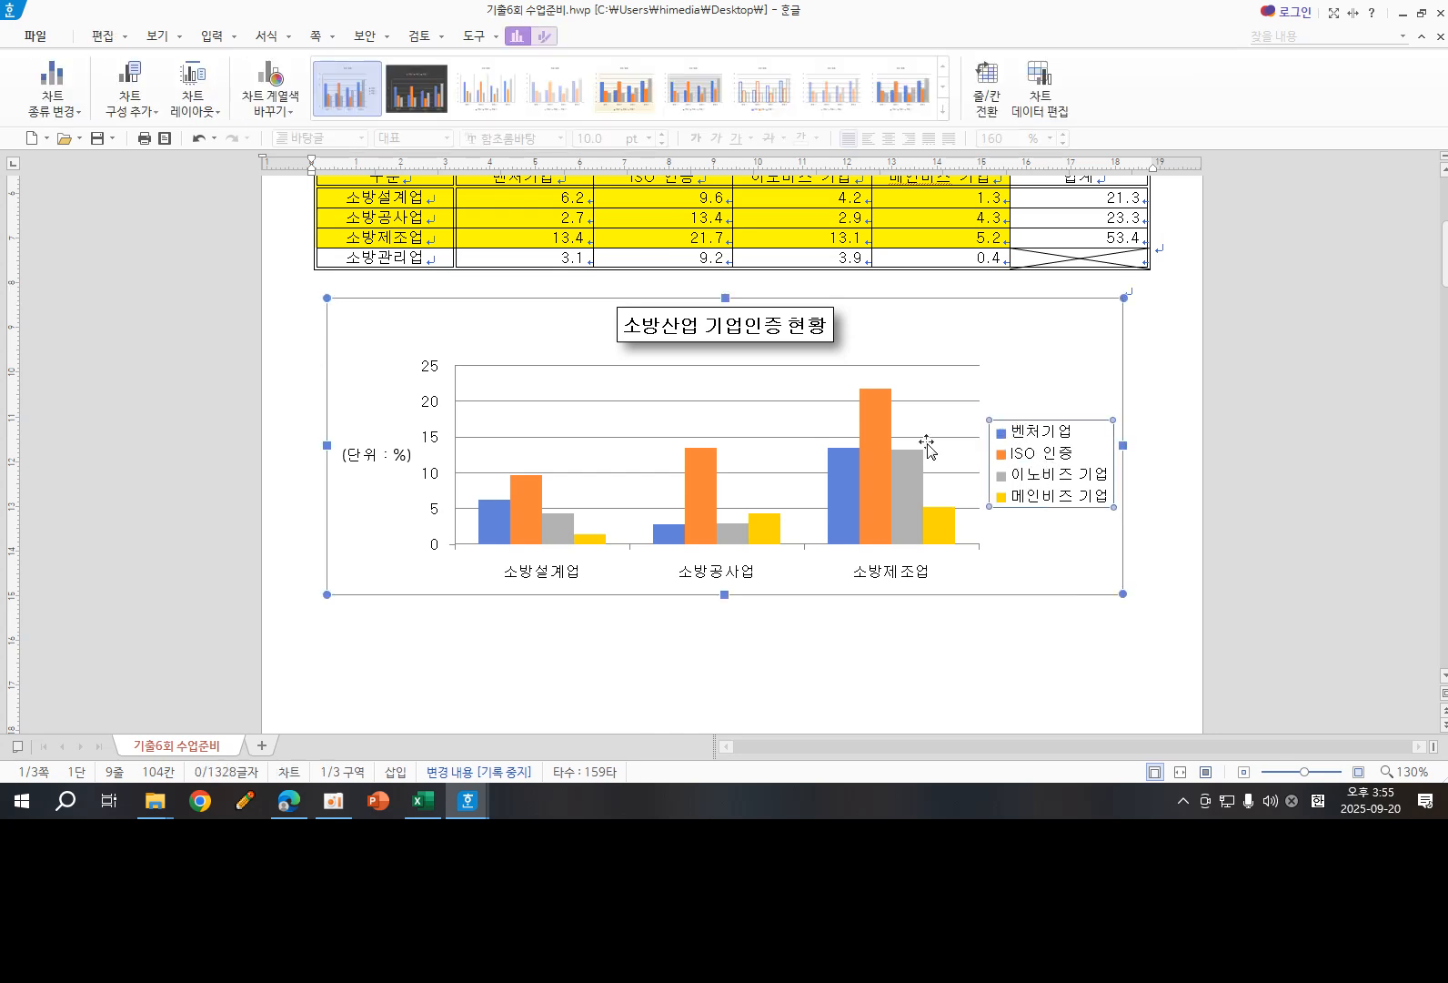
pyautogui.click(551, 37)
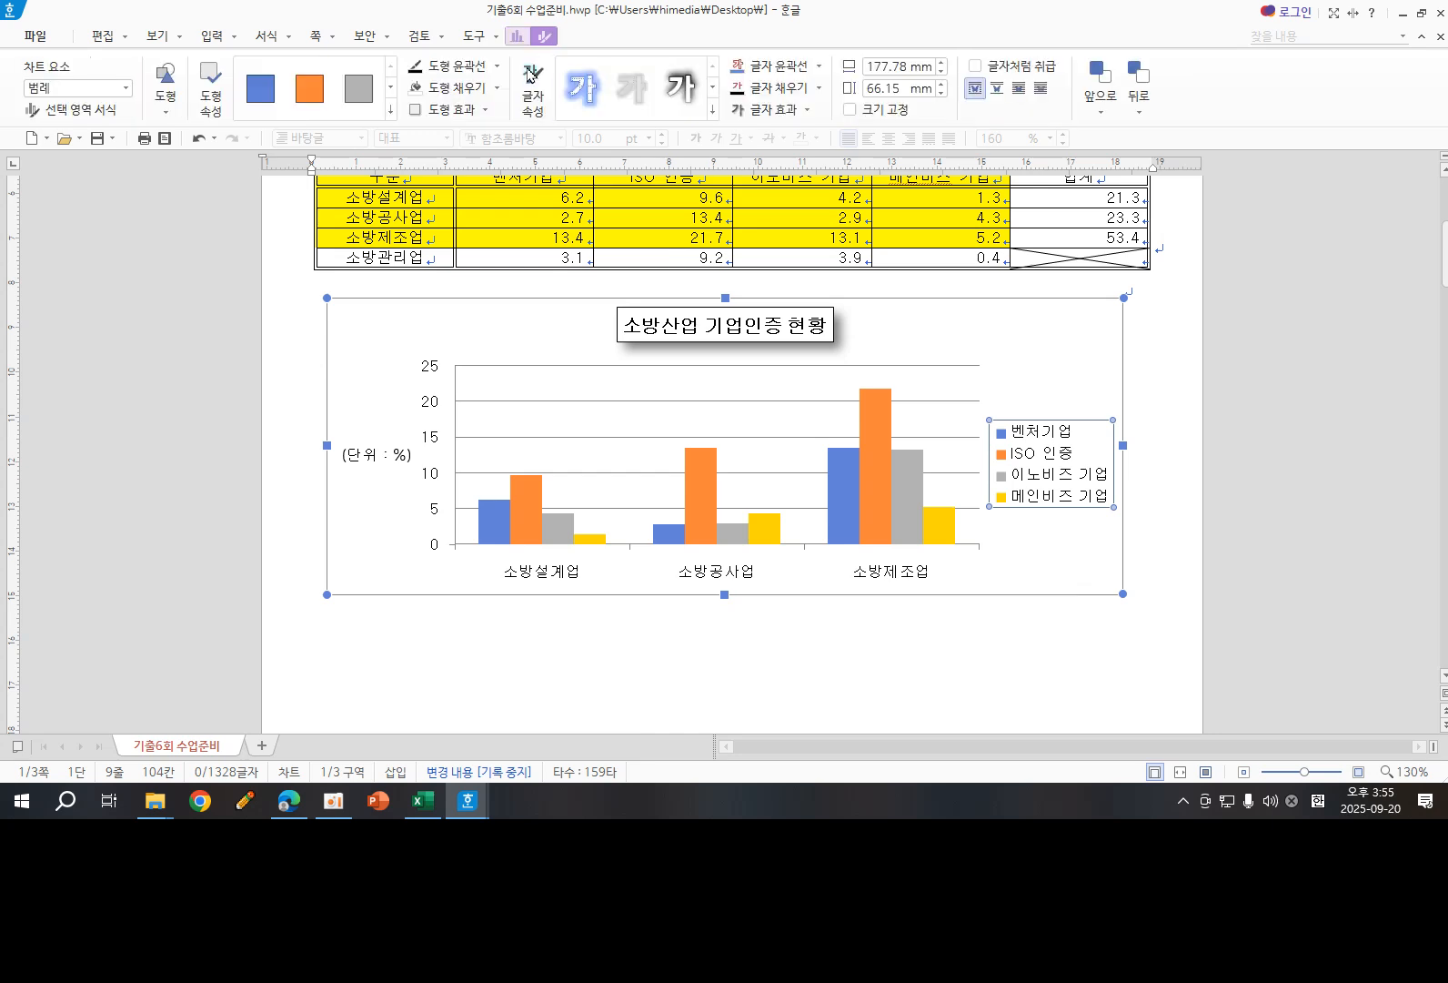
pyautogui.click(497, 66)
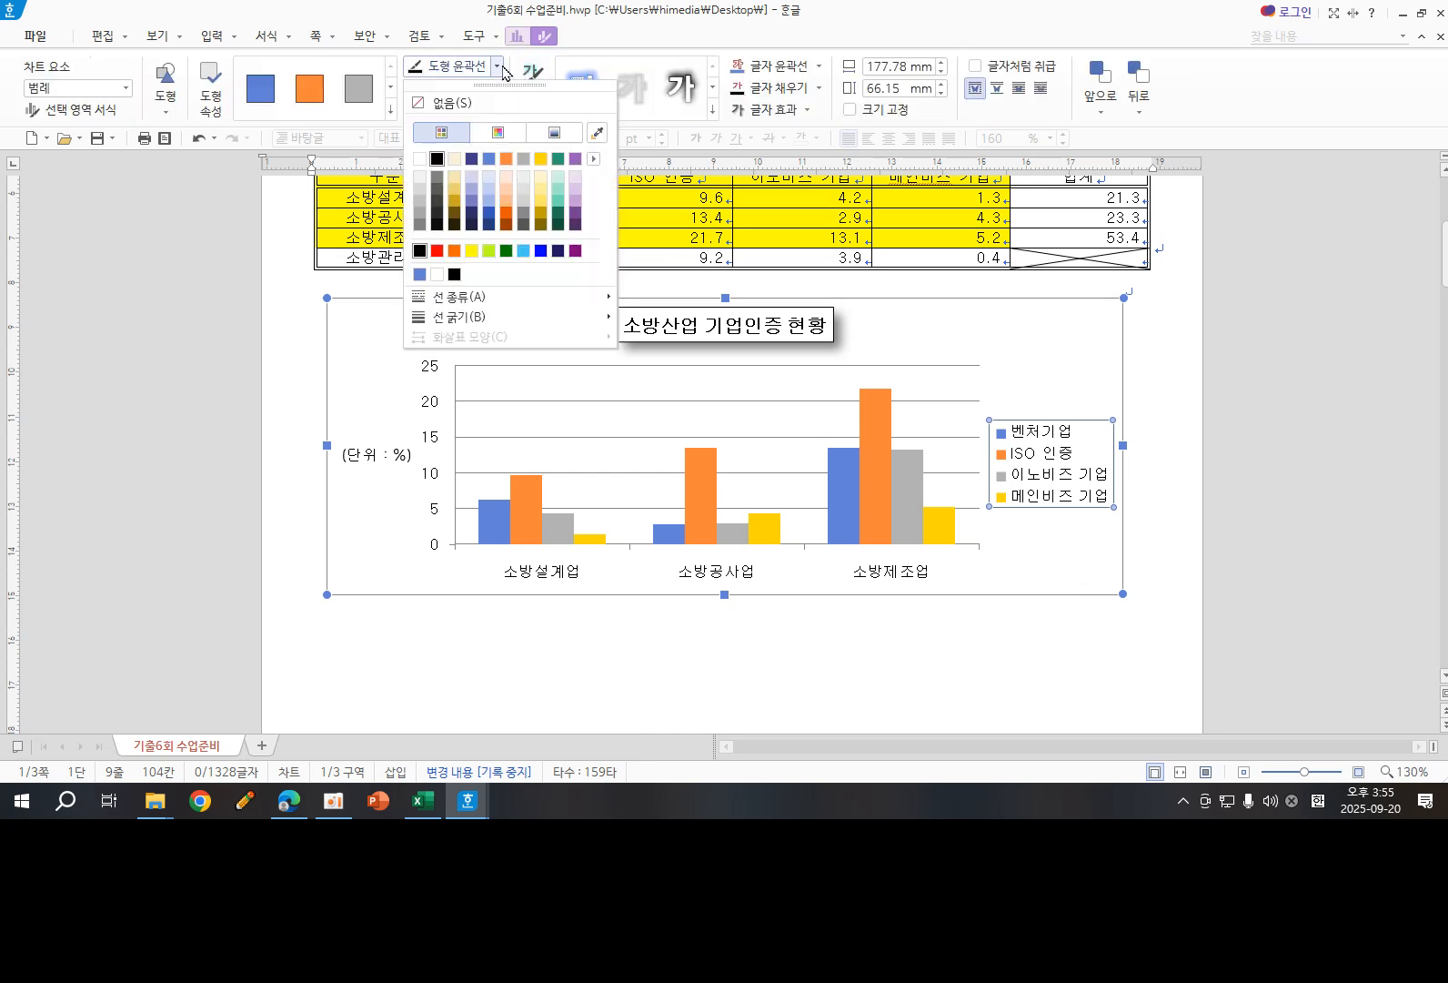
pyautogui.click(438, 159)
pyautogui.click(1148, 455)
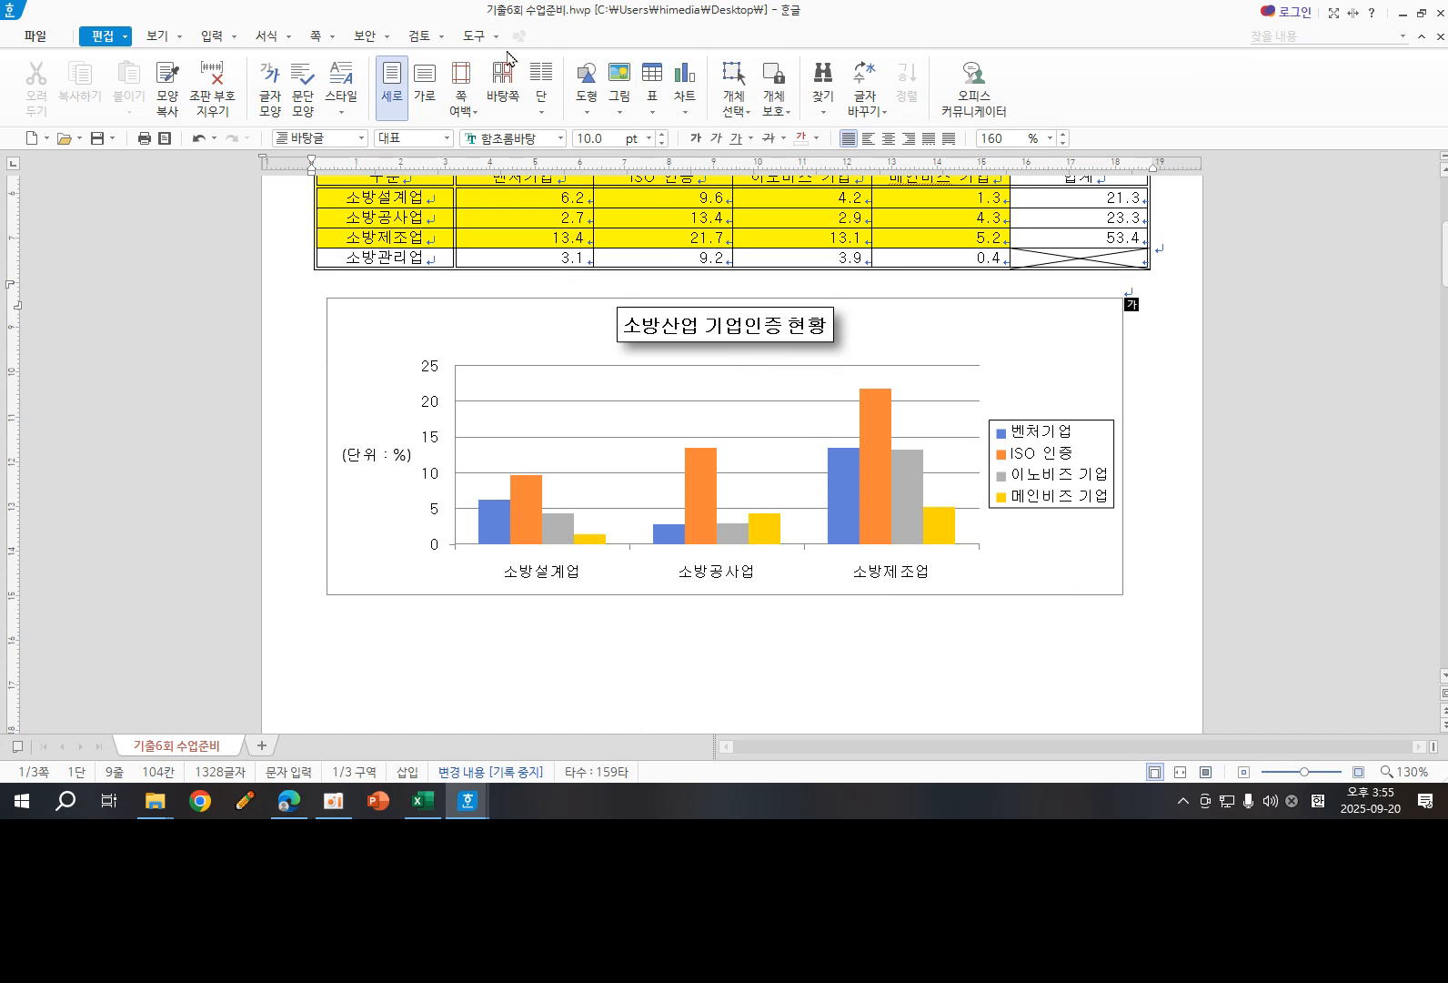
# - Delete the chart's major horizontal gridlines and deselect the chart
pyautogui.click(980, 364)
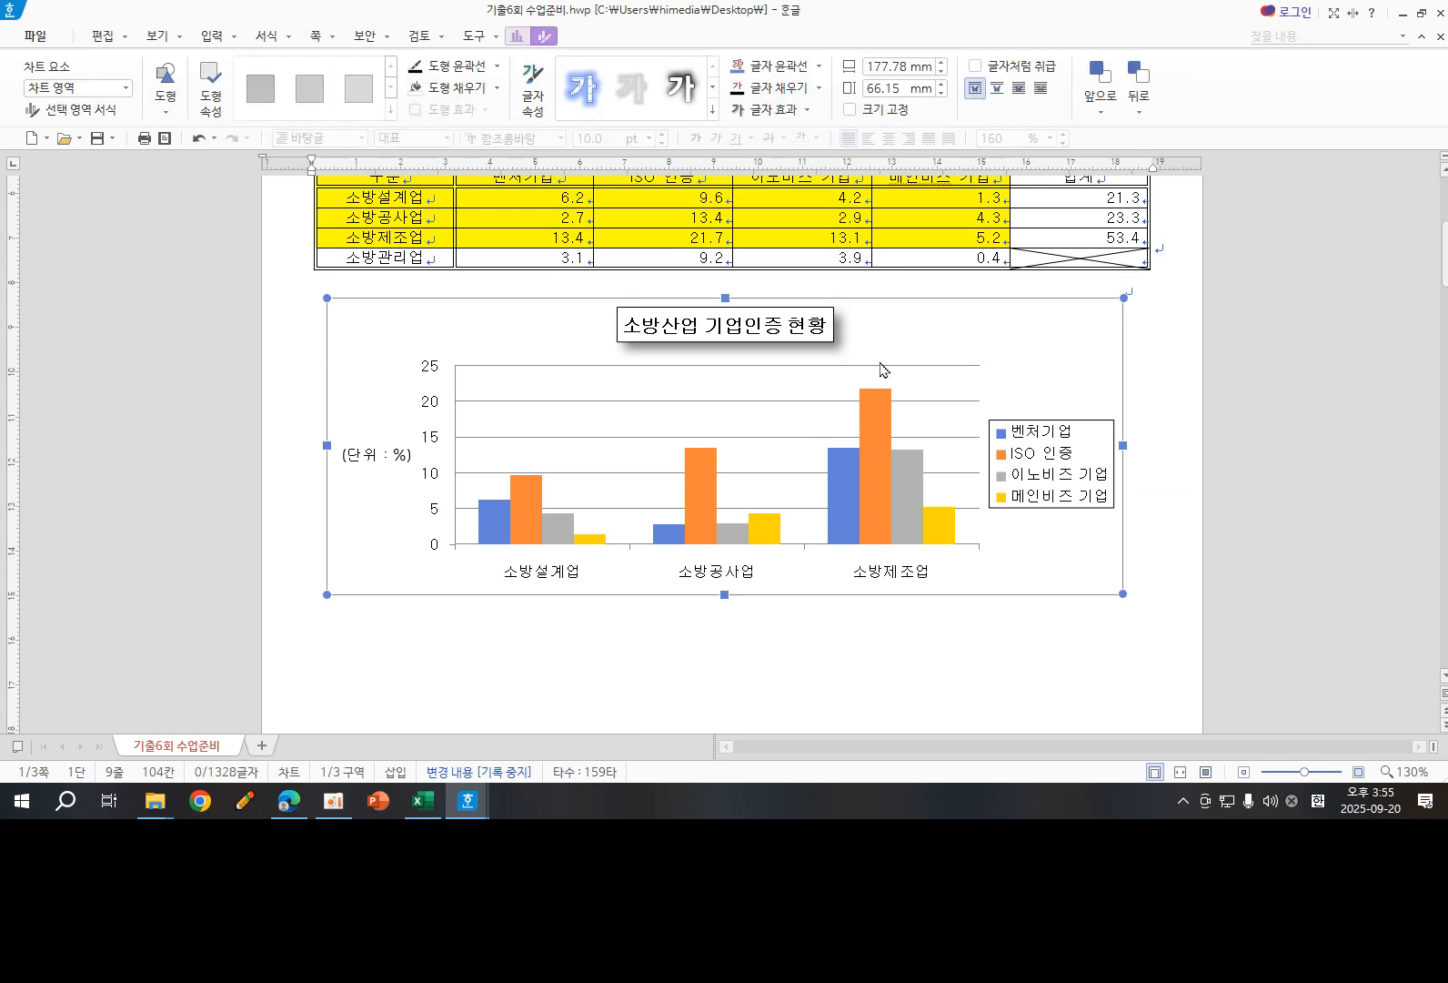
pyautogui.click(522, 37)
pyautogui.click(132, 112)
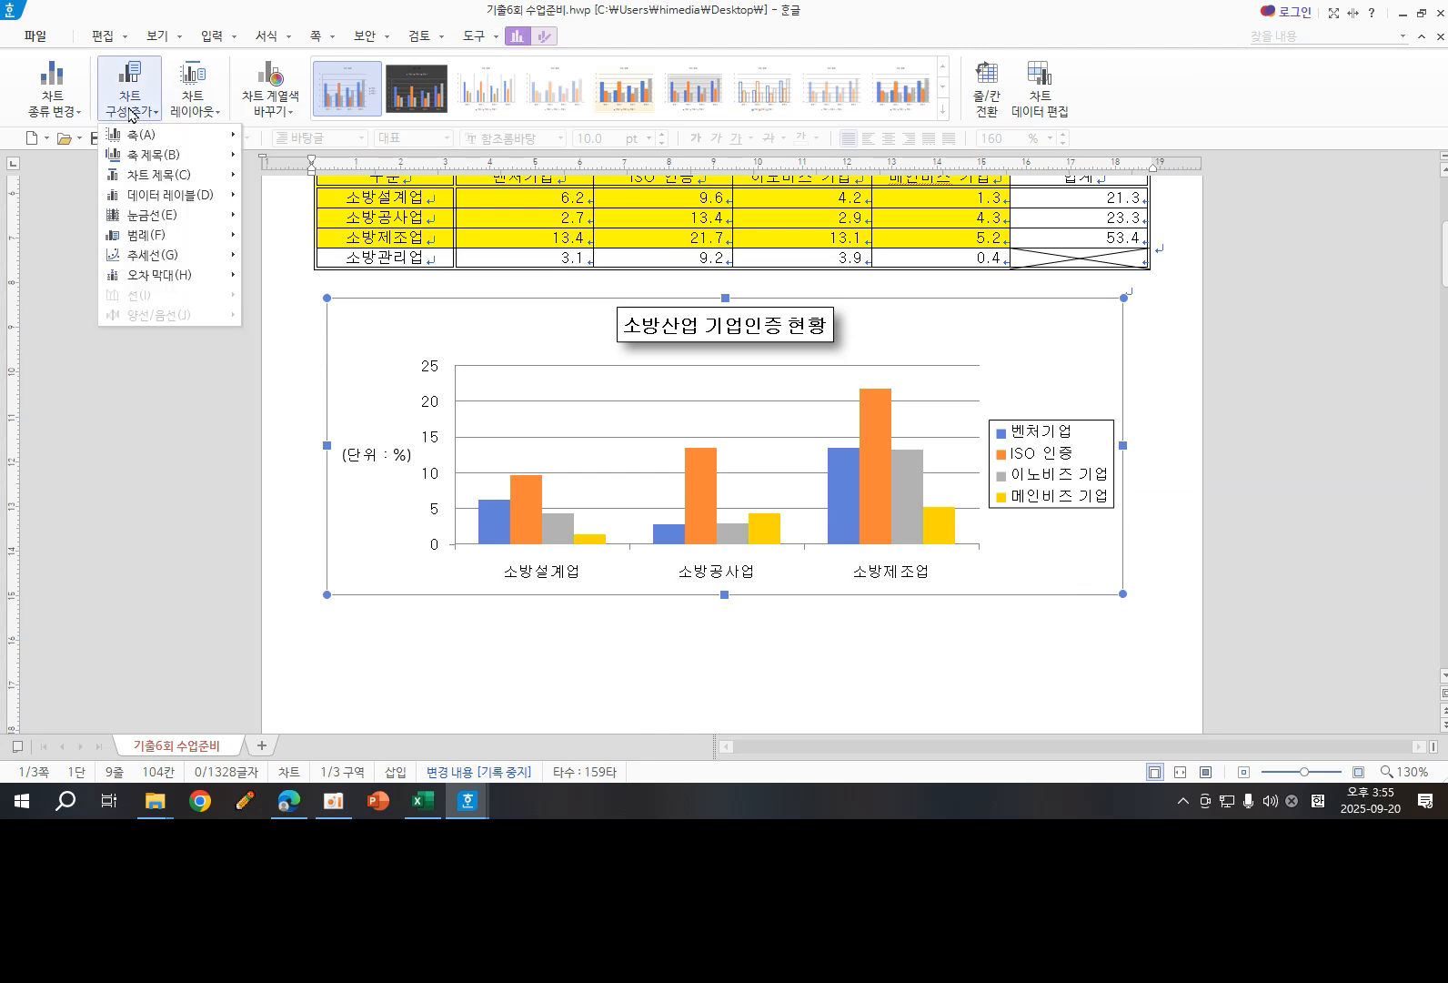
pyautogui.moveTo(164, 218)
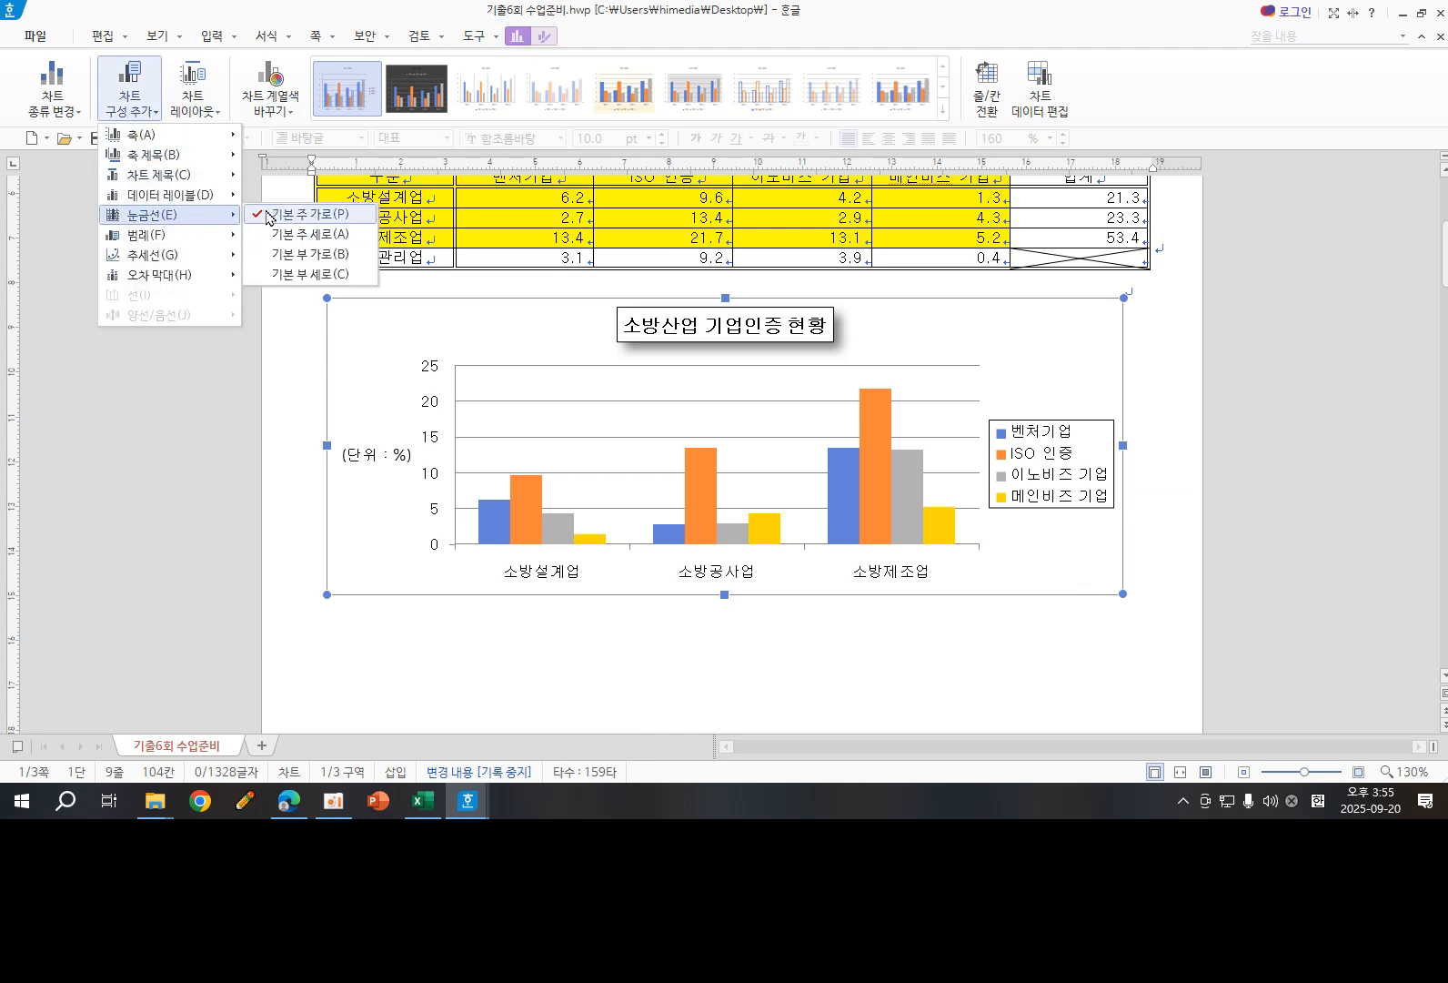
pyautogui.click(954, 375)
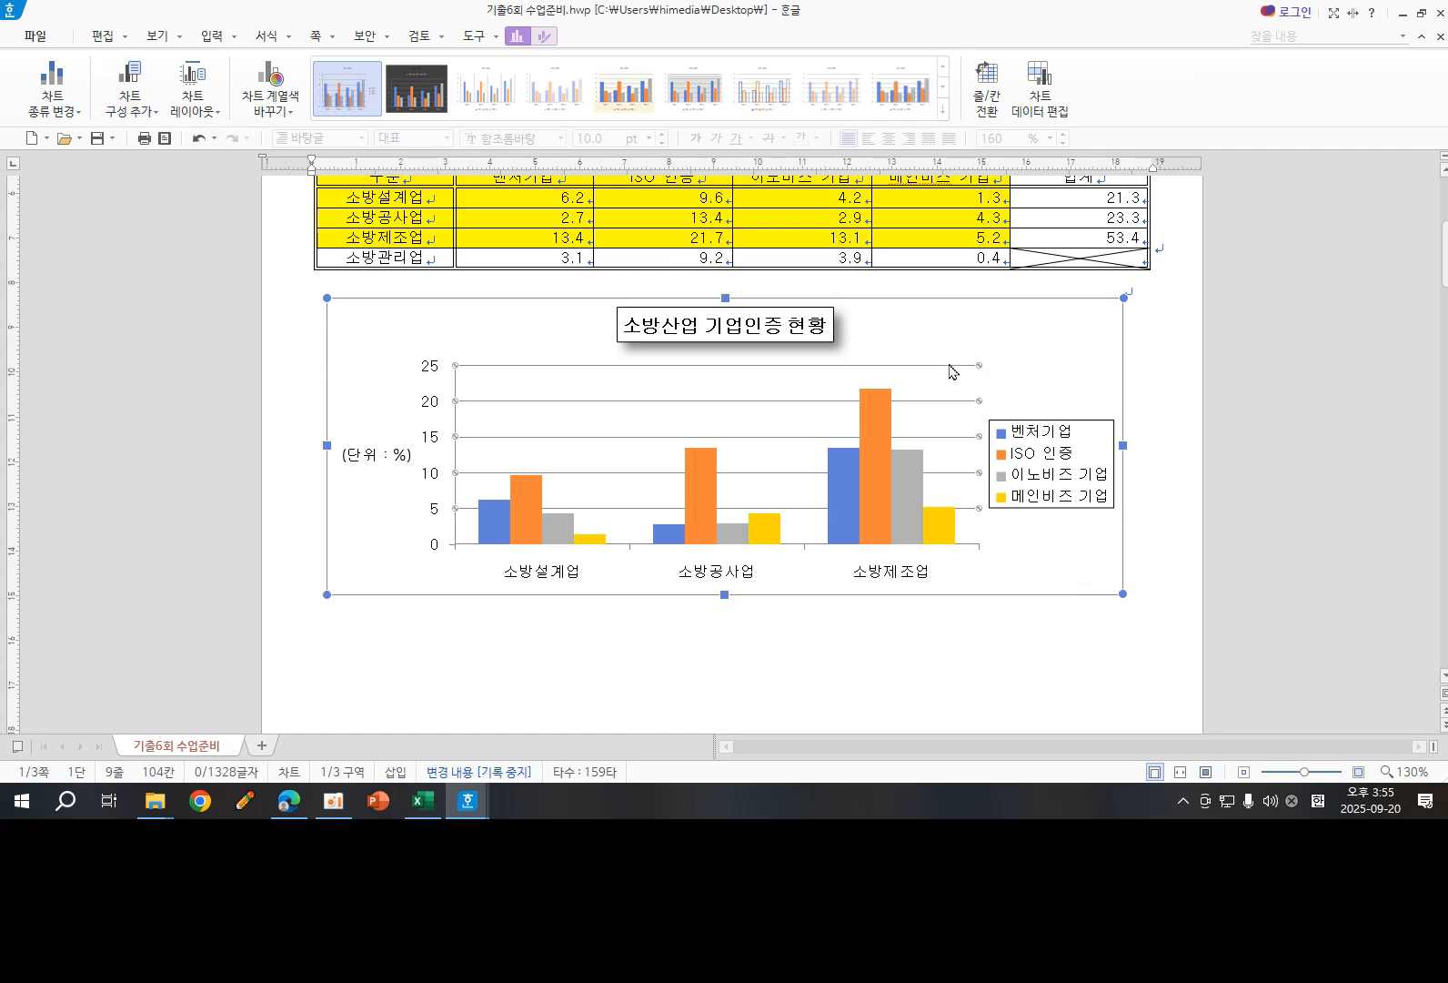
pyautogui.press('Delete')
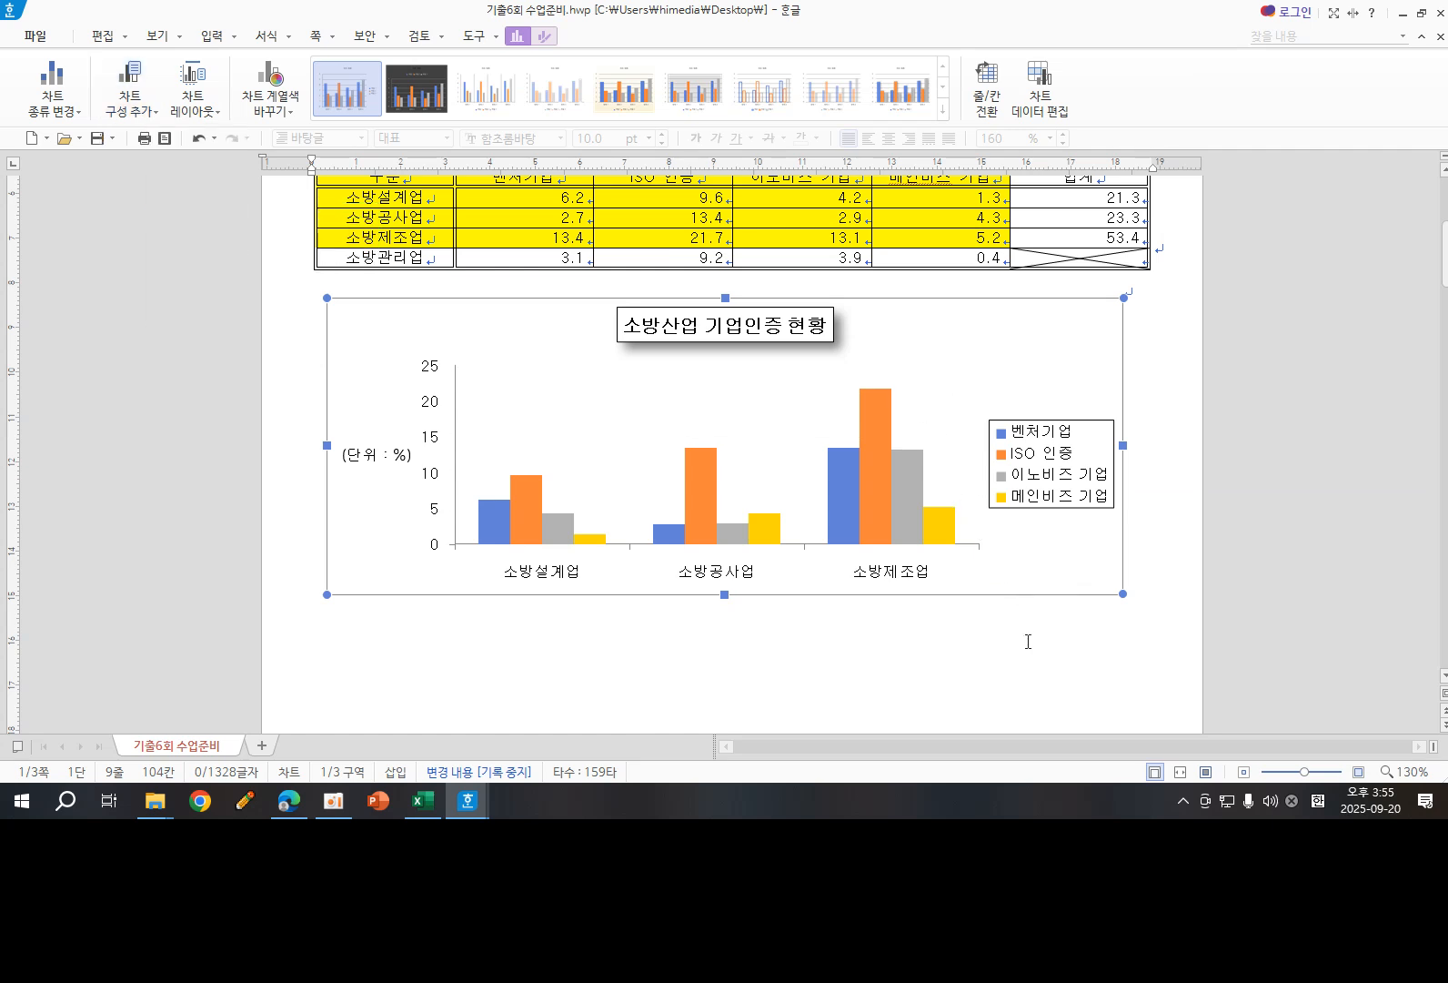
pyautogui.click(1027, 667)
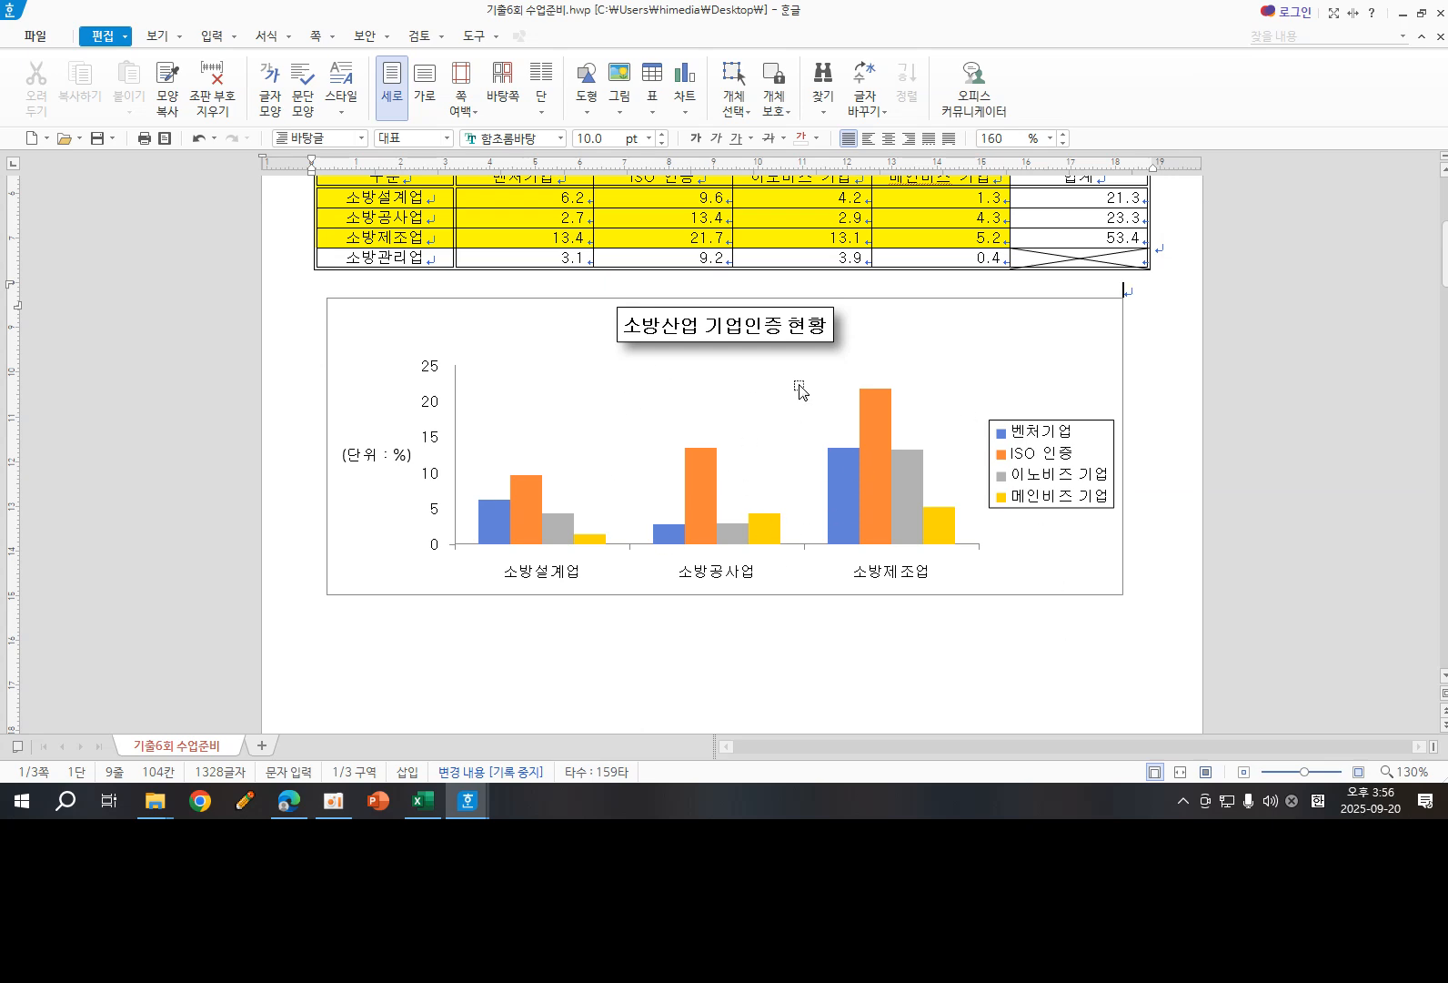
pyautogui.scroll(5, 527, 400)
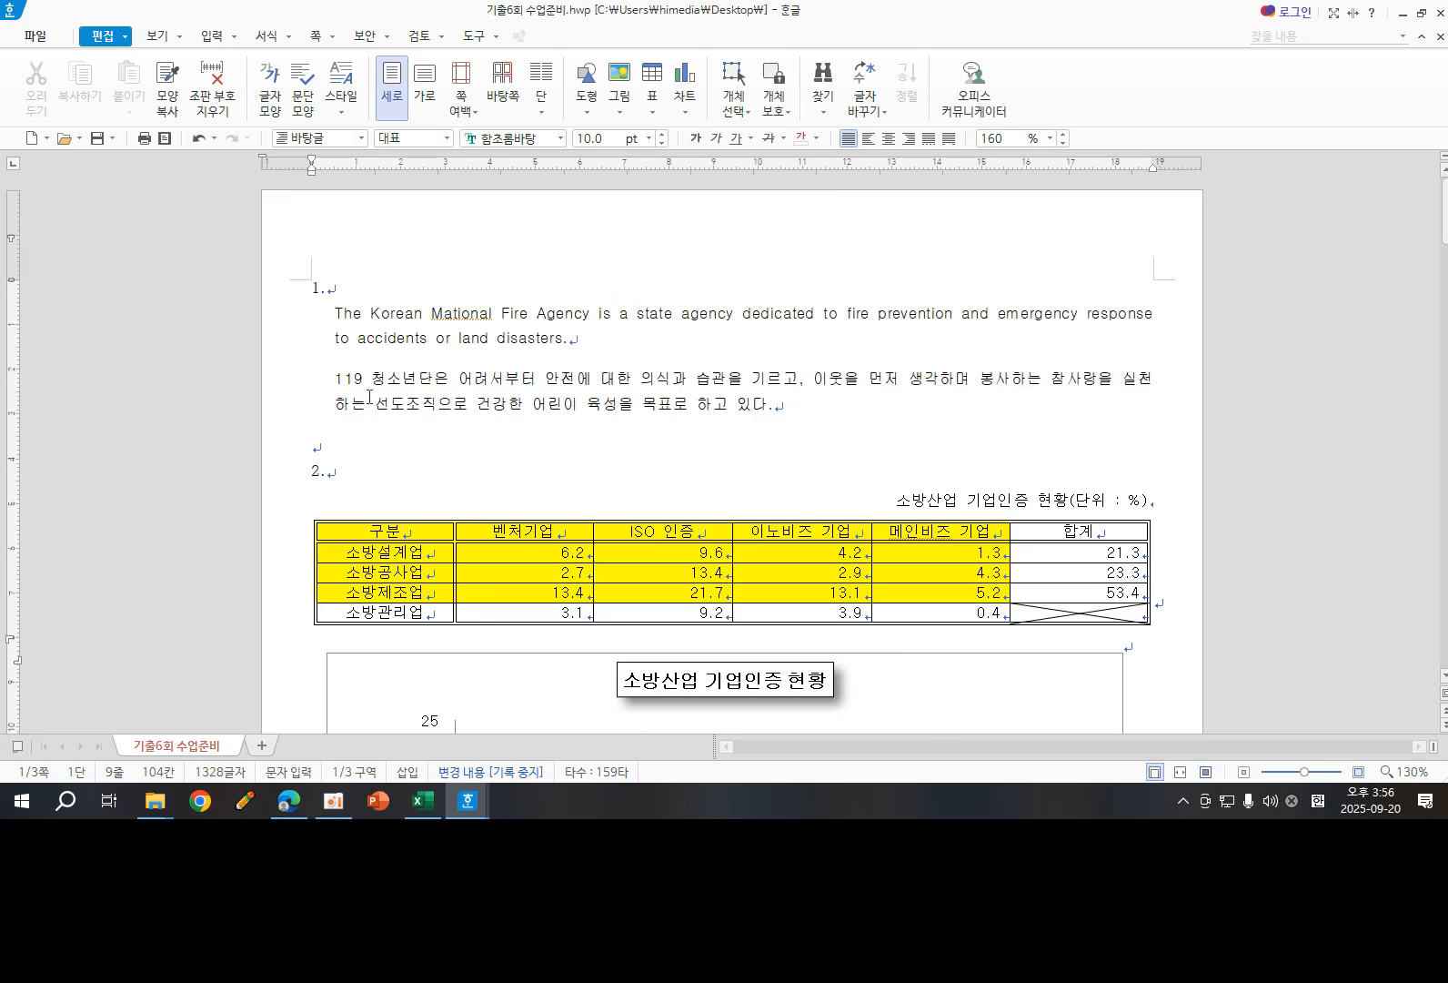
pyautogui.scroll(-4, 505, 501)
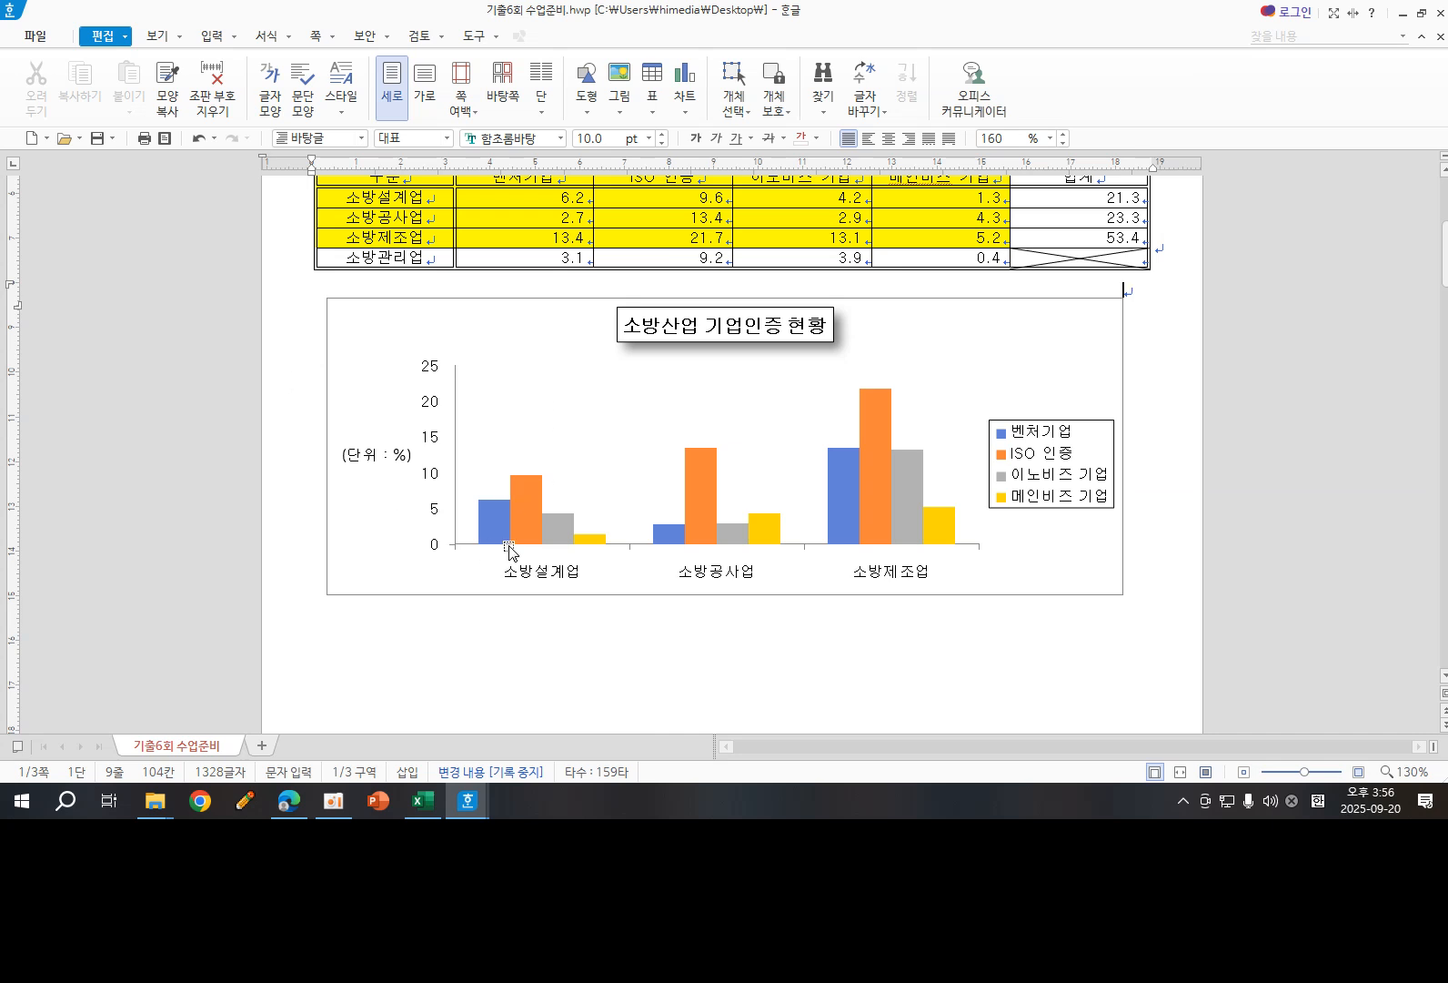
pyautogui.scroll(-3, 525, 506)
pyautogui.scroll(-5, 524, 506)
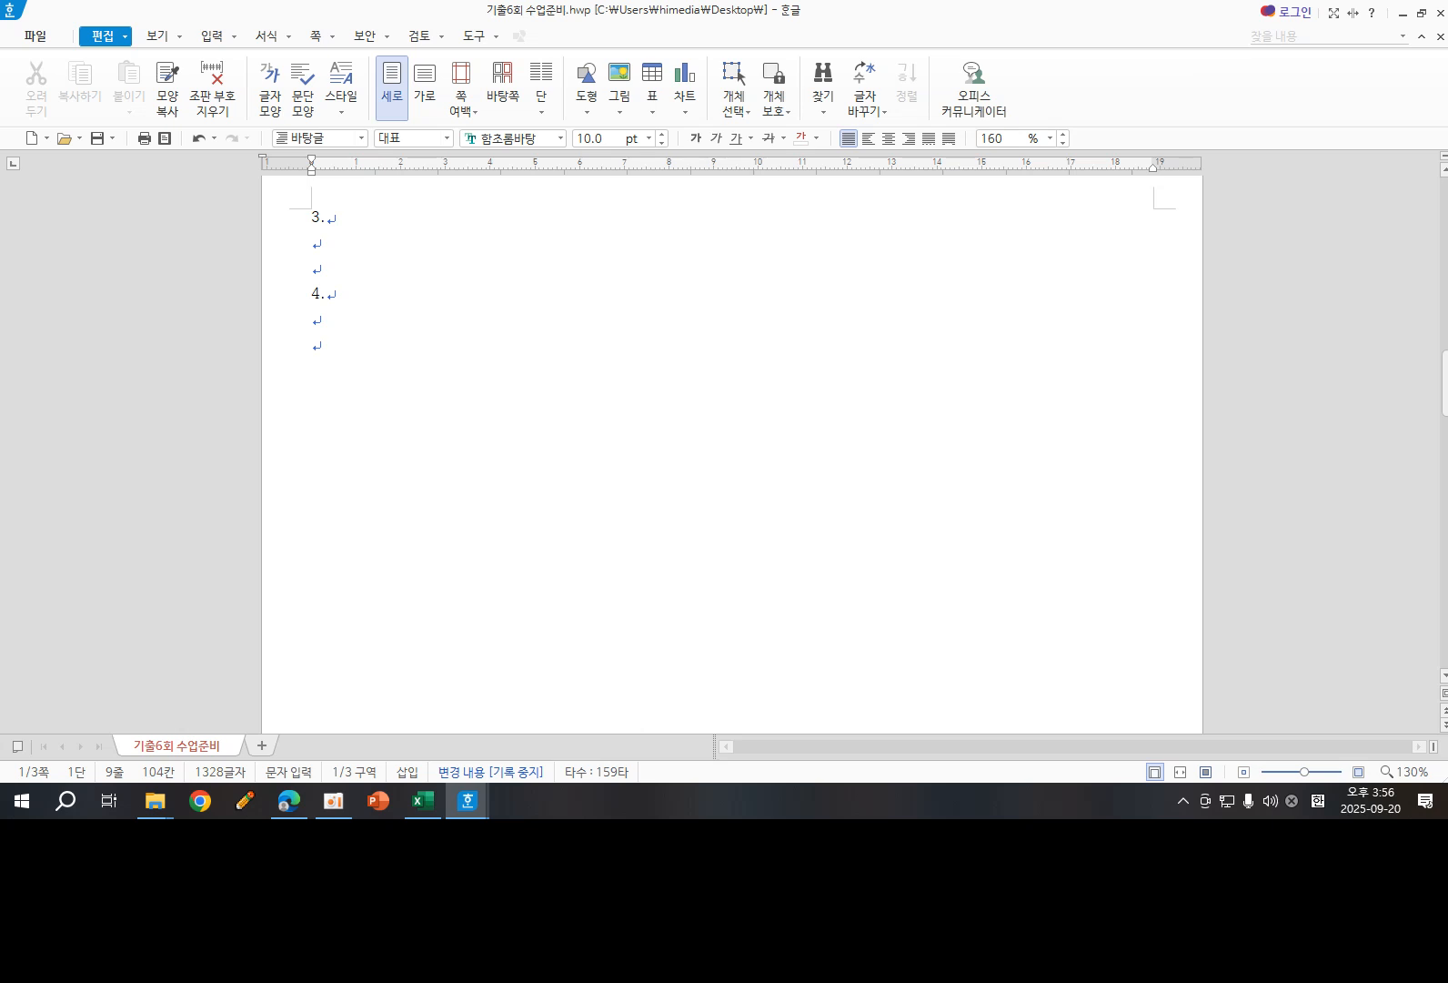
pyautogui.hotkey('alt', 'Tab')
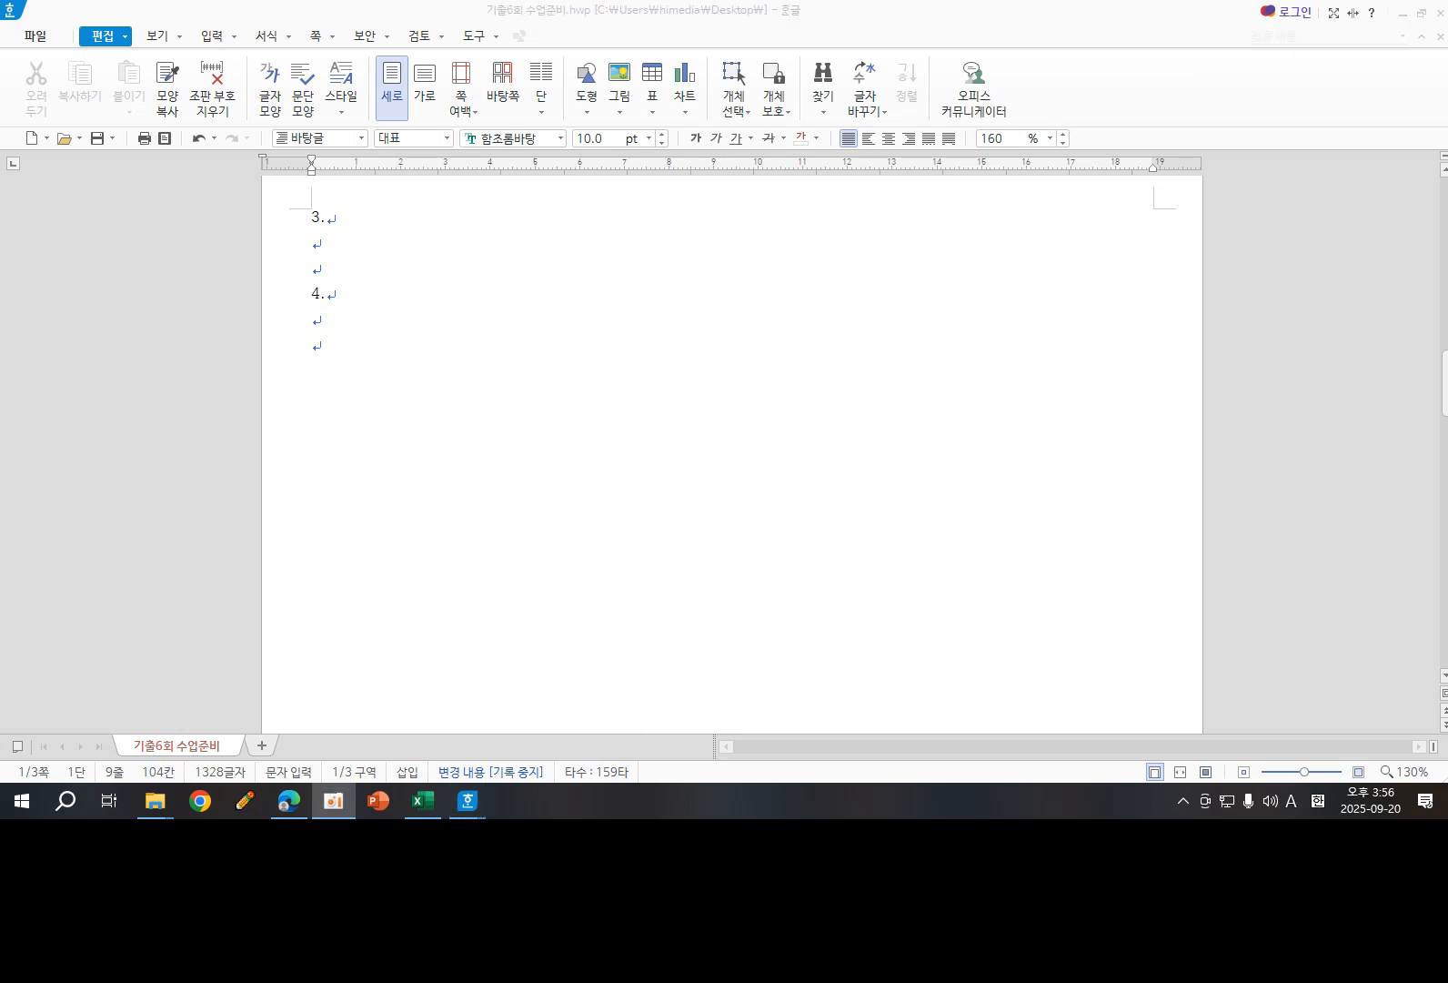